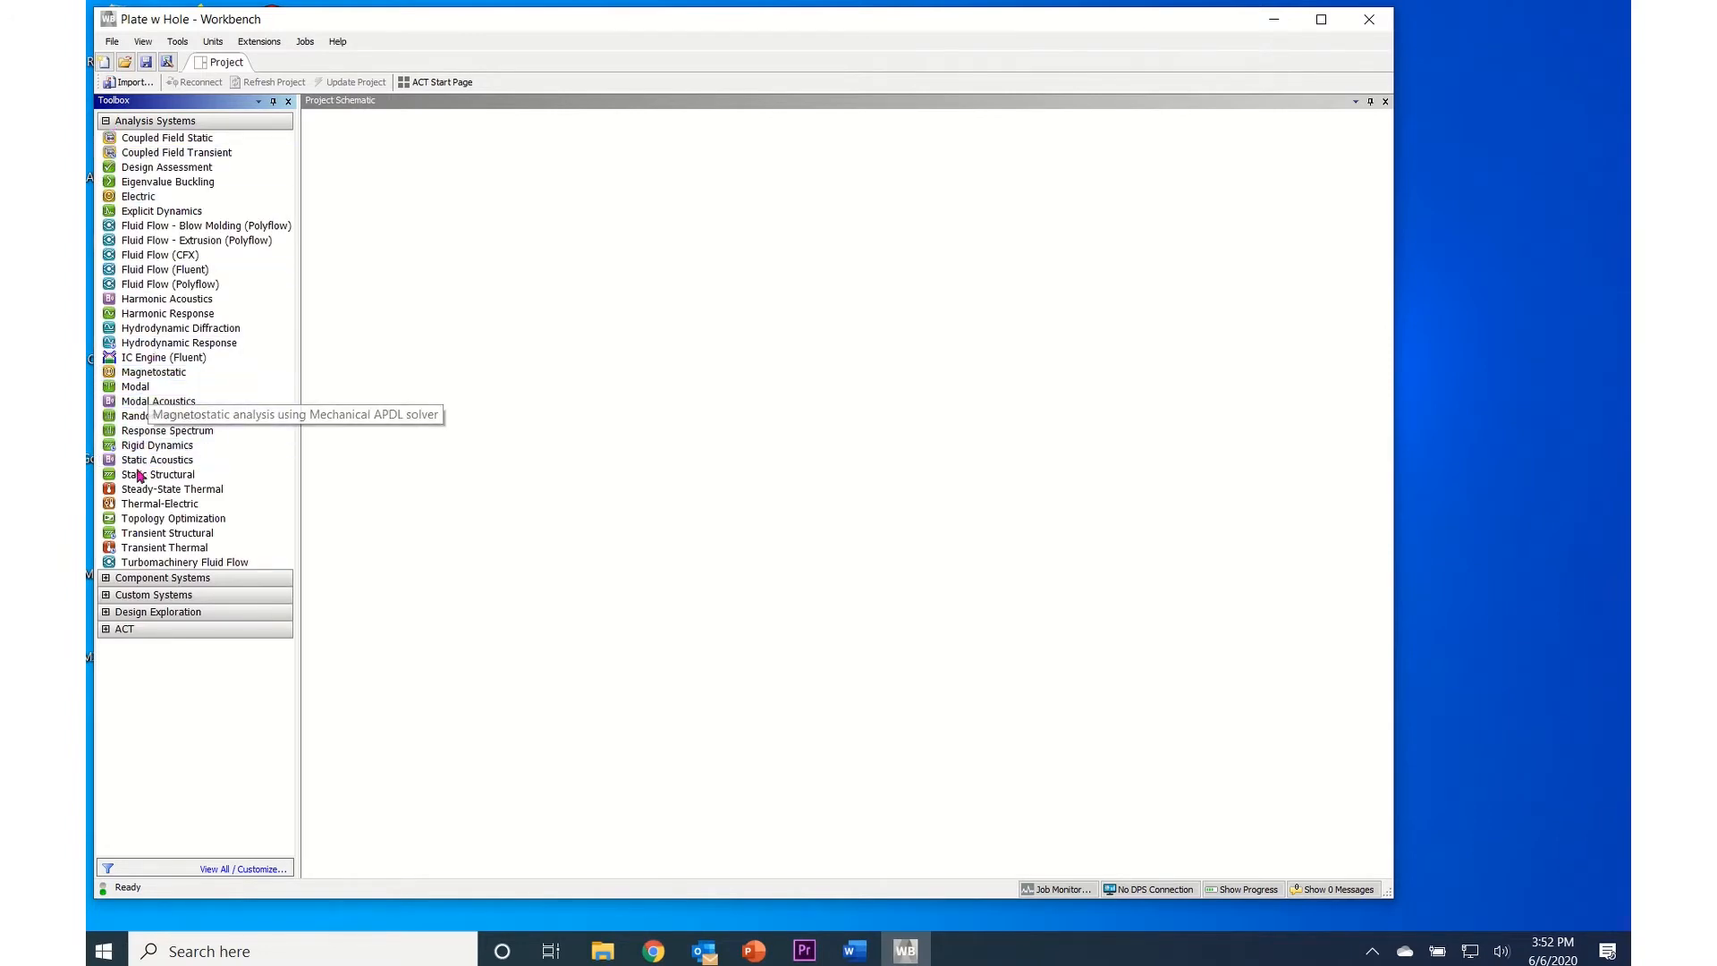
Add a Static Structural analysis system to the project schematic and name it "Plate w Hole".
left_click_drag(159, 475, 393, 198)
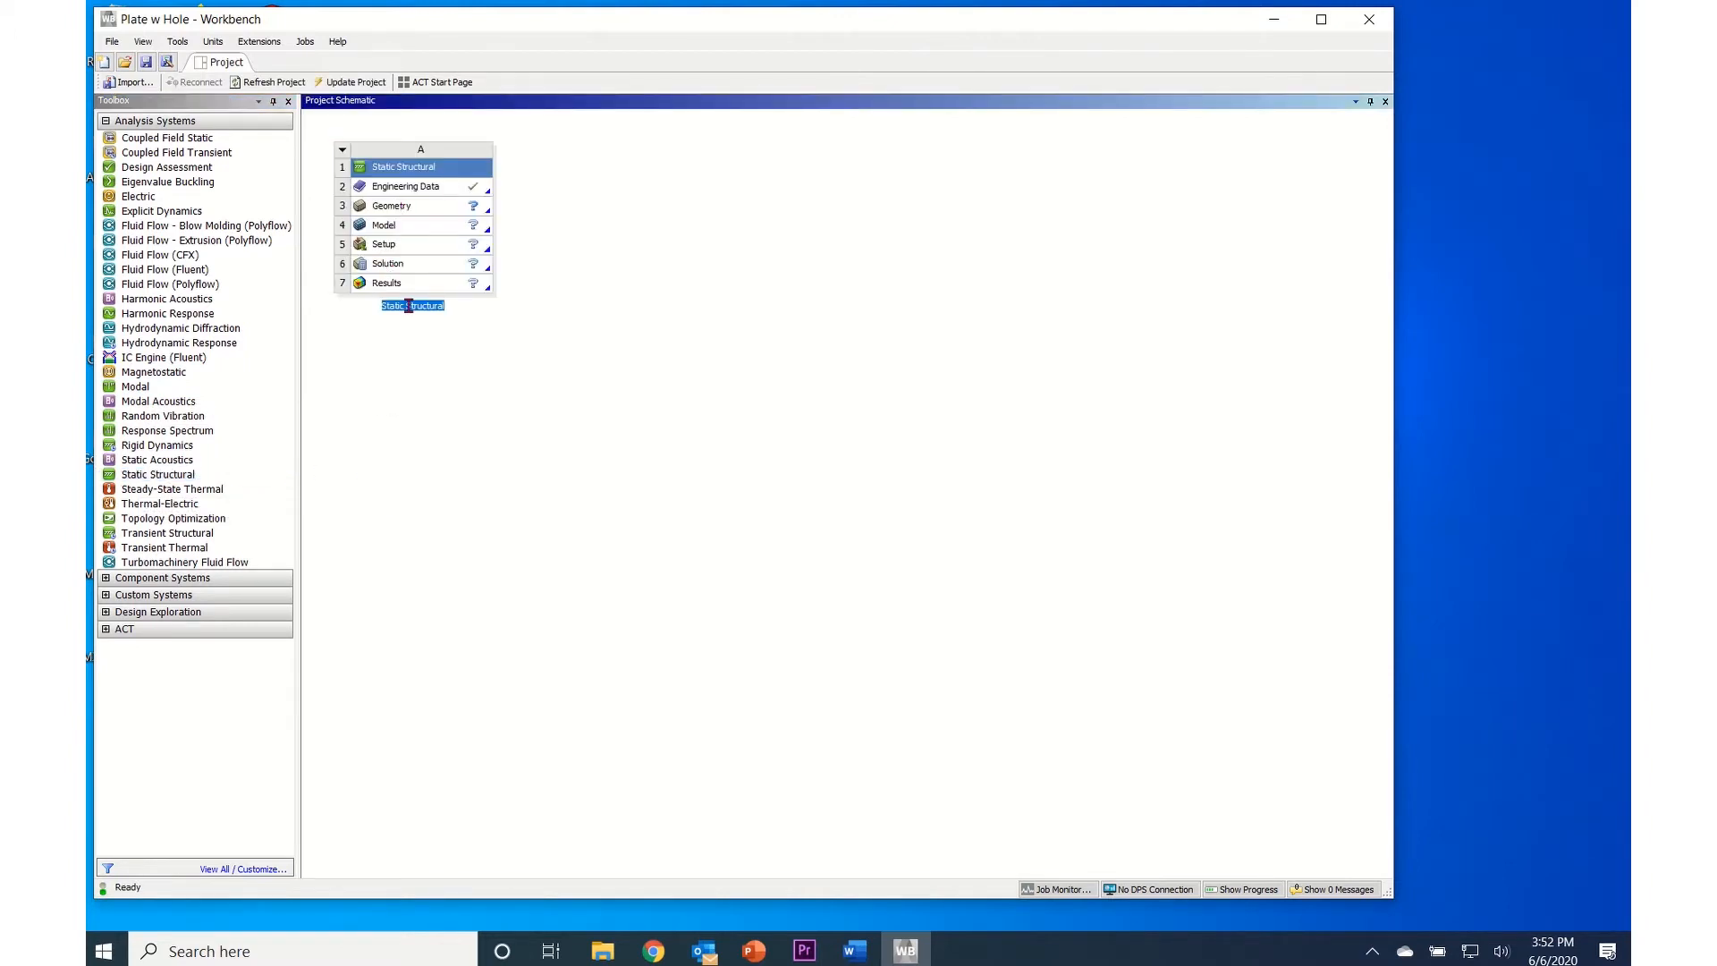
type("Plate w Hole")
Add Aluminum Alloy from the General Materials library to the system's engineering data and return to the project schematic.
double_click(426, 188)
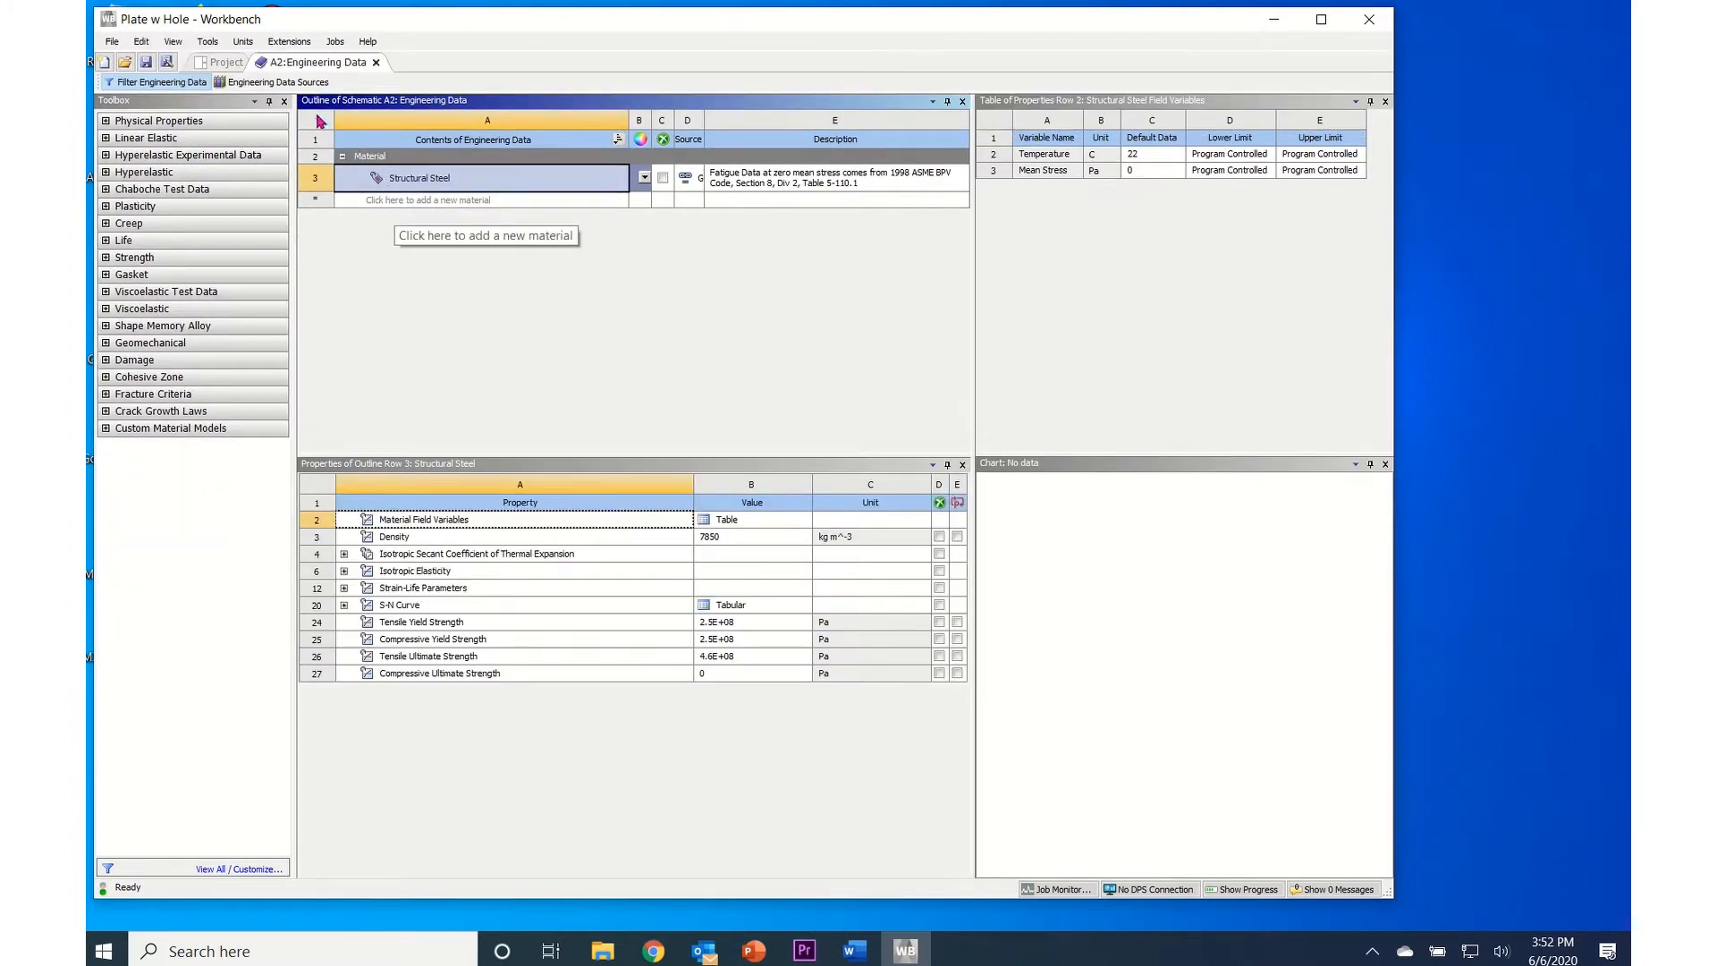
left_click(272, 82)
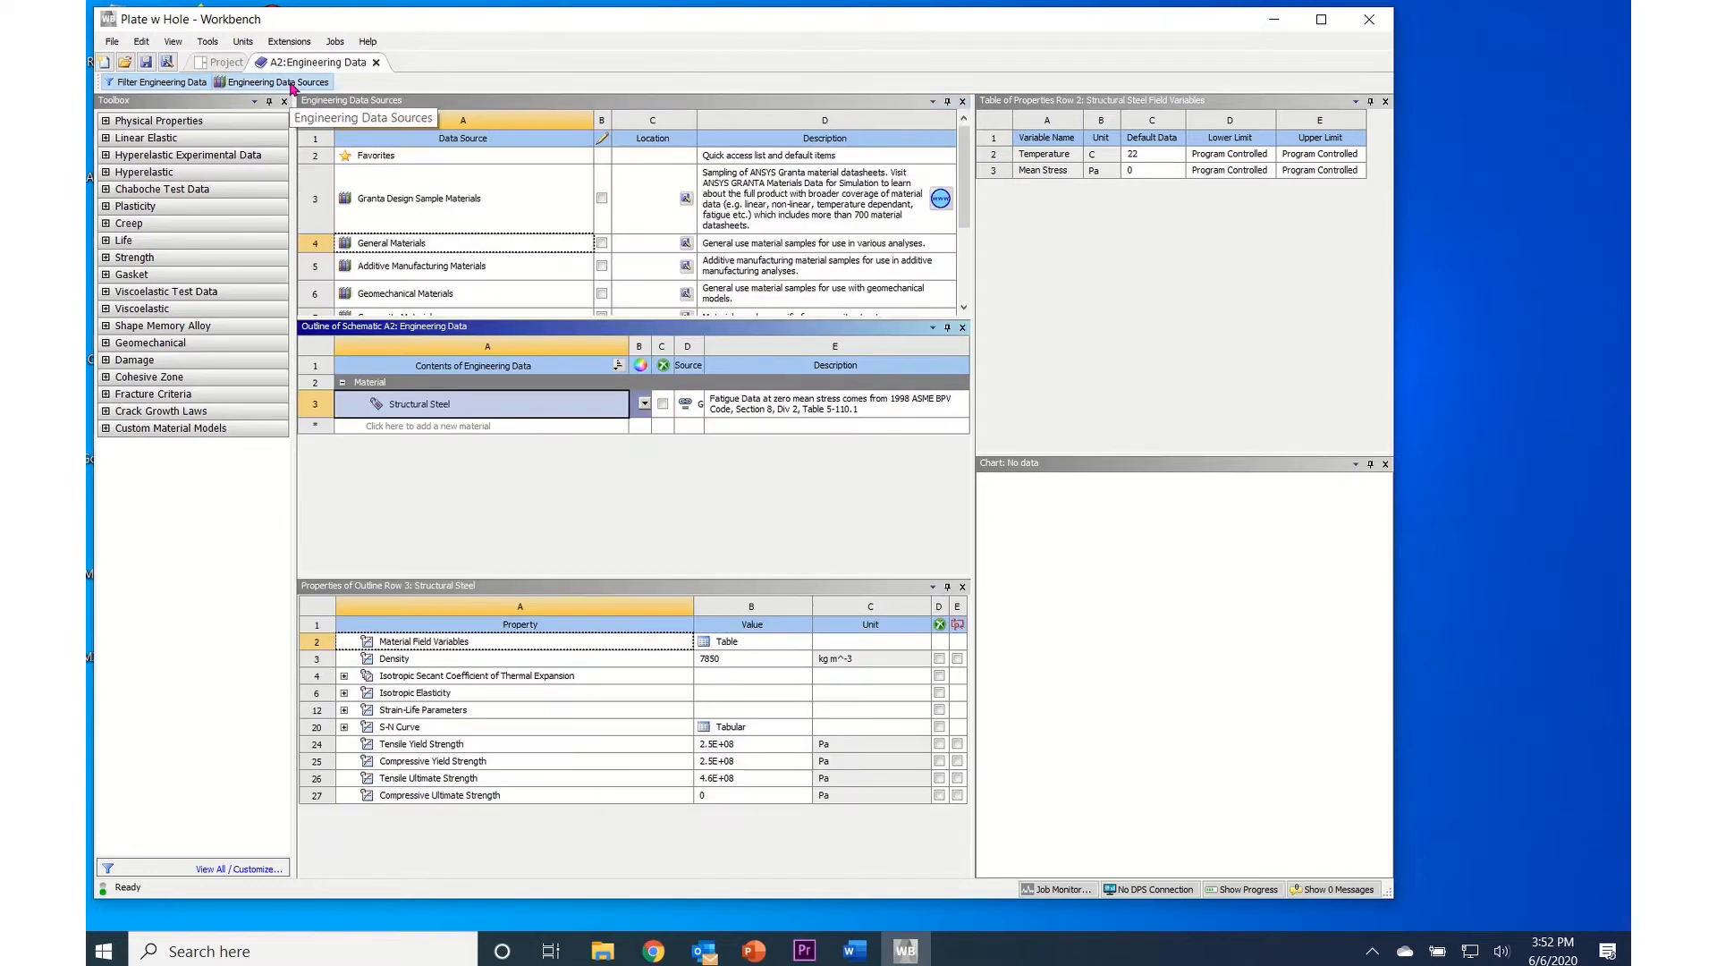
left_click(379, 247)
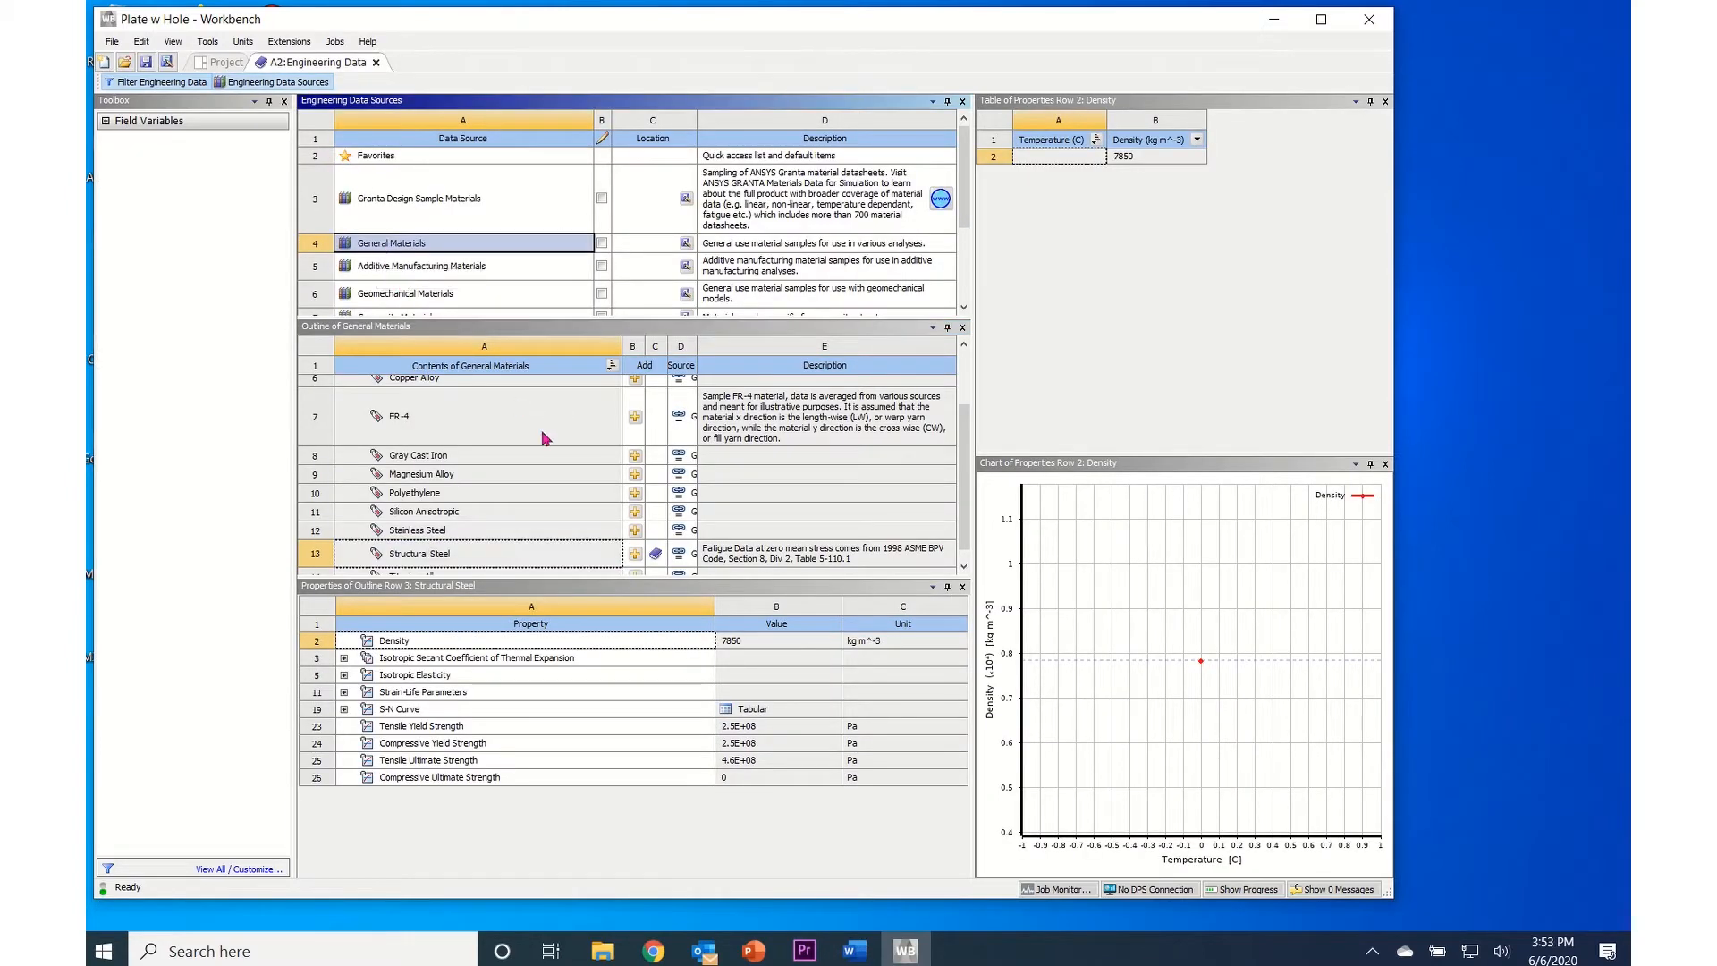
scroll(588, 524, "up", 2)
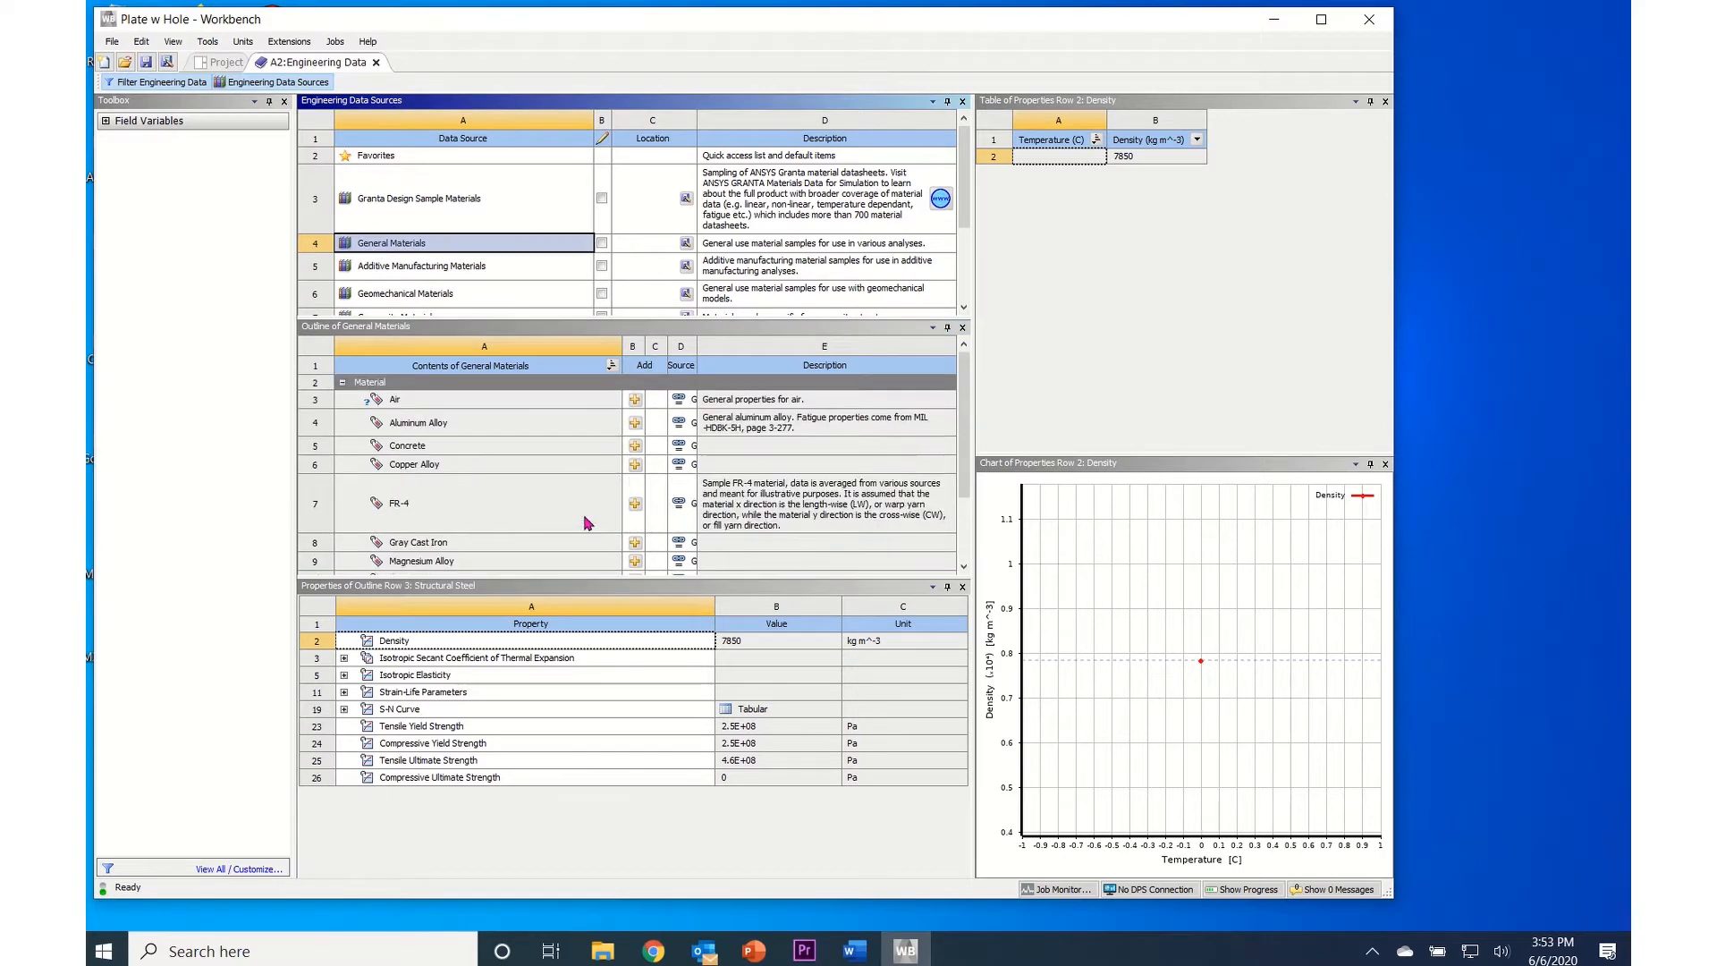
left_click(483, 433)
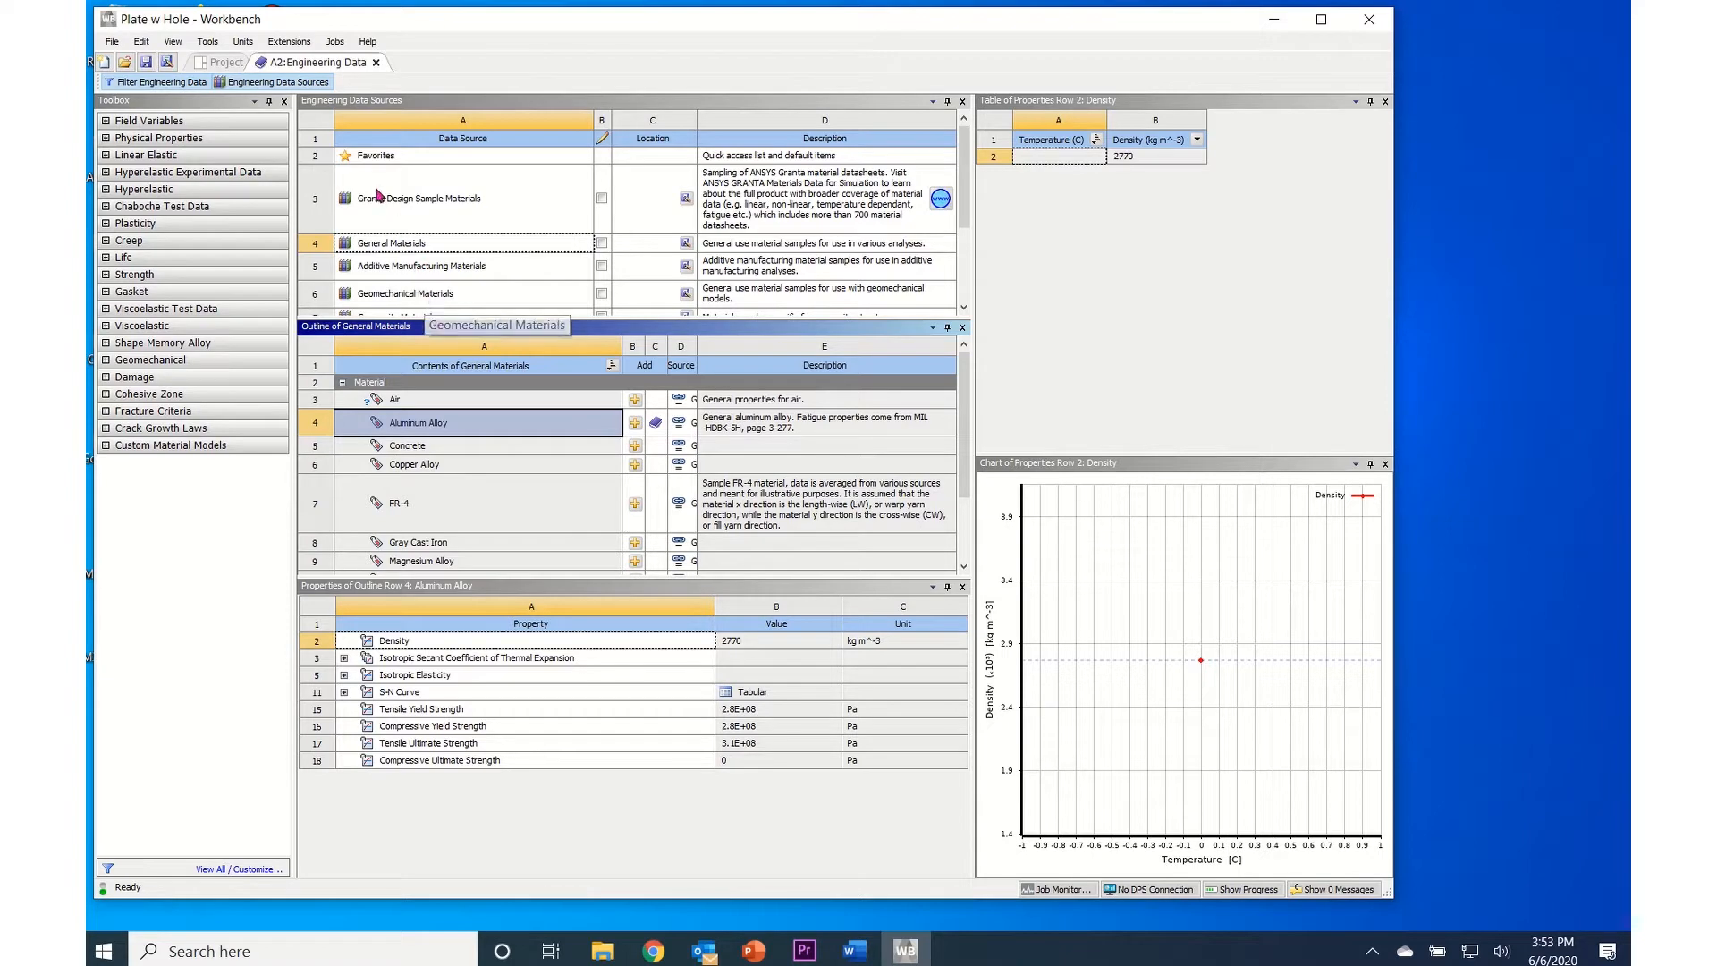
left_click(305, 83)
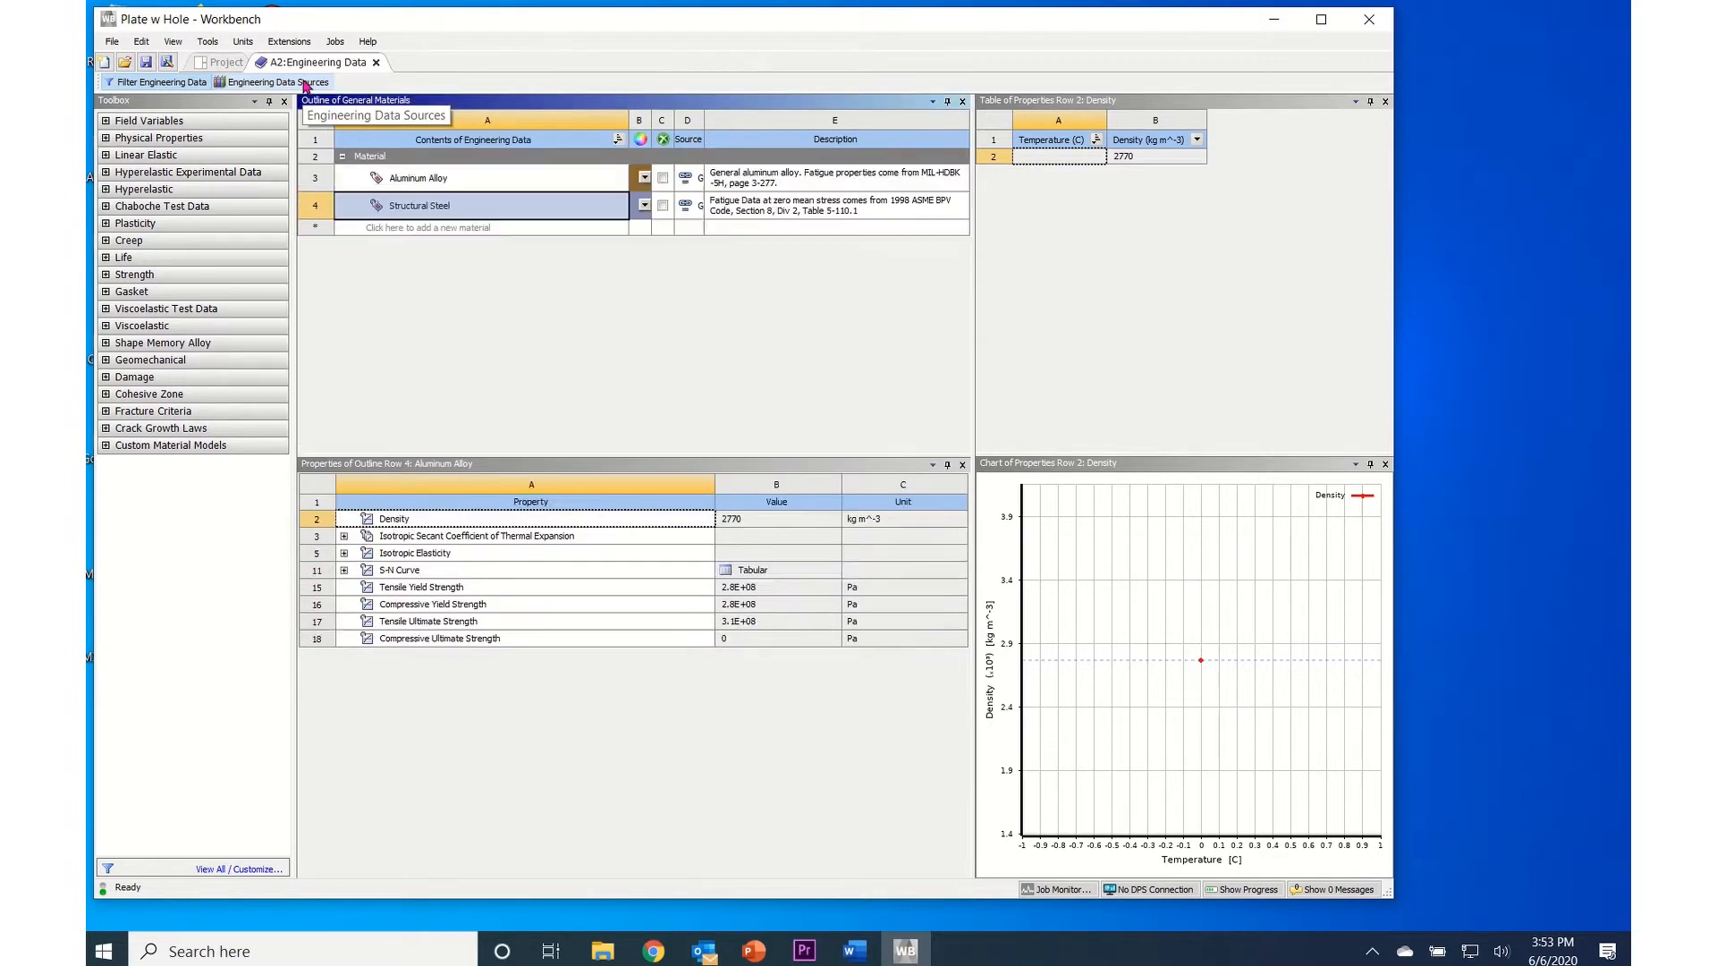
left_click(378, 63)
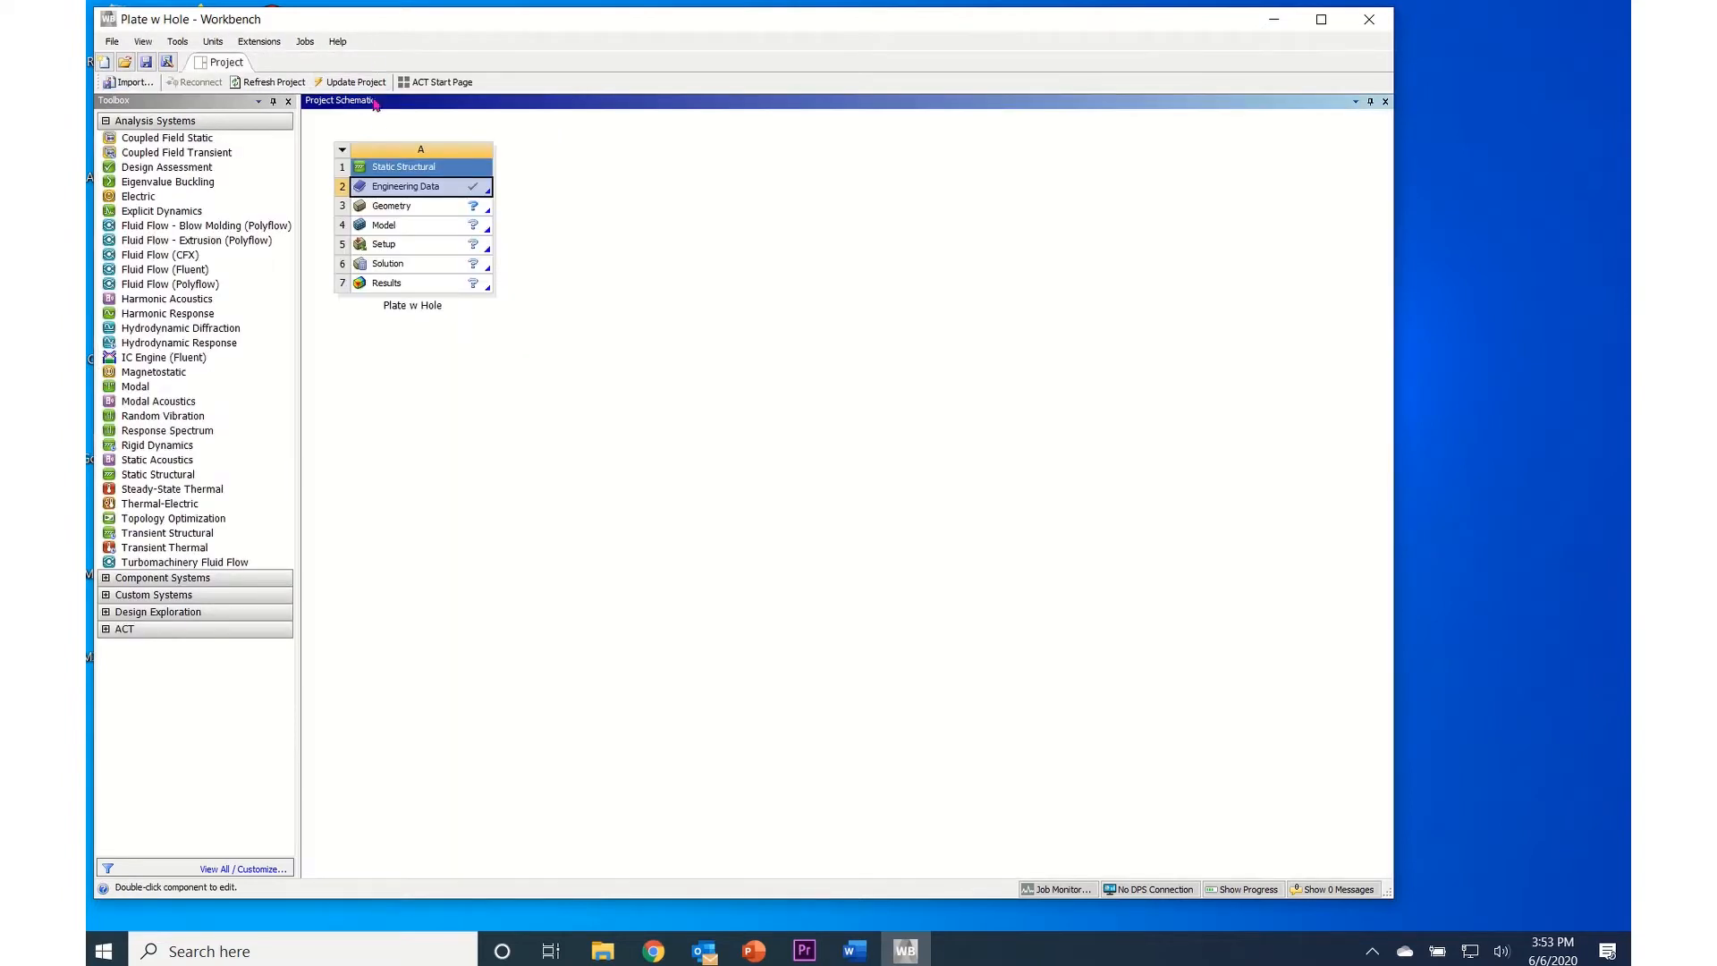
Open the system's geometry in SpaceClaim and set this document's units to Imperial with length in inches.
double_click(390, 211)
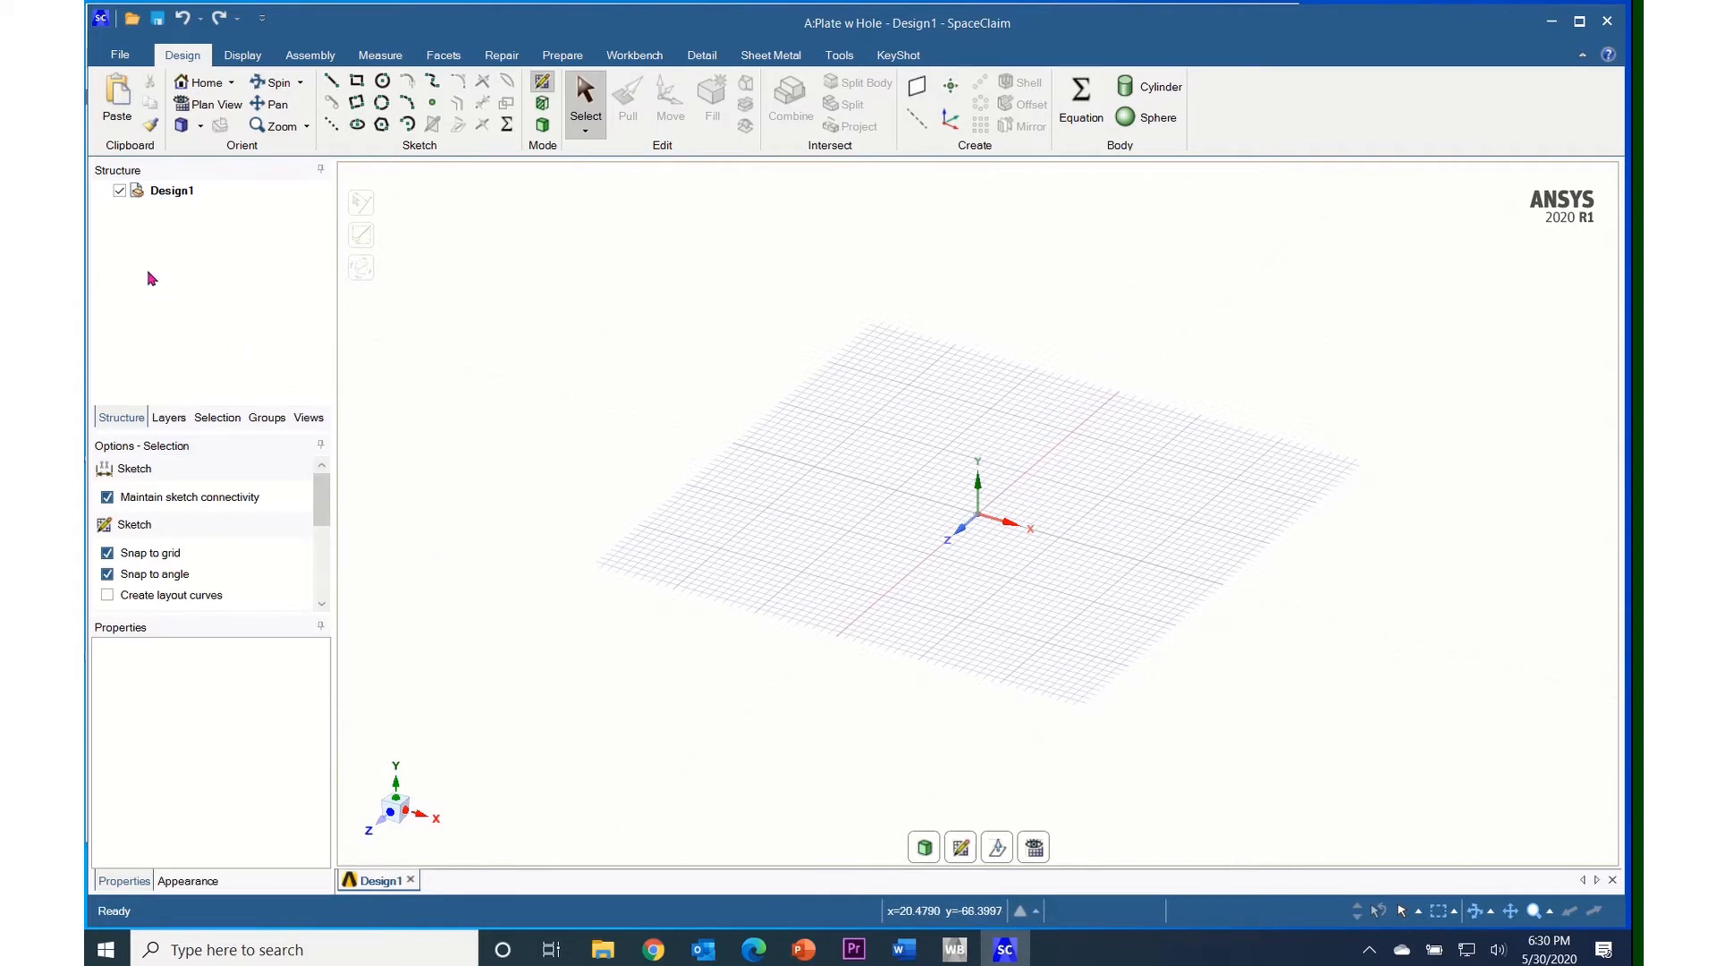
left_click(123, 56)
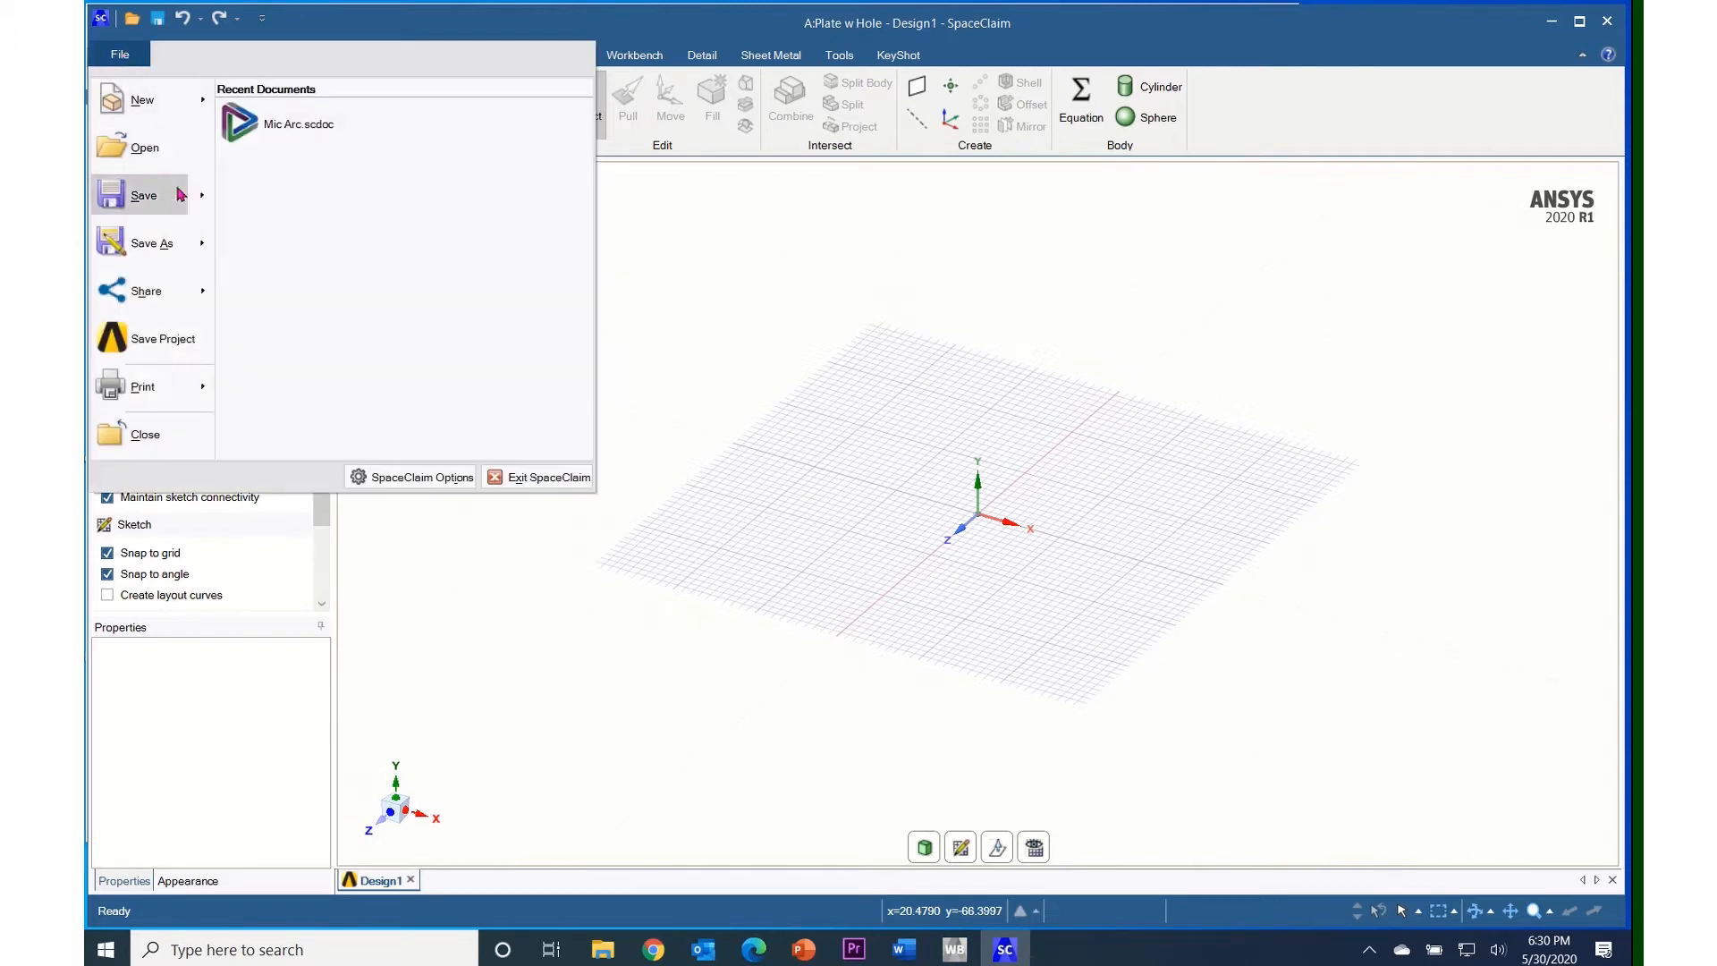
left_click(433, 480)
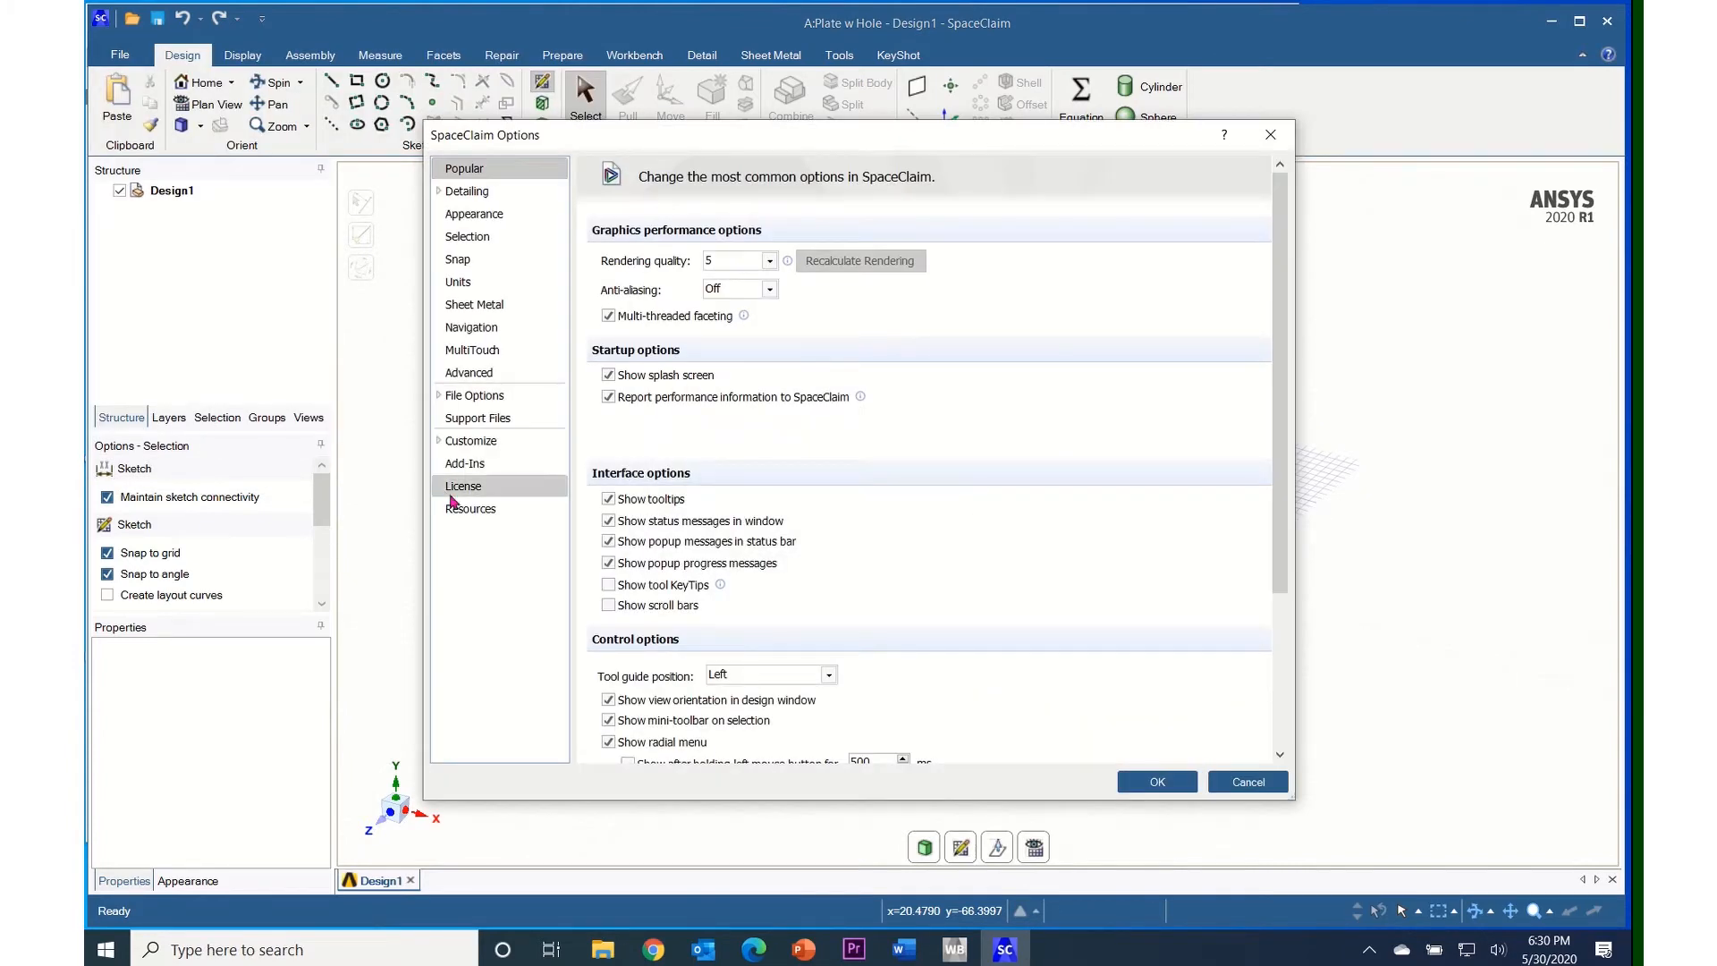
left_click(460, 283)
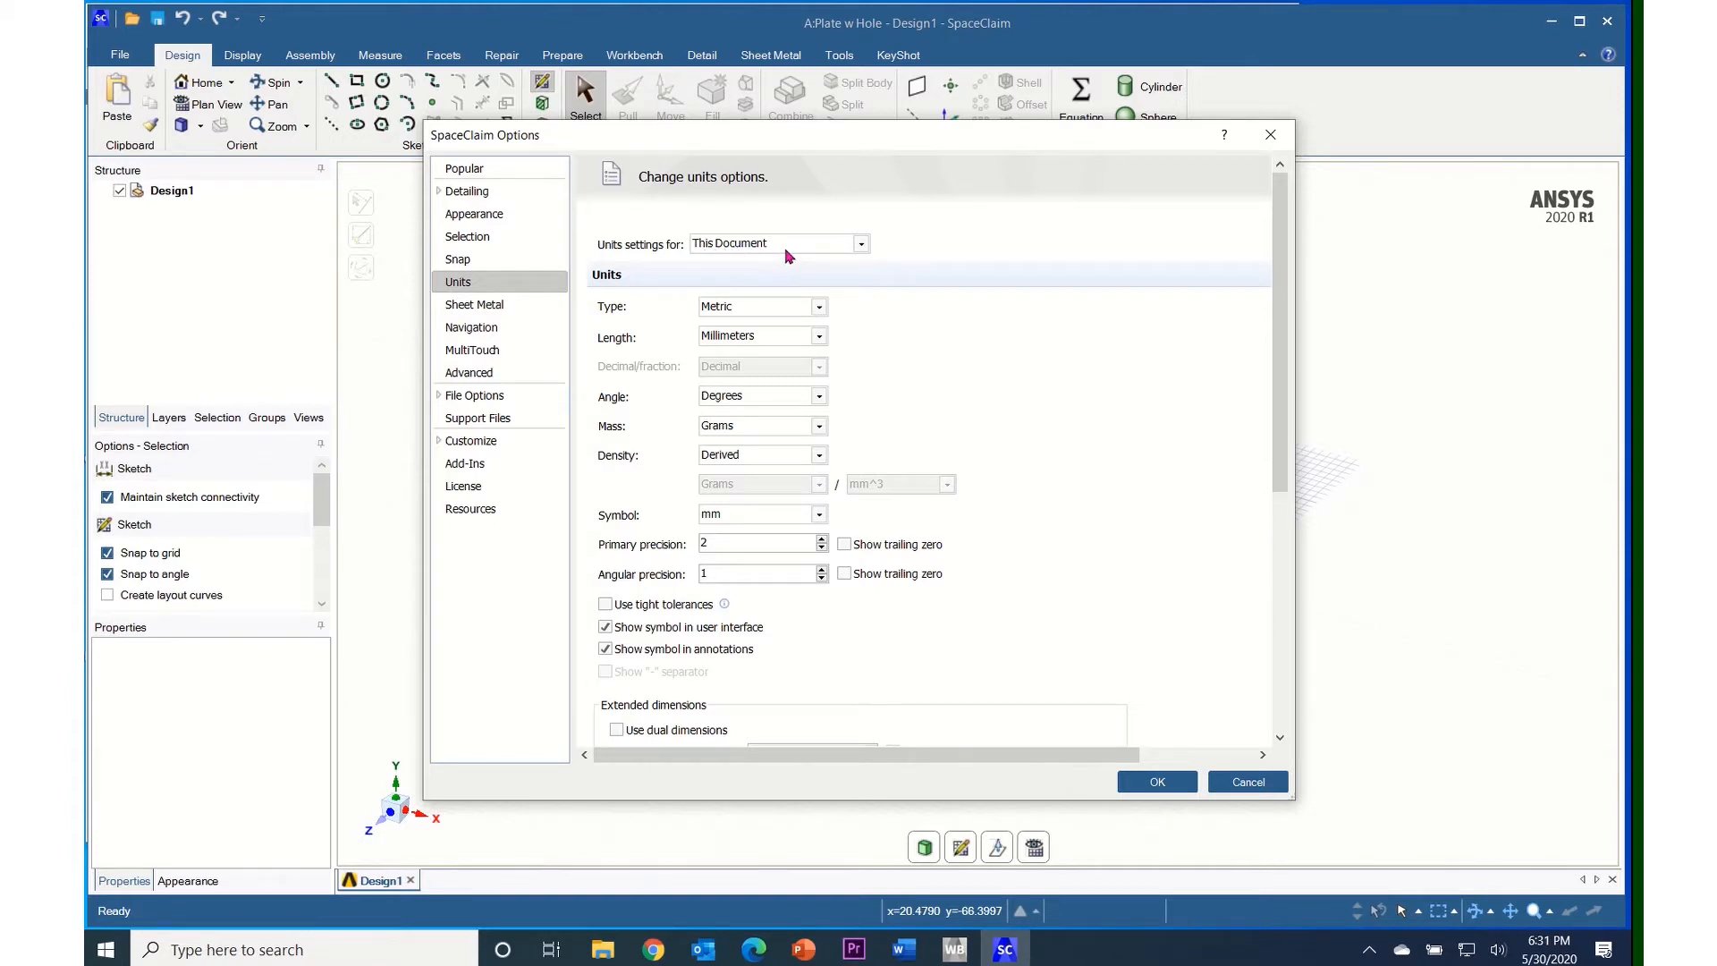
left_click(862, 247)
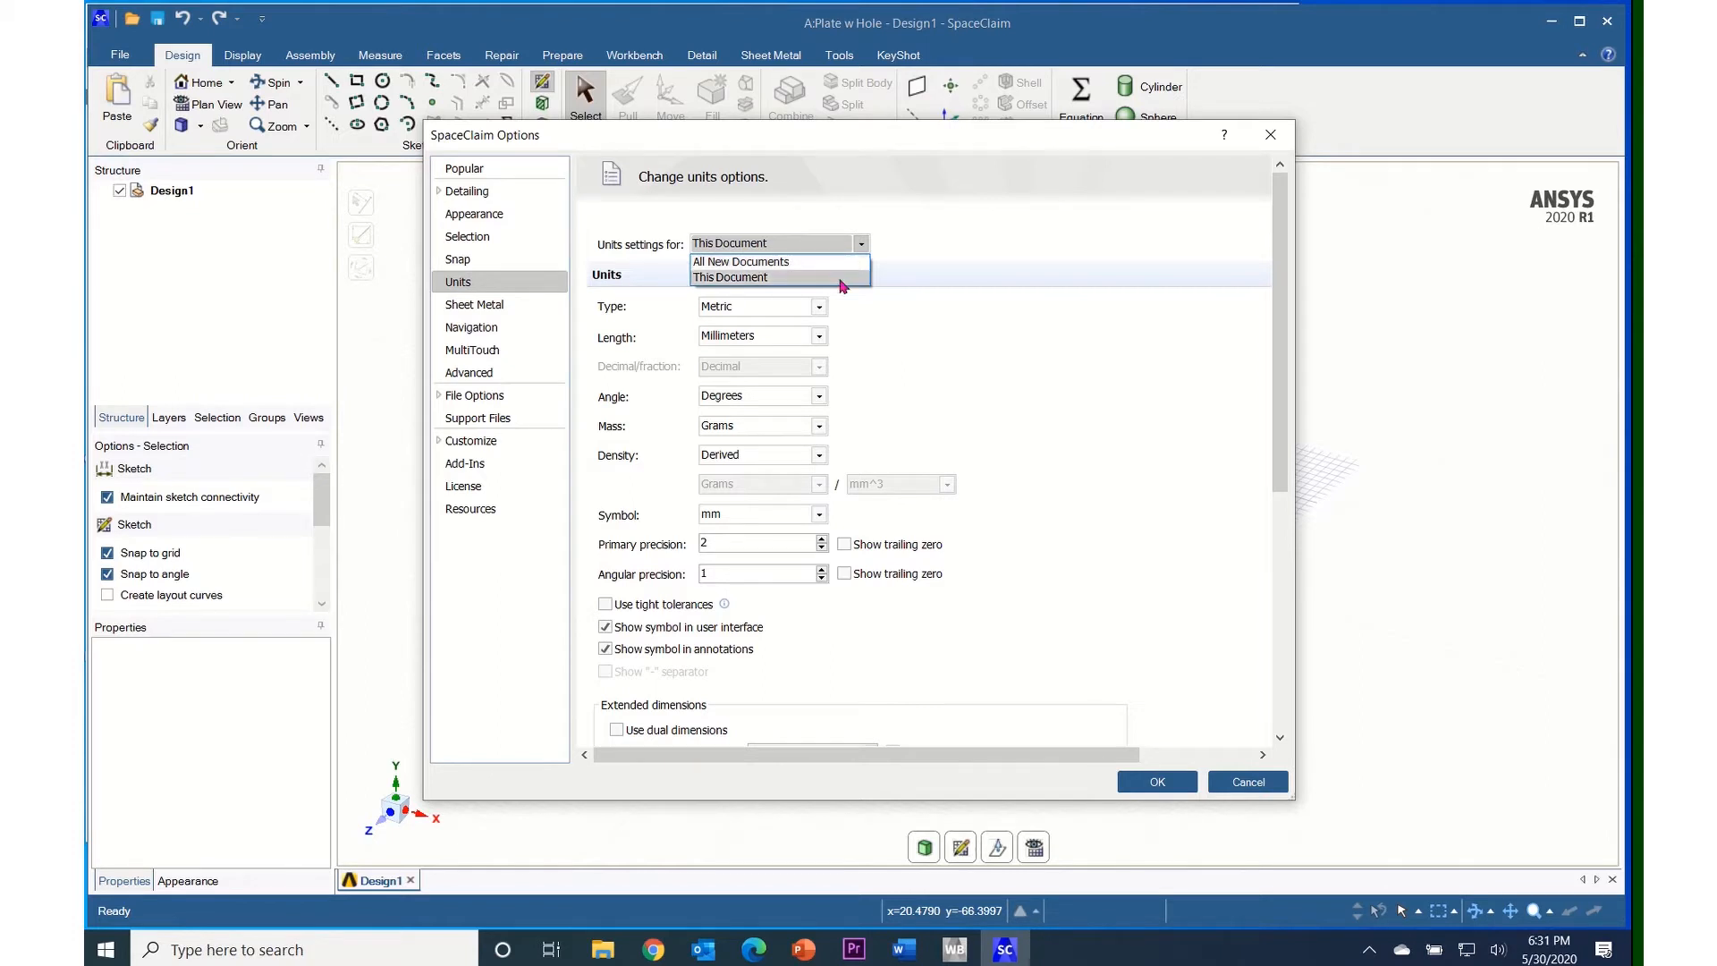
left_click(841, 285)
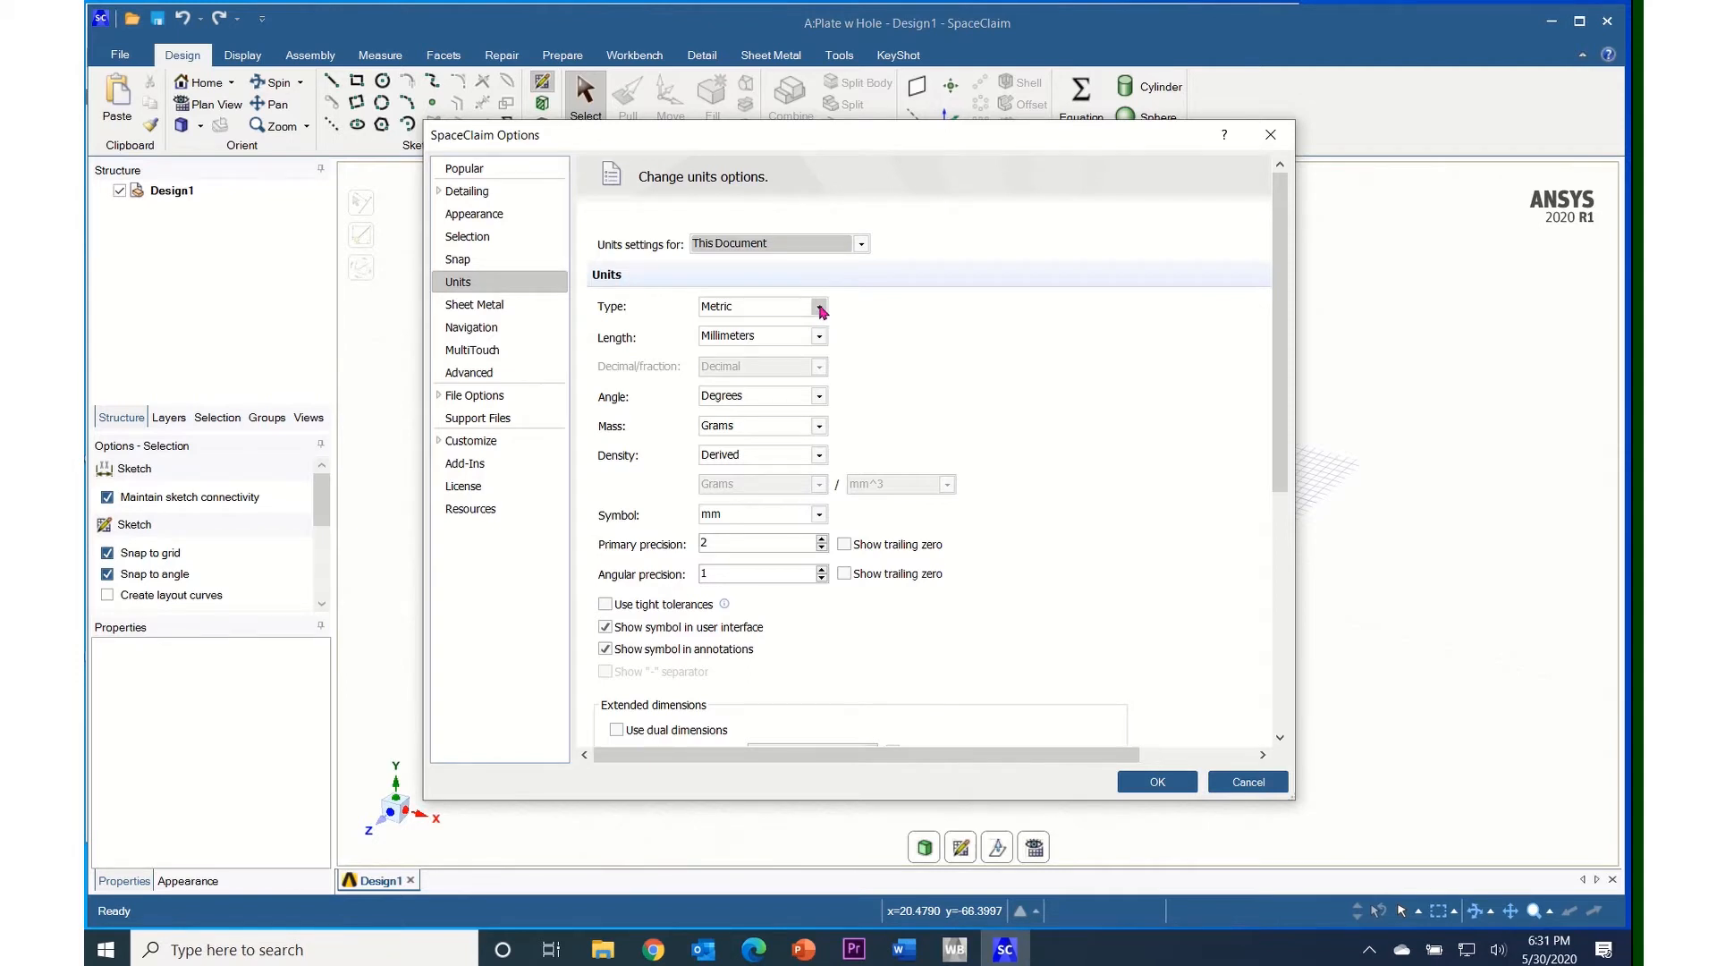
left_click(819, 308)
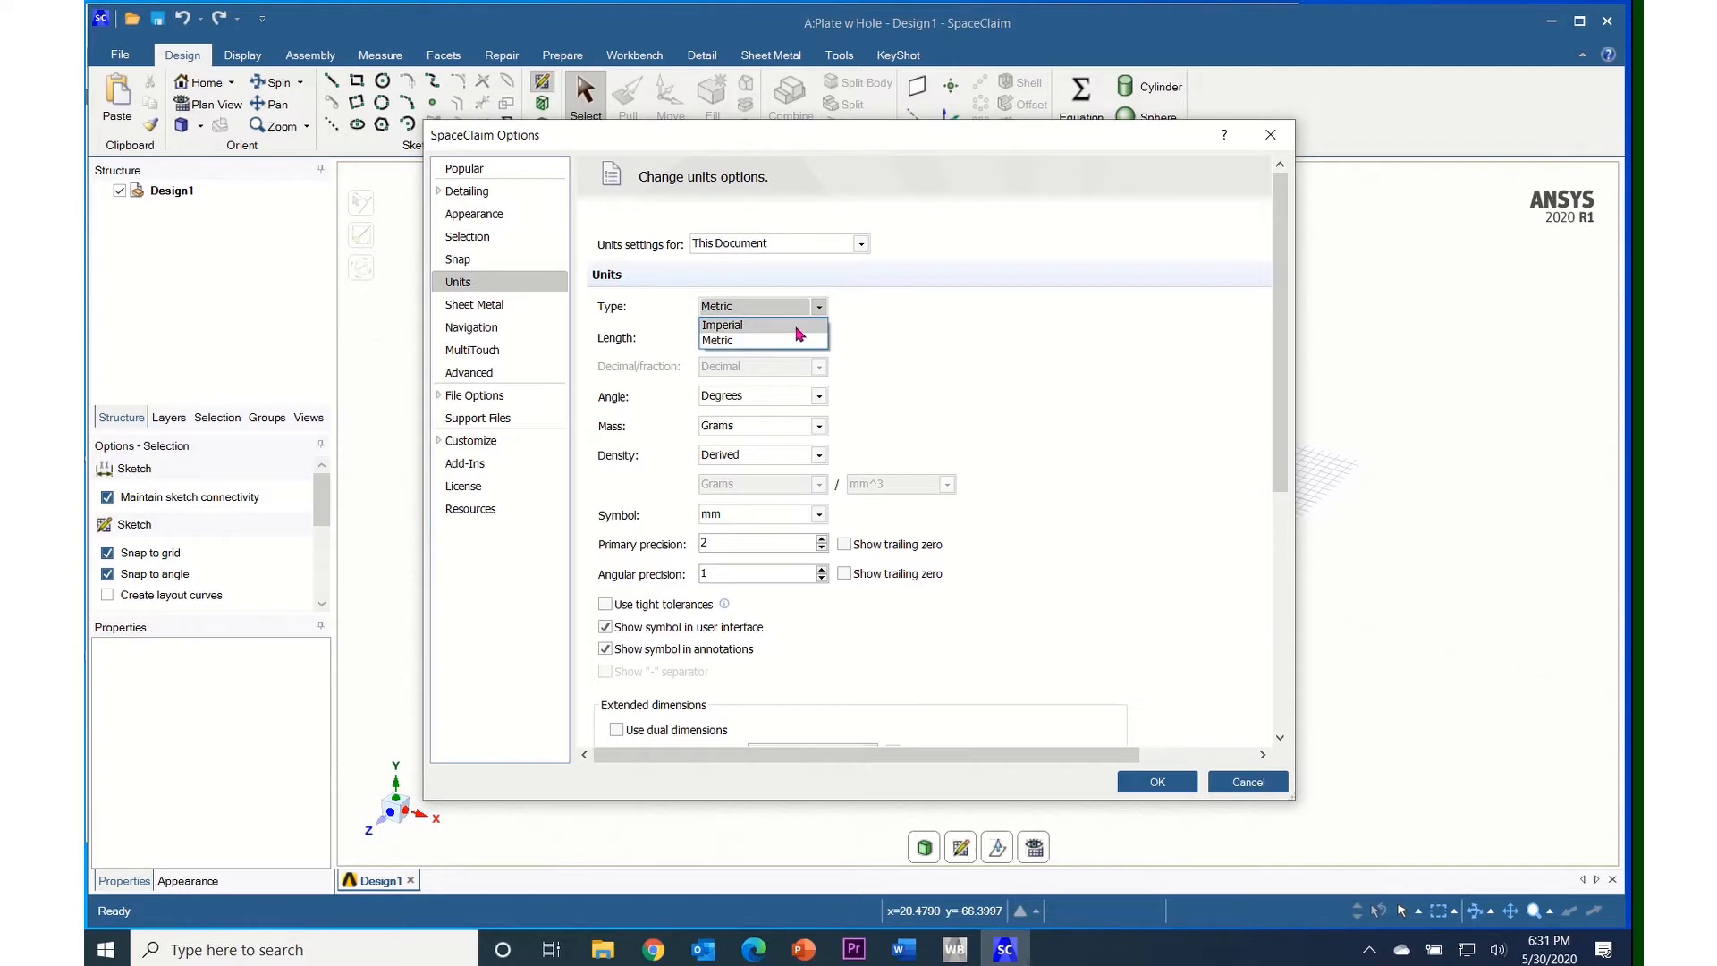
left_click(800, 327)
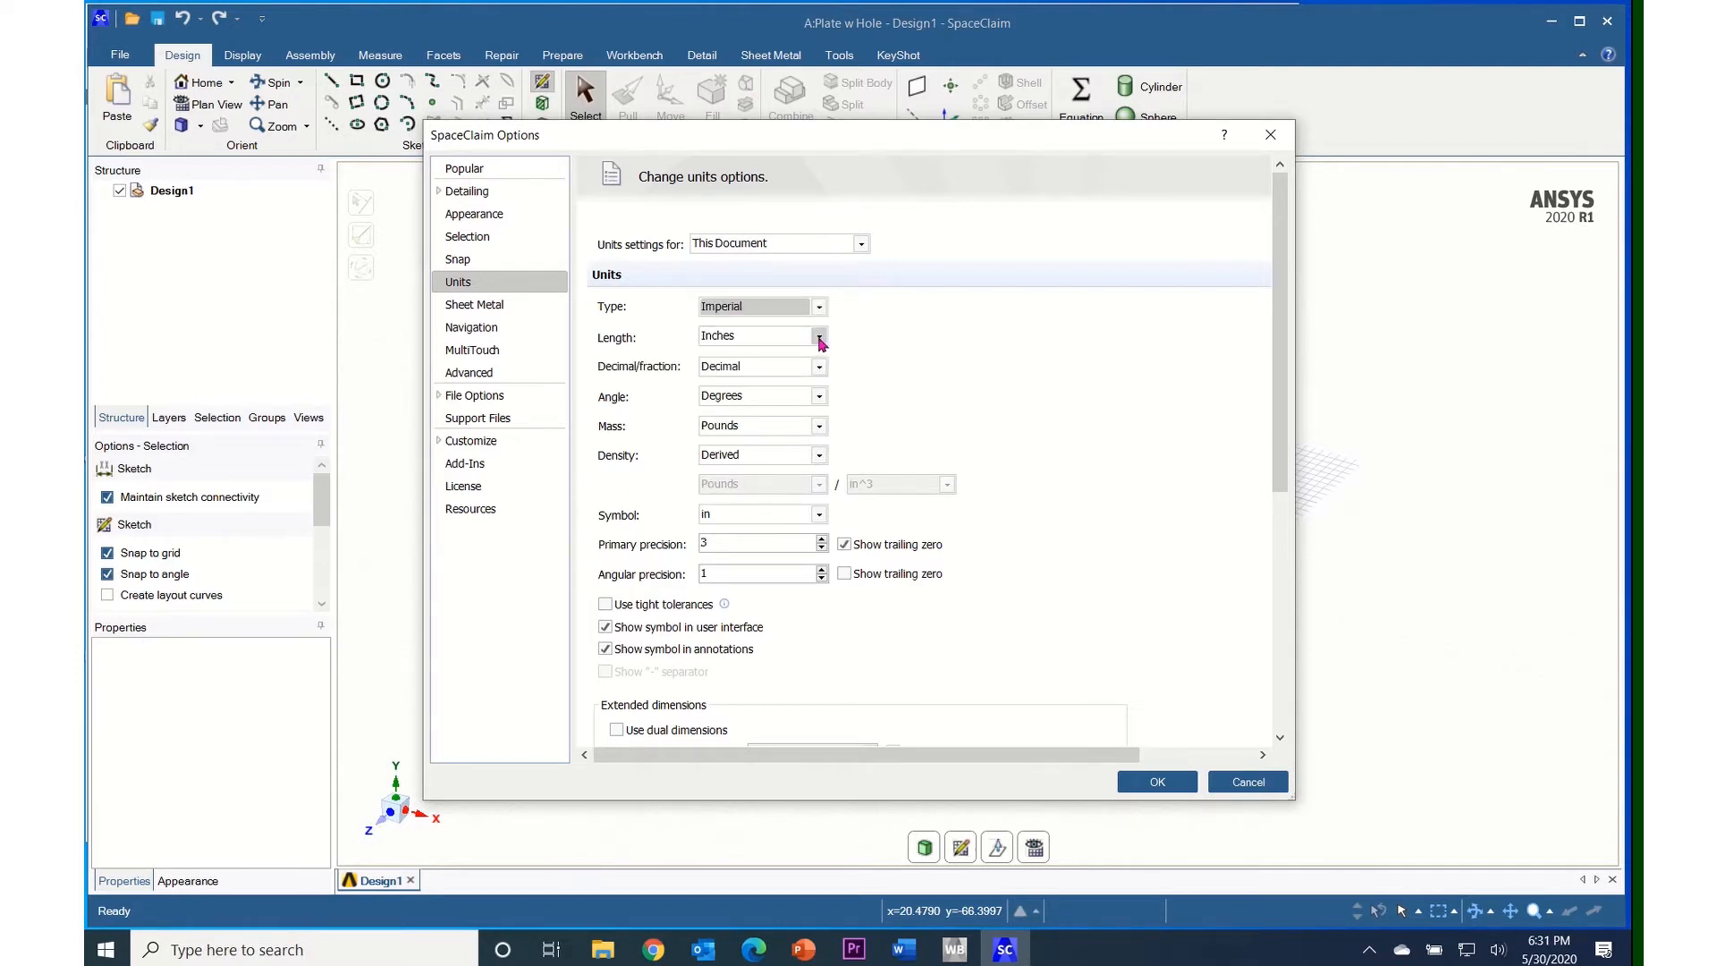
left_click(819, 337)
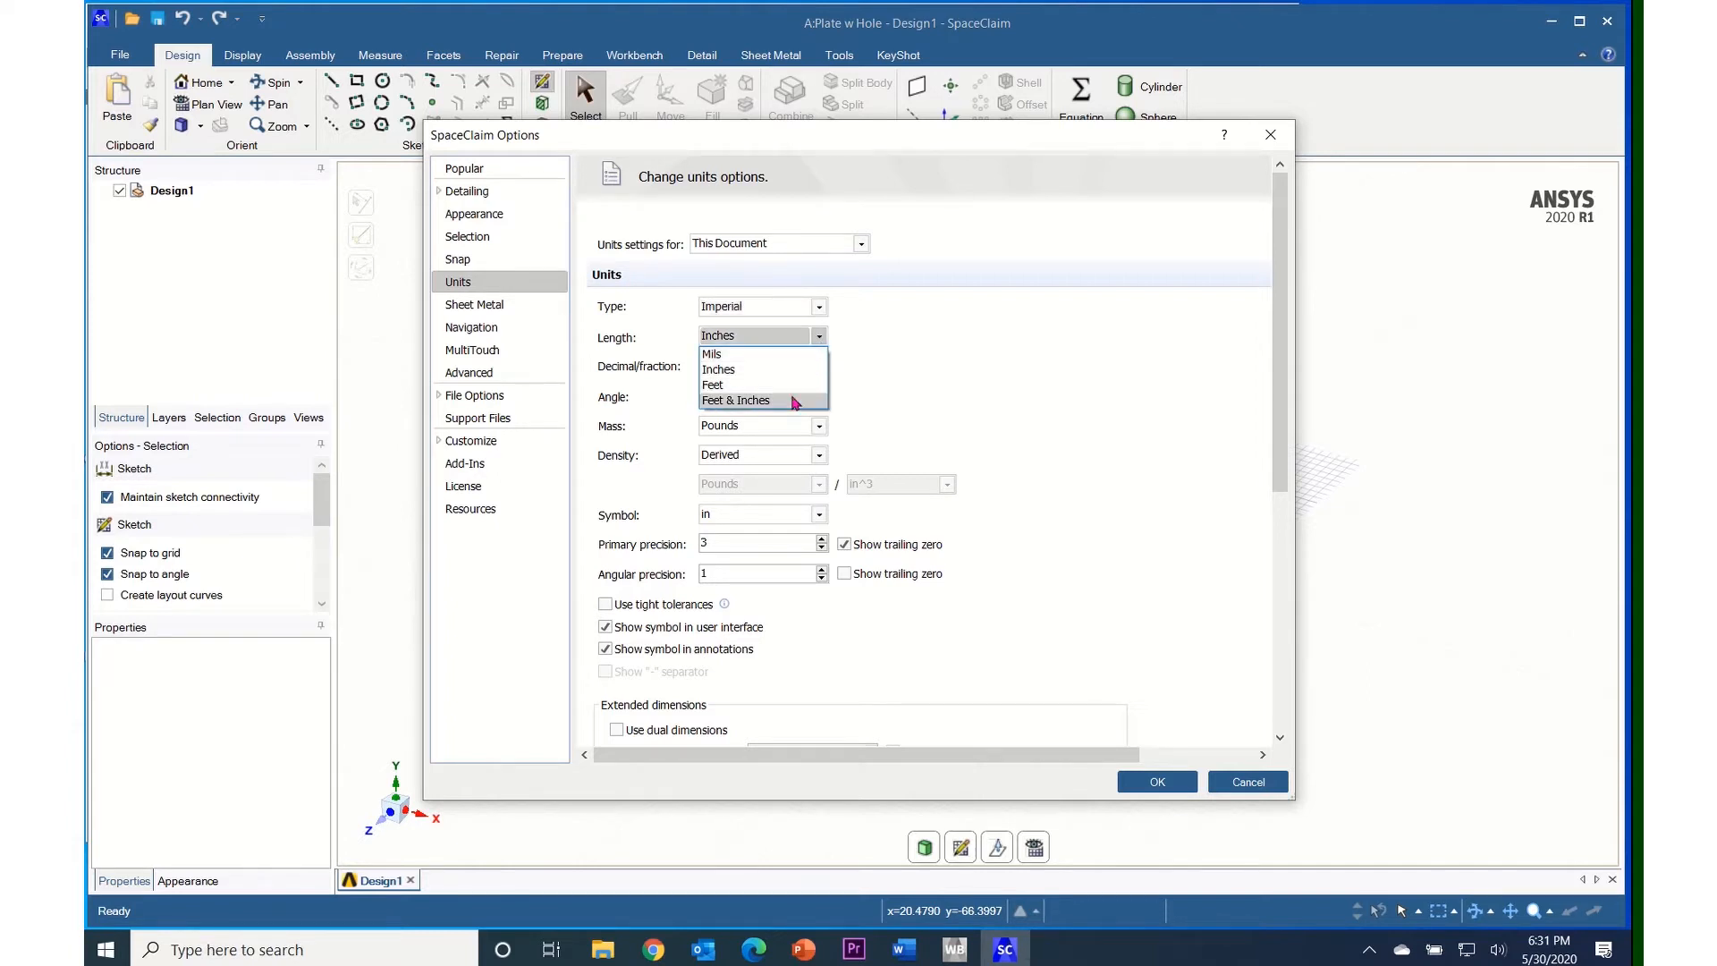
left_click(742, 370)
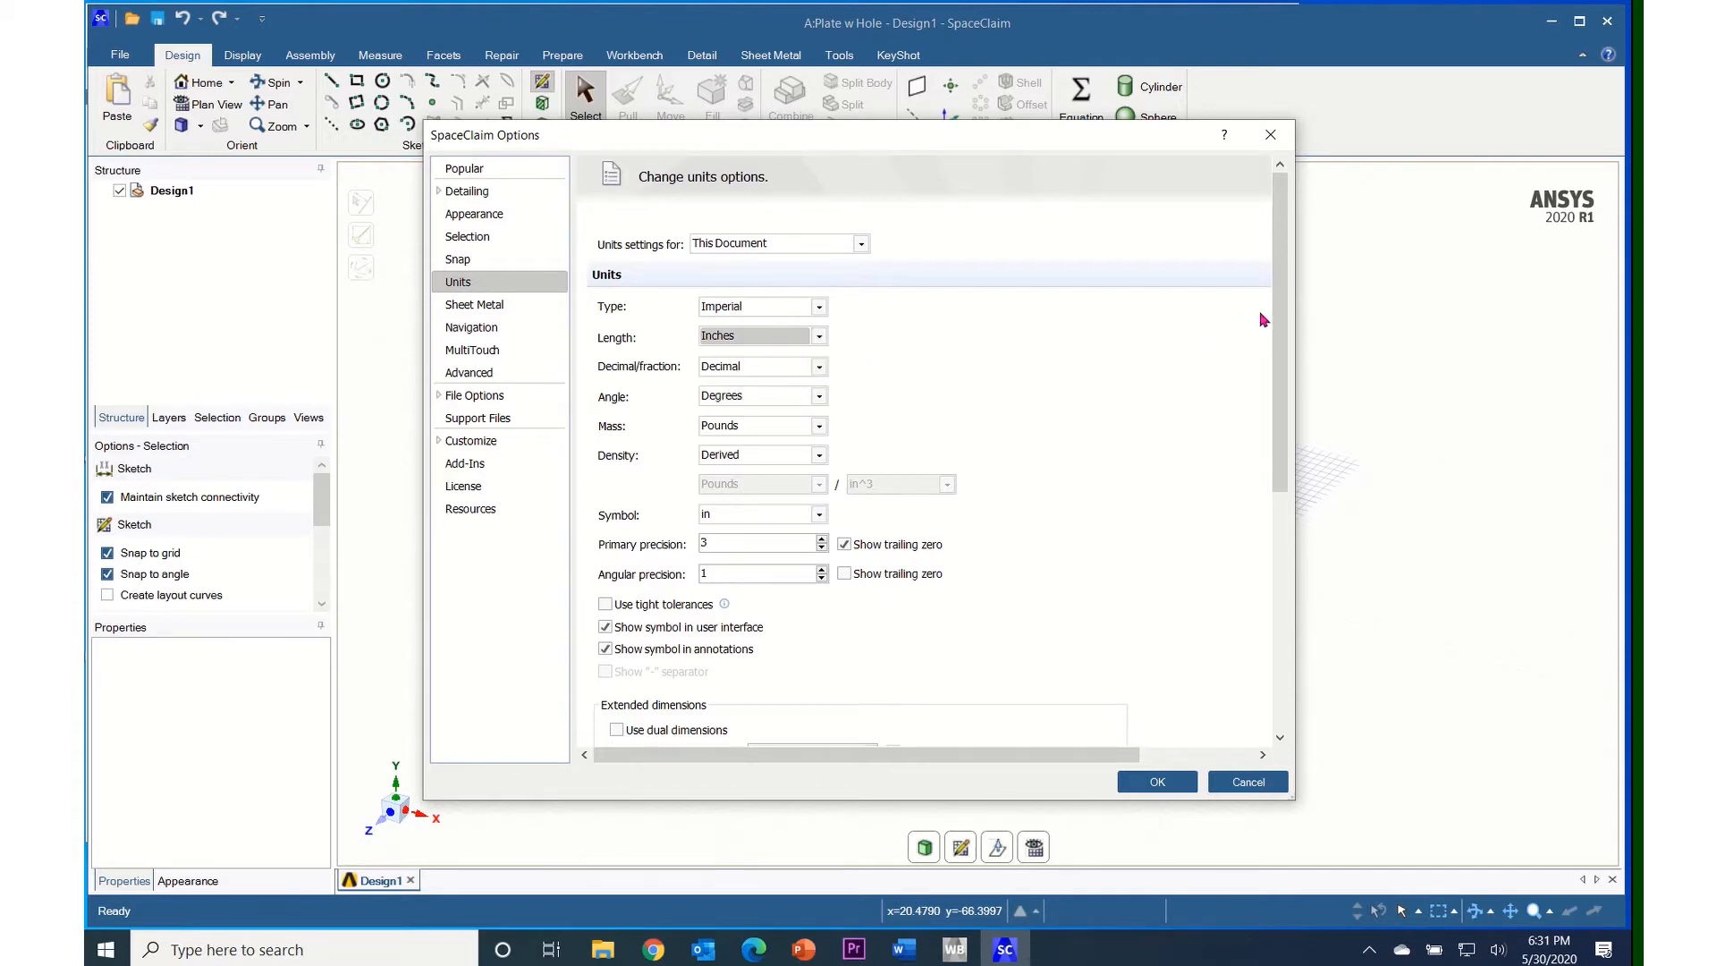
Set the minor grid spacing to 0.1 in with 10 grid lines per major, and apply the options.
left_click_drag(1278, 330, 1279, 573)
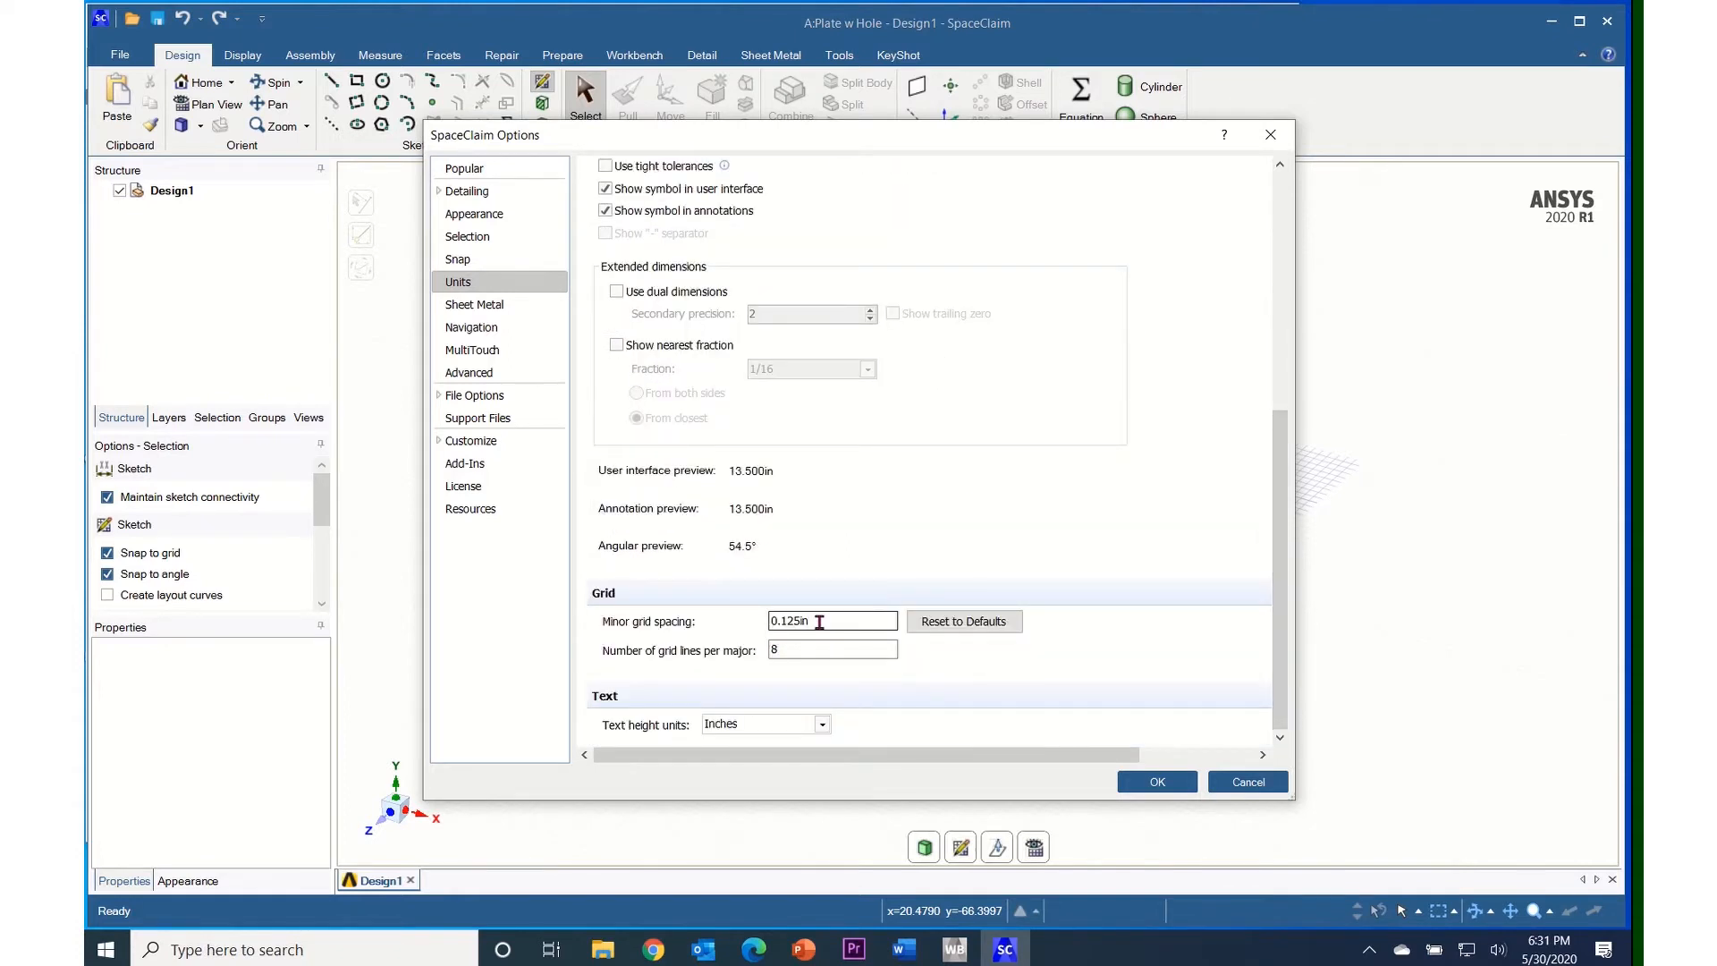
left_click(803, 650)
left_click(890, 621)
left_click_drag(890, 621, 754, 623)
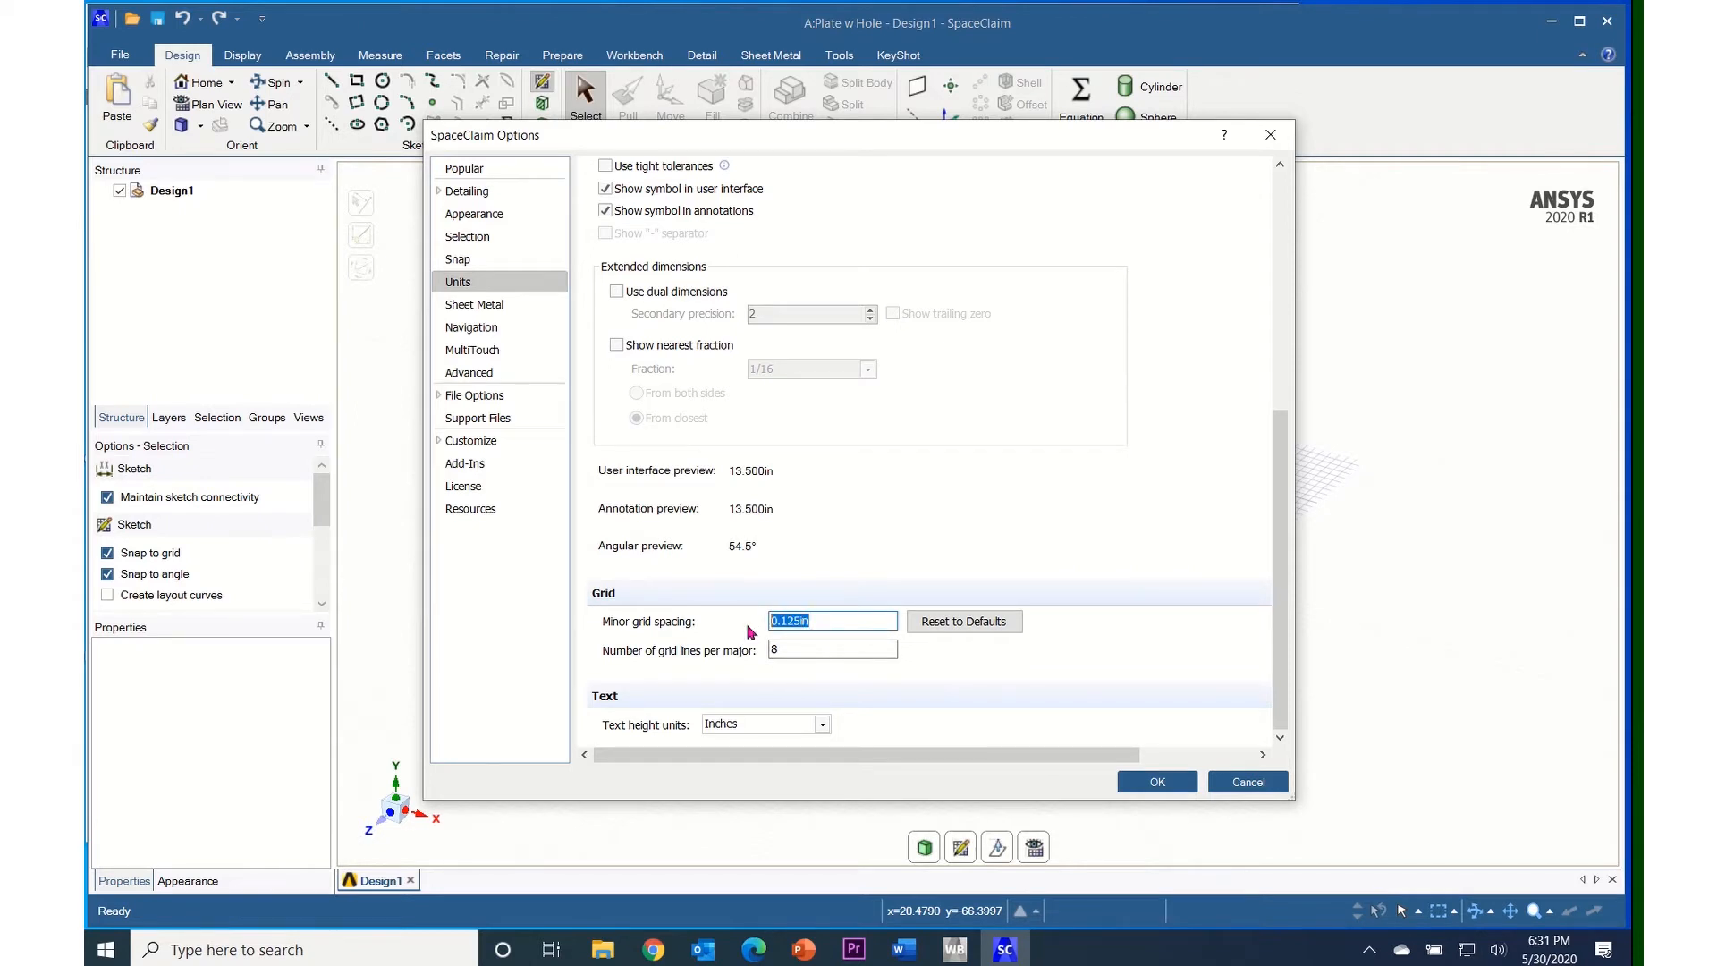
type("0.1")
double_click(782, 650)
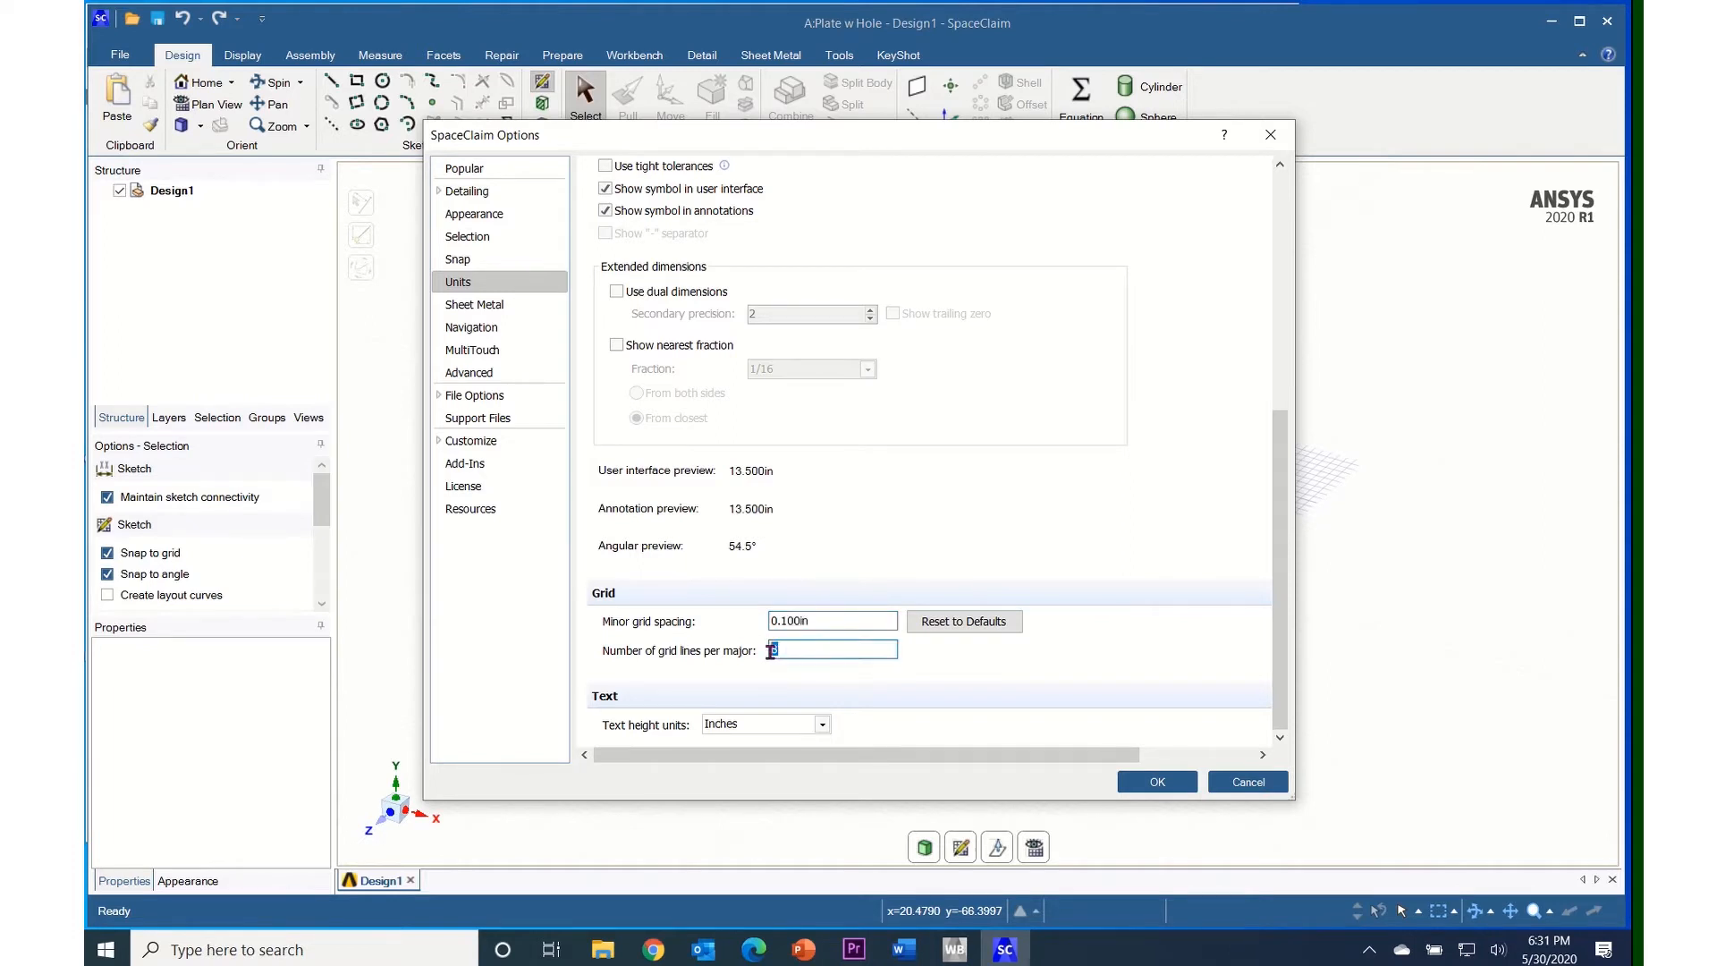
type("10")
left_click(1157, 783)
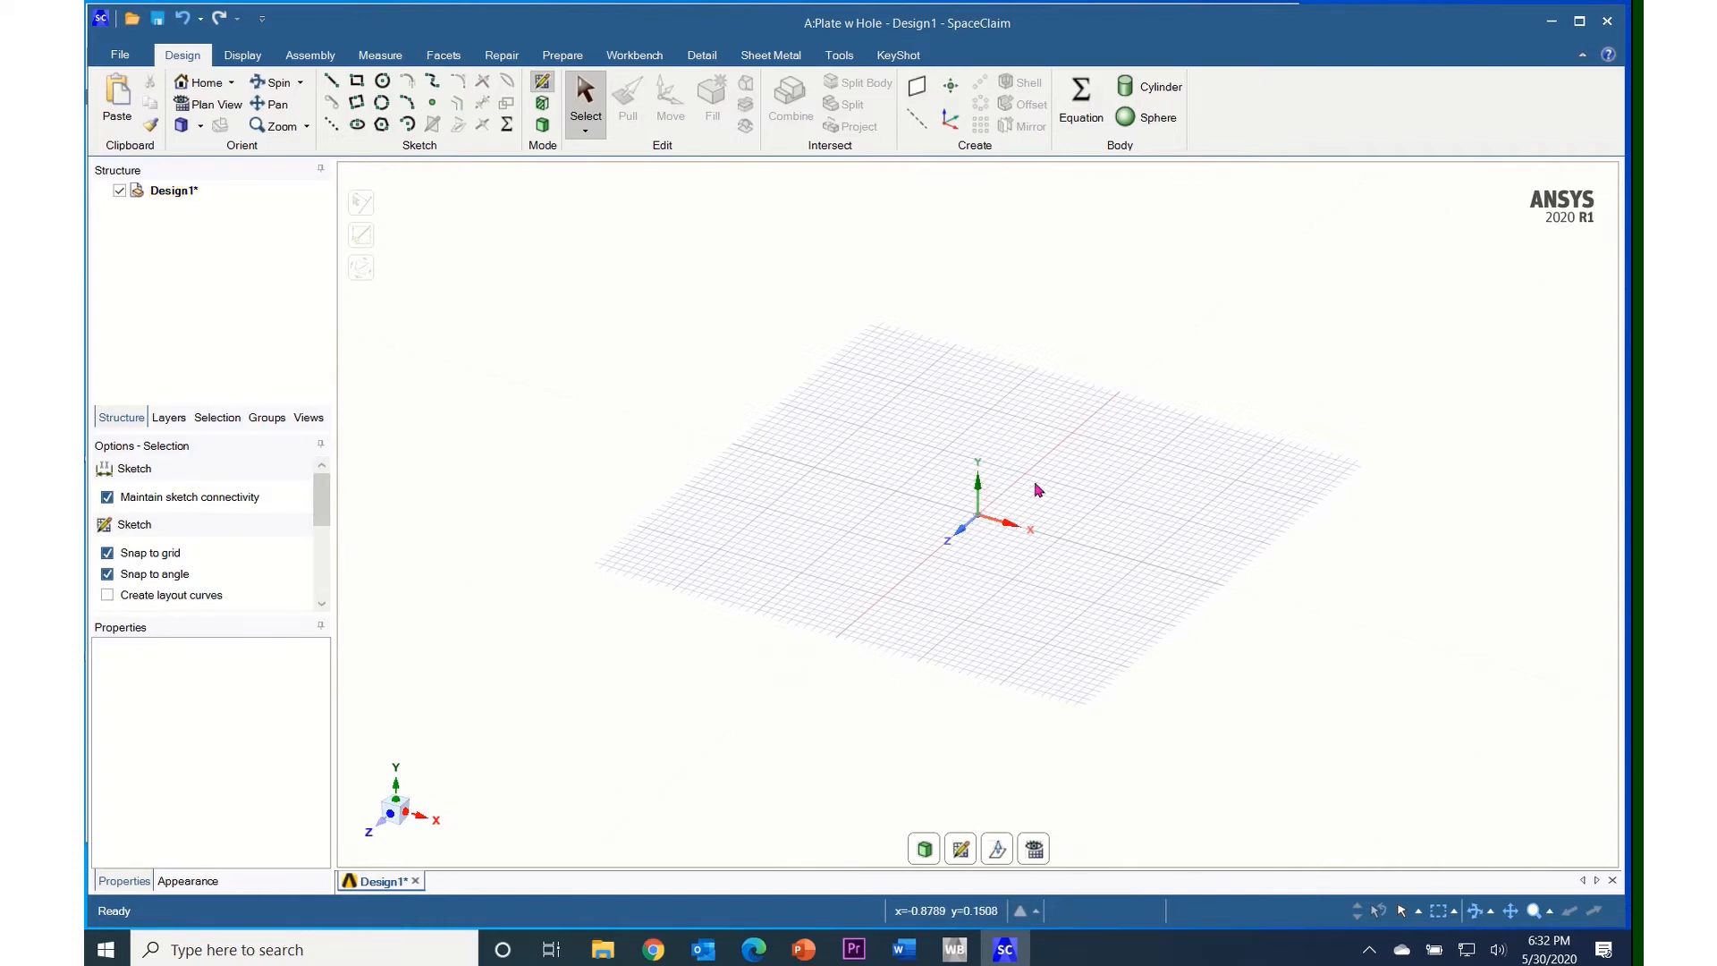
Select the vertical XY plane through the origin as the new sketch plane and show it in plan view.
right_click(1102, 473)
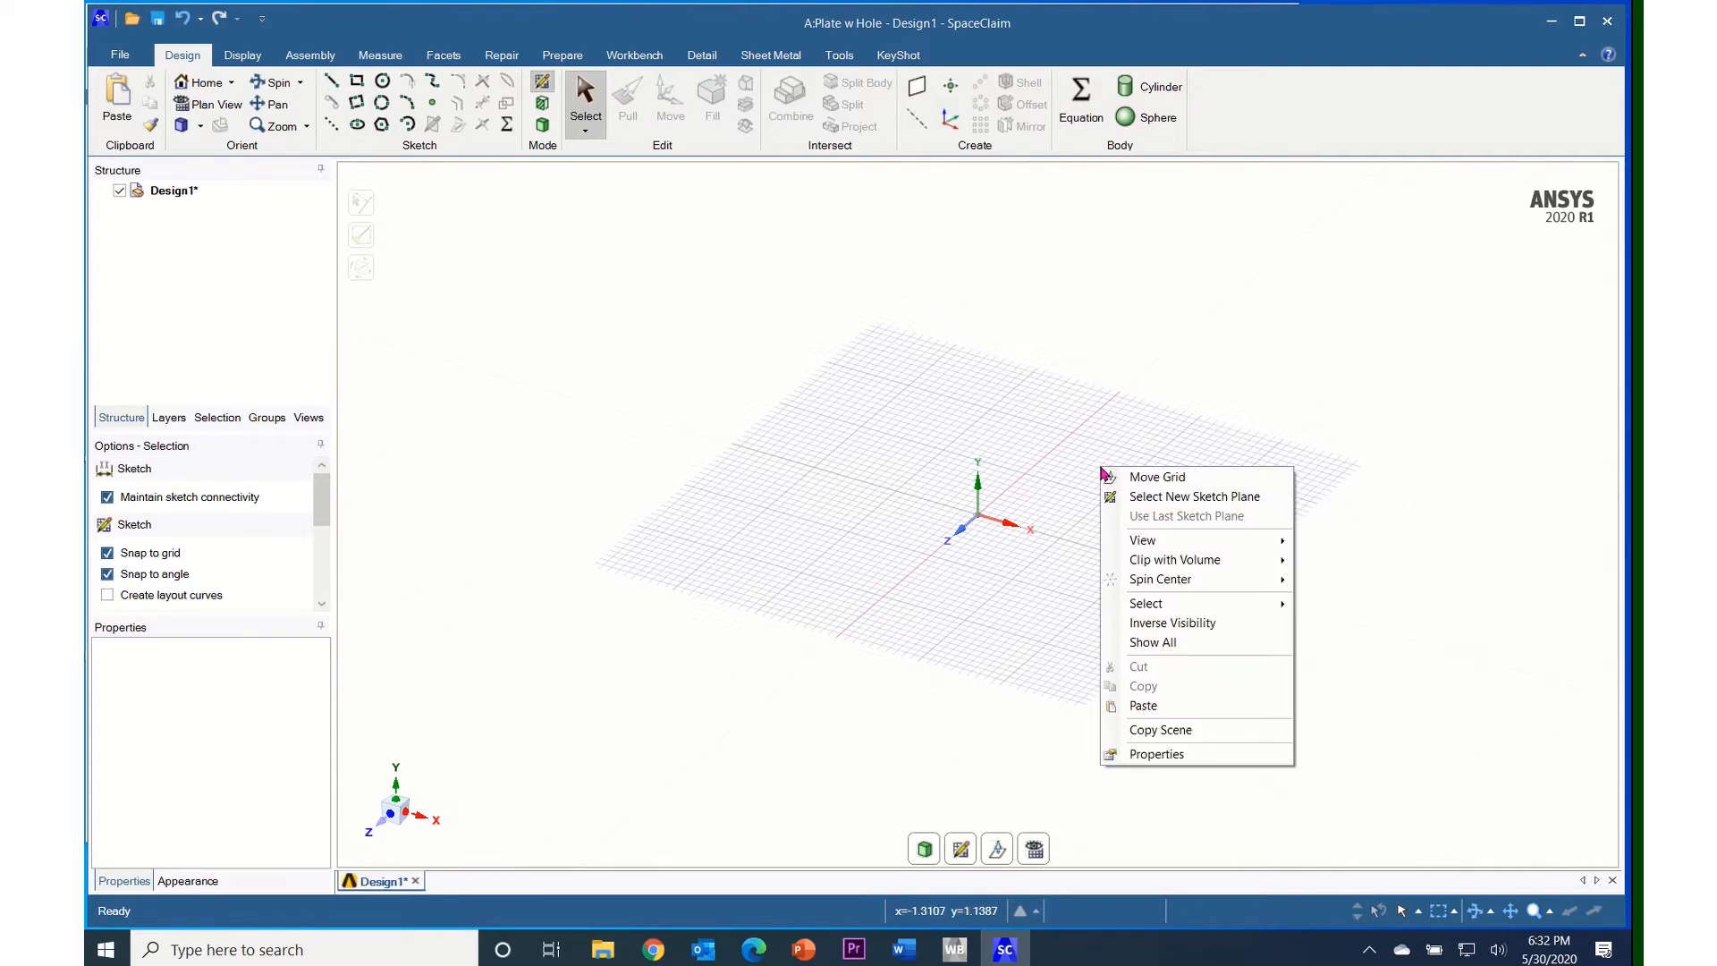
left_click(1142, 497)
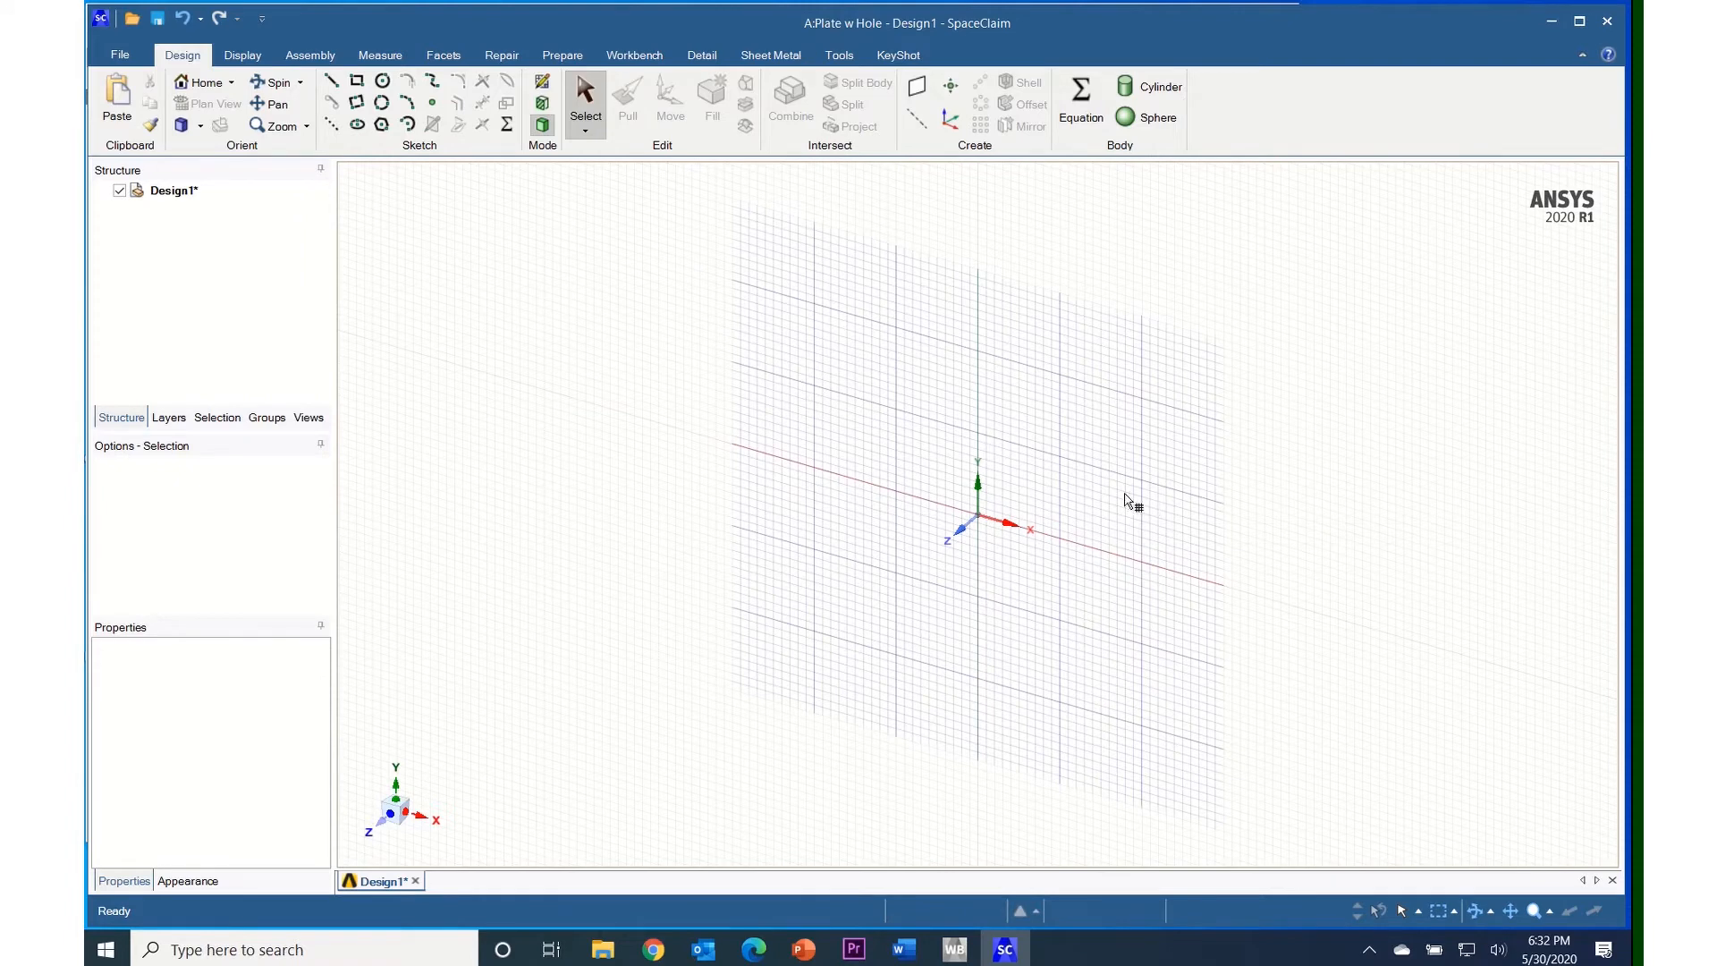
left_click(1009, 506)
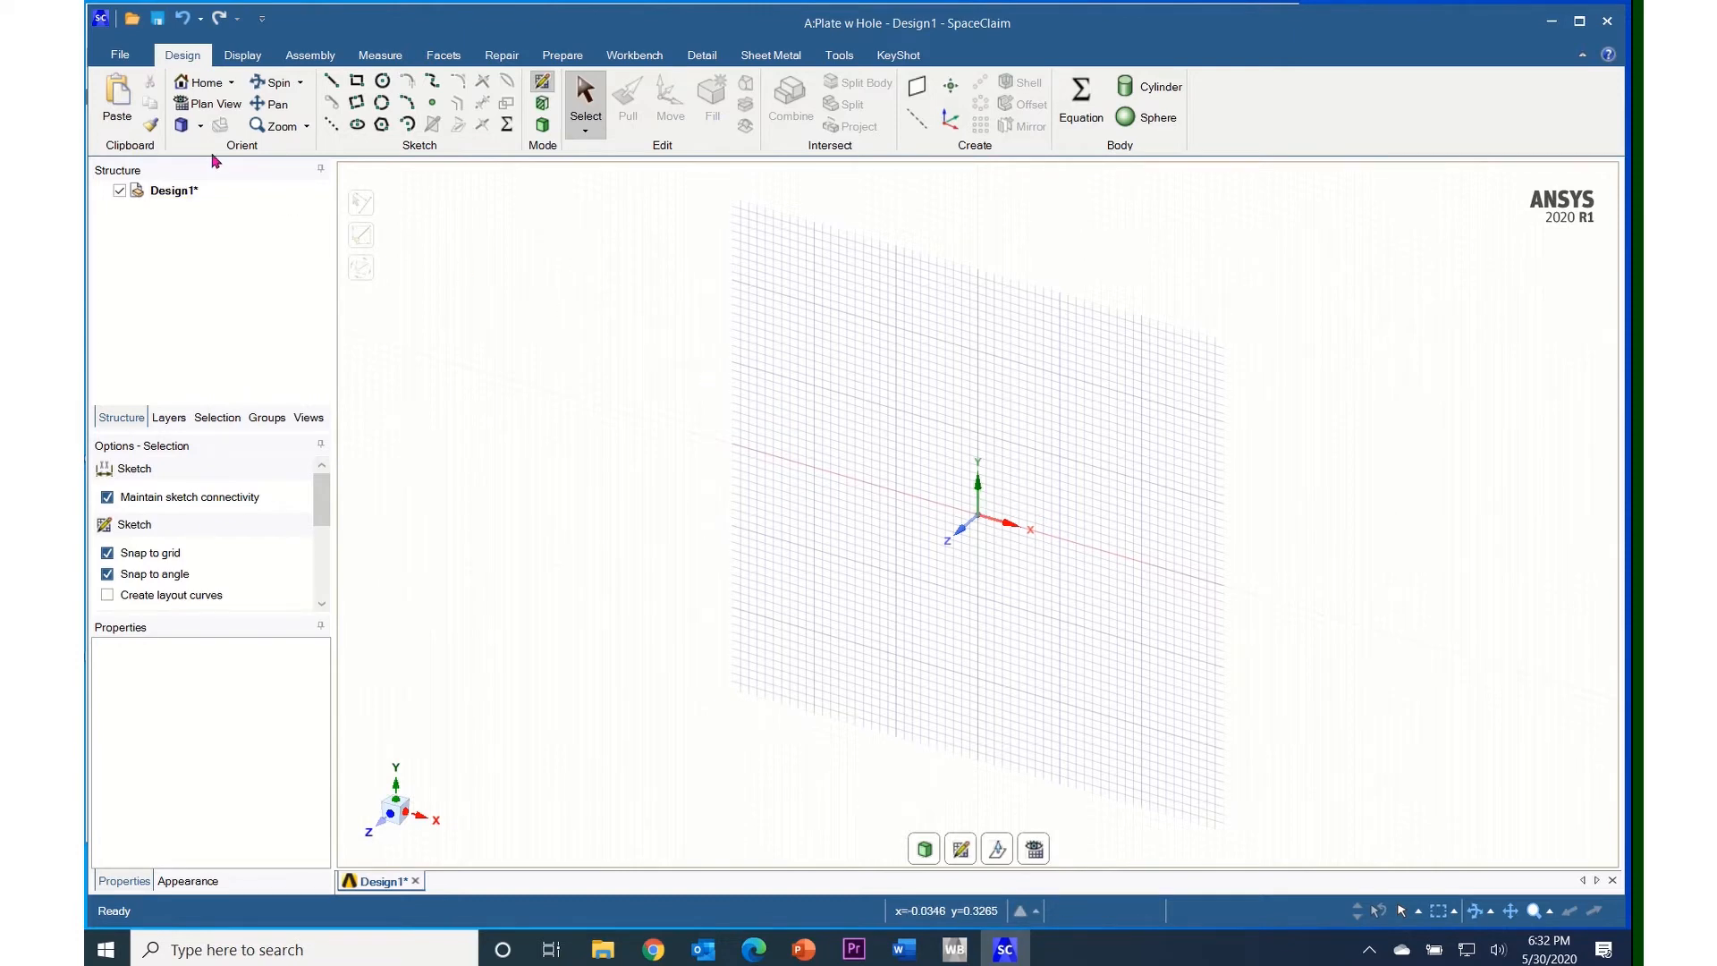
left_click(216, 104)
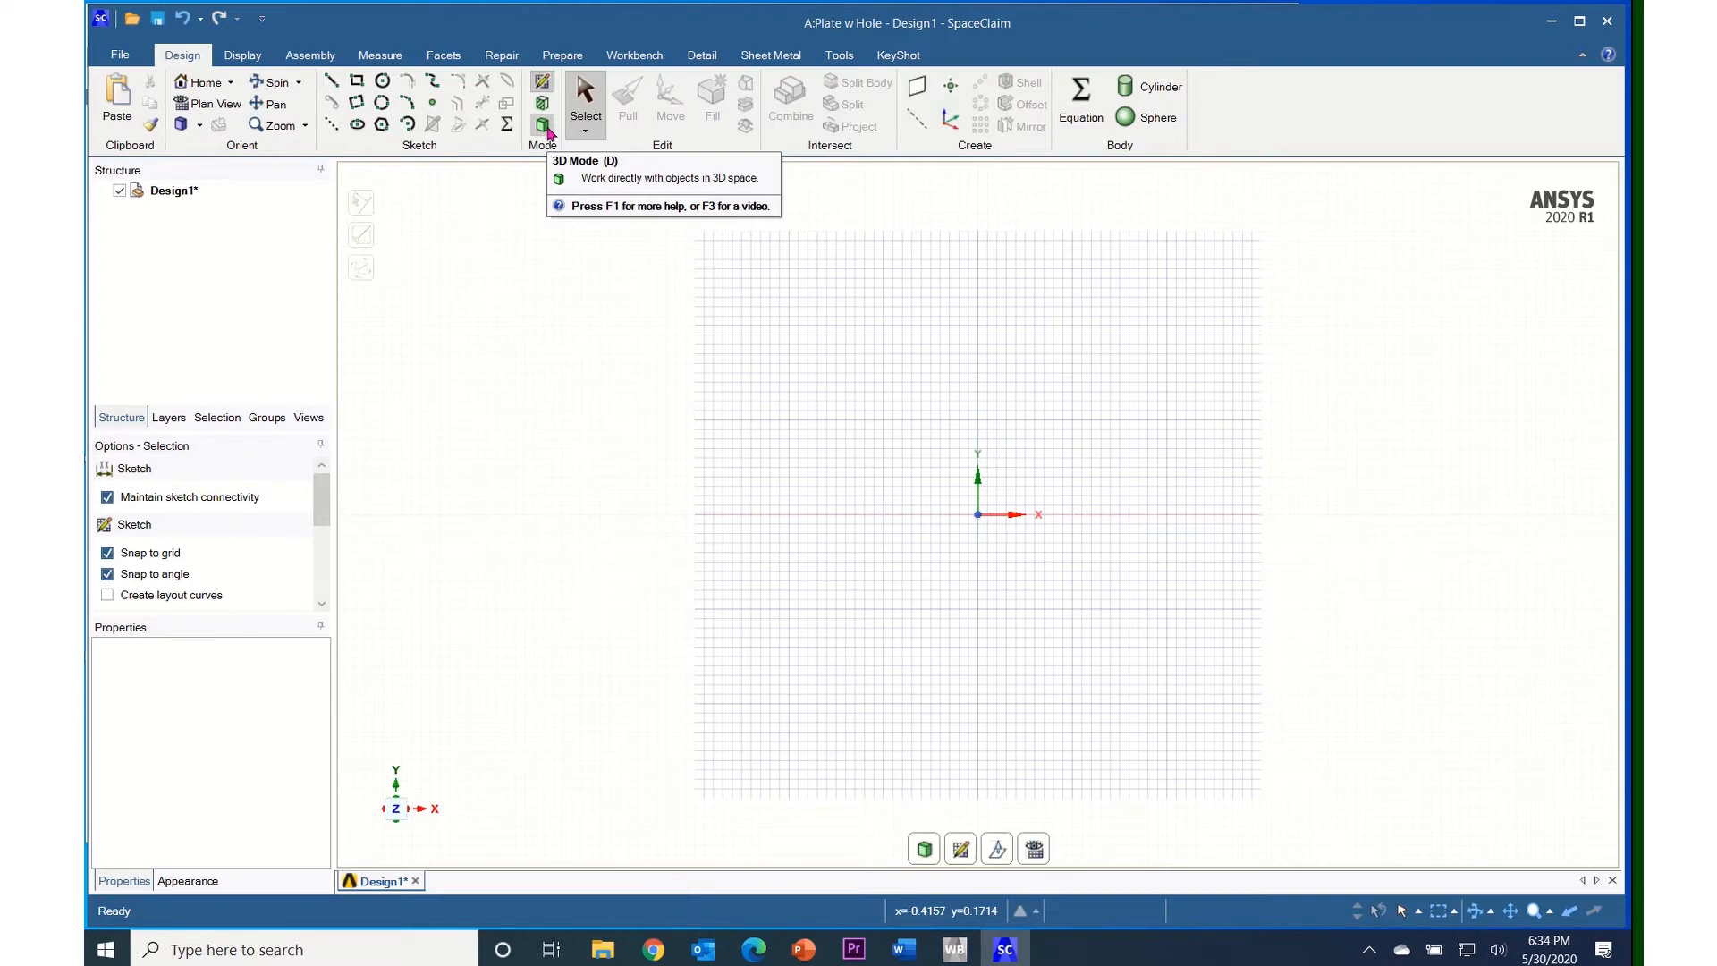
Read the Ansys online help page on the Line tool, covering lines on a sketch plane and in 3D.
left_click(332, 82)
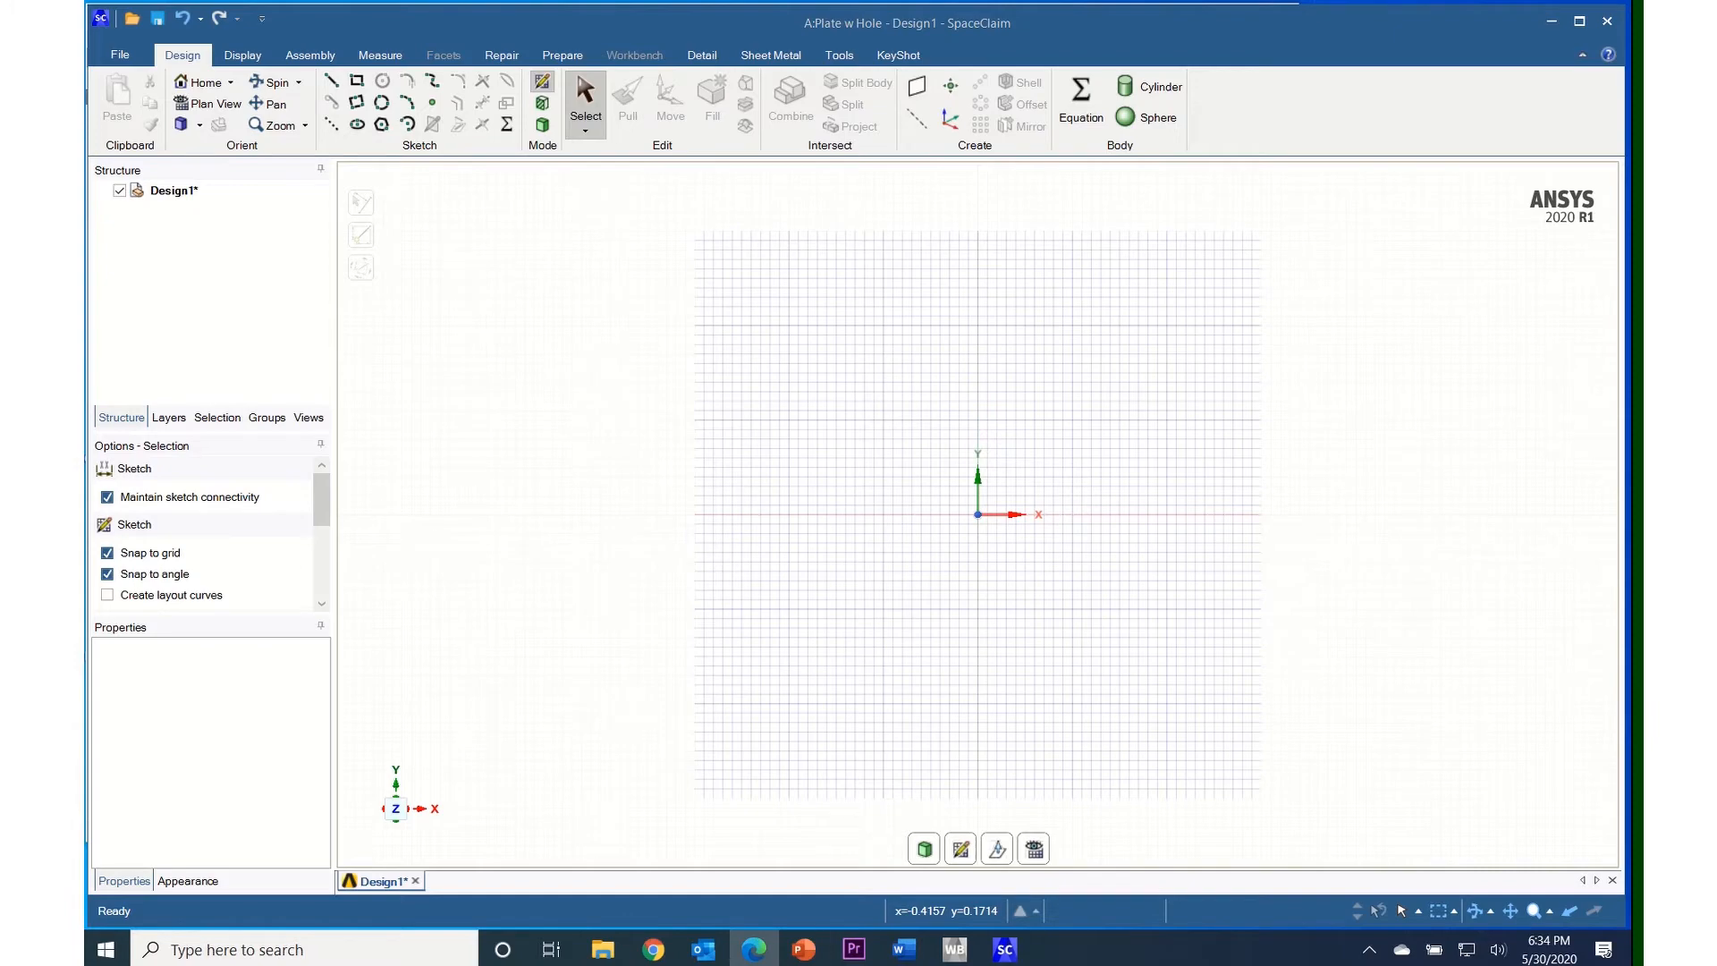
mouse_move(1630, 411)
left_mouse_down()
mouse_move(1619, 257)
mouse_move(1405, 172)
mouse_move(1320, 112)
left_mouse_up()
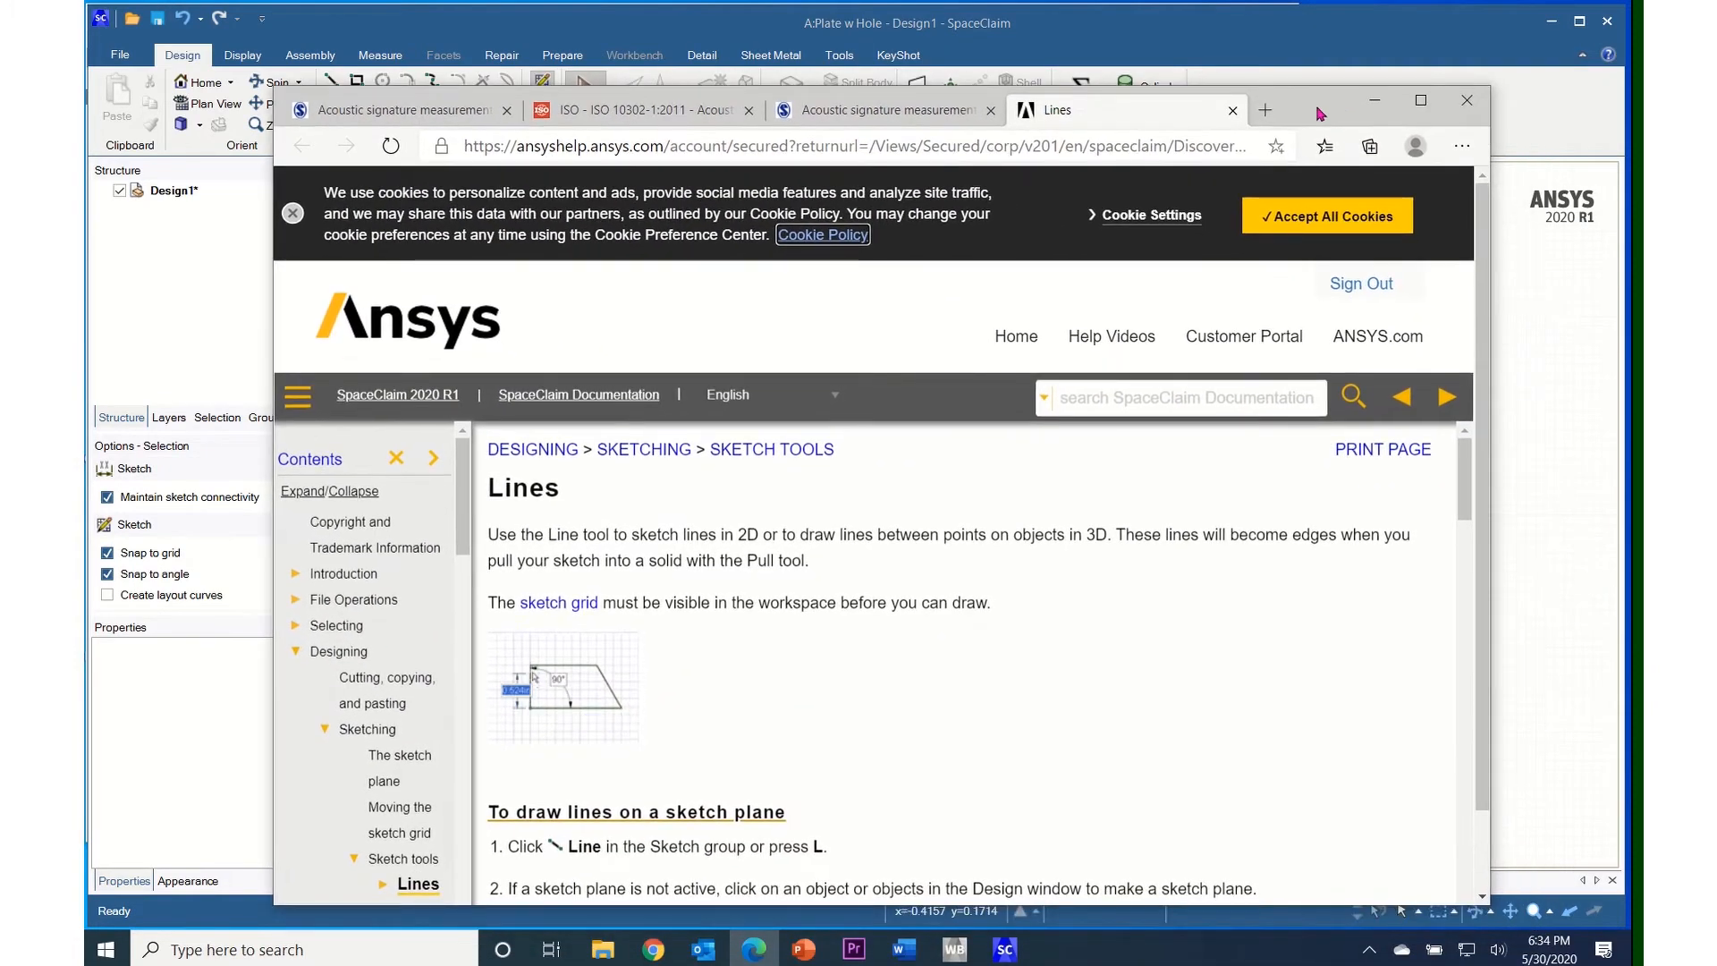
scroll(579, 617, "down", 3)
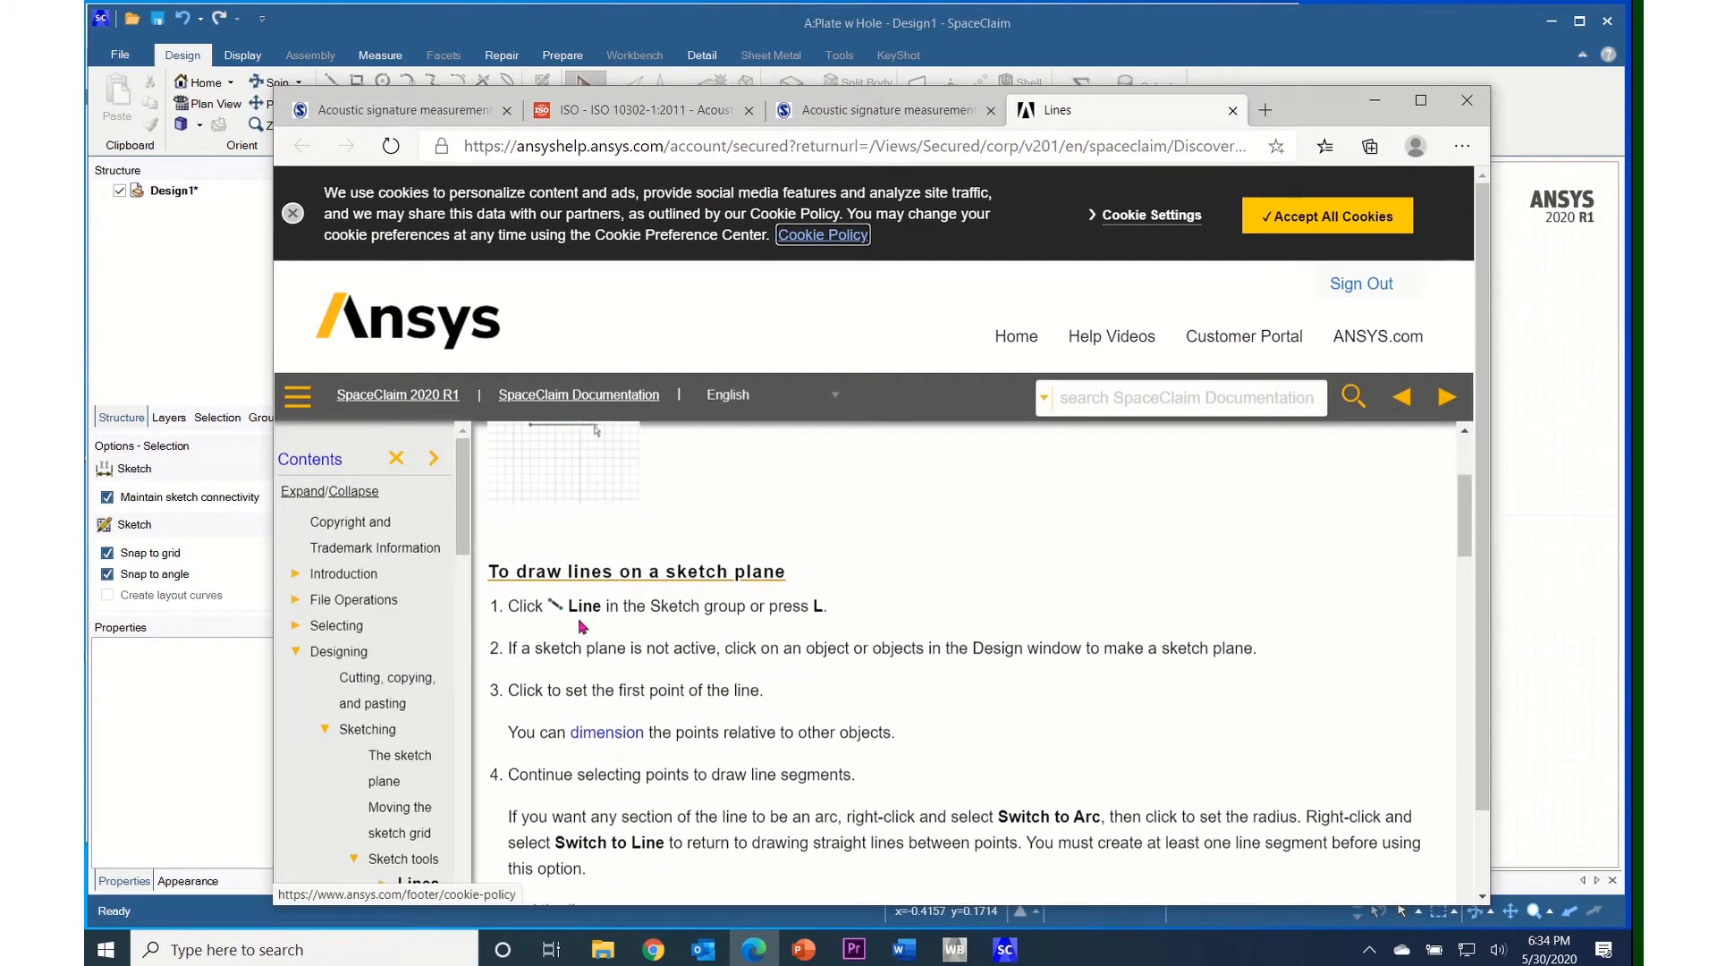
scroll(588, 670, "down", 5)
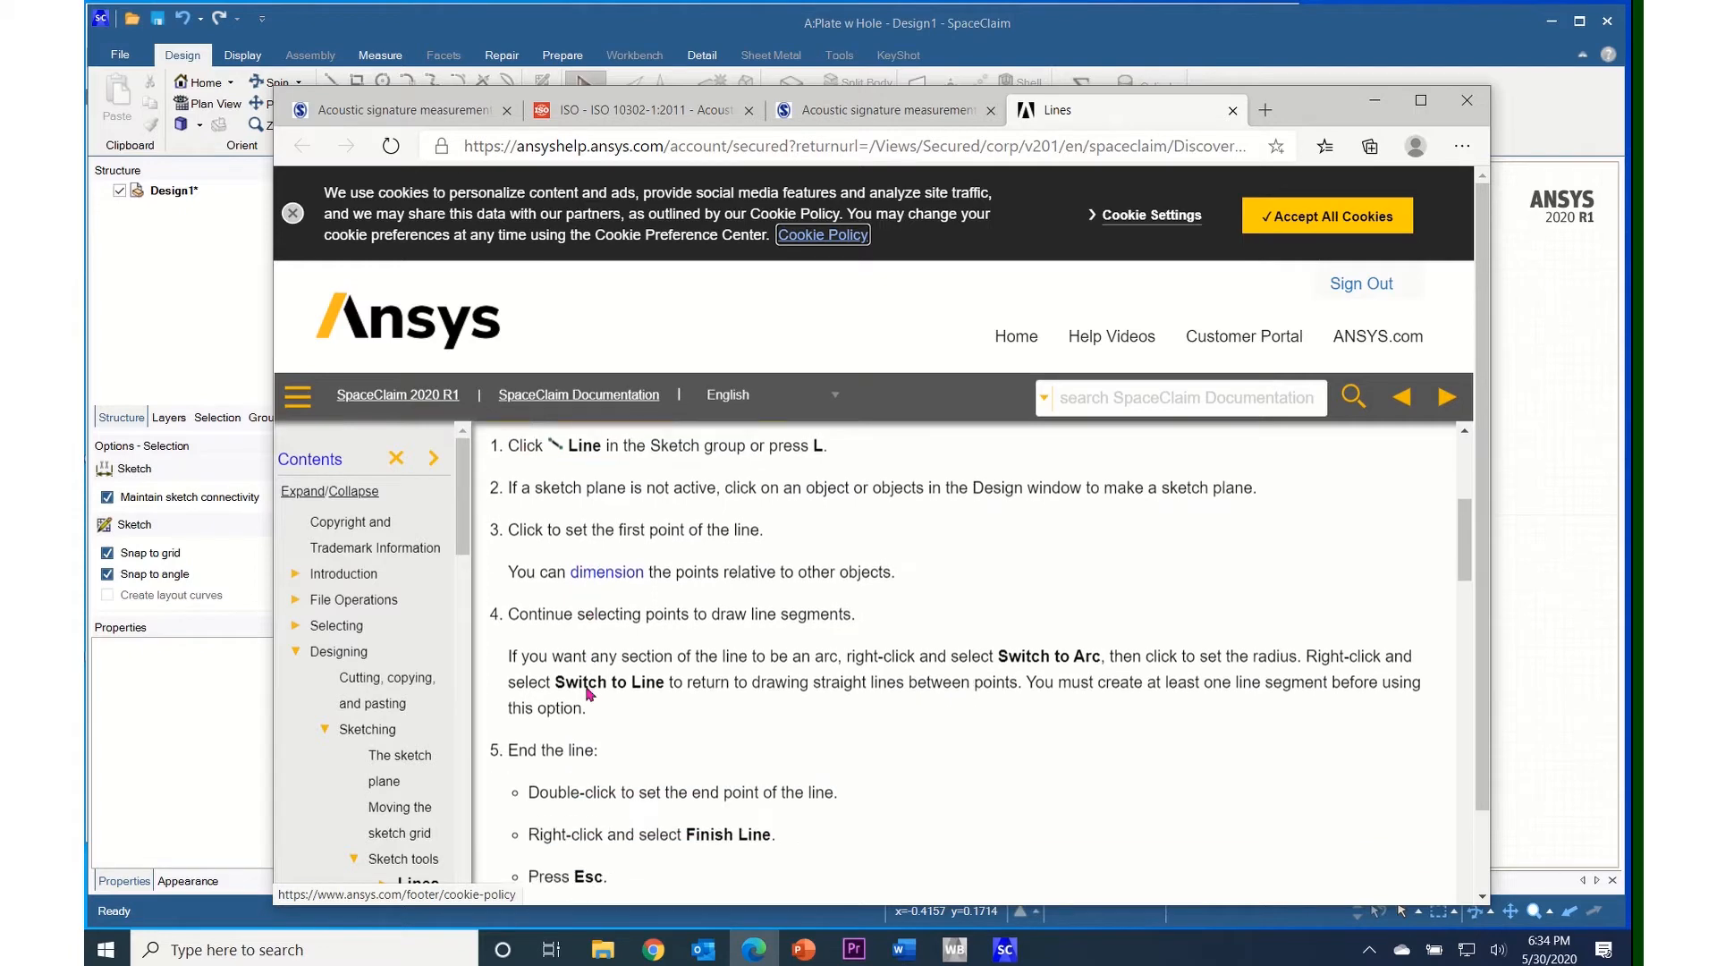
scroll(589, 720, "down", 1)
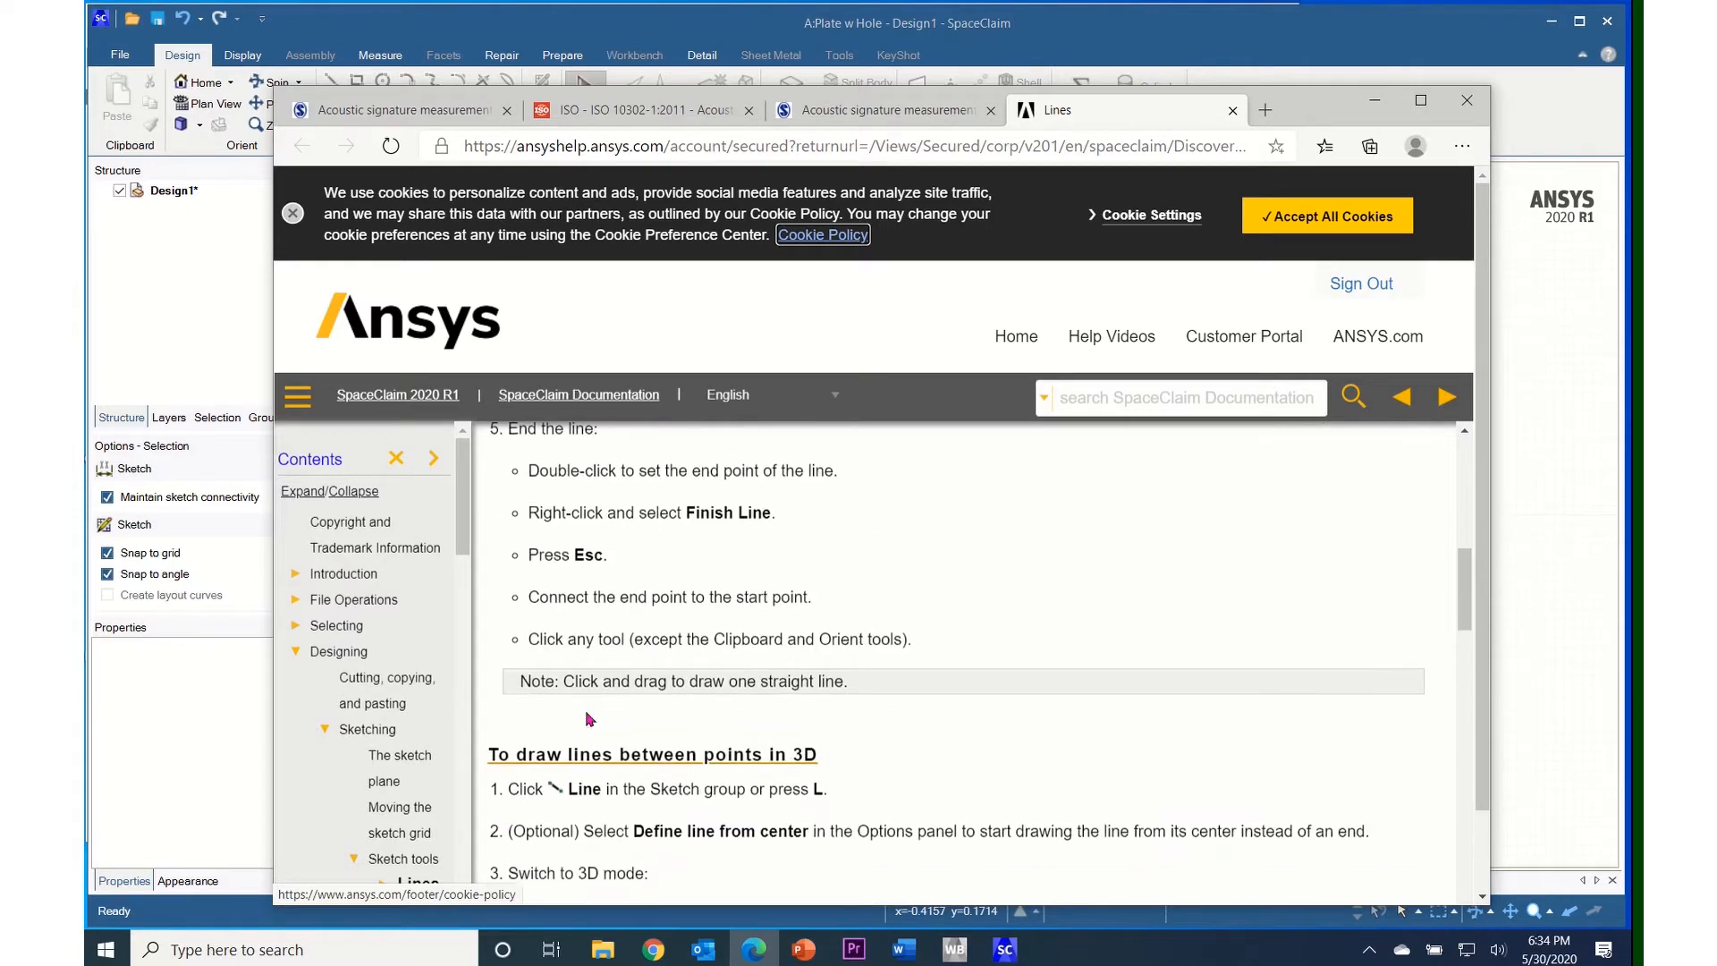
scroll(590, 720, "down", 4)
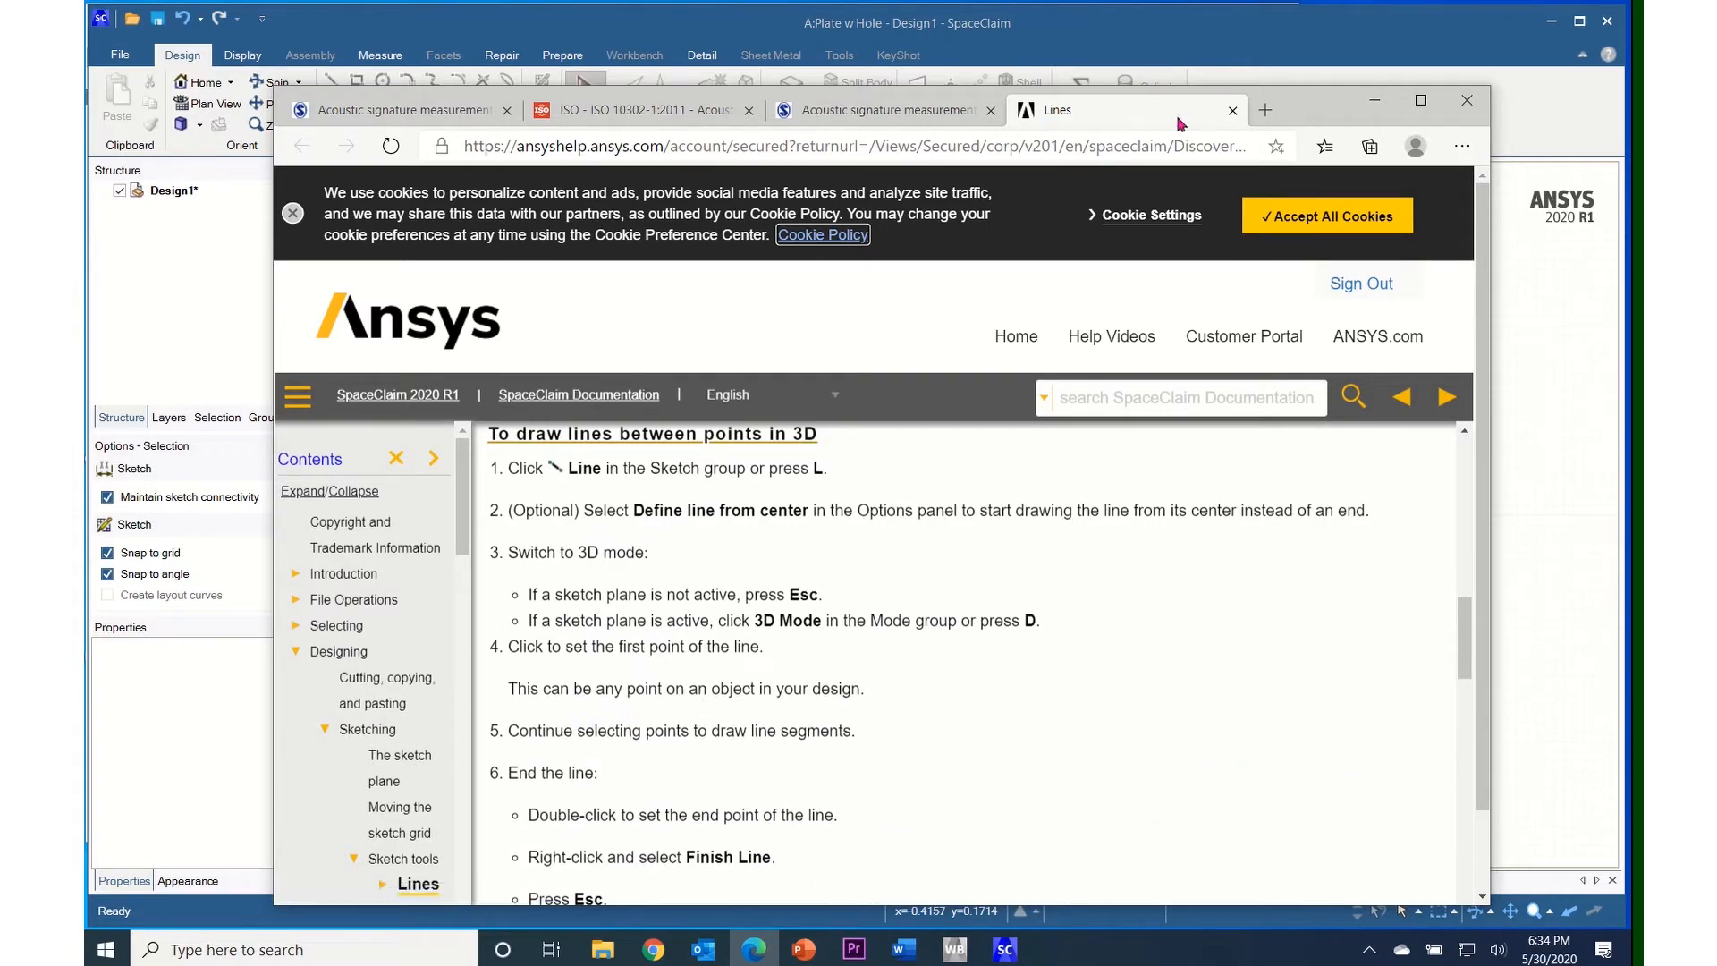
left_click_drag(1311, 101, 1716, 208)
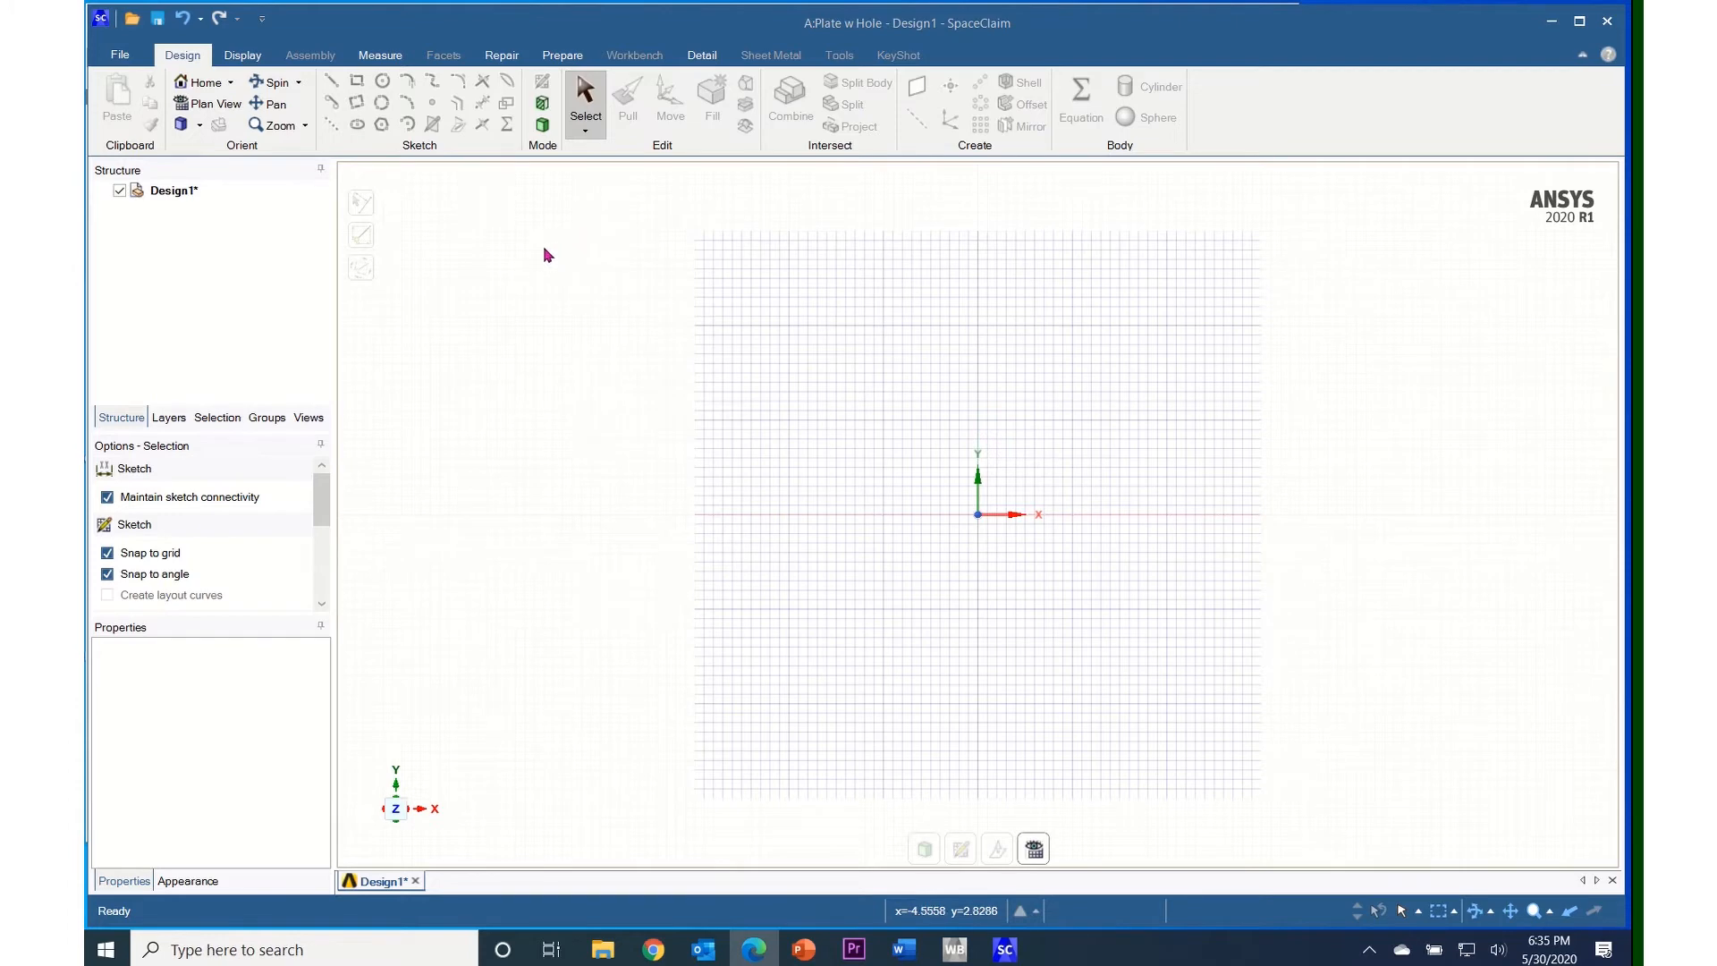
Start the Rectangle sketch tool with the option to define the rectangle from its center.
left_click(177, 57)
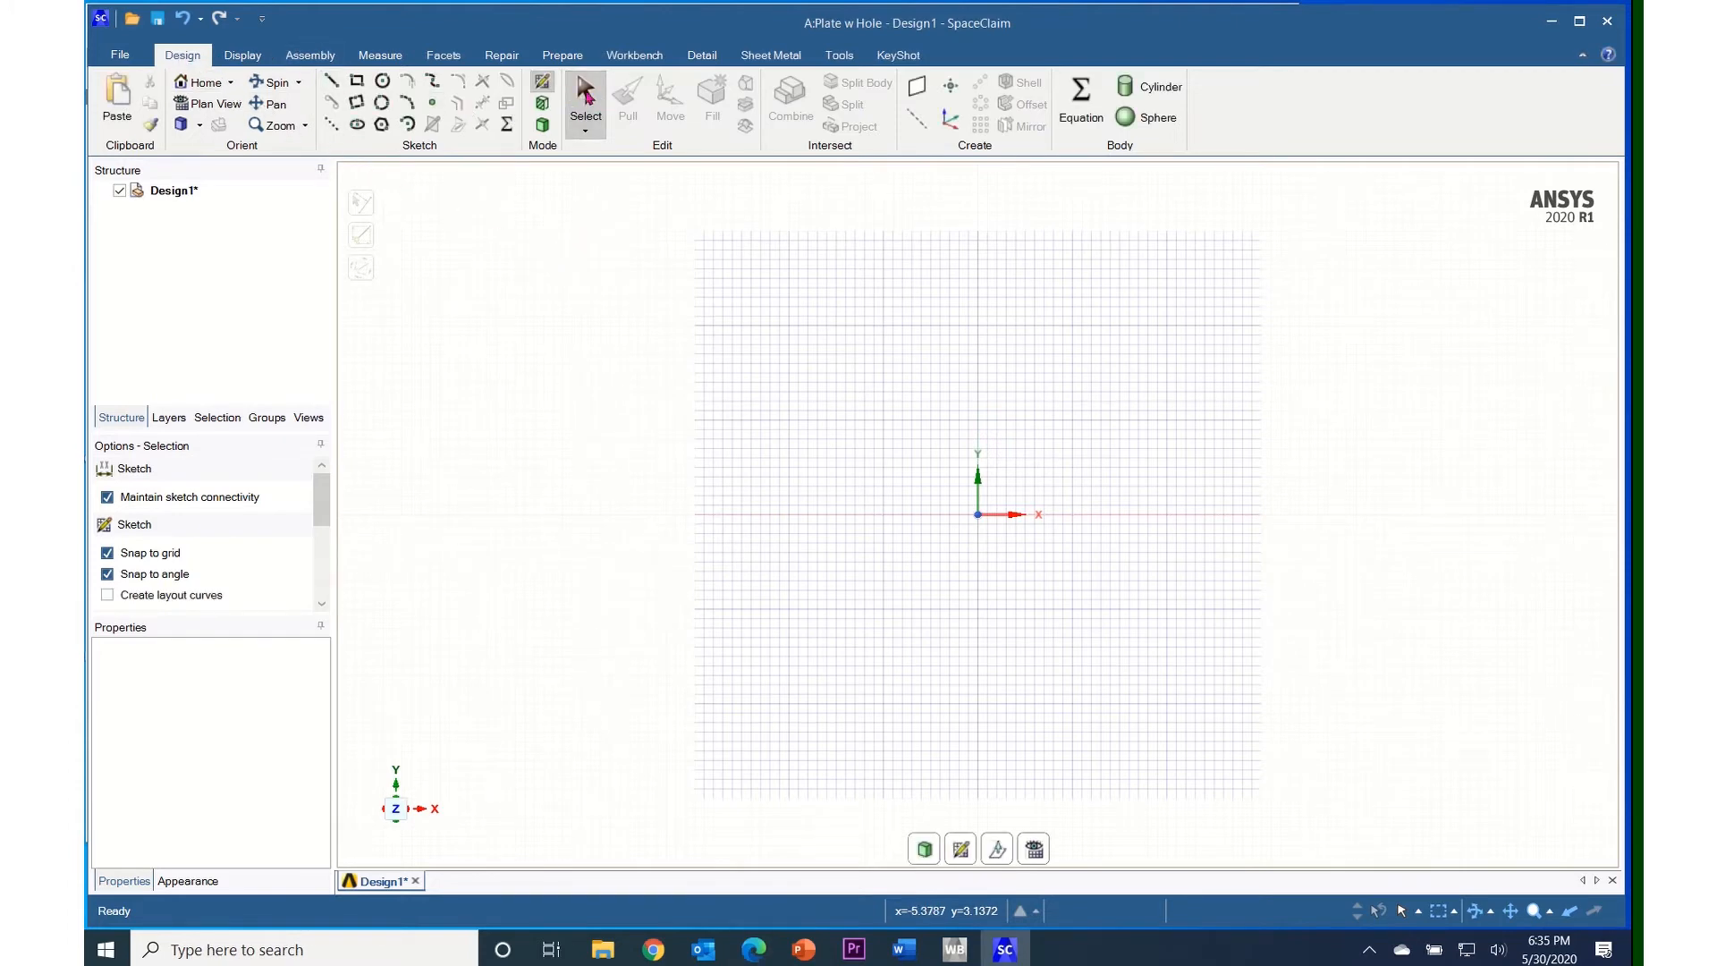
left_click(358, 82)
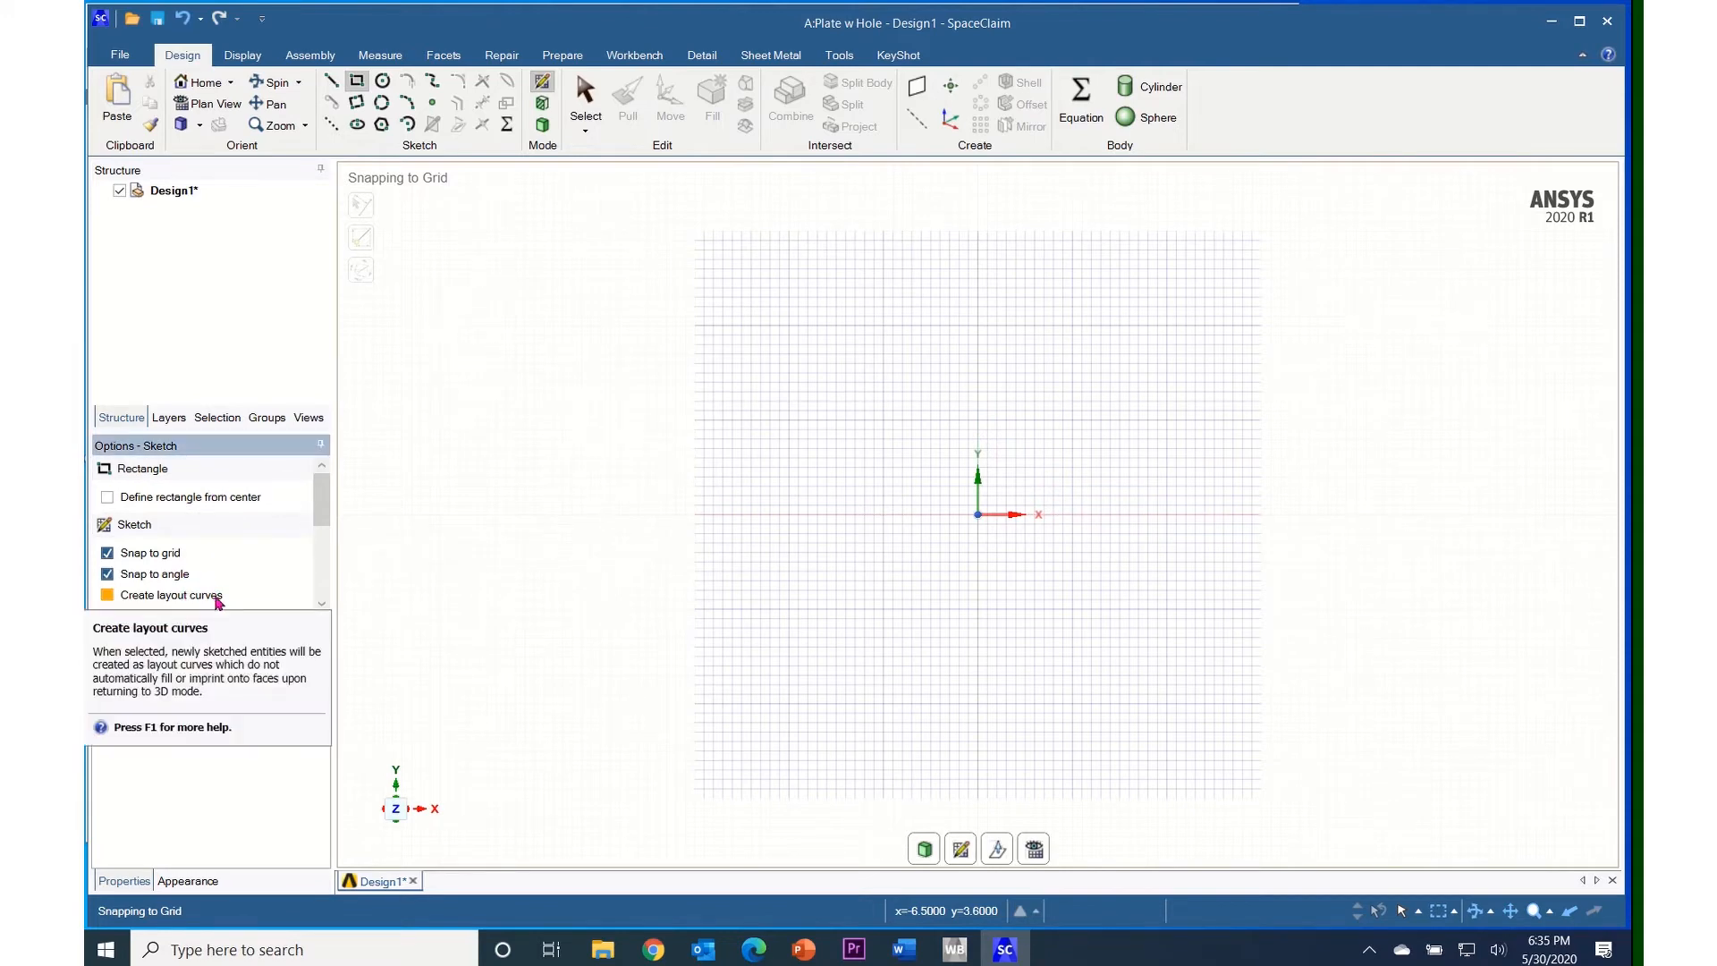
left_click(124, 502)
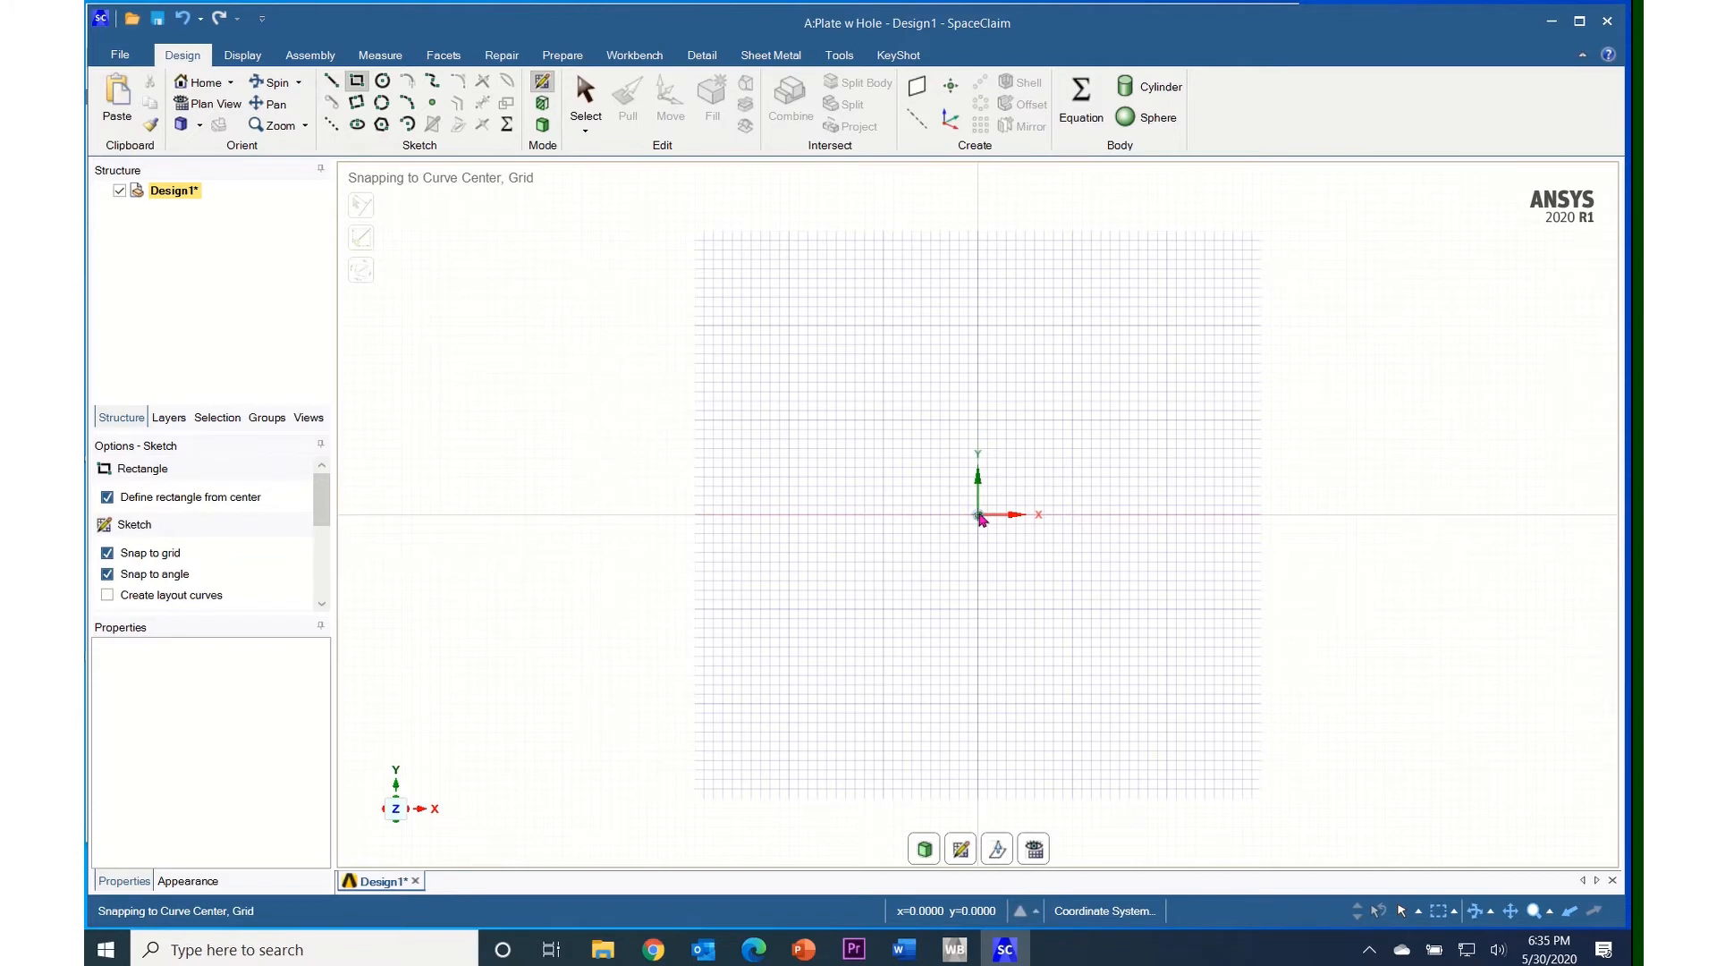
Draw a rectangle from the origin with a width of 5 in, and set its height to 4 in after placement.
left_click(980, 517)
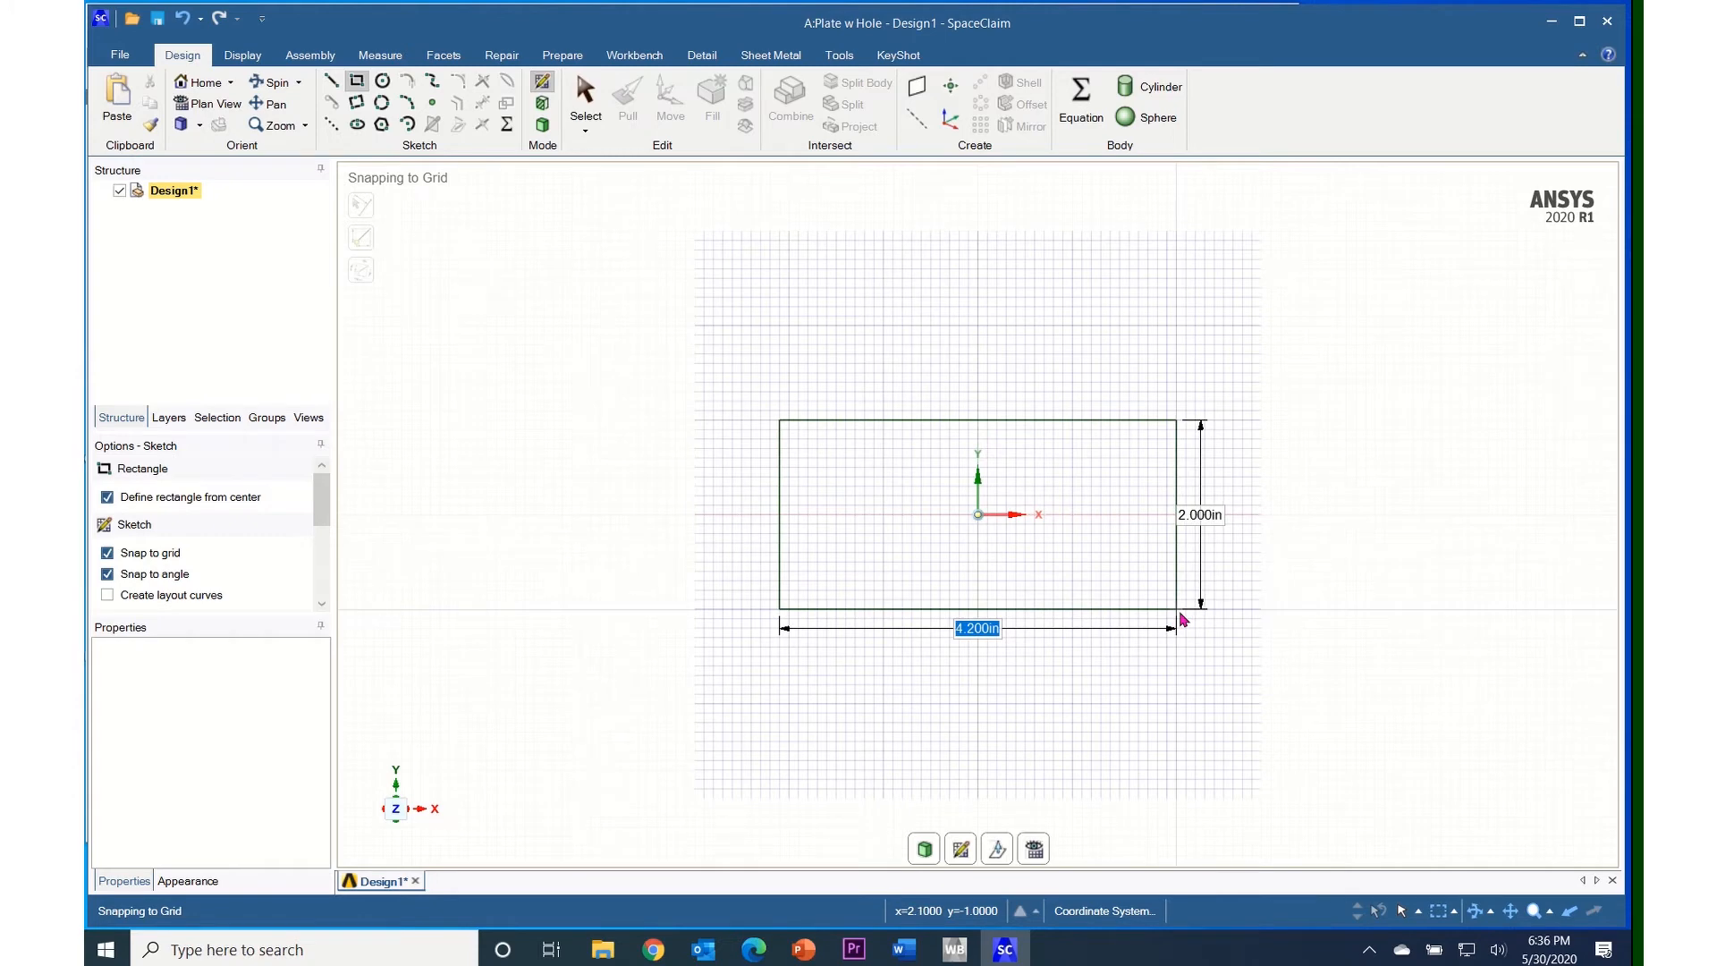
type("5")
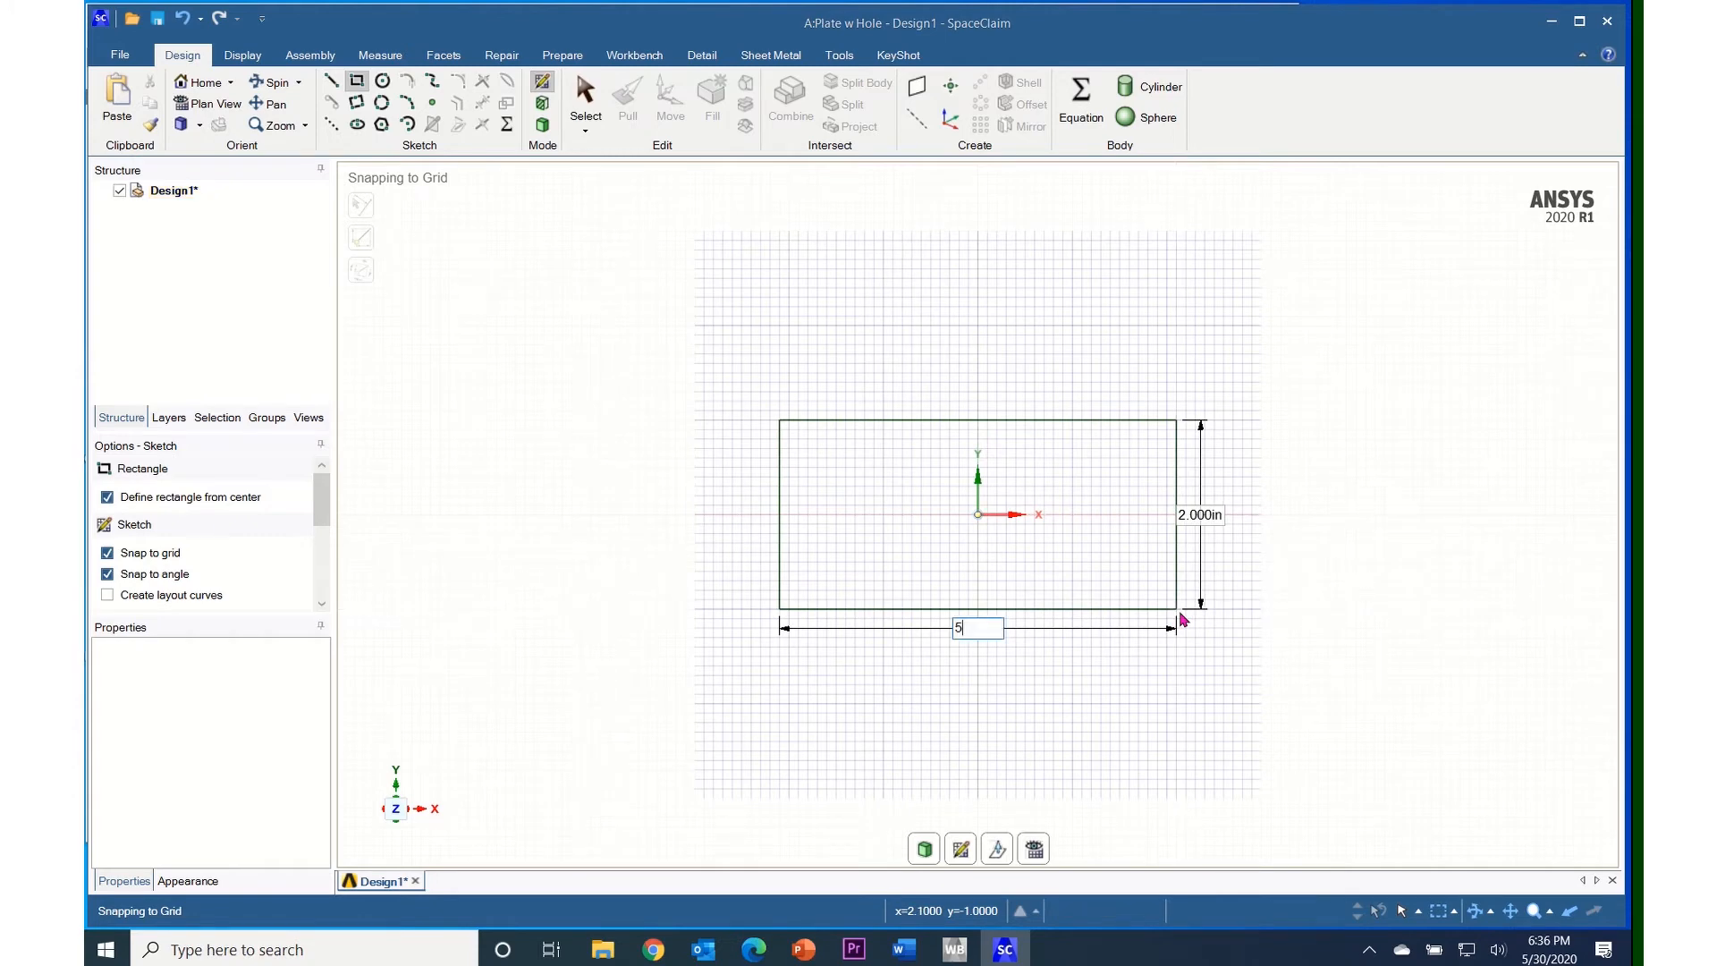
key("Tab")
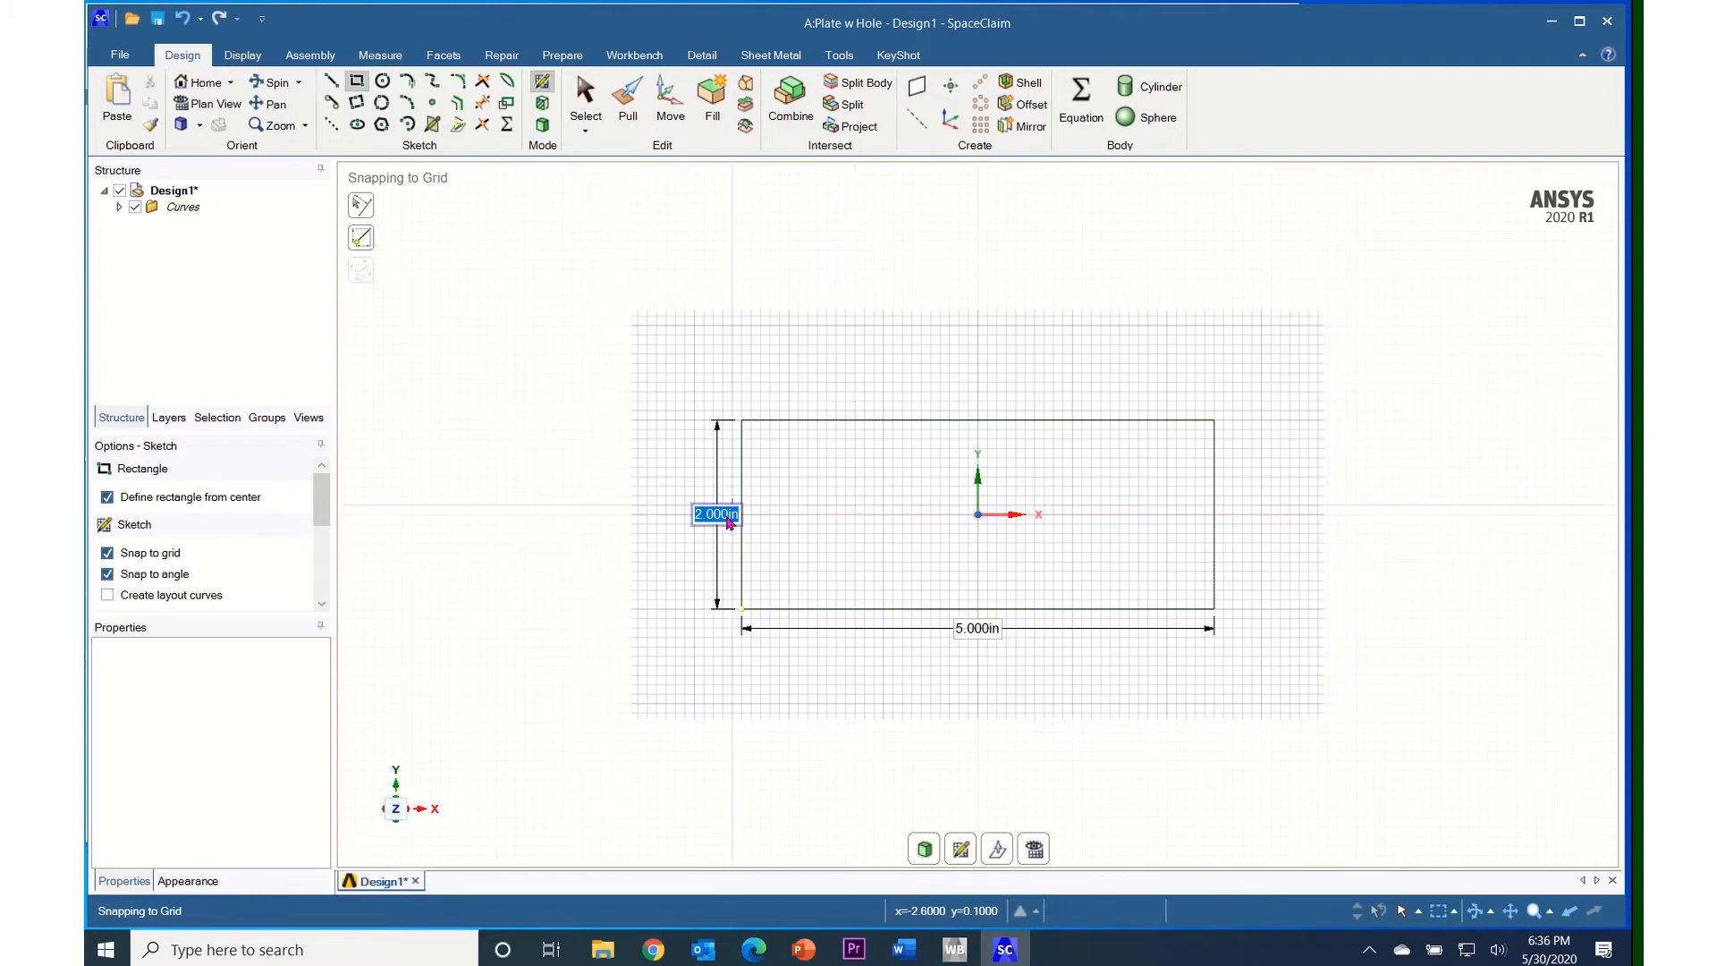
type("4")
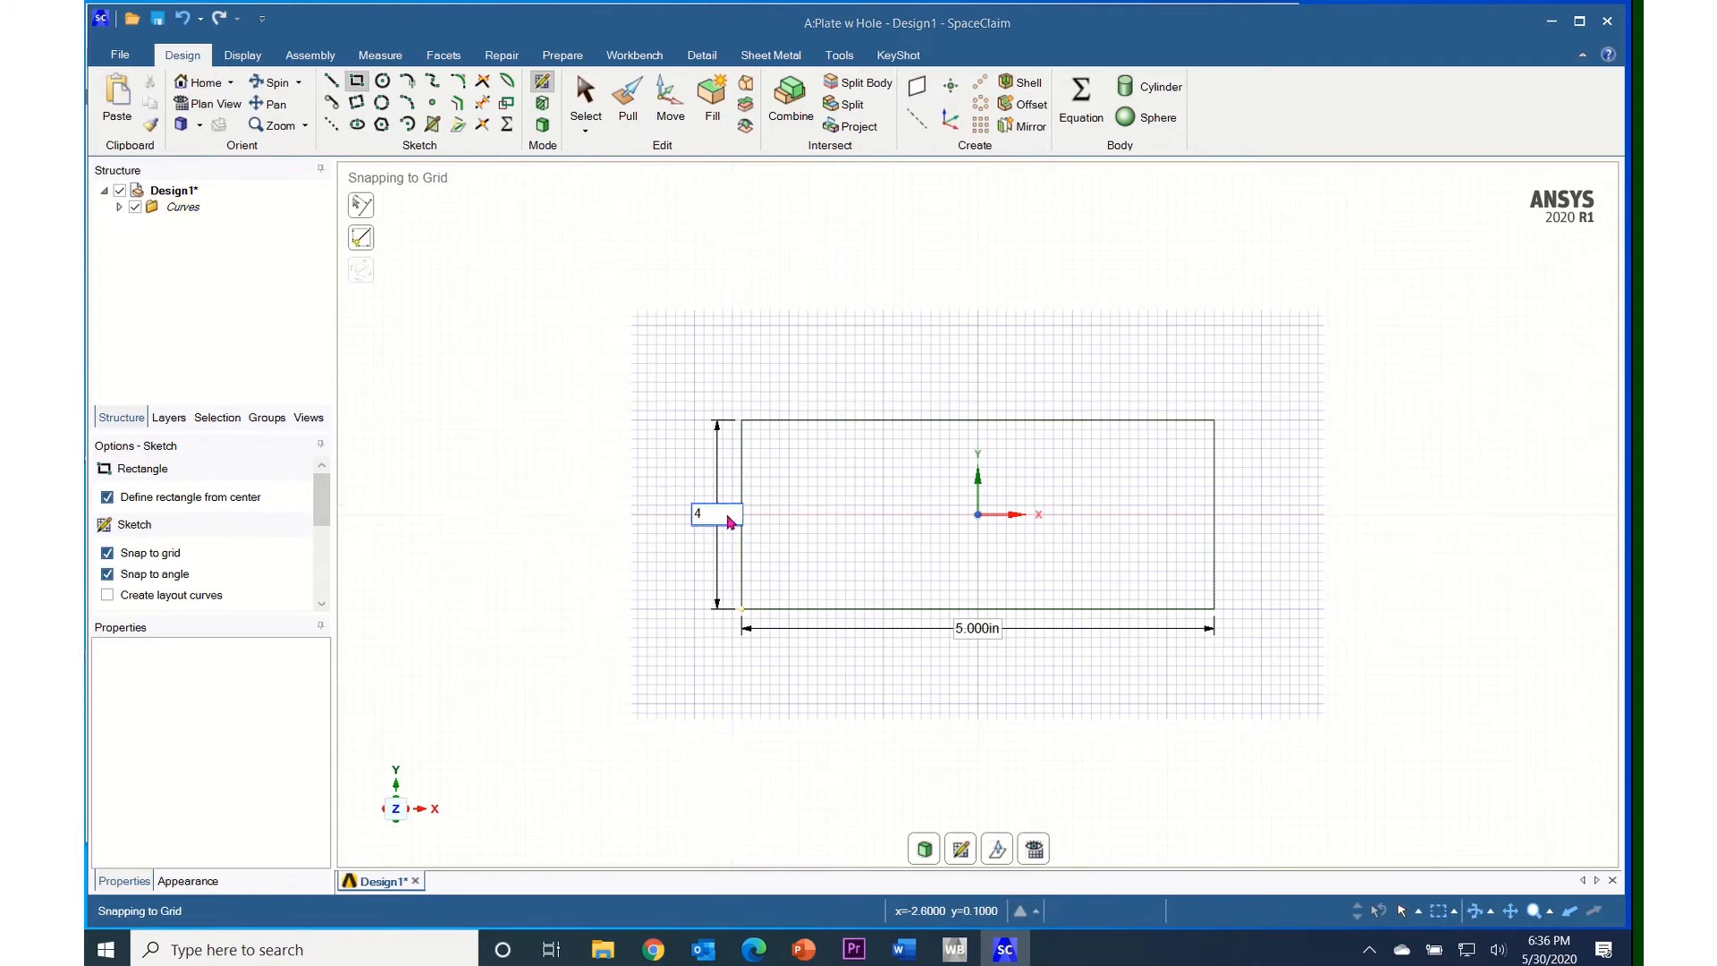
key("Return")
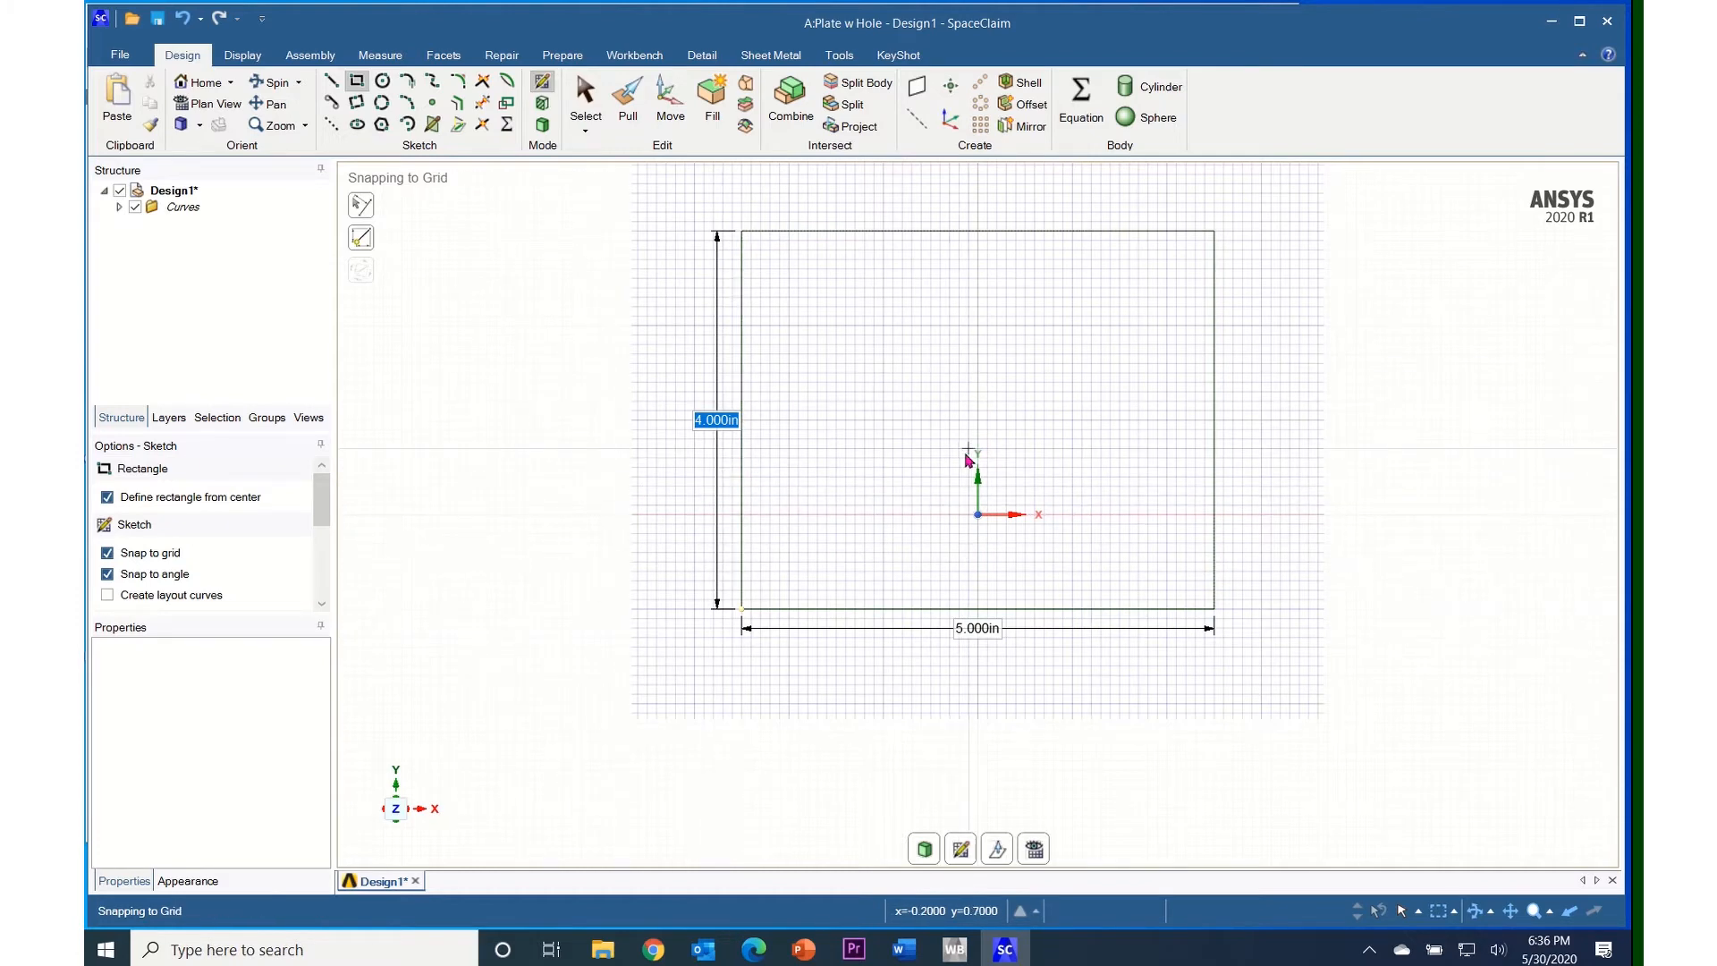
Delete the whole Curves folder holding the rectangle's four lines.
left_click(121, 209)
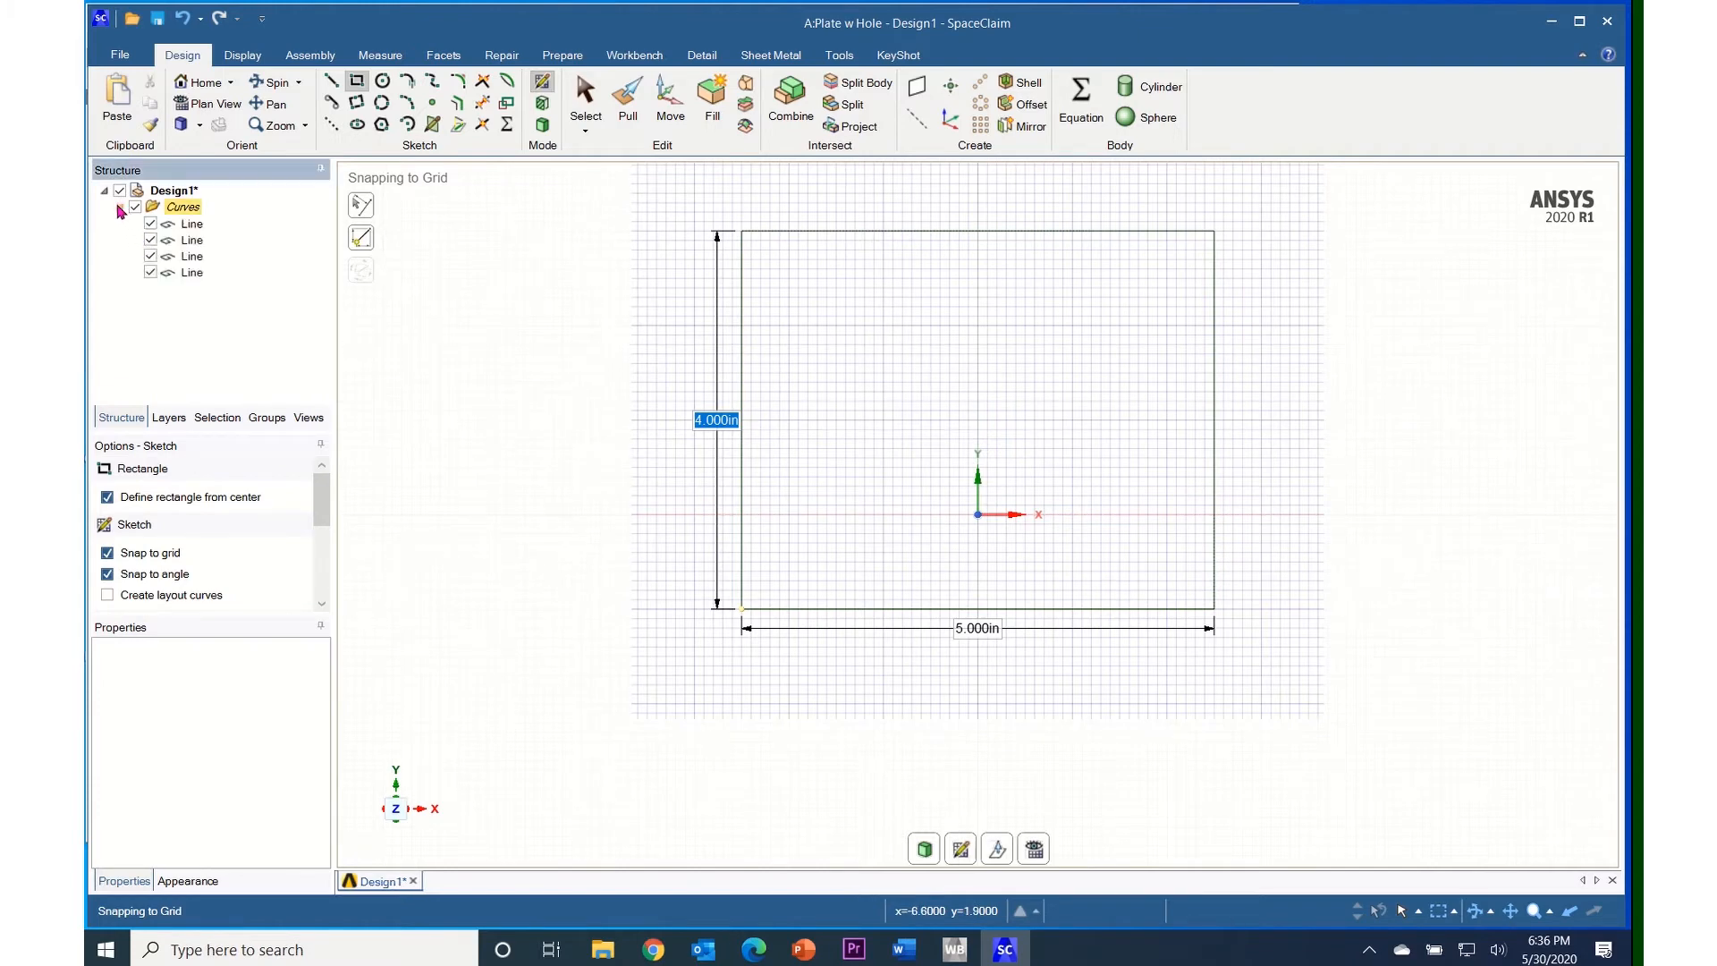
right_click(179, 212)
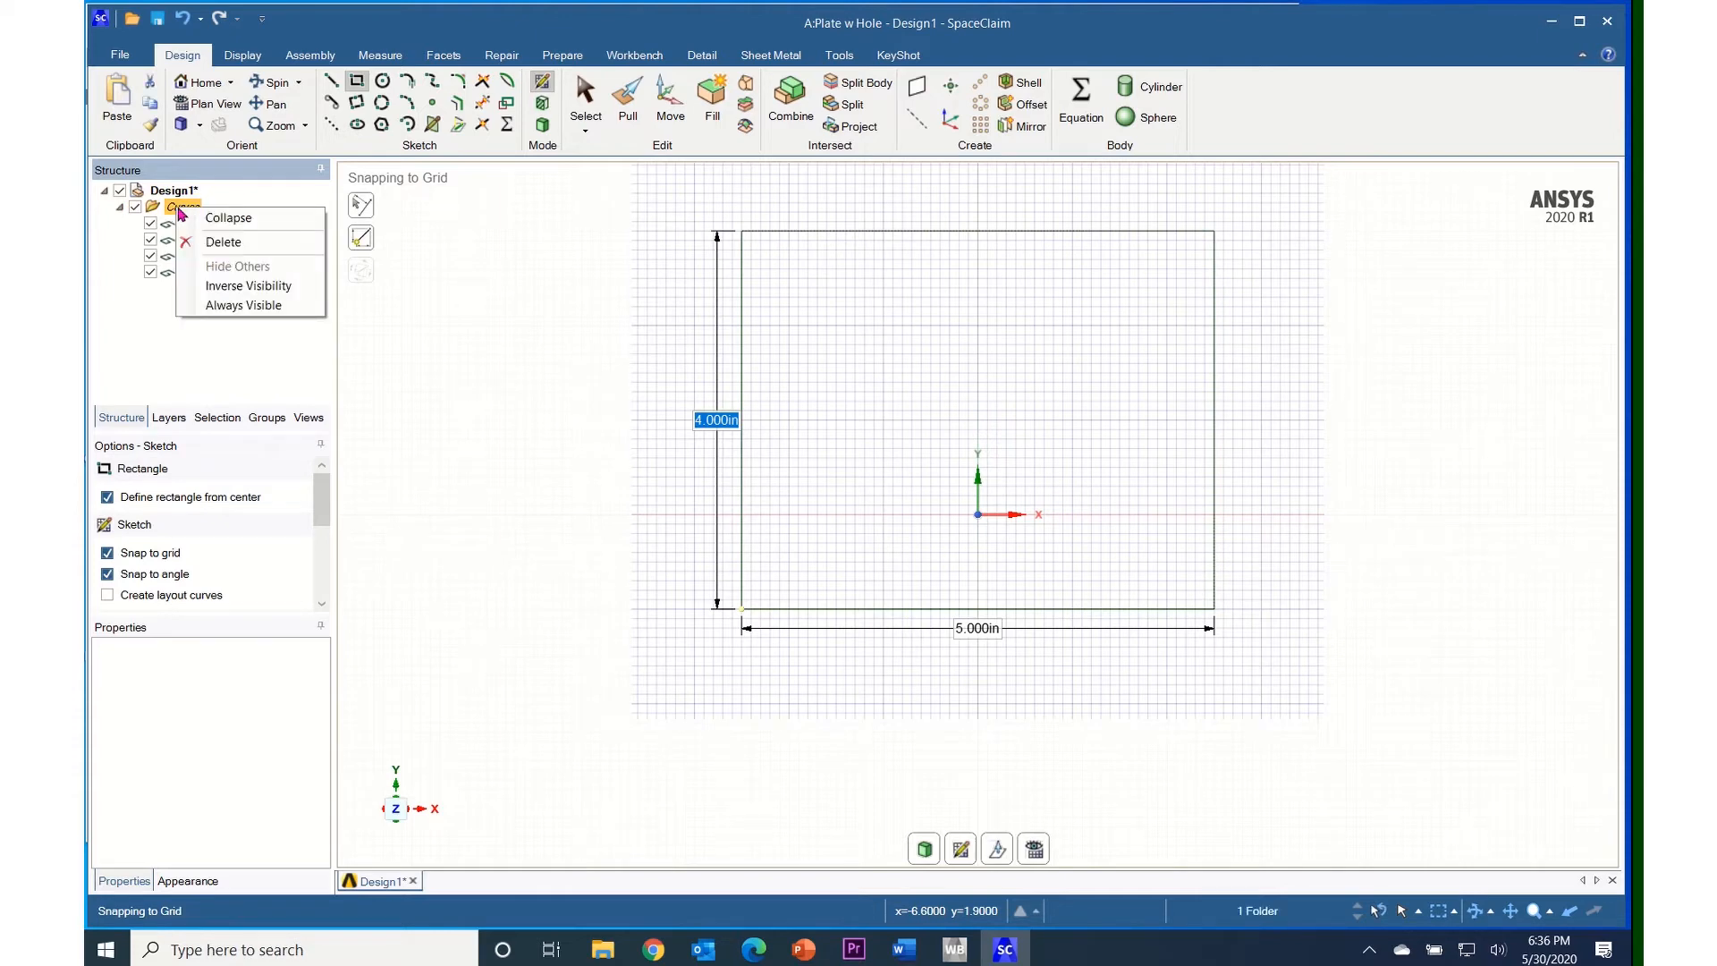
left_click(220, 243)
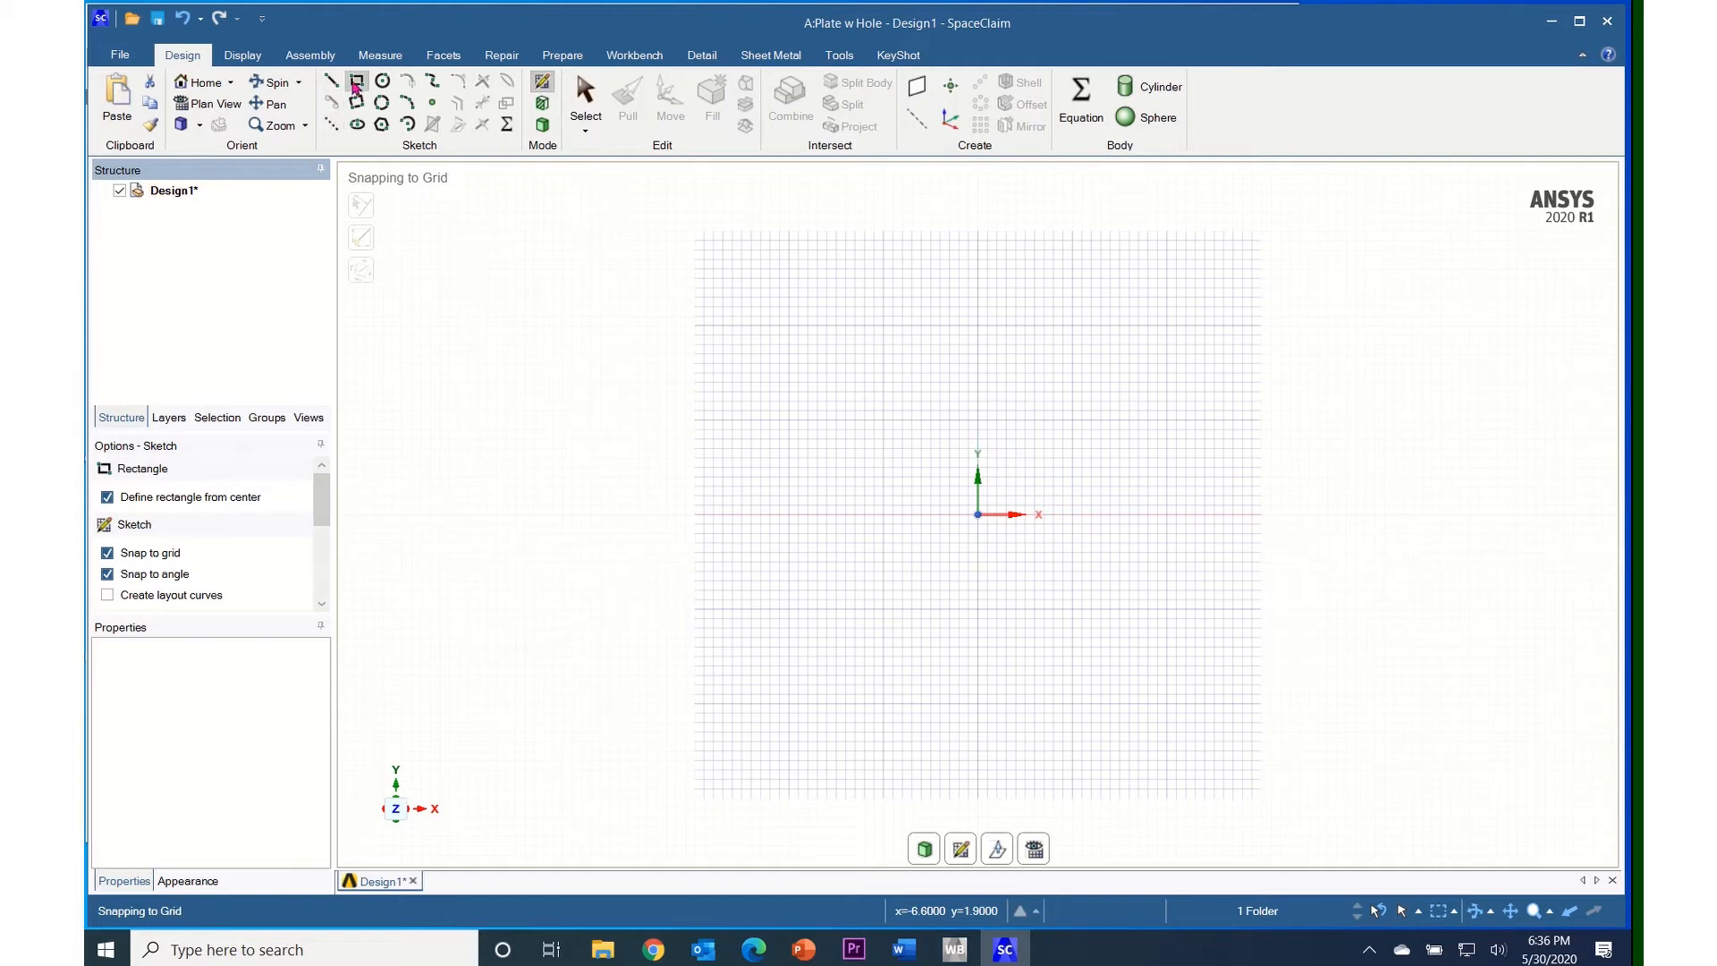
Sketch a rectangle 5 in wide and 4 in high centered on the origin, and list its curves in the structure tree.
left_click(109, 497)
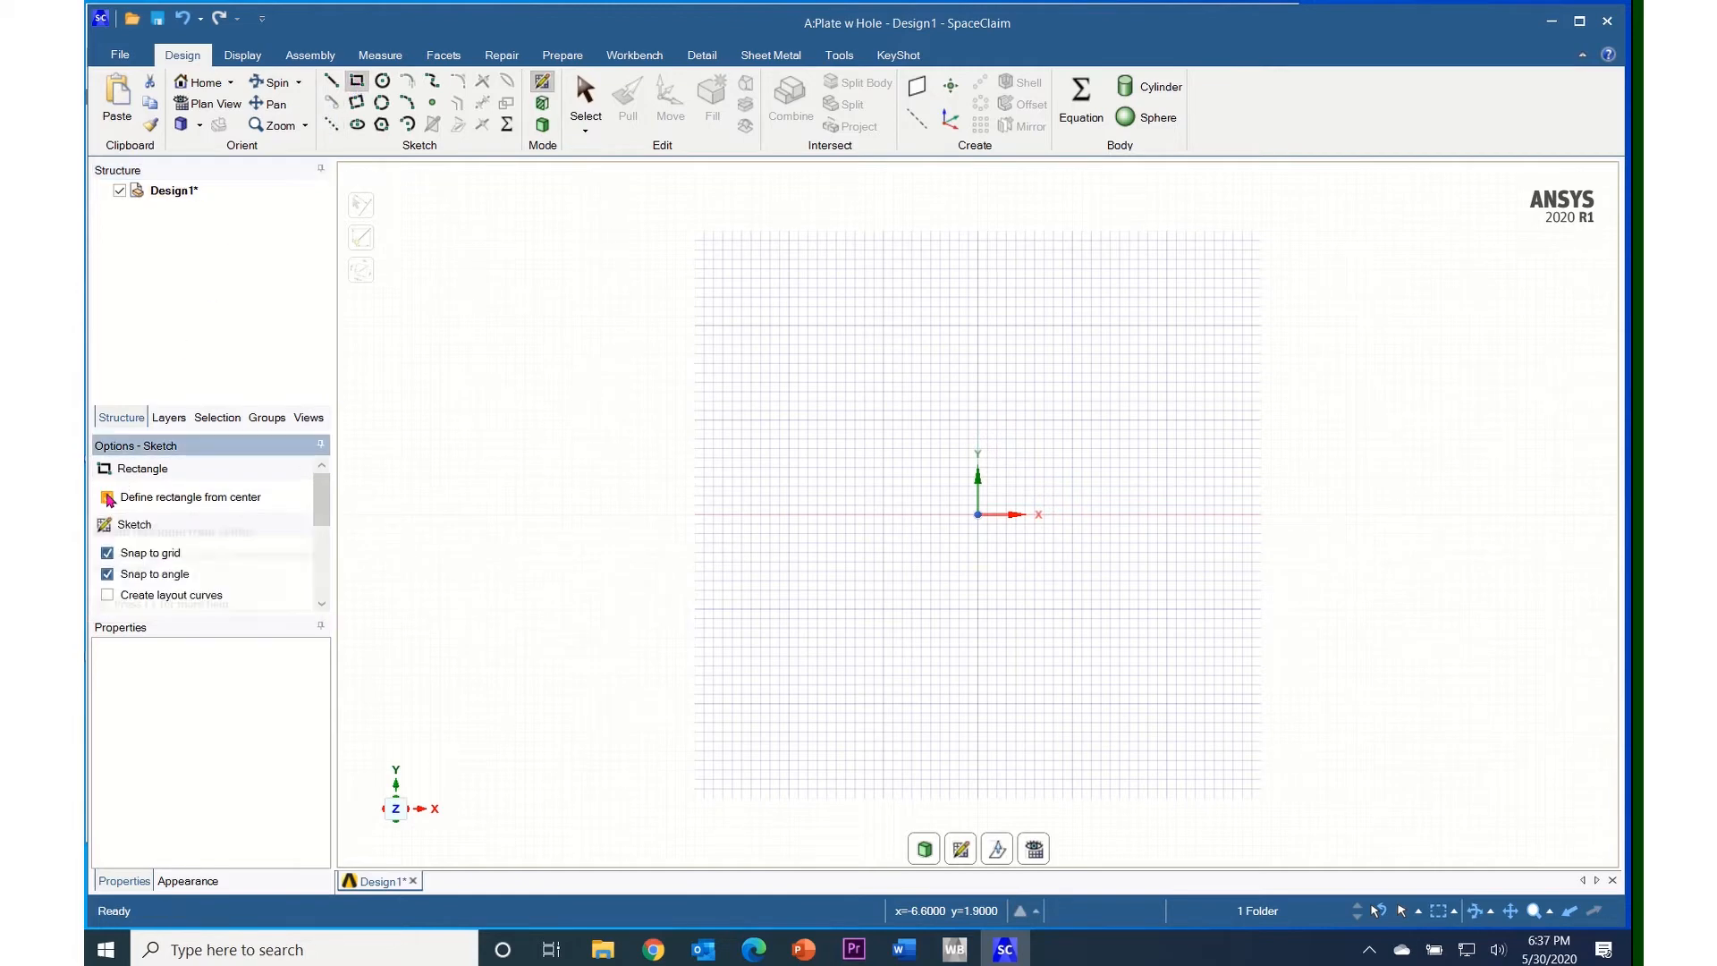
left_click(979, 516)
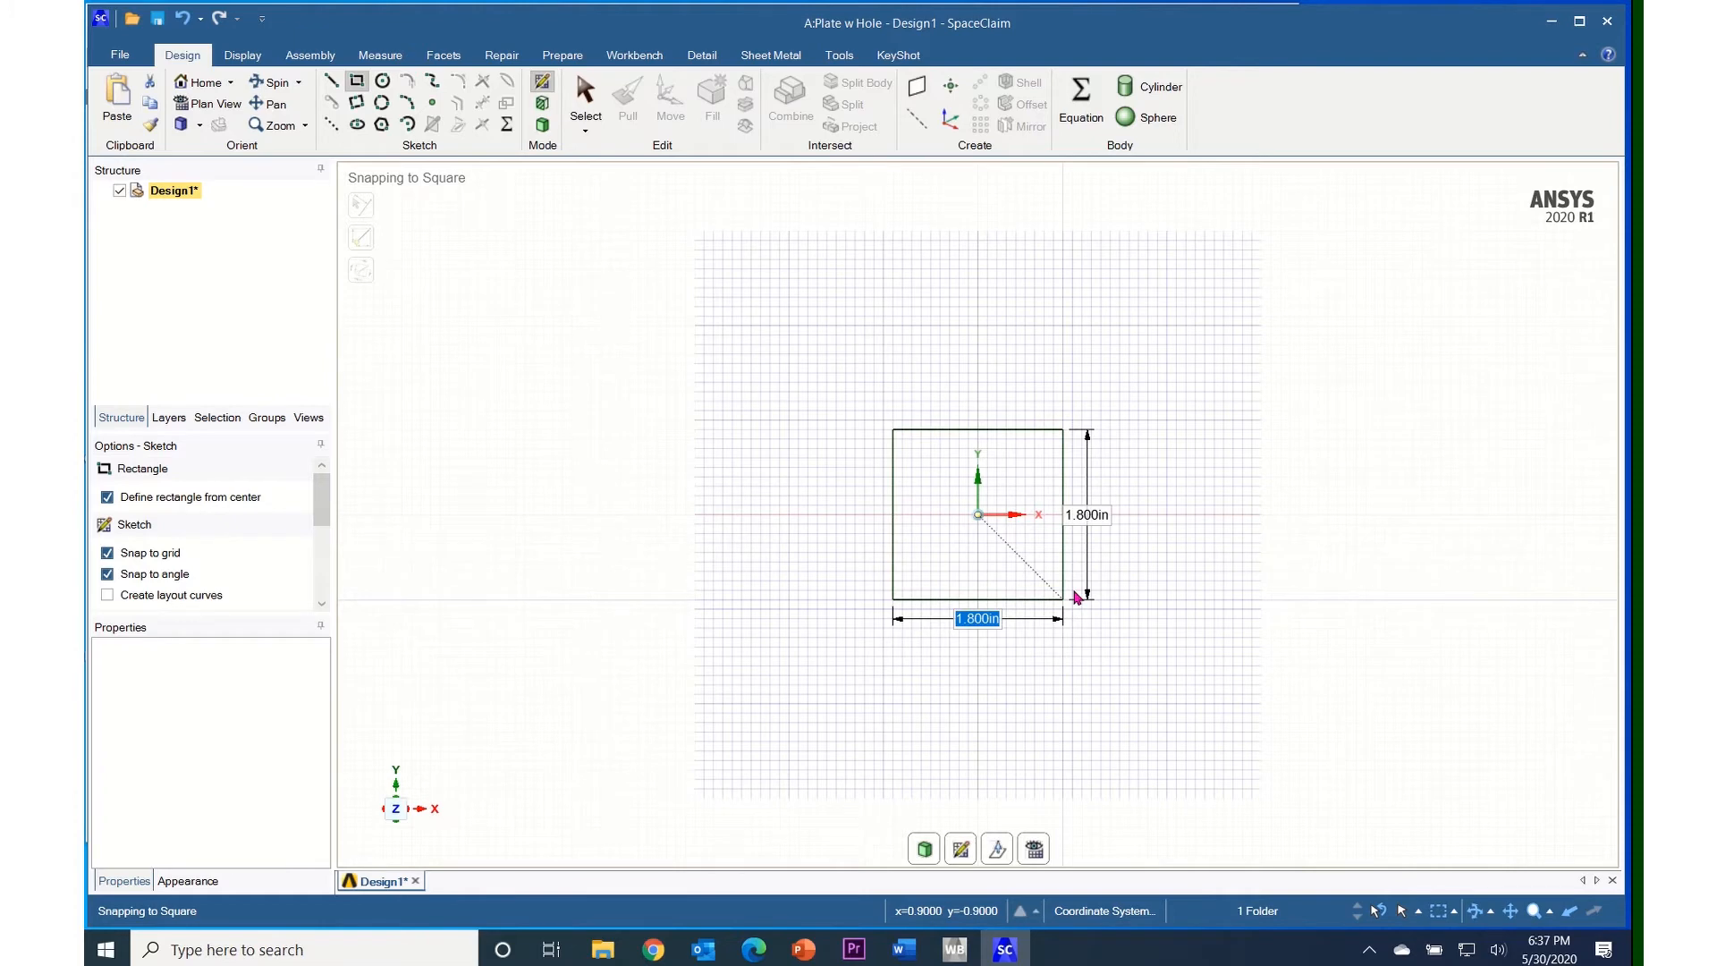
type("5")
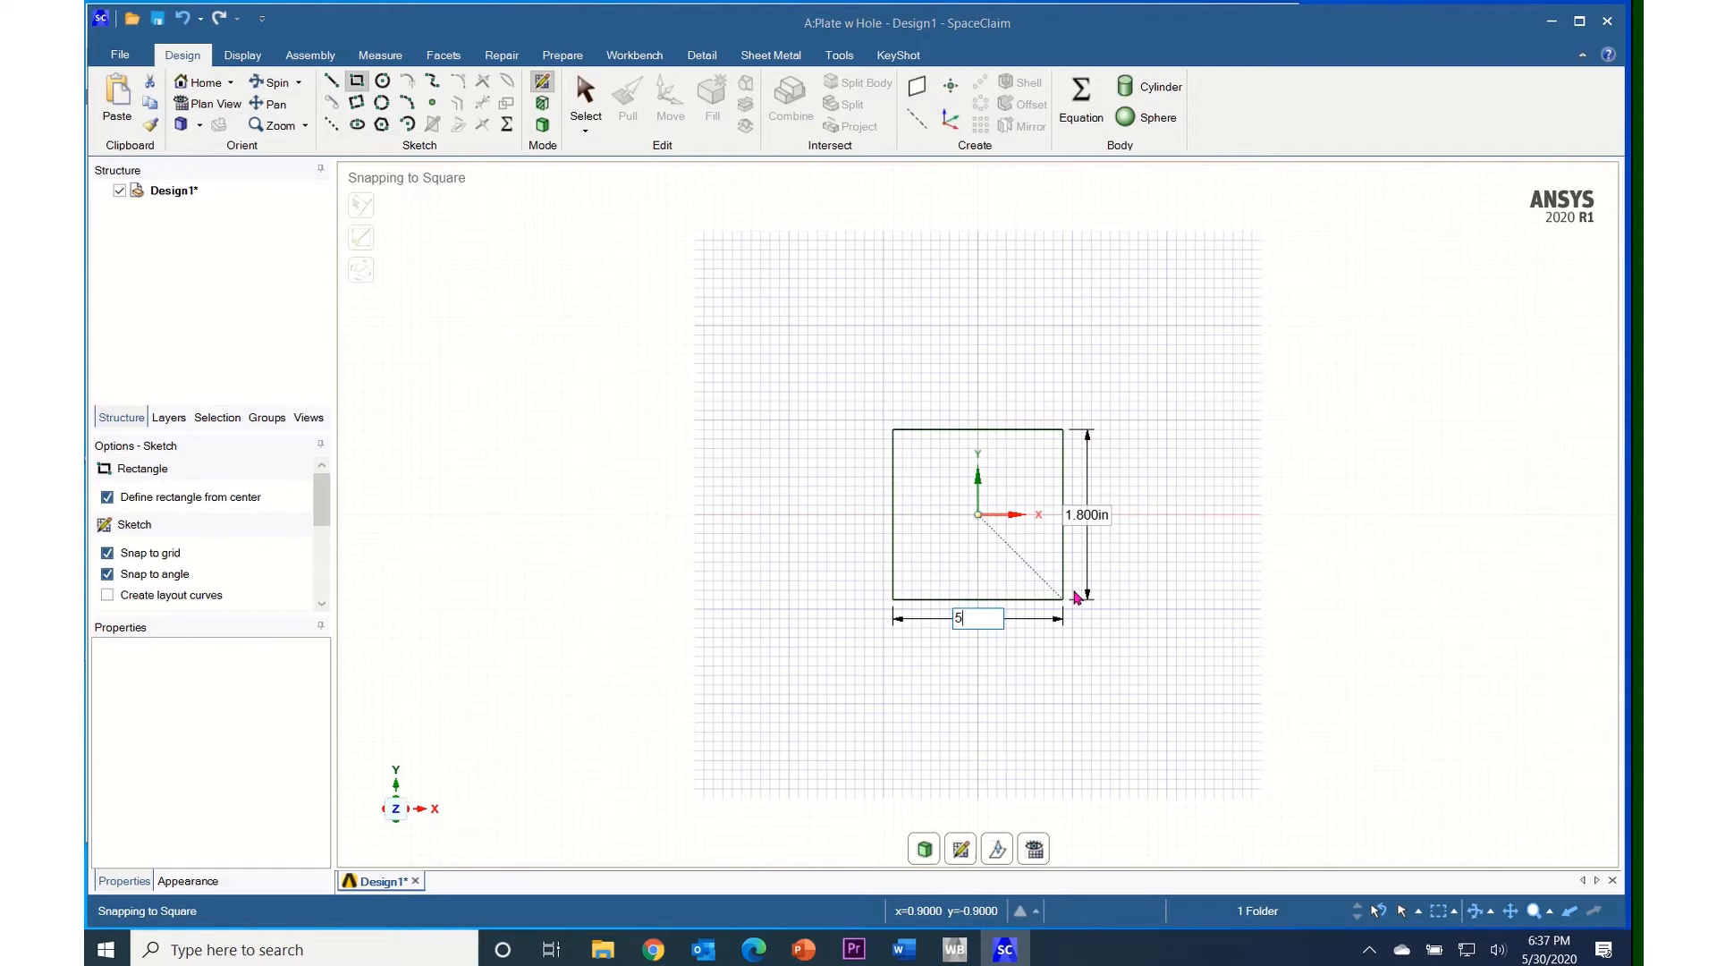
key("Tab")
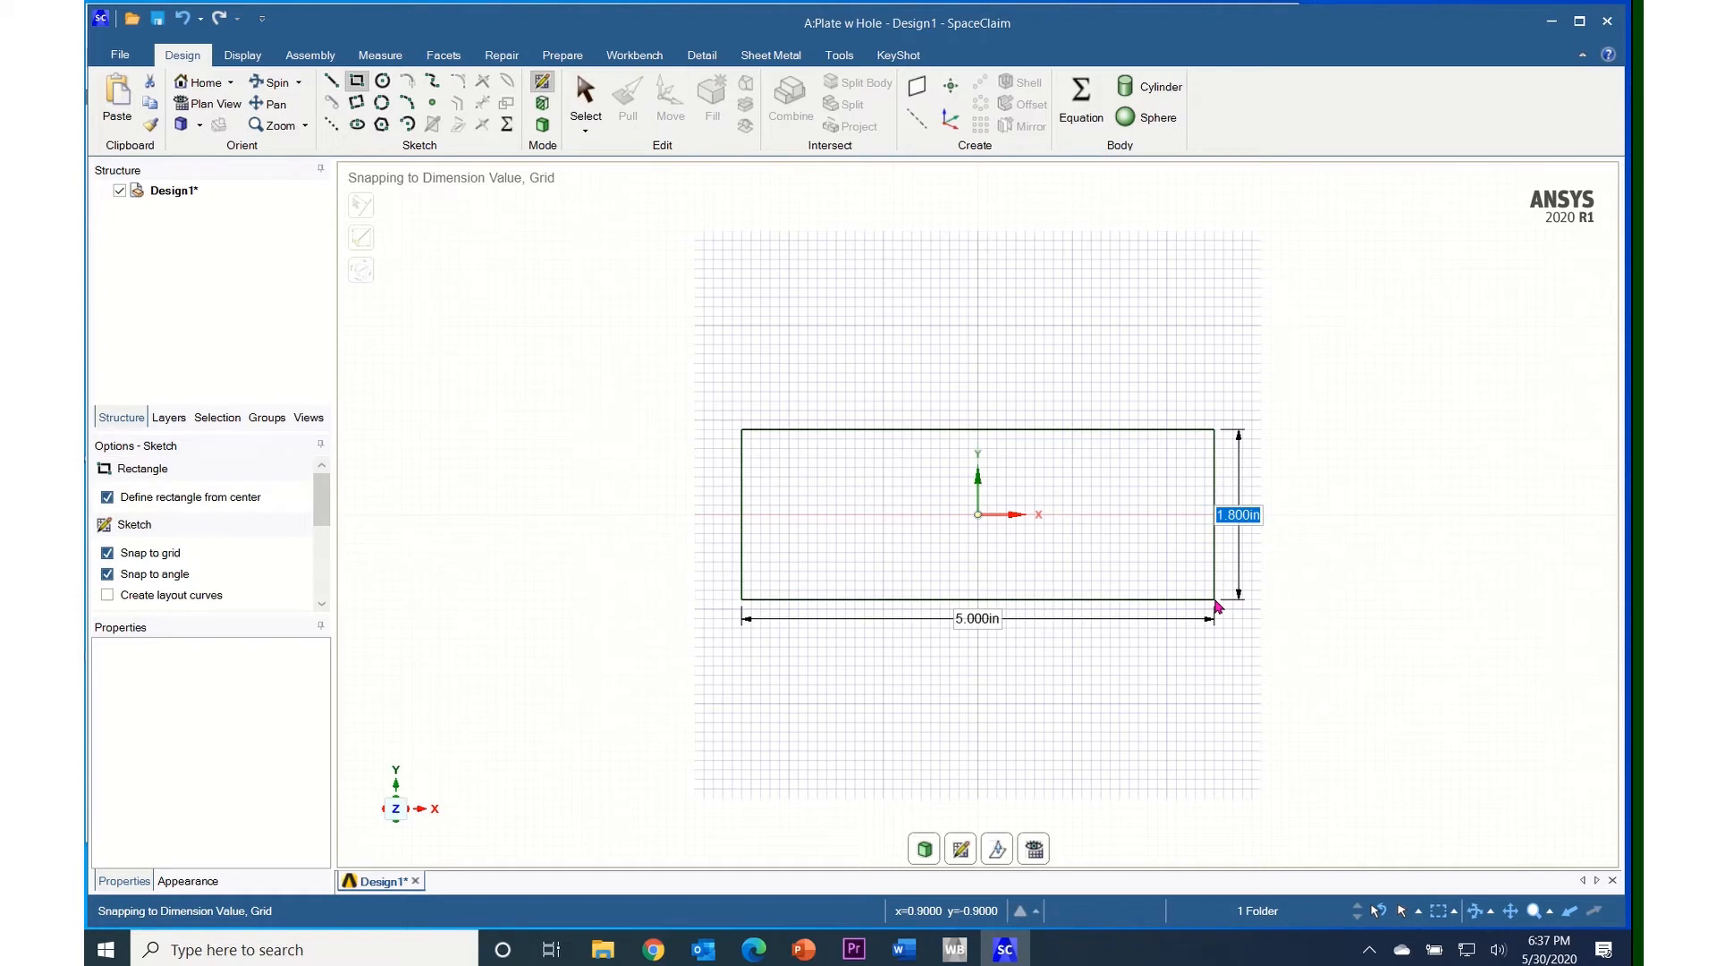
type("4")
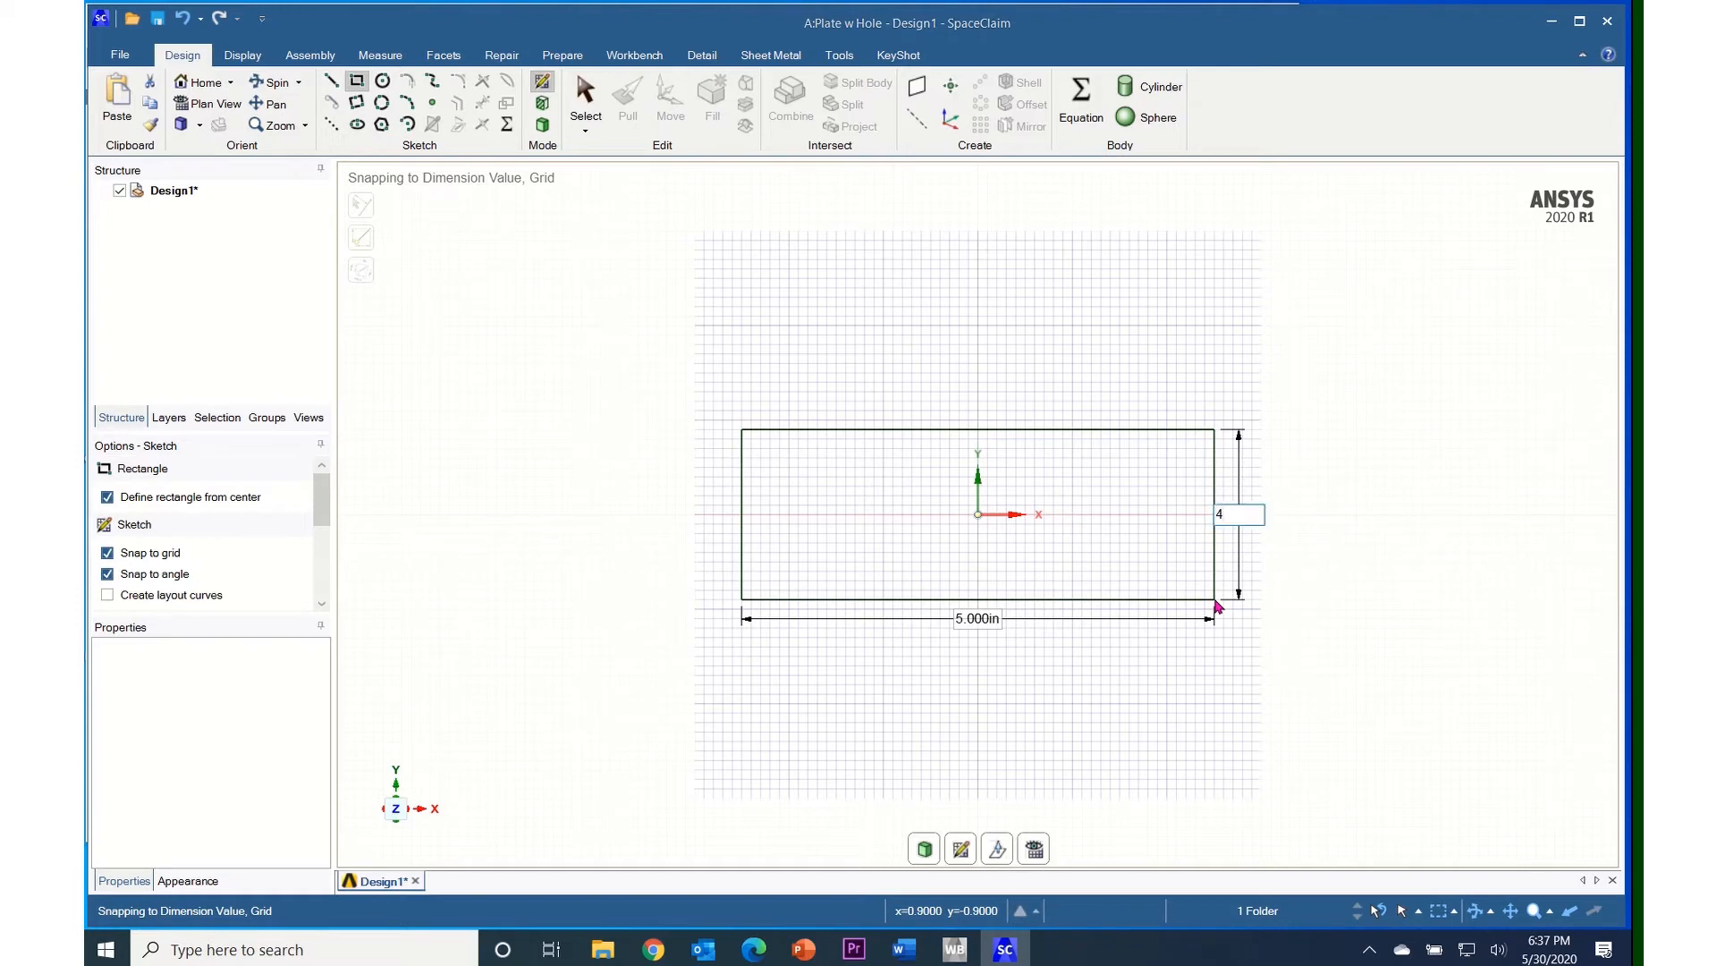
key("Return")
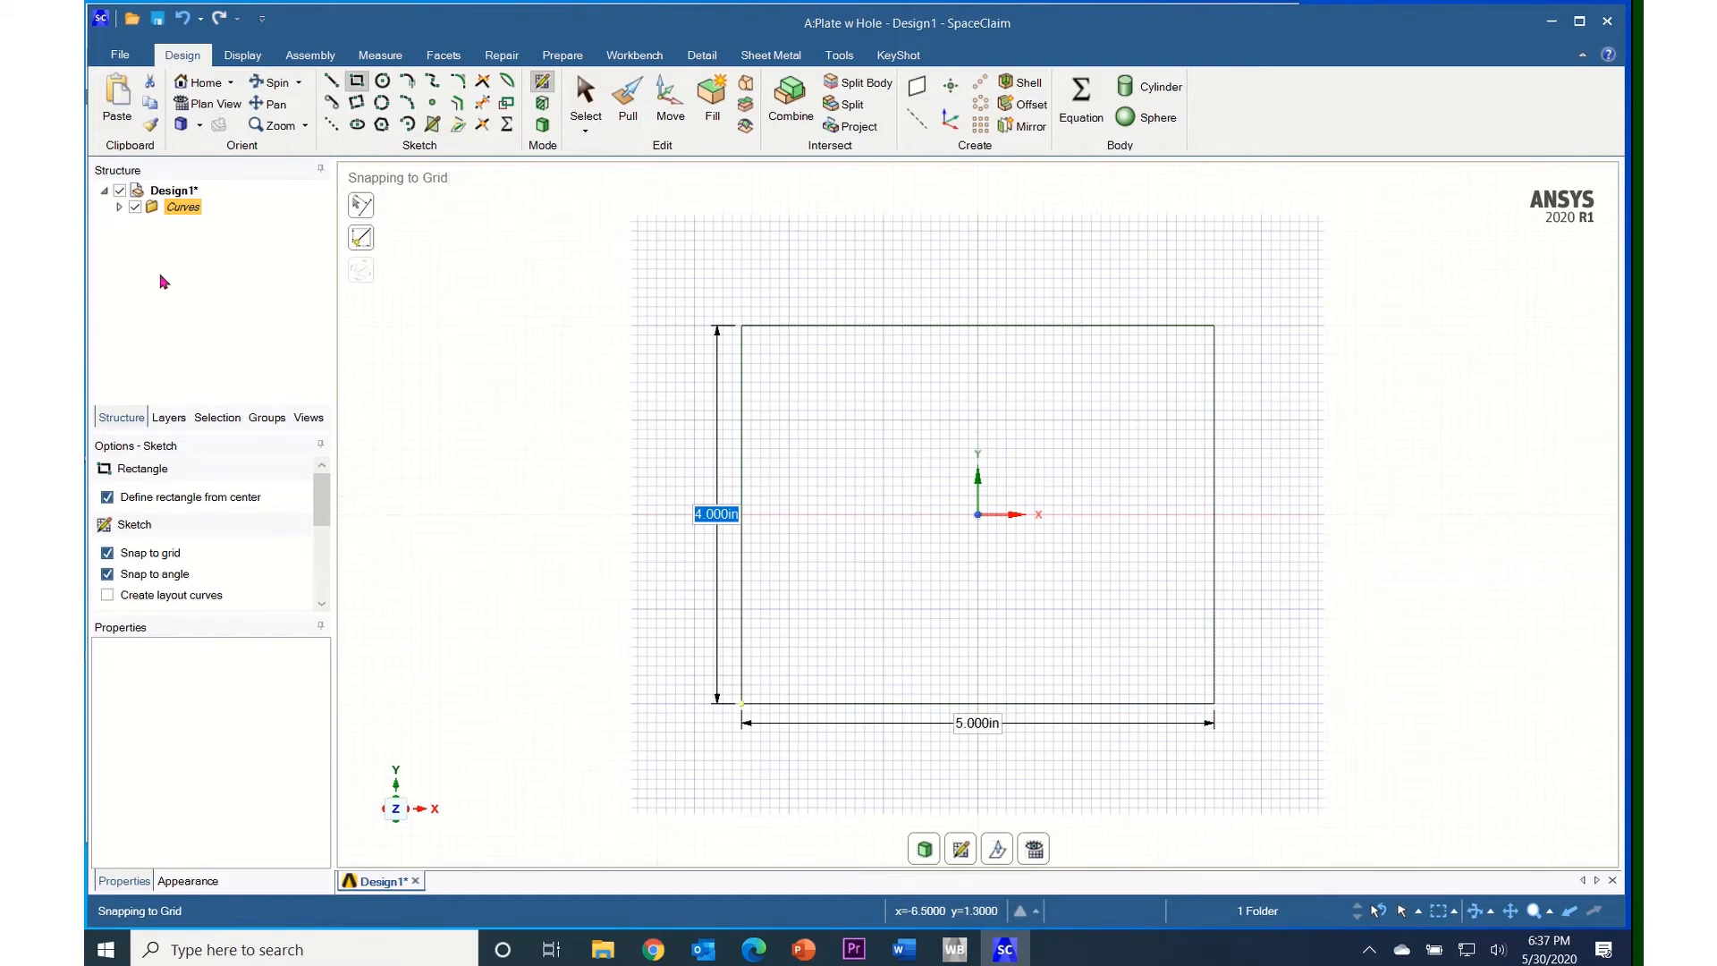
left_click(120, 208)
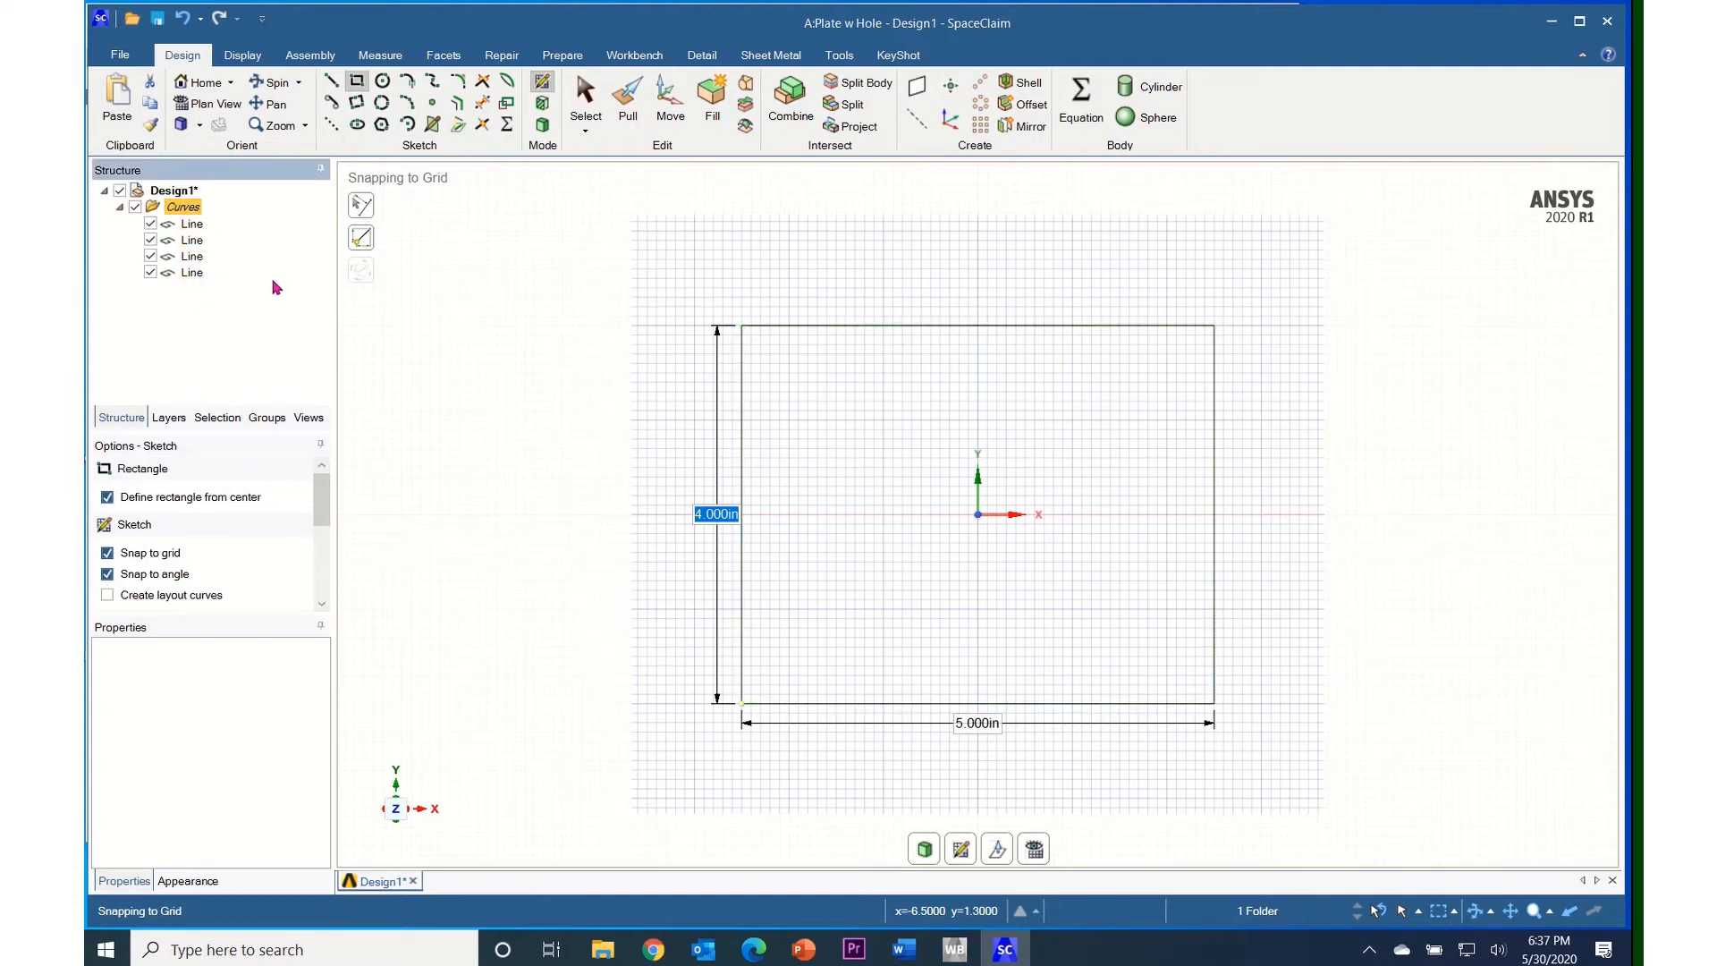
Sketch a circle with a 1 in diameter centered on the origin inside the rectangle.
left_click(383, 83)
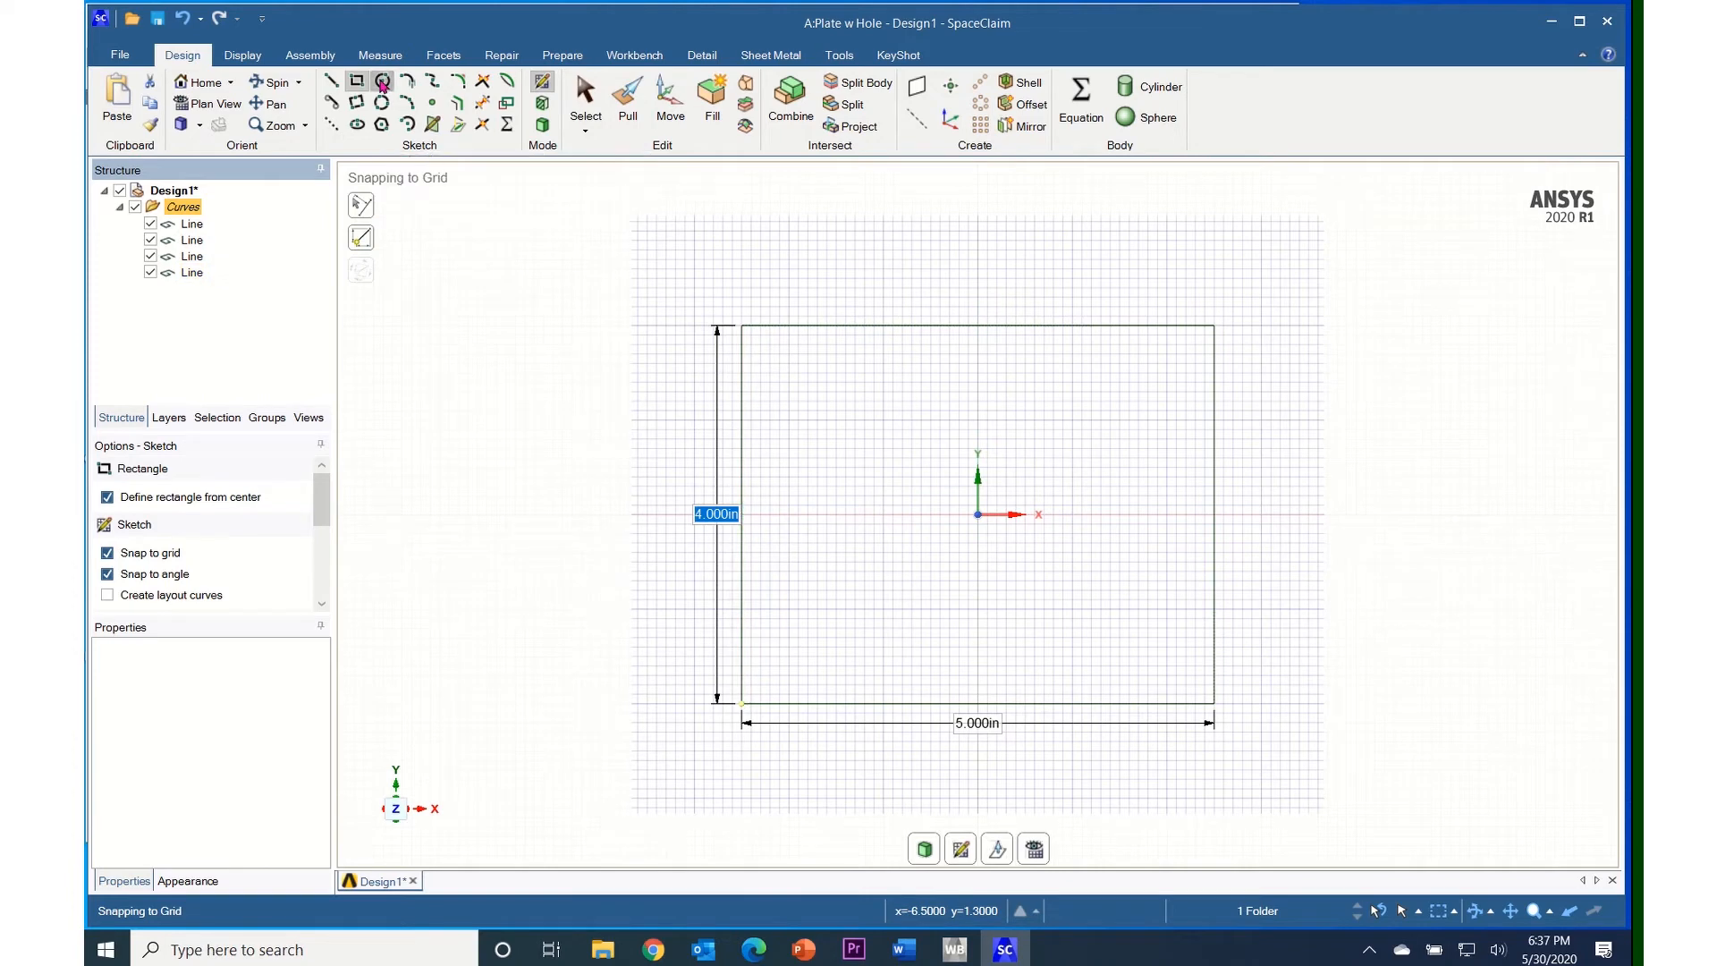
left_click(979, 515)
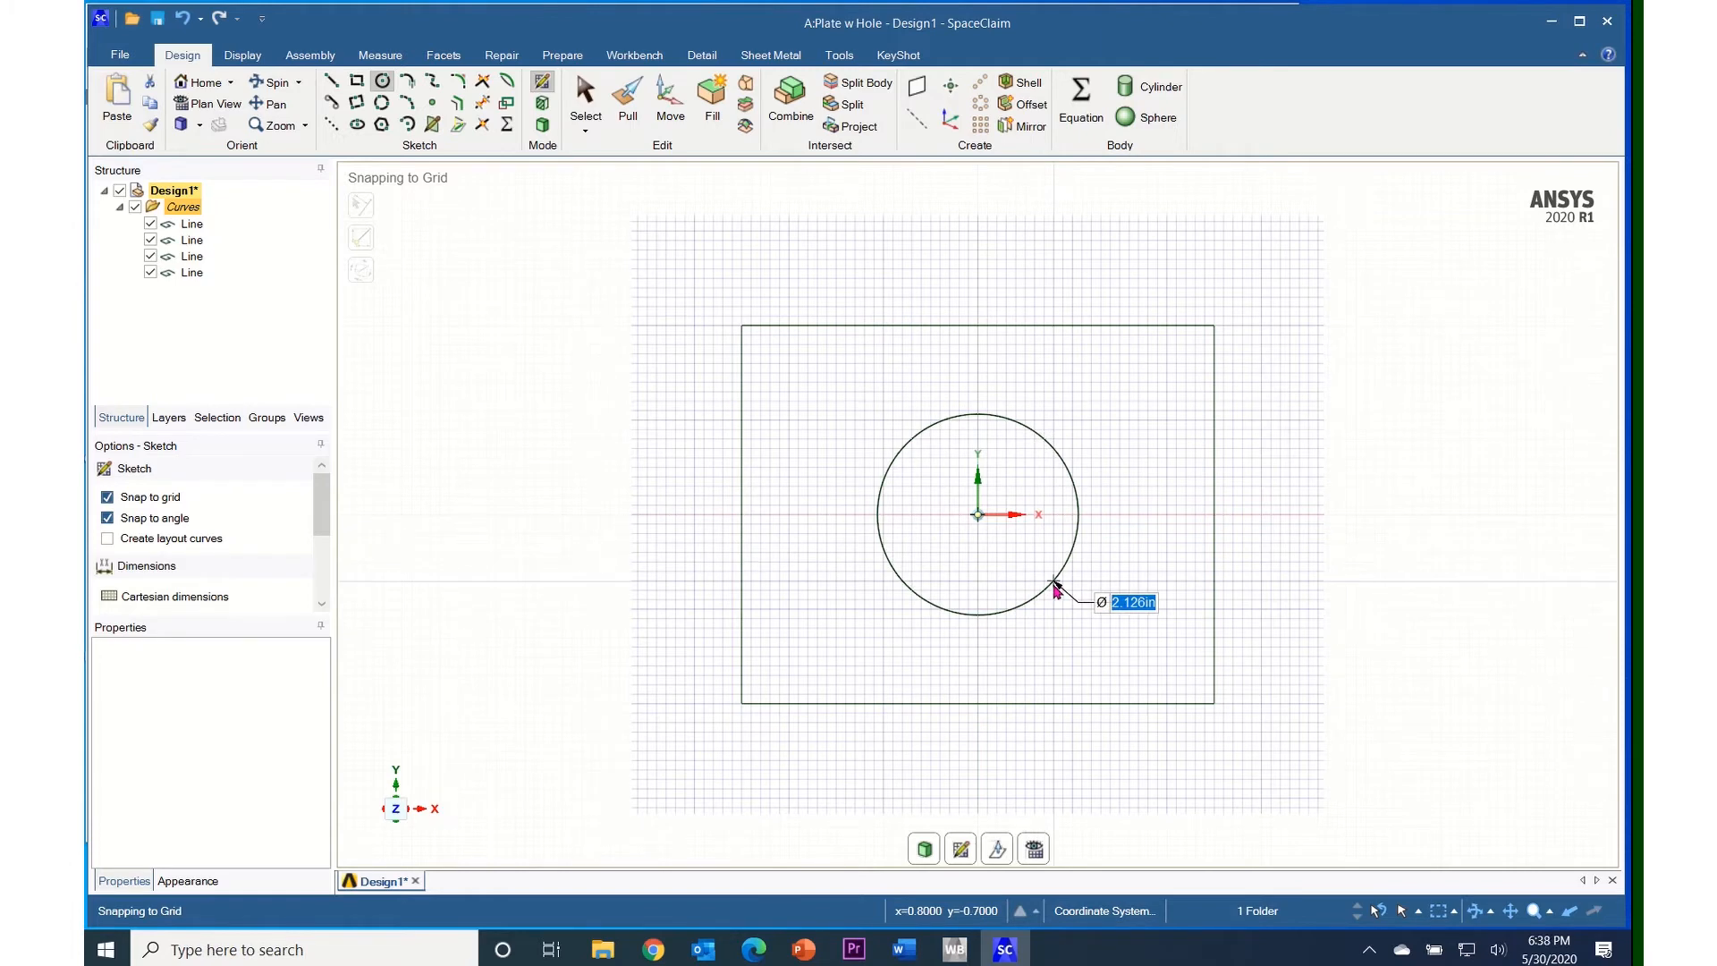
type("1")
key("Return")
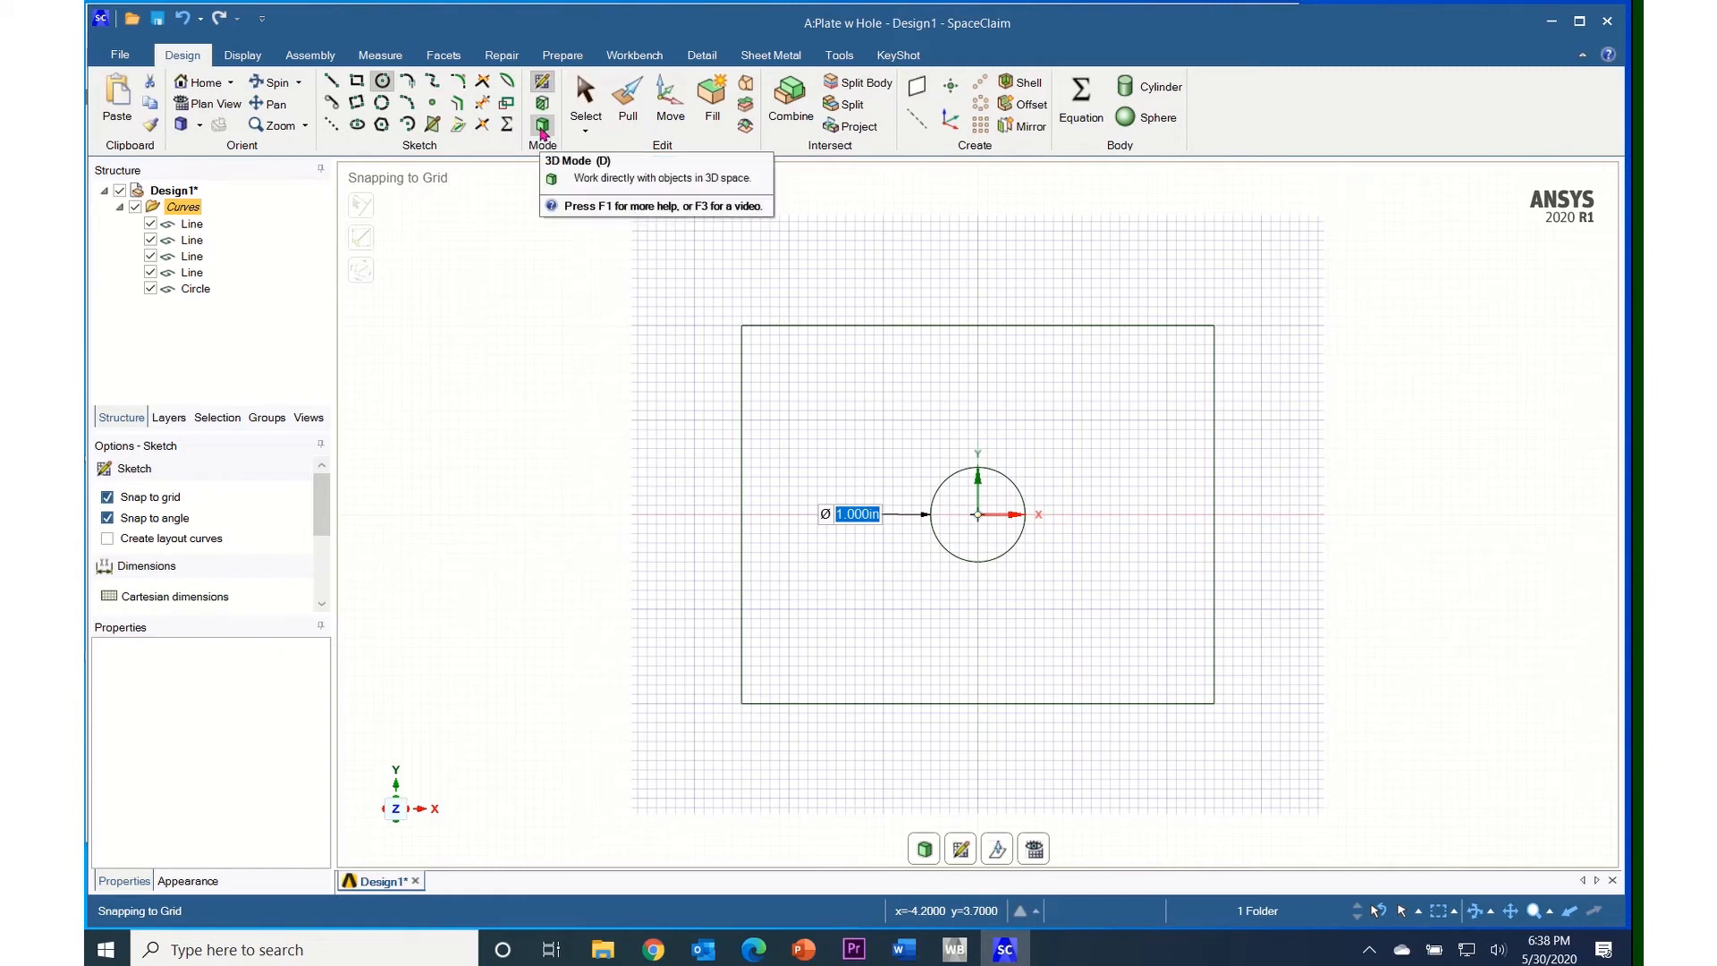
Switch from sketching to 3D mode to turn the closed plate and hole outlines into surface faces.
left_click(542, 126)
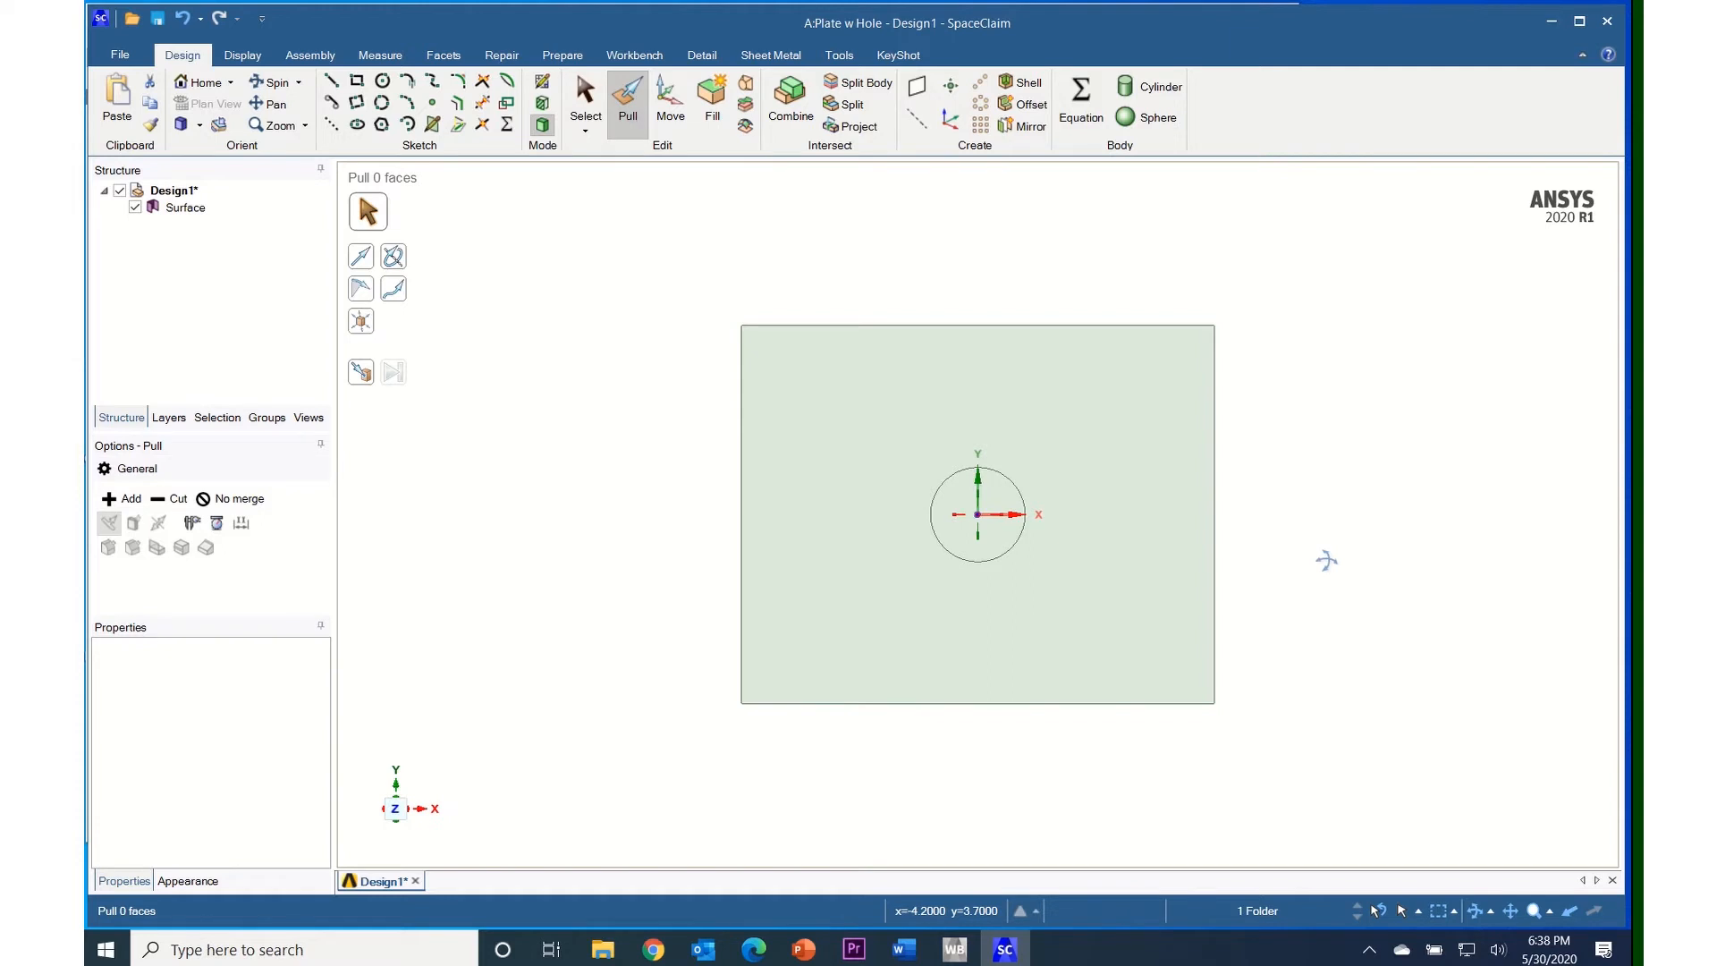
middle_click_drag(1322, 559, 1176, 570)
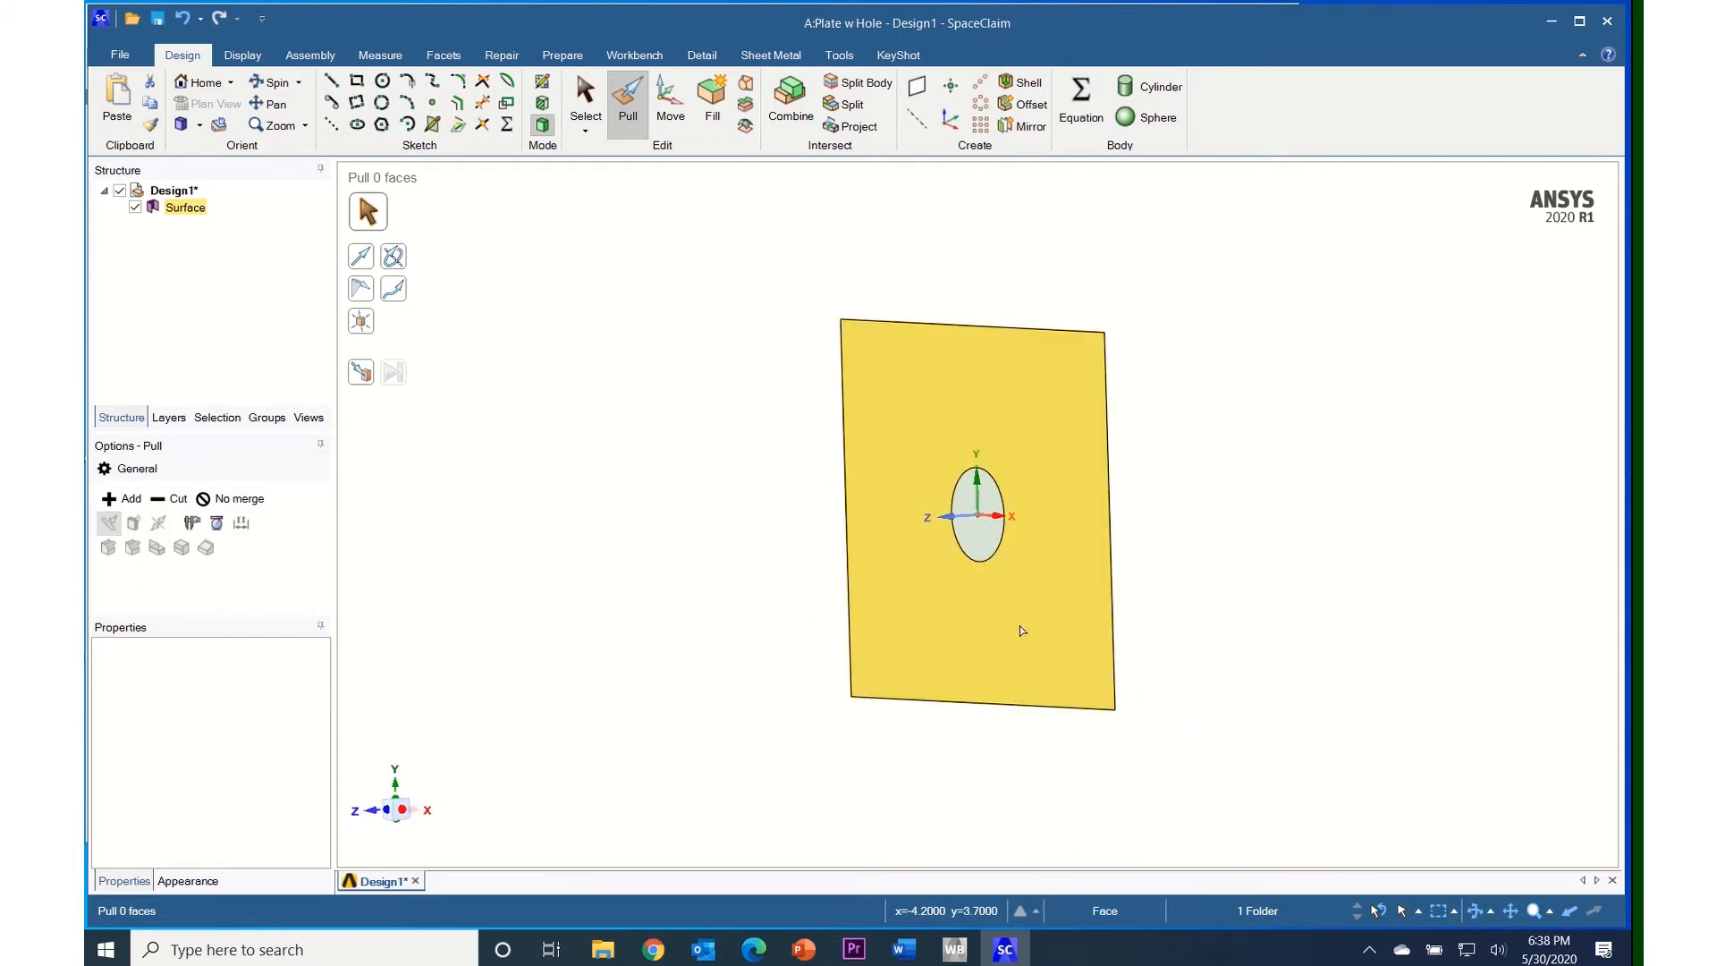
mouse_move(1021, 626)
middle_mouse_down("shift")
mouse_move(797, 509)
mouse_move(781, 640)
mouse_move(1084, 608)
mouse_move(1211, 648)
mouse_move(1017, 598)
middle_mouse_up("shift")
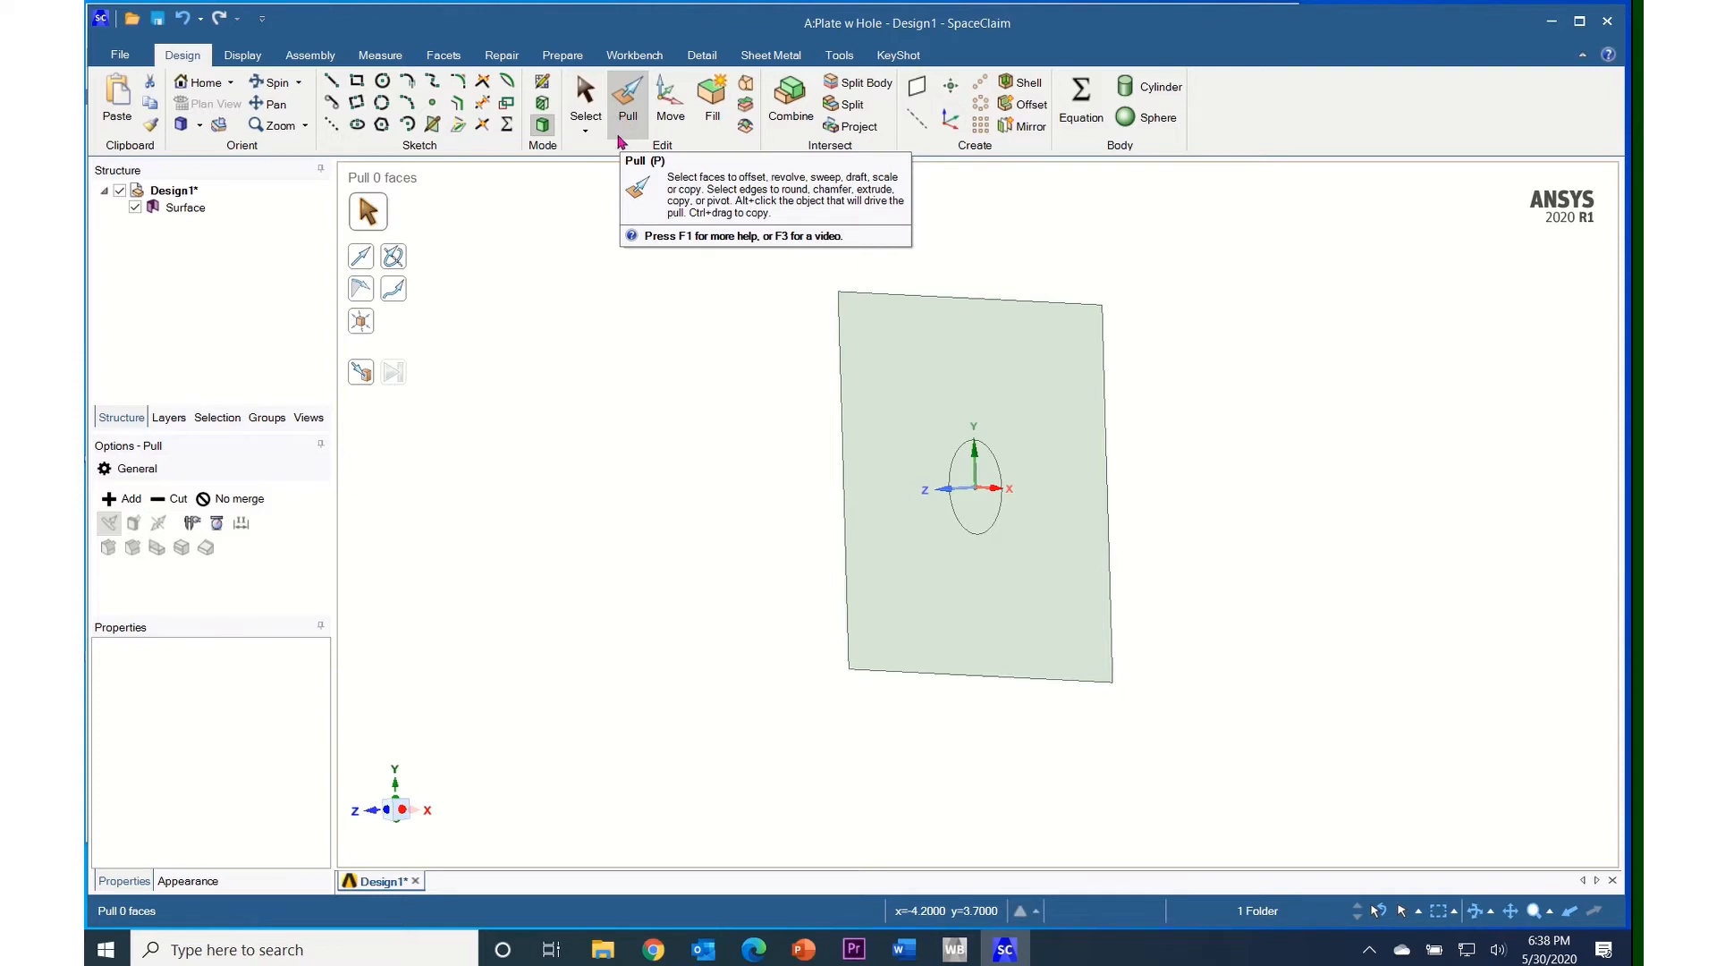
Try pulling only the plate face around the hole to about 0.71 in along Z, and cancel the pull.
left_click(1016, 606)
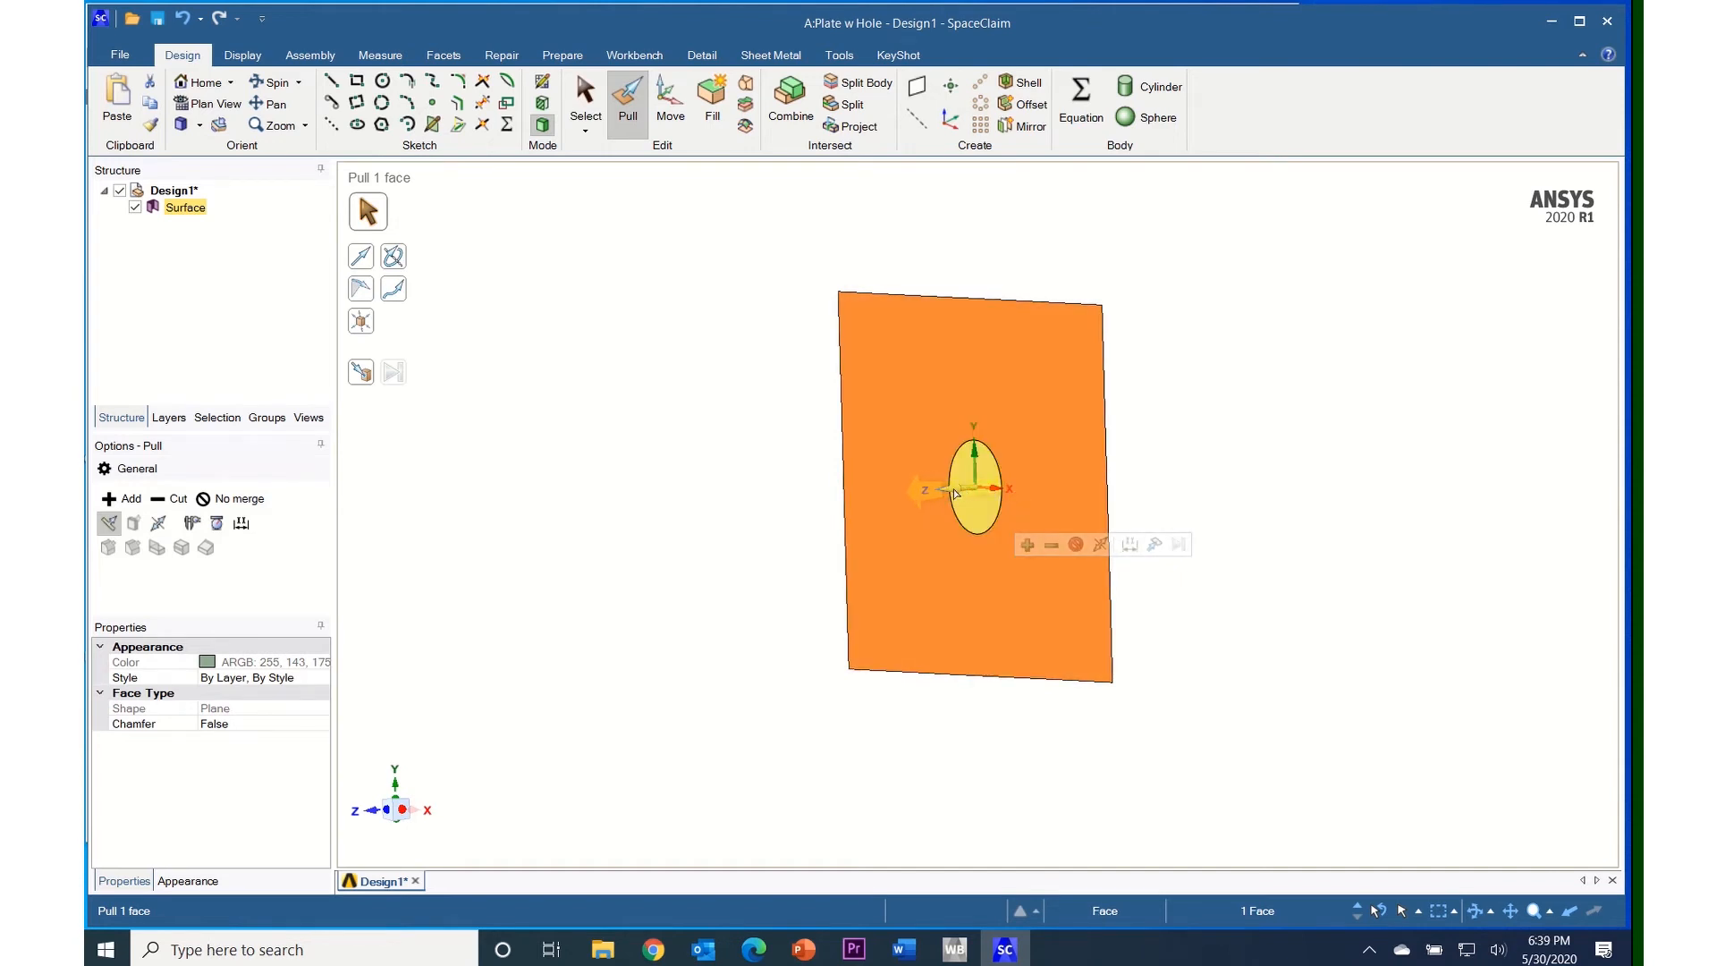
left_click_drag(955, 493, 1265, 443)
left_click_drag(1091, 492, 906, 598)
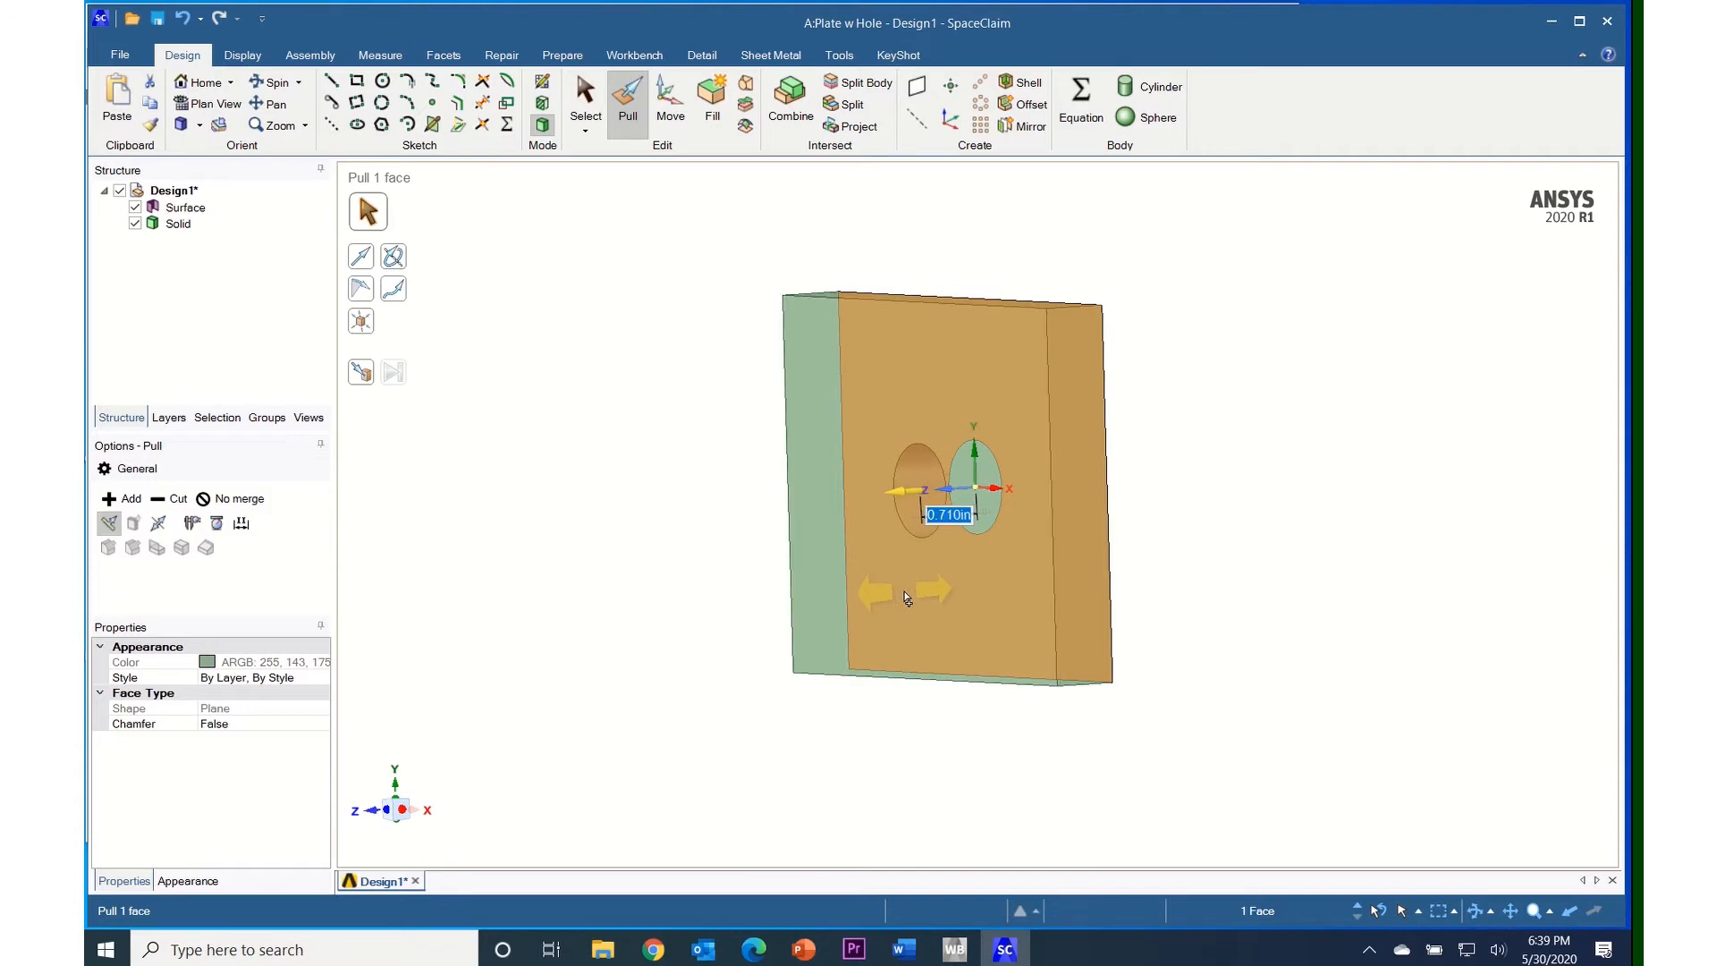
key("Escape")
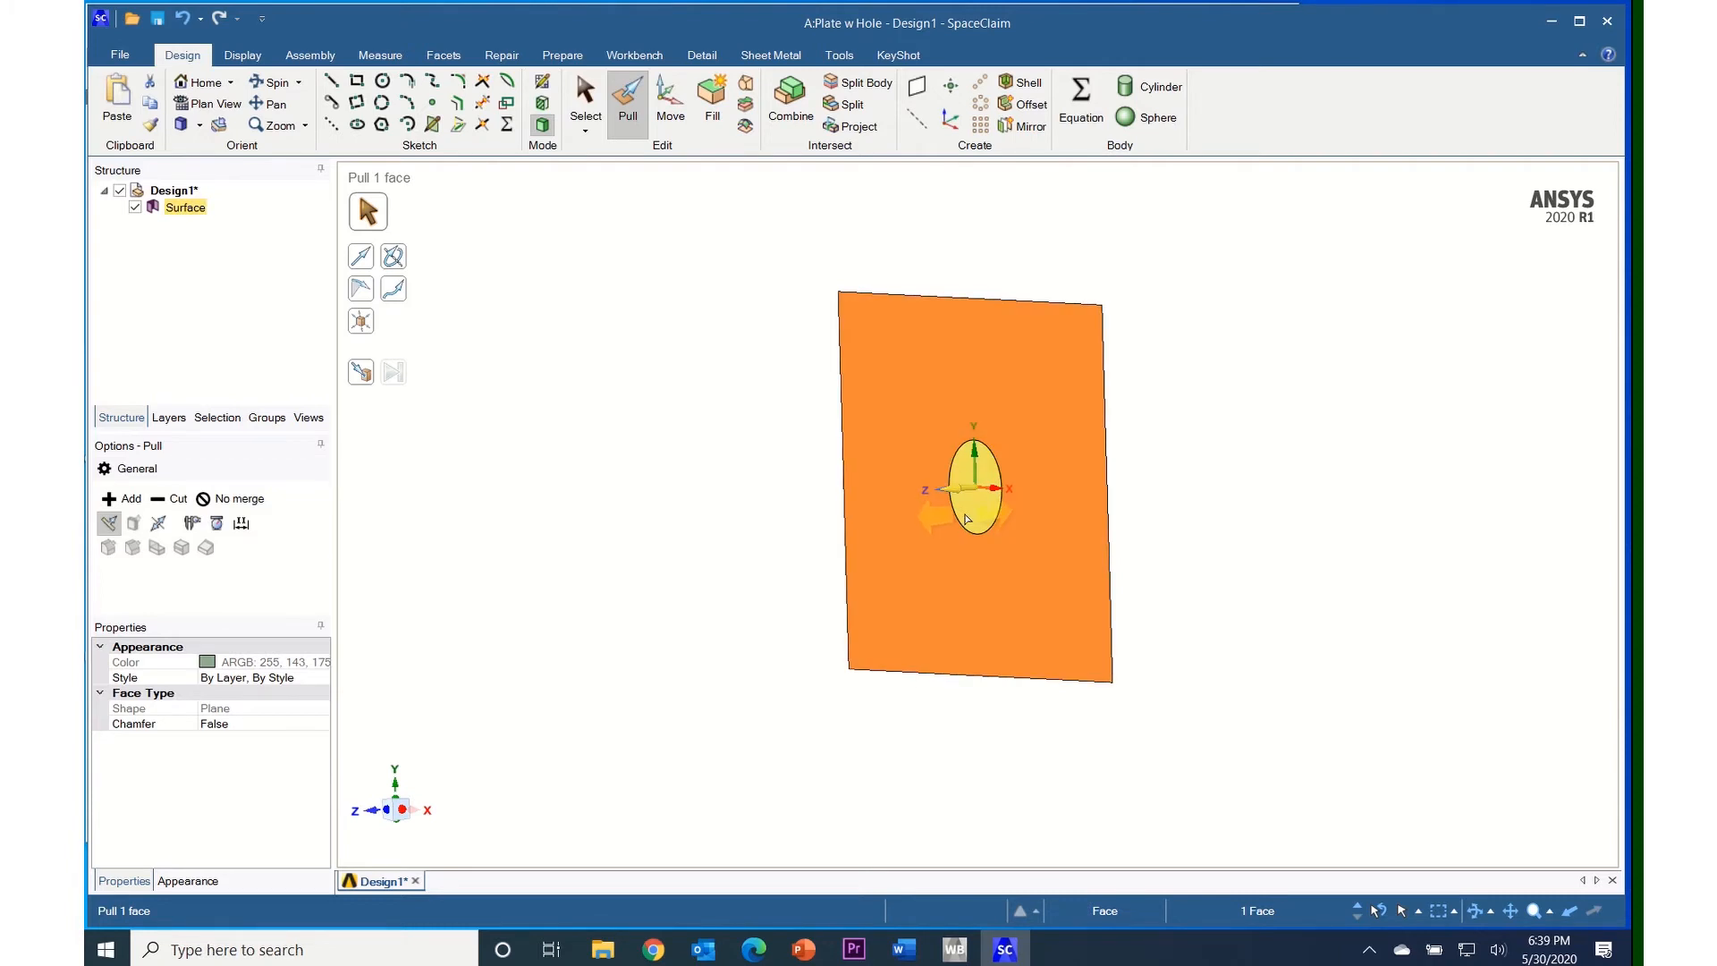
Try pulling the plate face and the circular hole face together to about 0.39 in along Z, and cancel the pull.
left_click(965, 517, "ctrl")
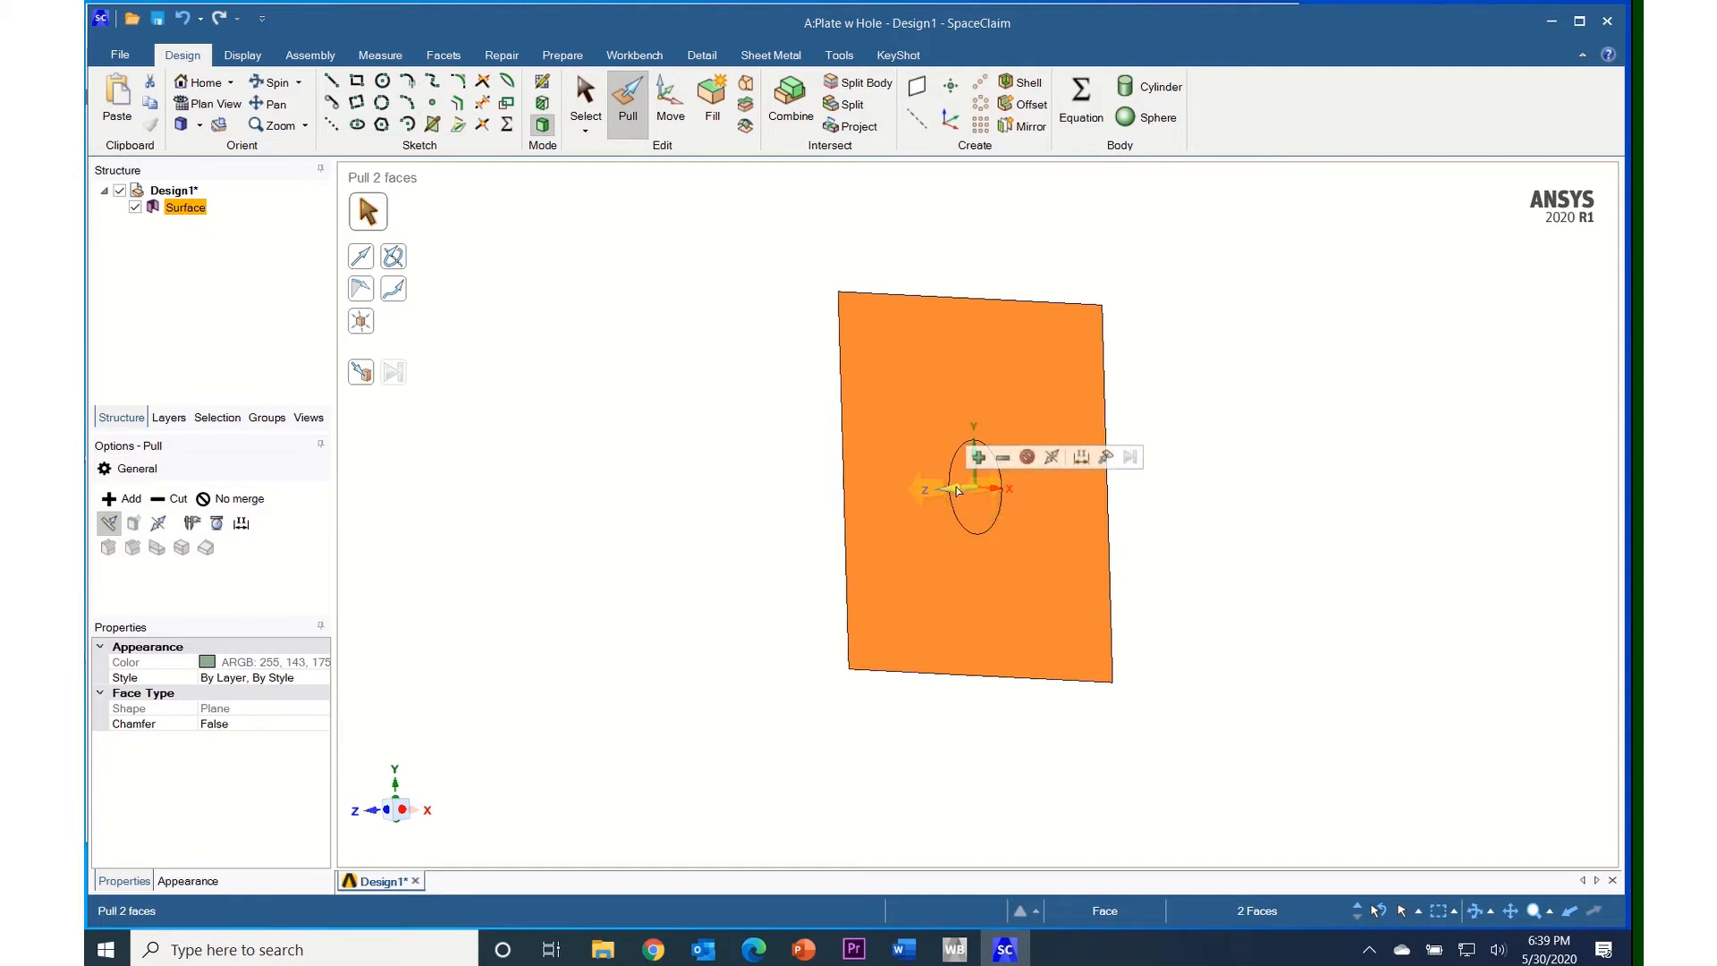
left_click_drag(956, 491, 931, 569)
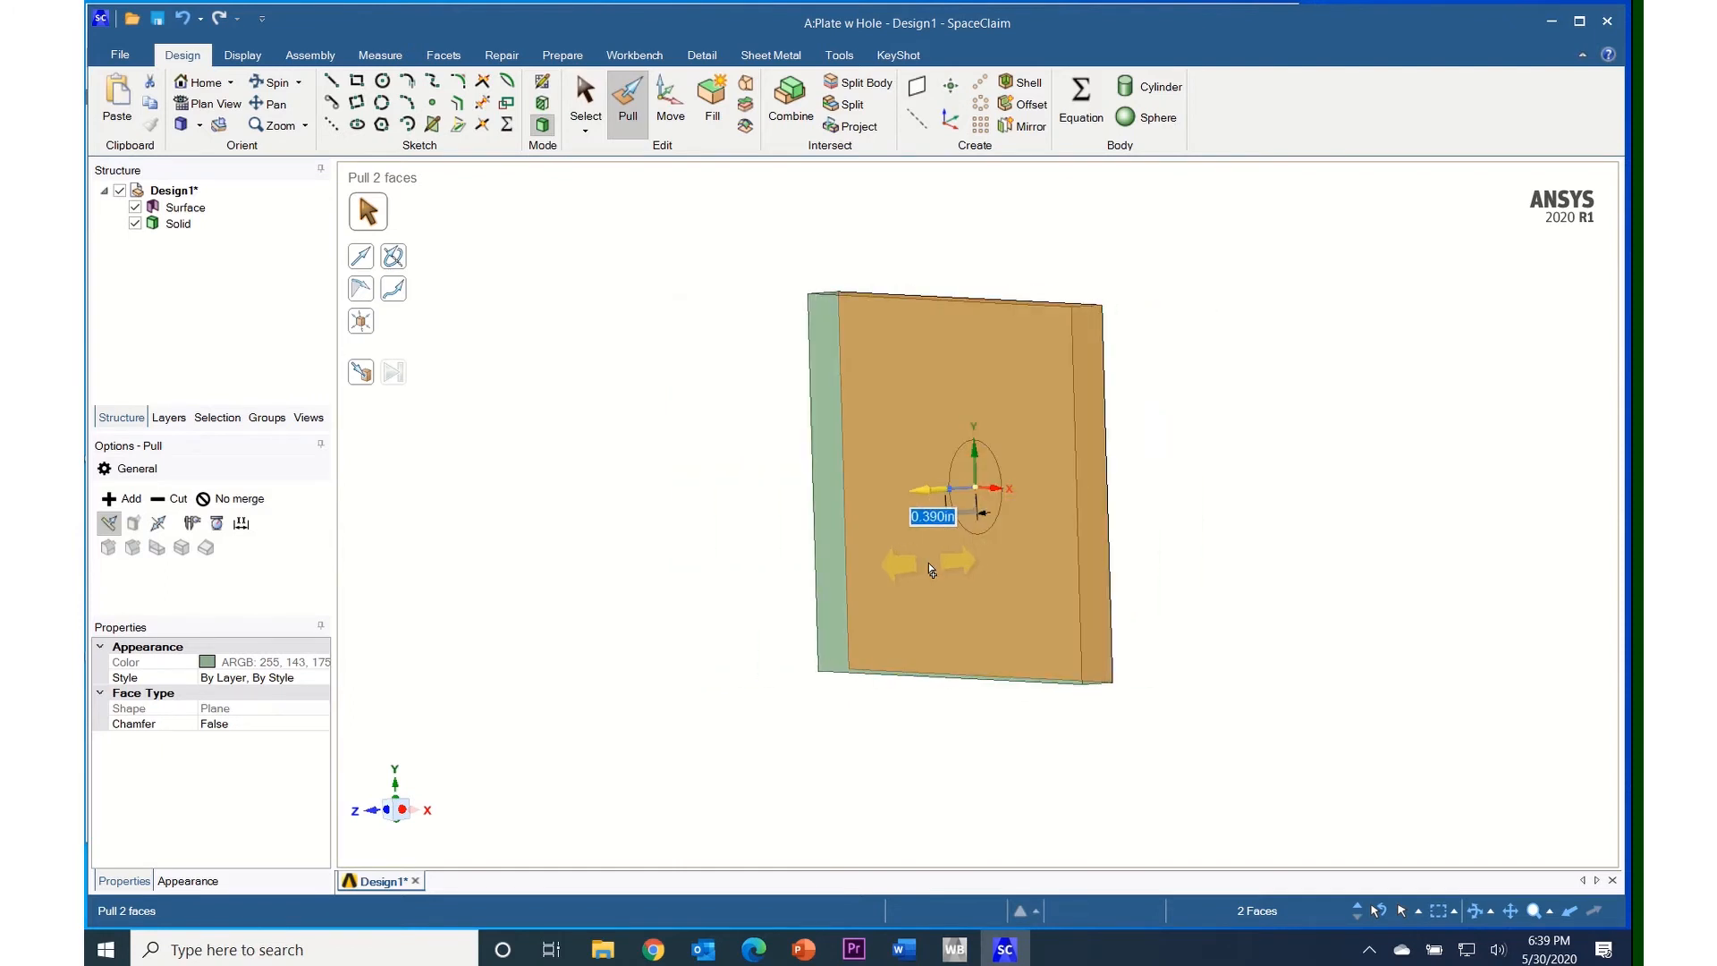
key("Escape")
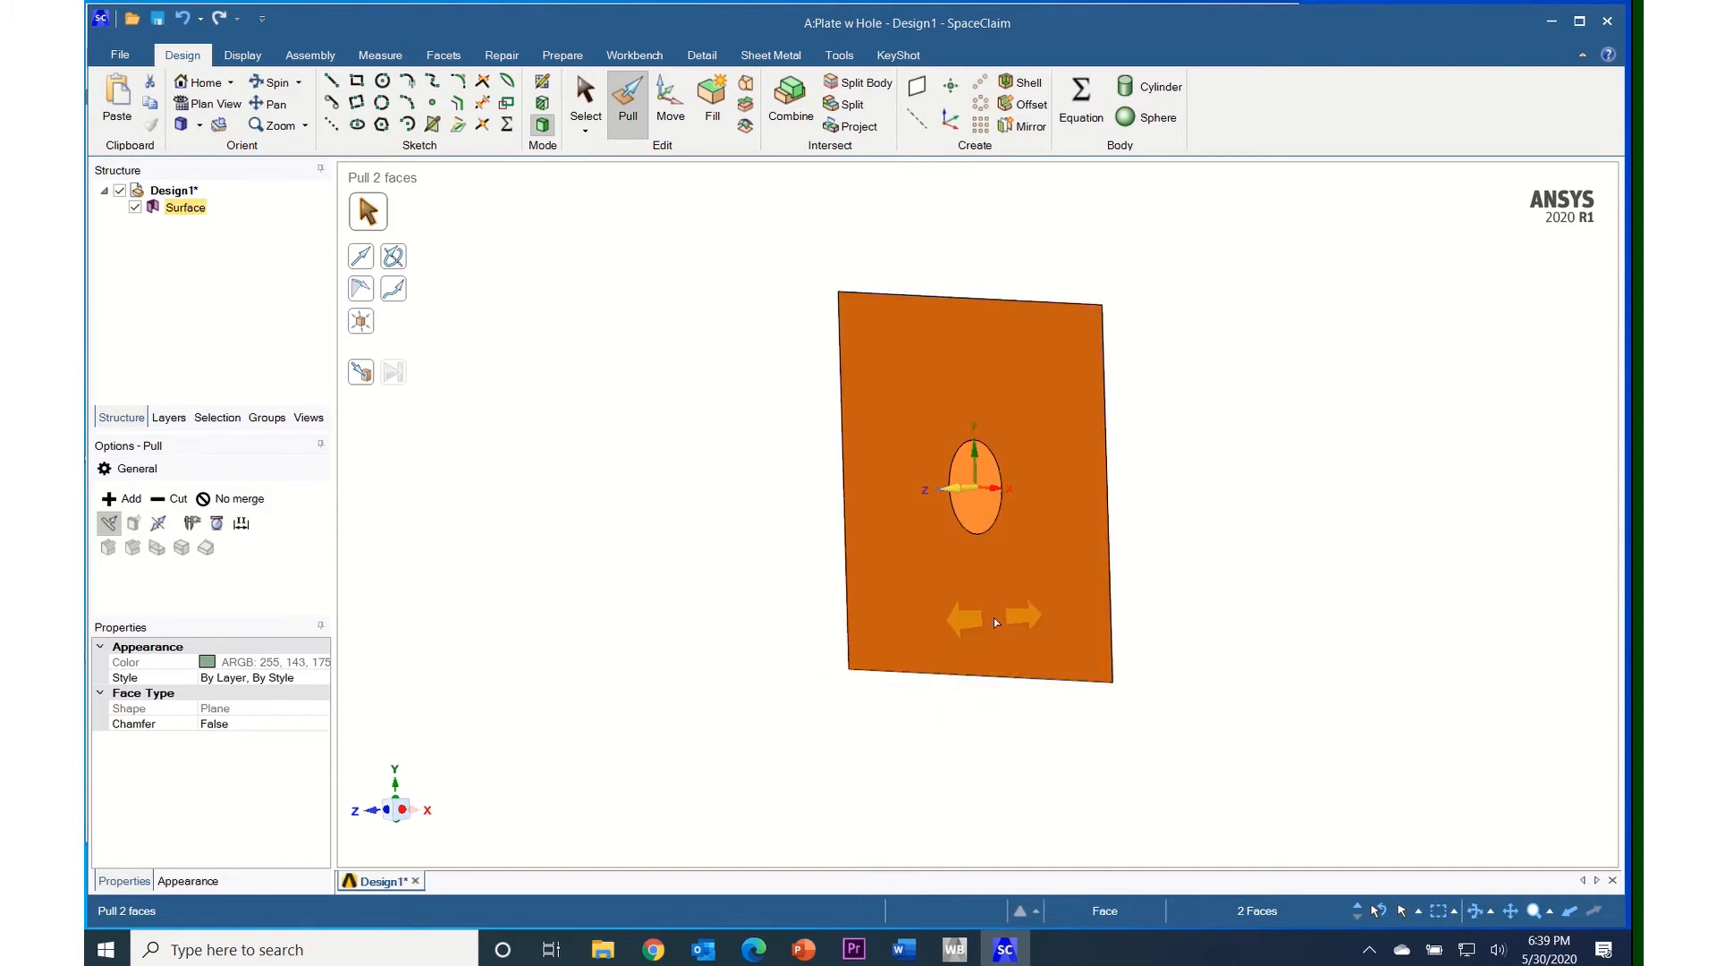
Select only the plate face around the hole and pull it along Z to a thickness of 0.5 in.
left_click(584, 99)
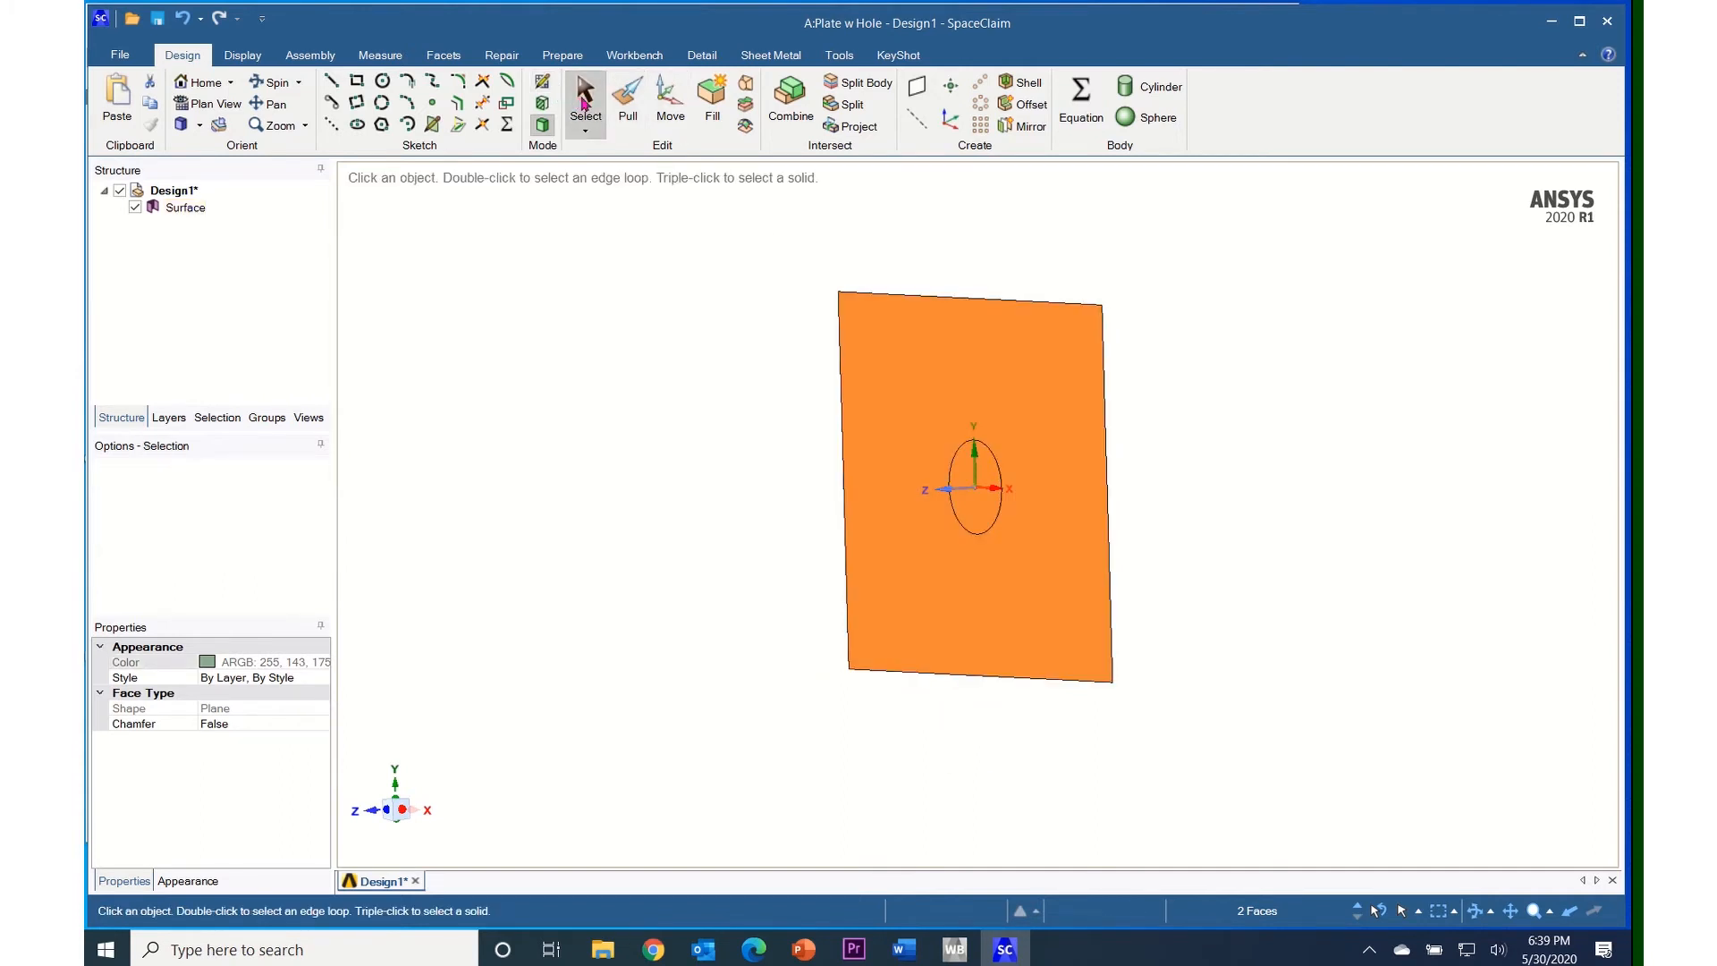
left_click(1058, 636)
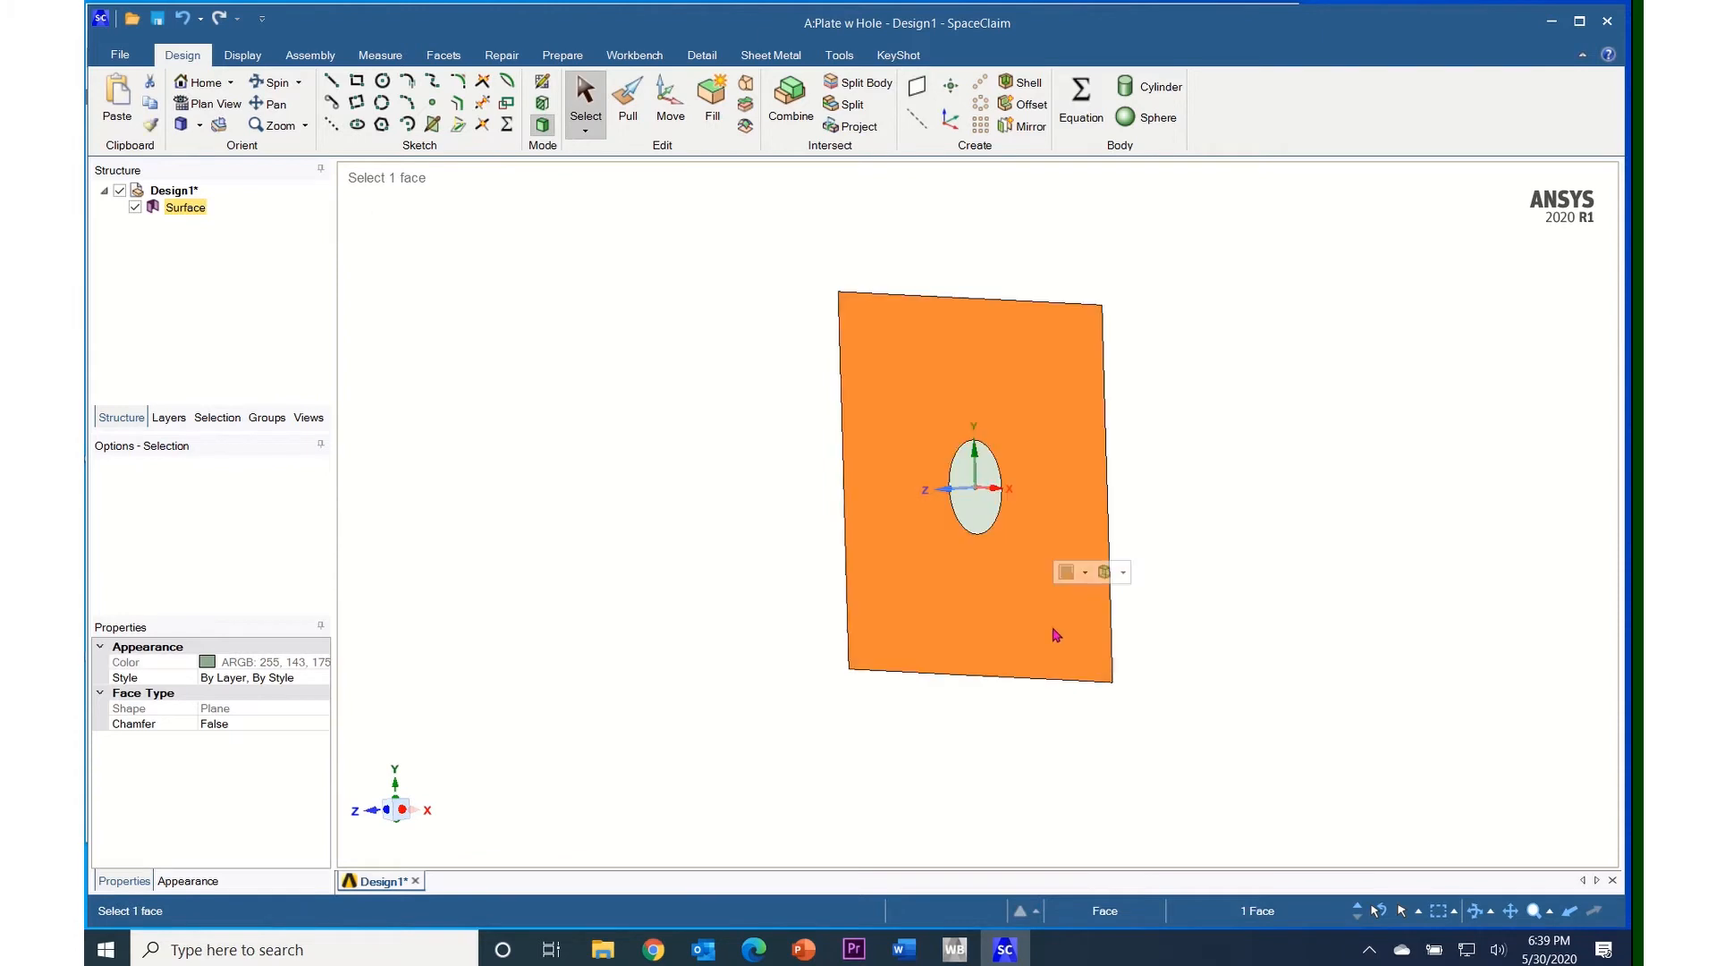
left_click(628, 100)
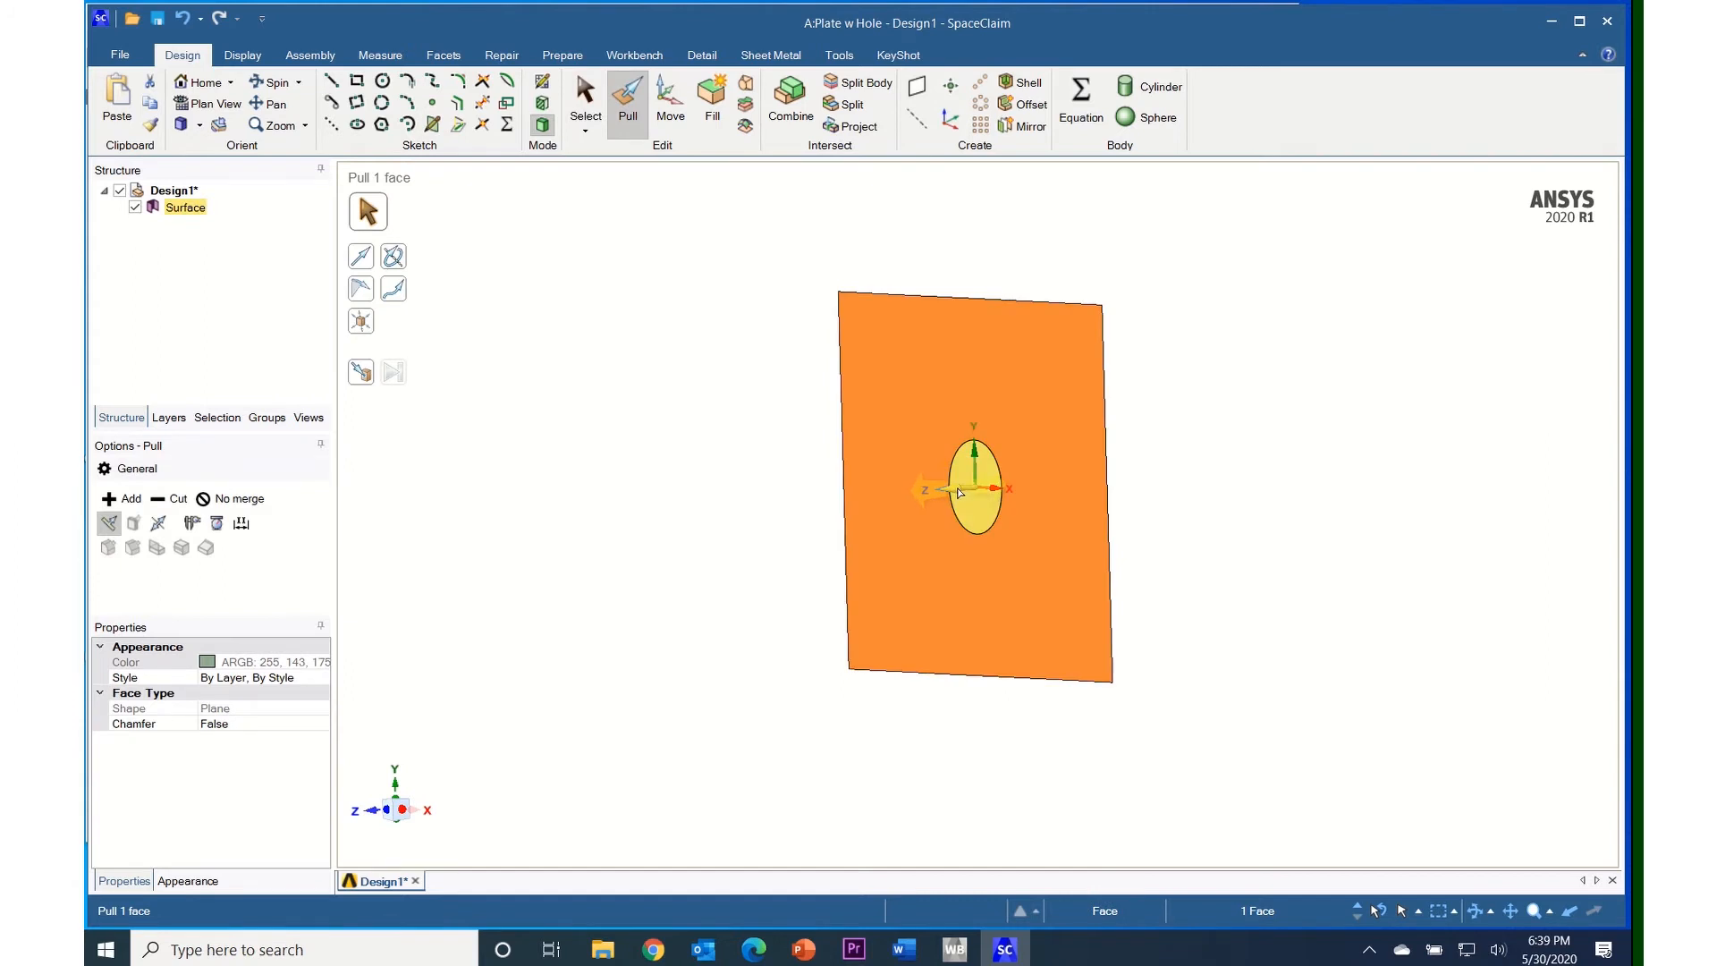
left_click_drag(961, 492, 890, 500)
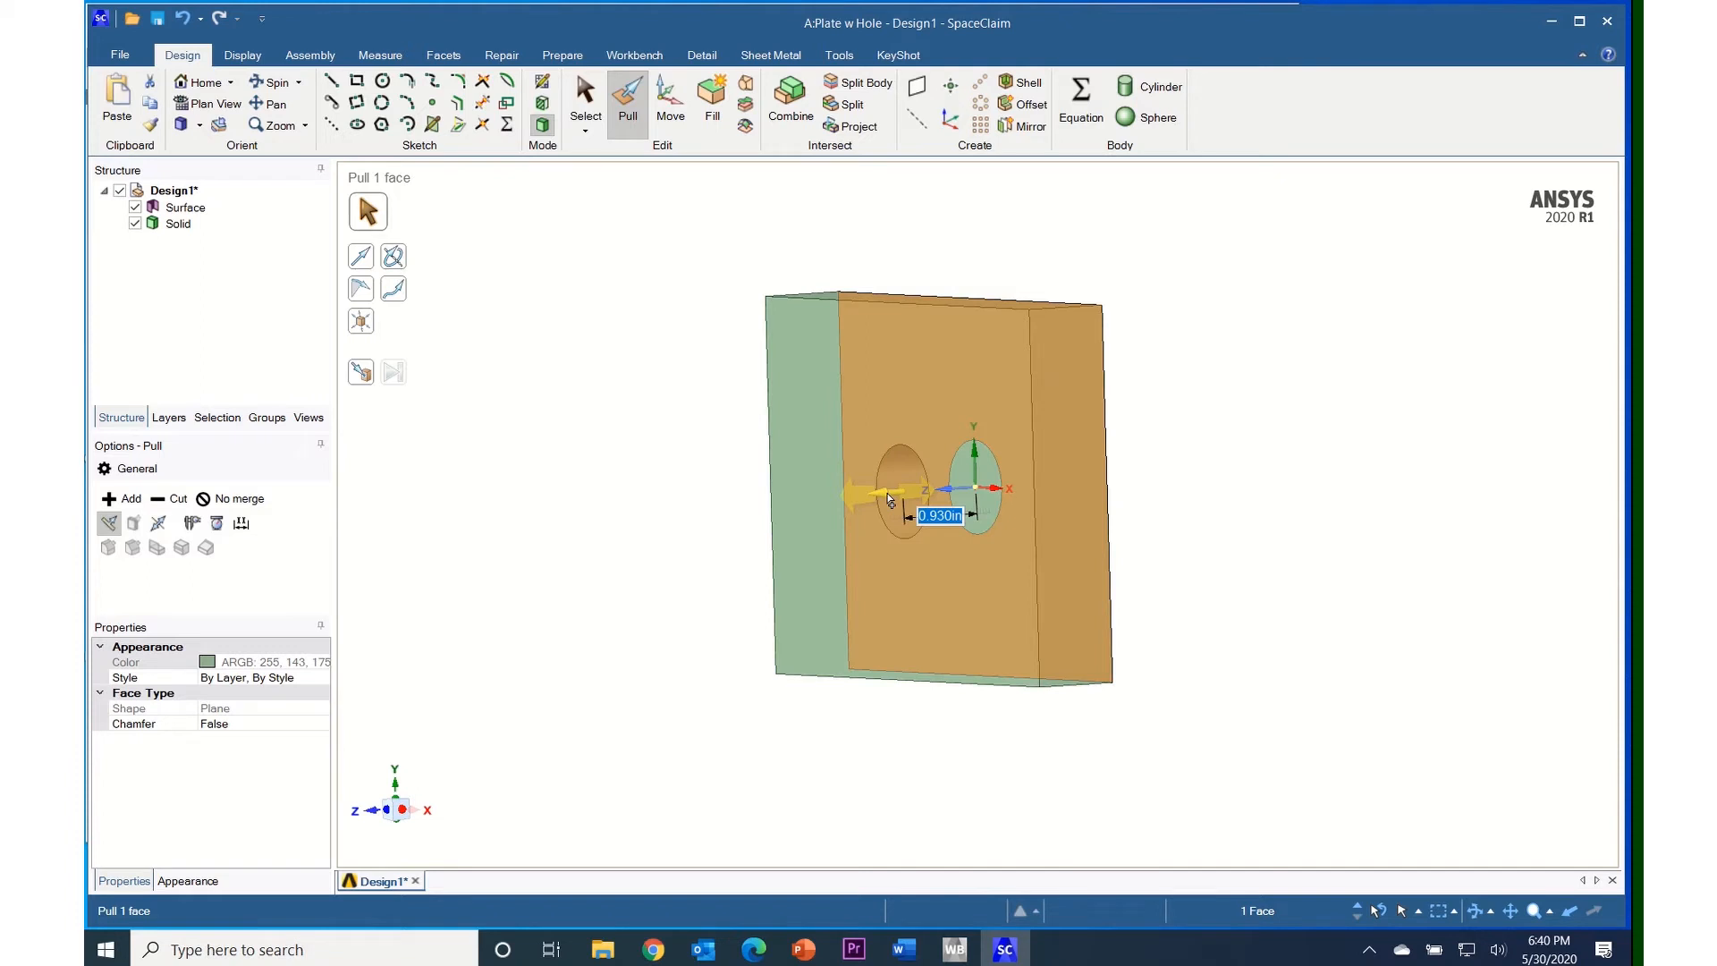
type("0")
key("Return")
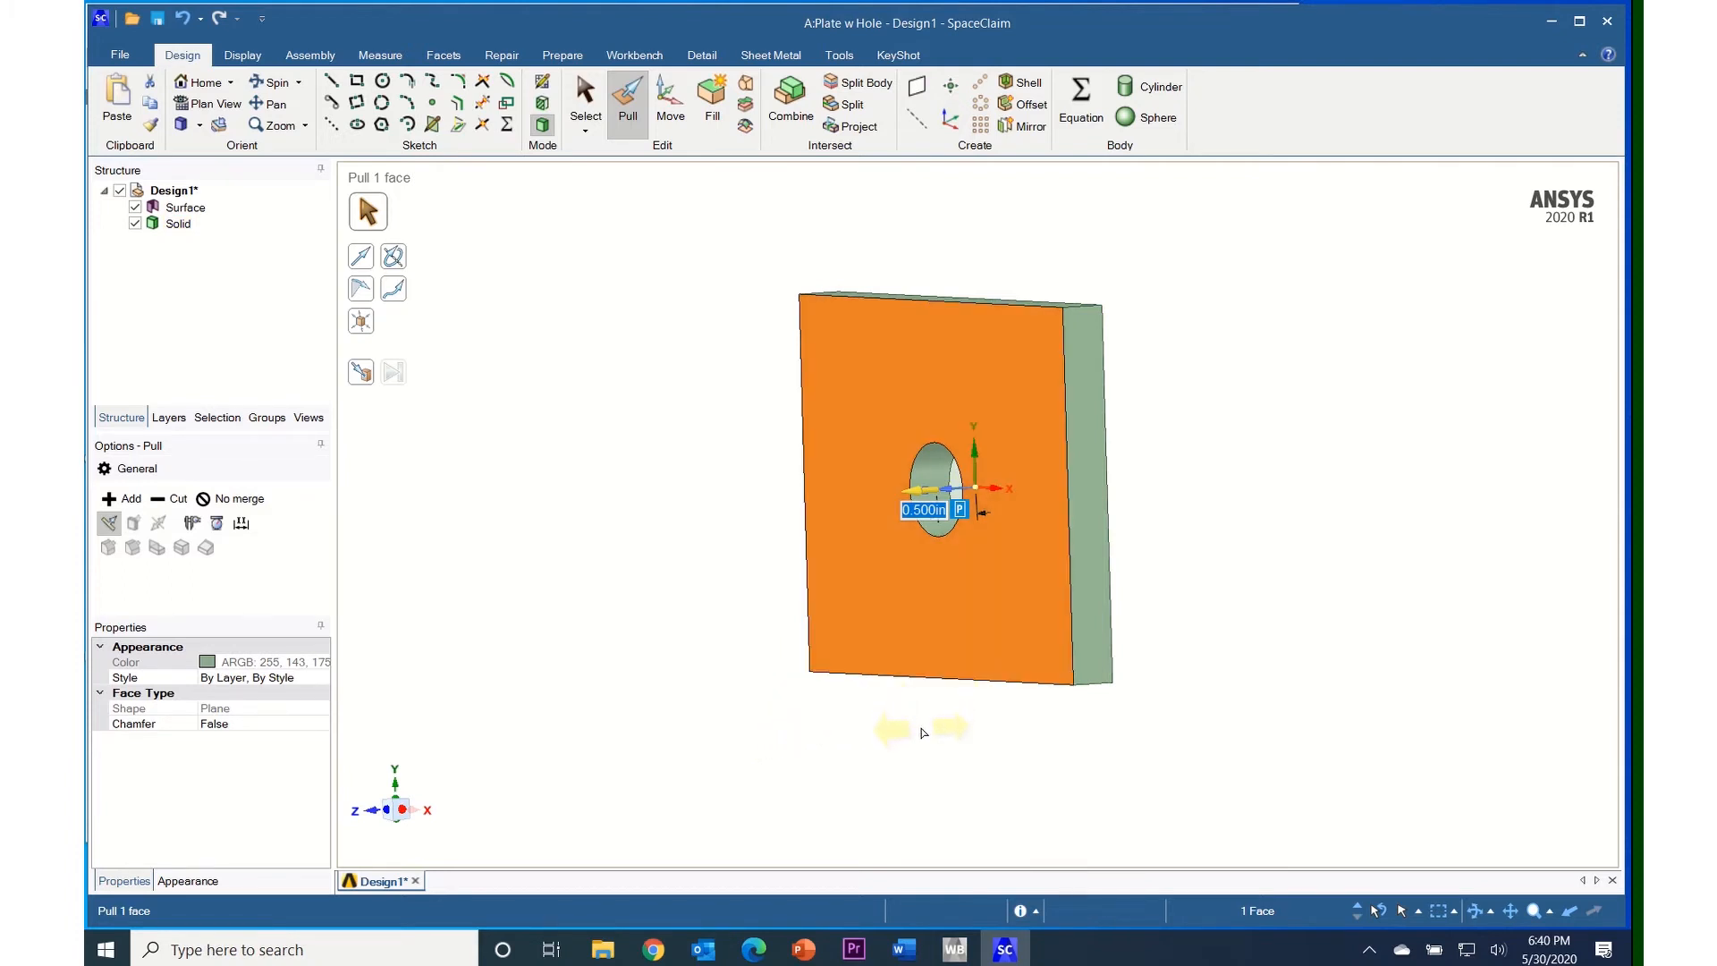
Measure the short edge at the plate's upper corner to check its thickness.
middle_click_drag(920, 728, 974, 760)
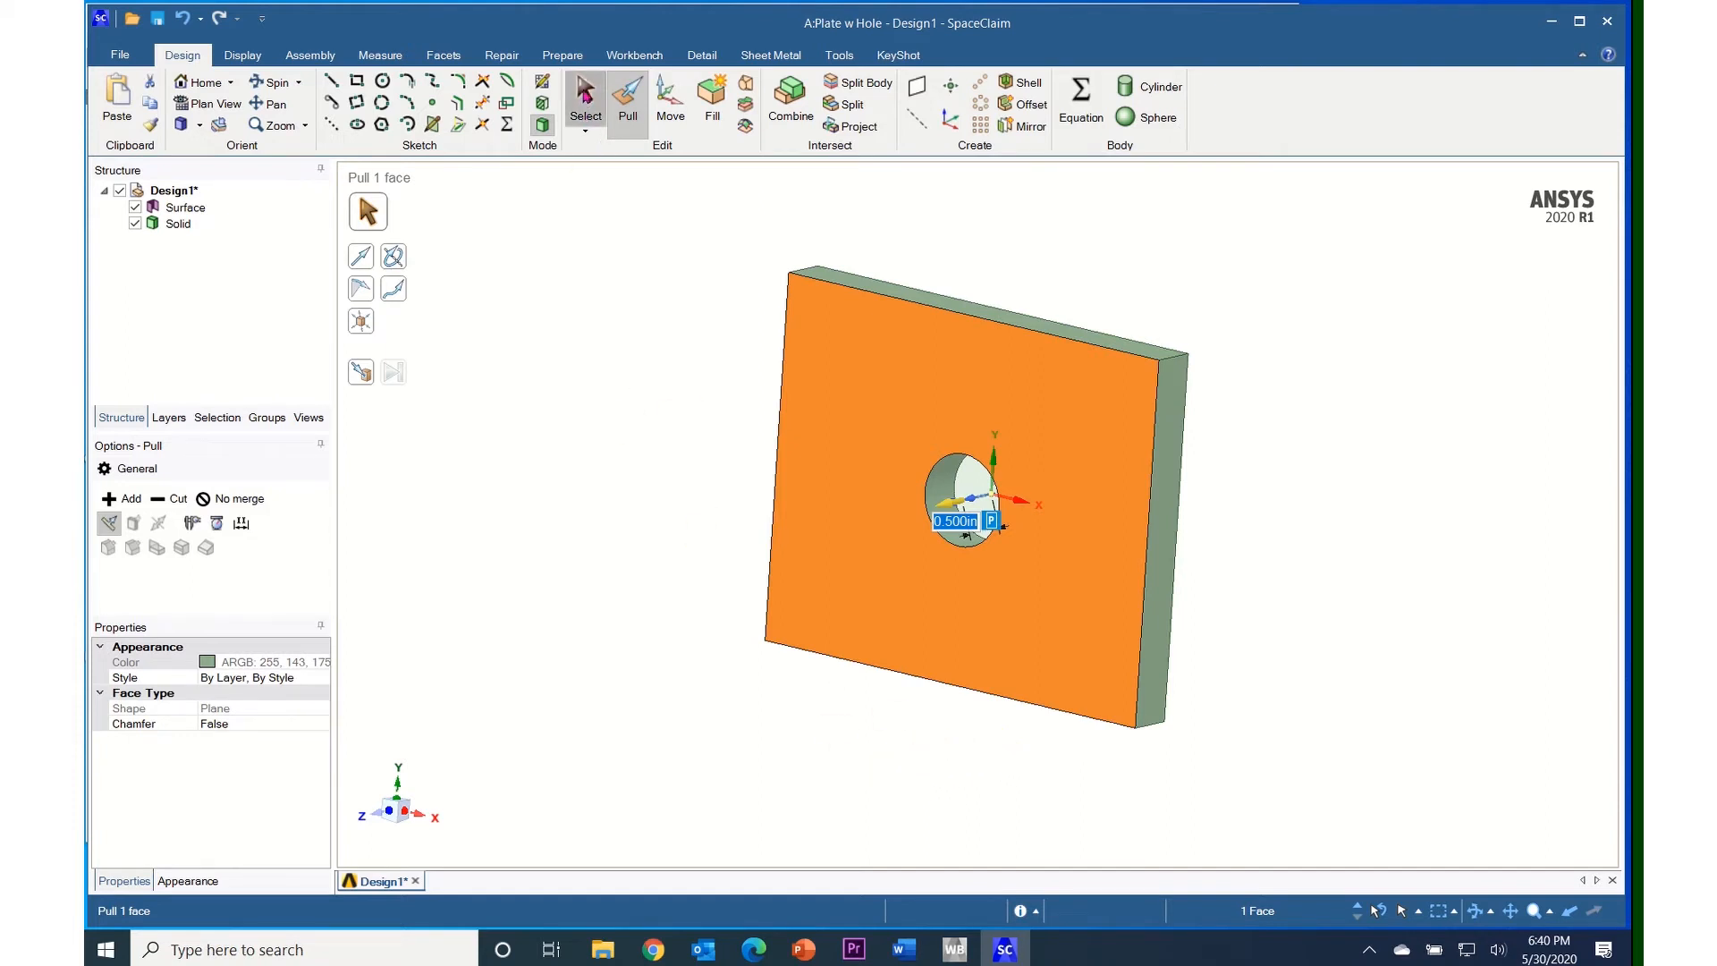
left_click(584, 96)
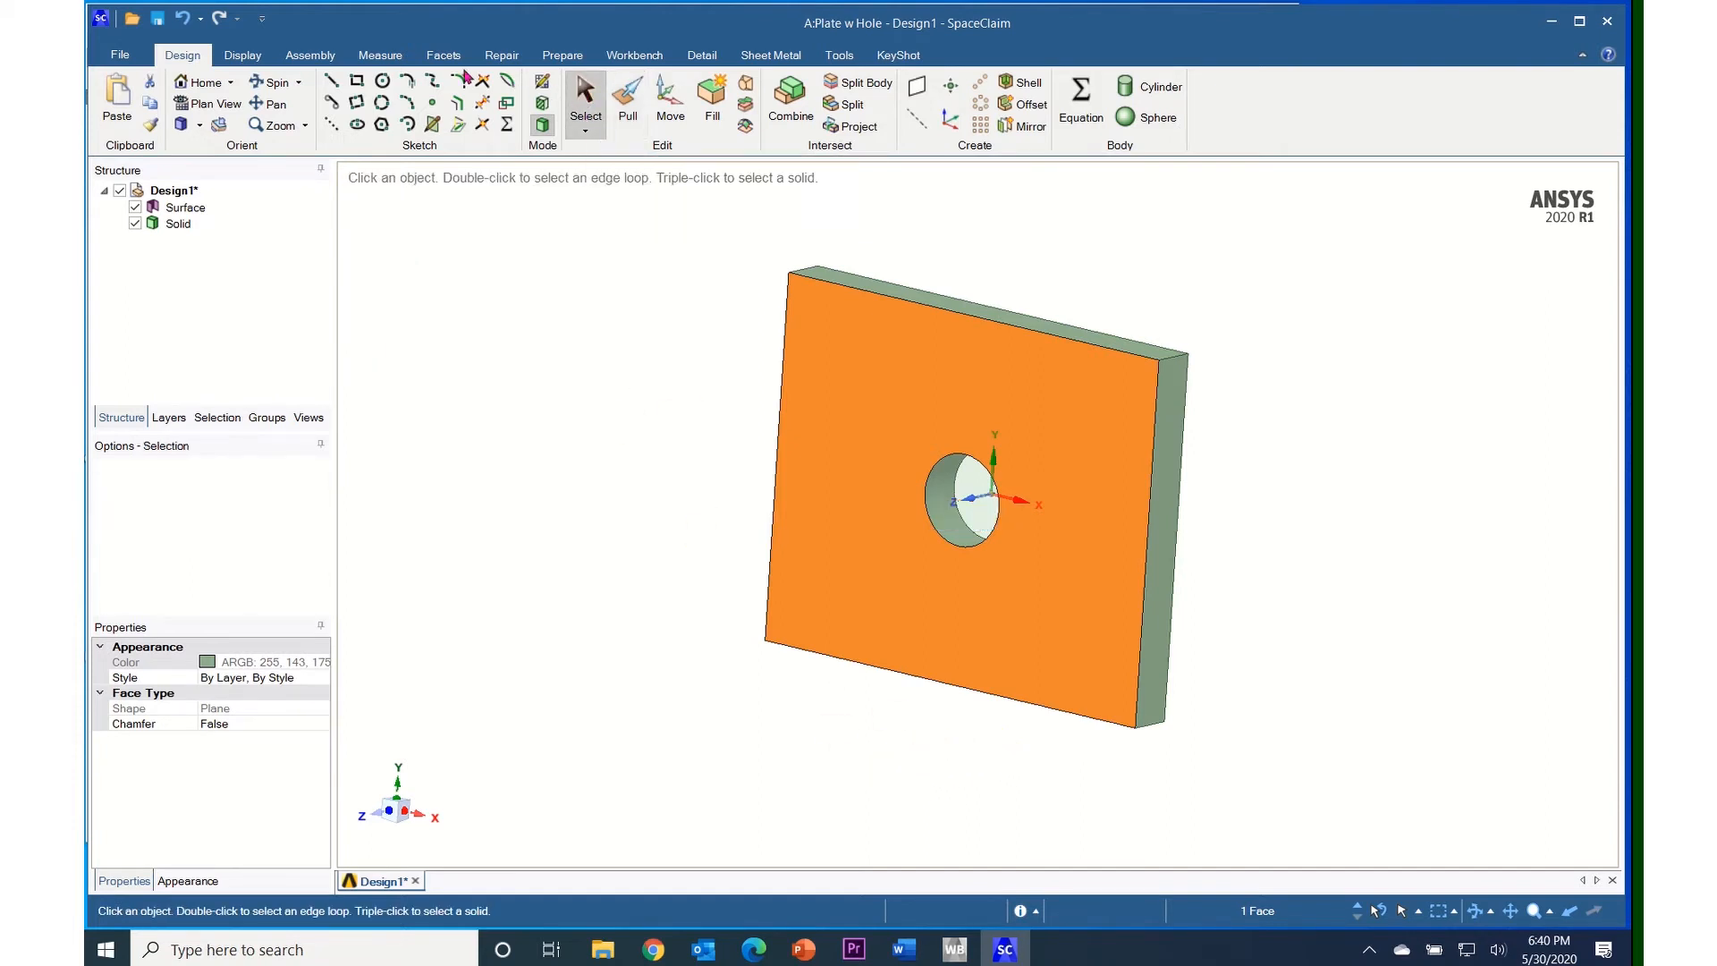
left_click(380, 57)
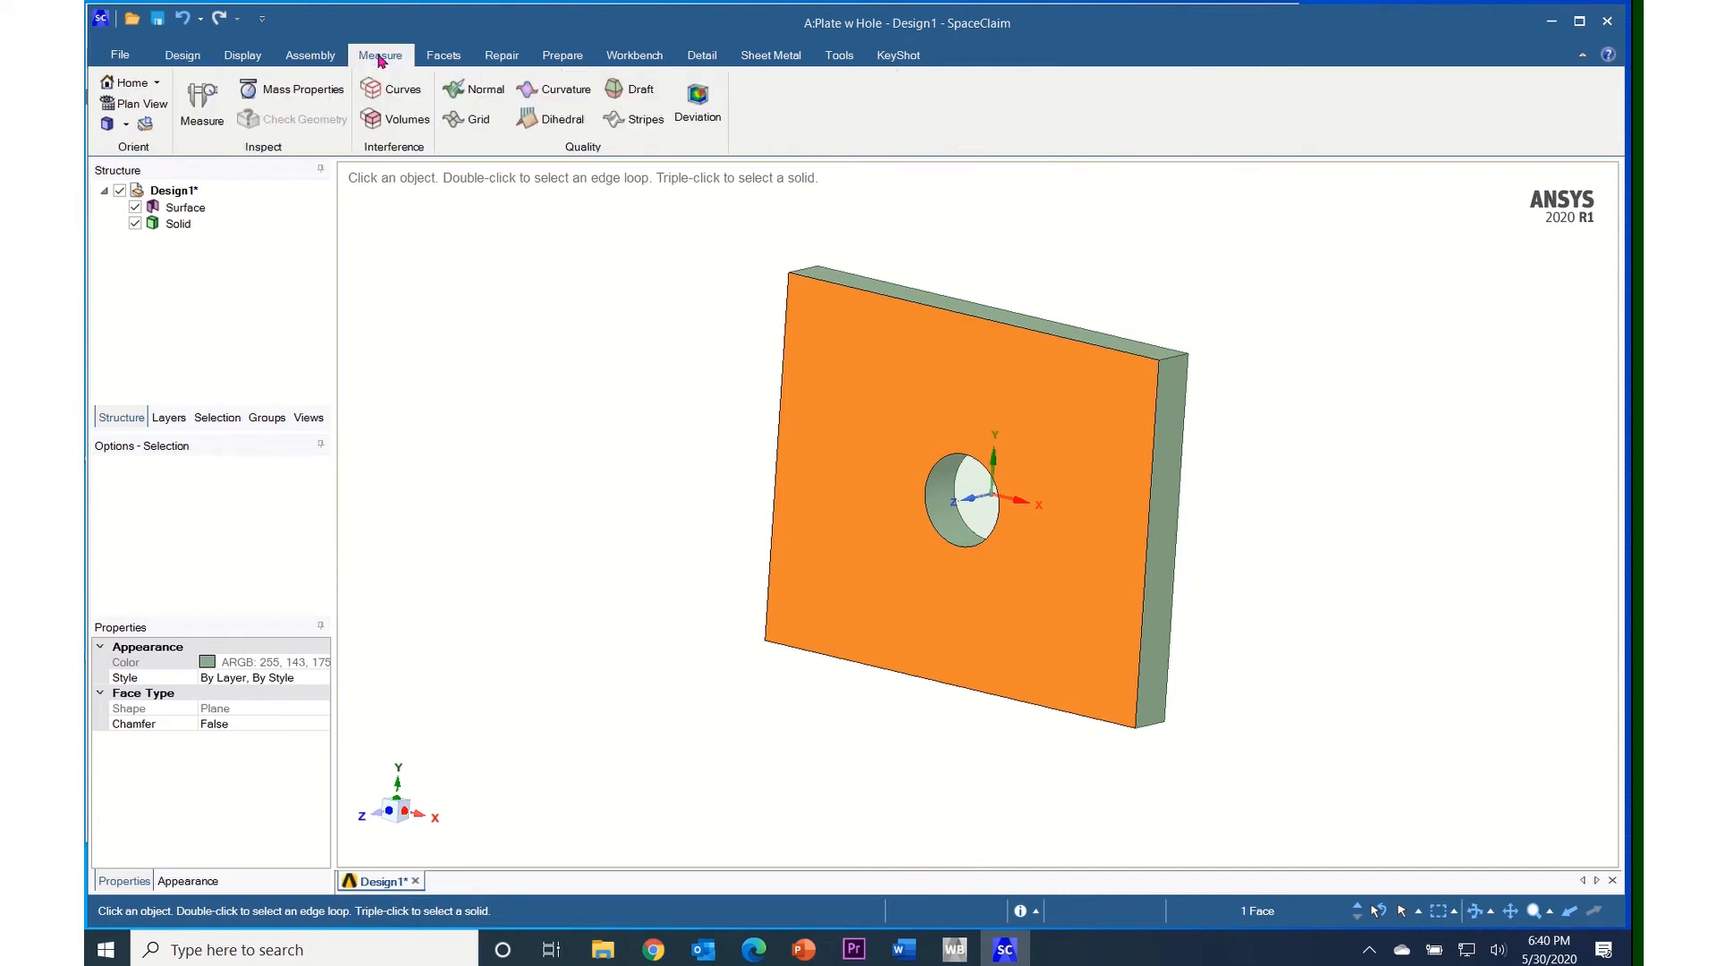
left_click(205, 124)
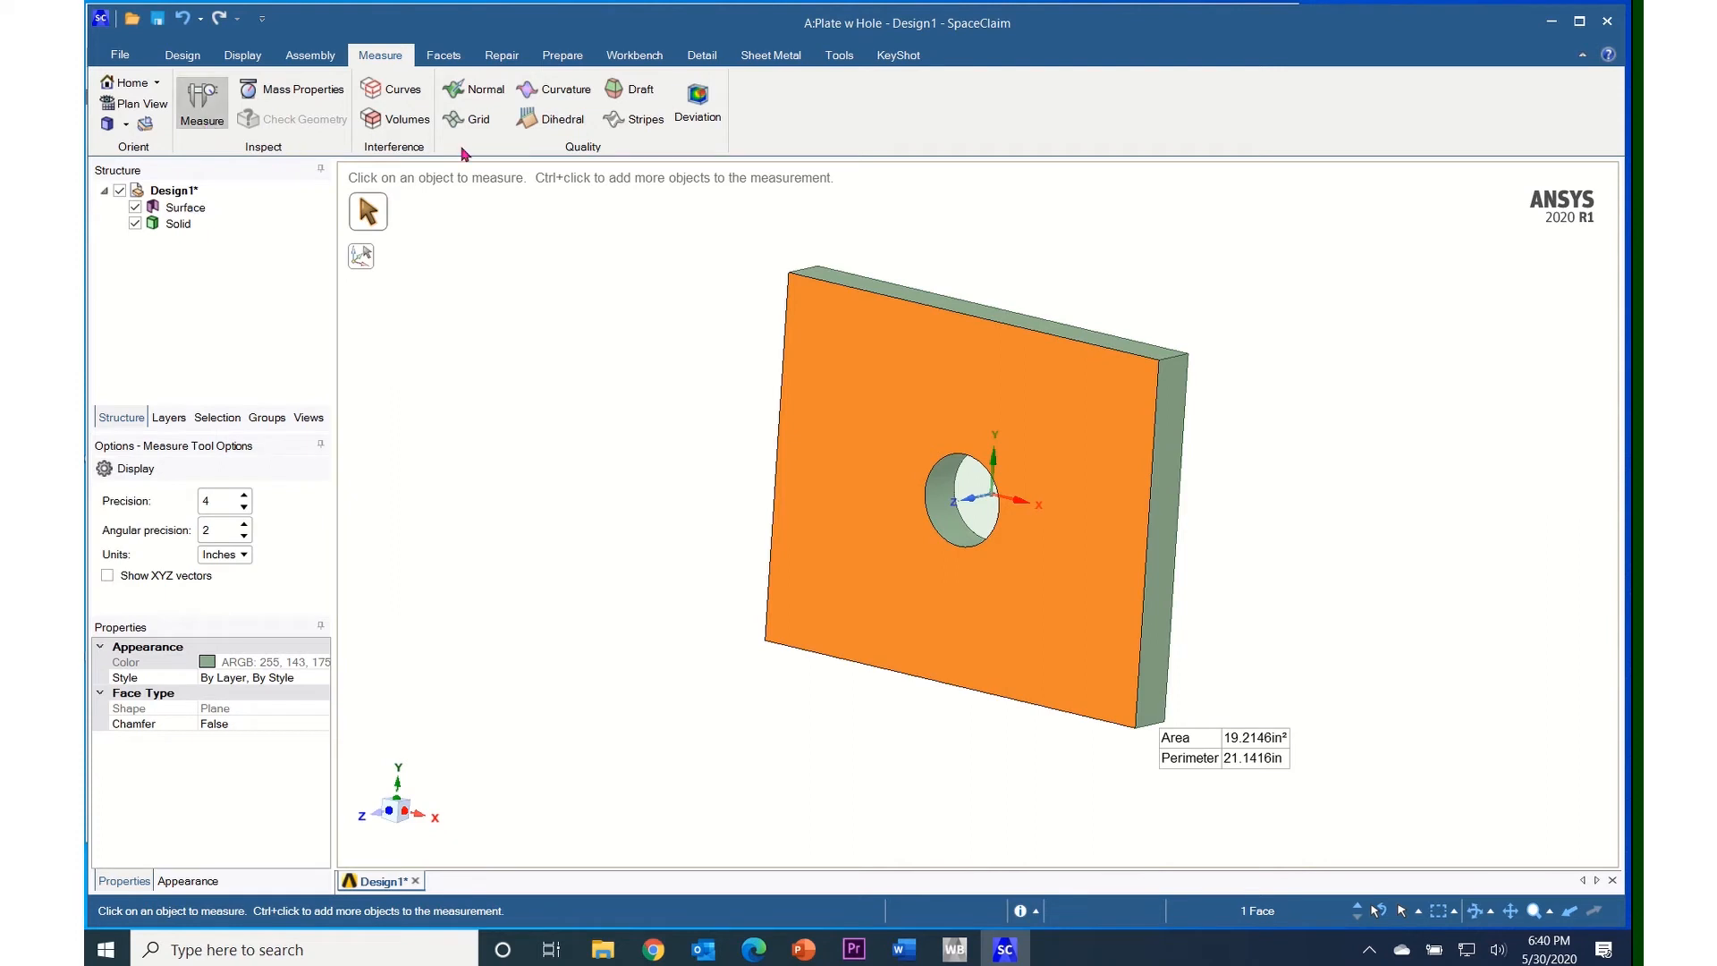
left_click(1172, 360)
mouse_move(1417, 404)
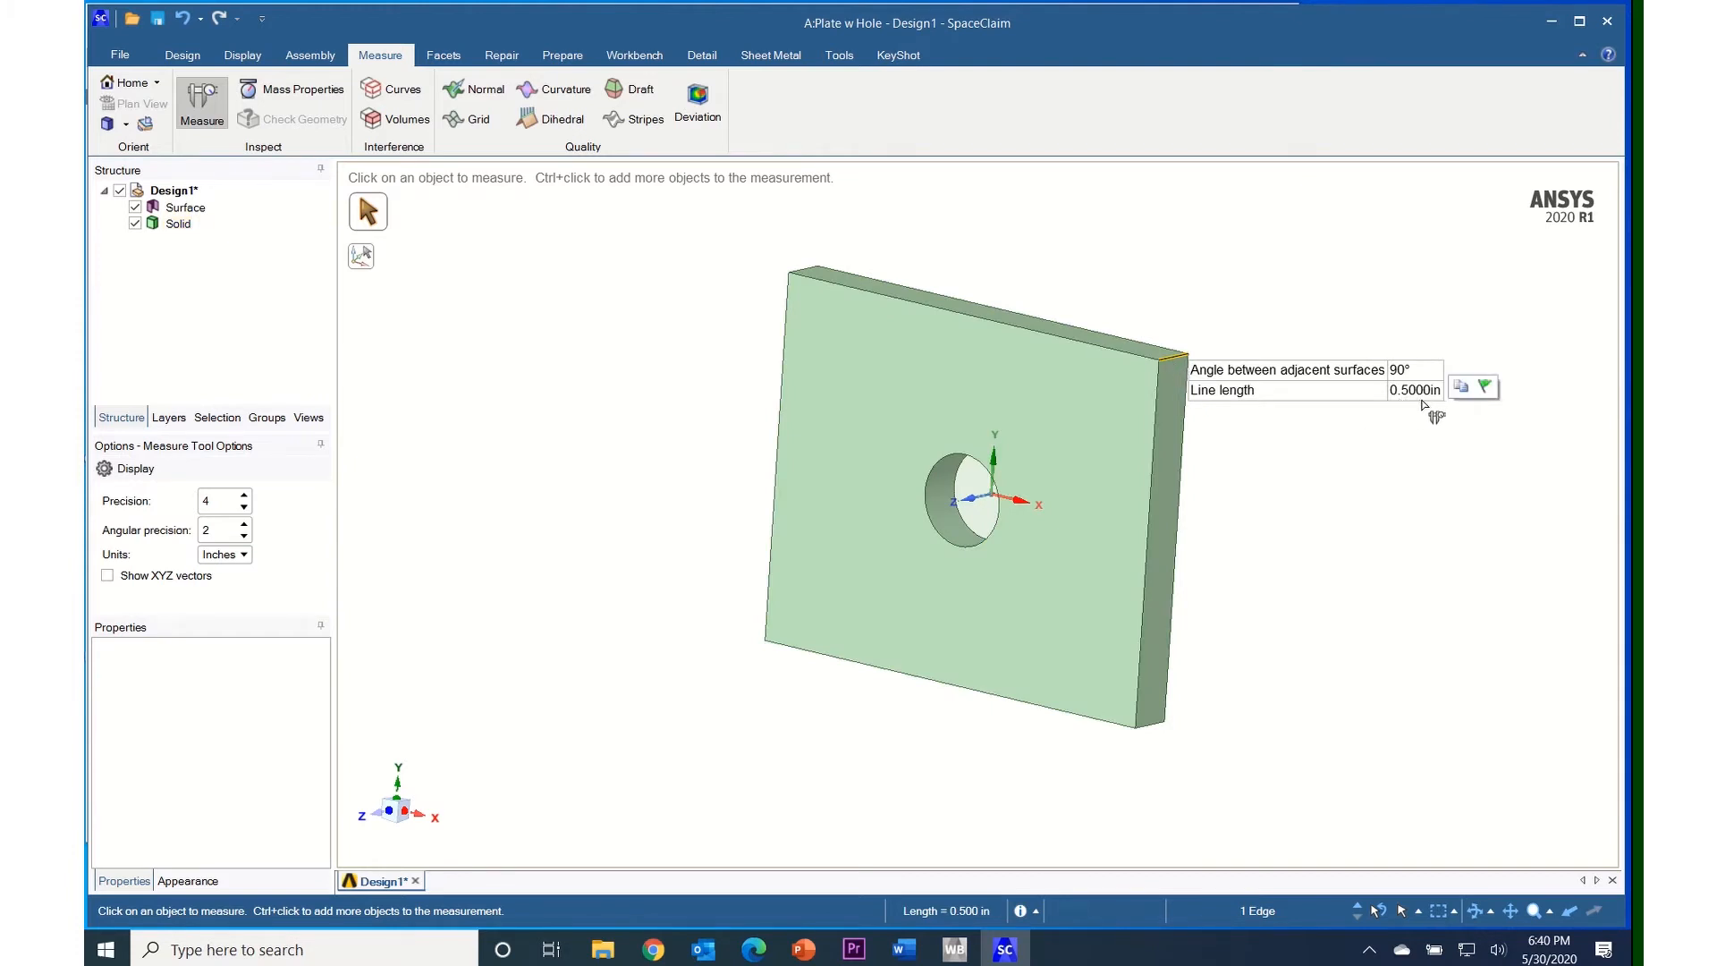
Measure the hole's circular edge and the plate's vertical side edge, and leave the Measure tool.
left_click(945, 543)
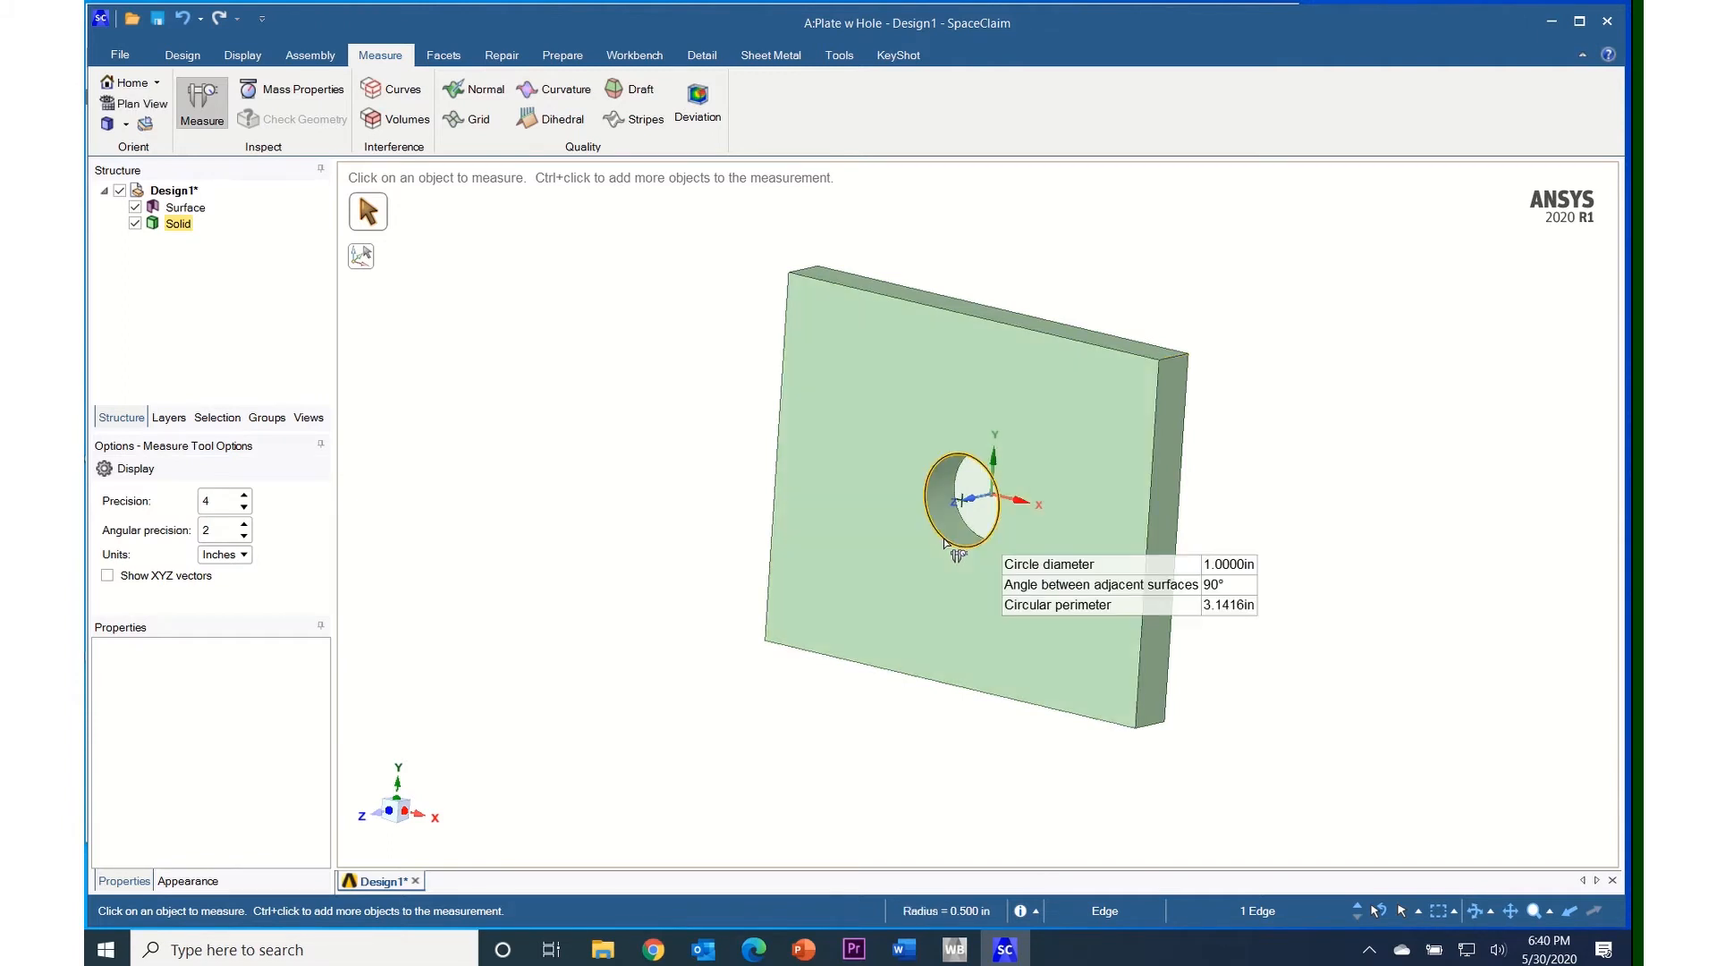
mouse_move(1229, 570)
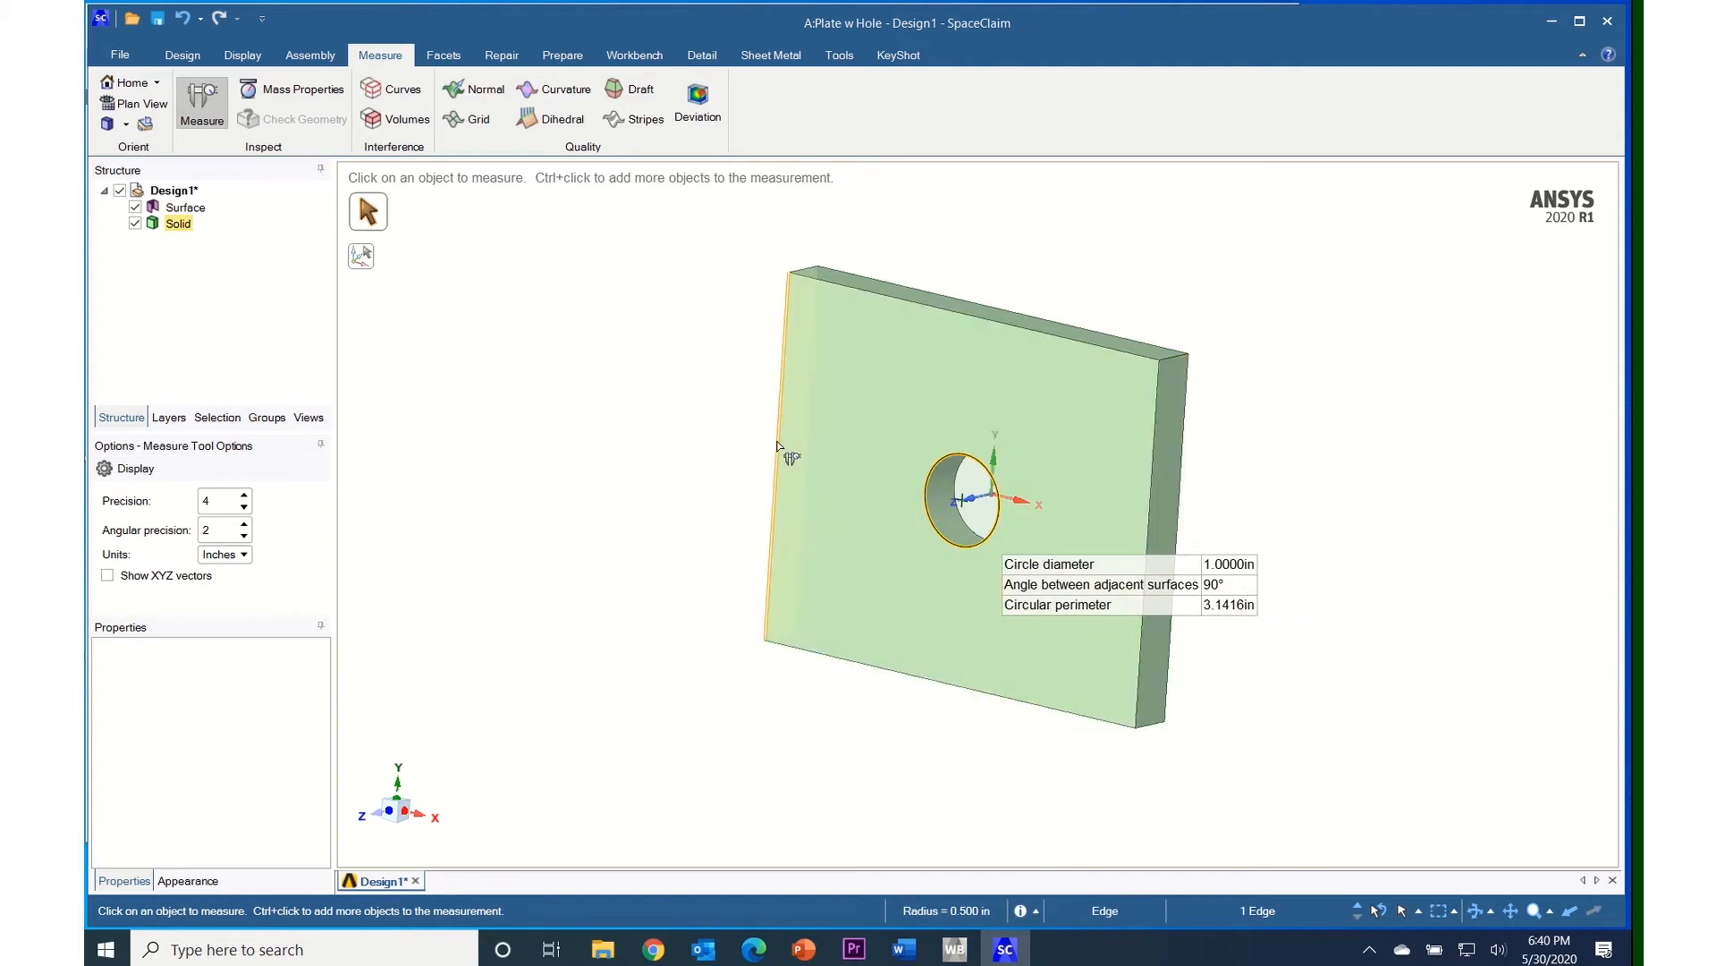
left_click(779, 447)
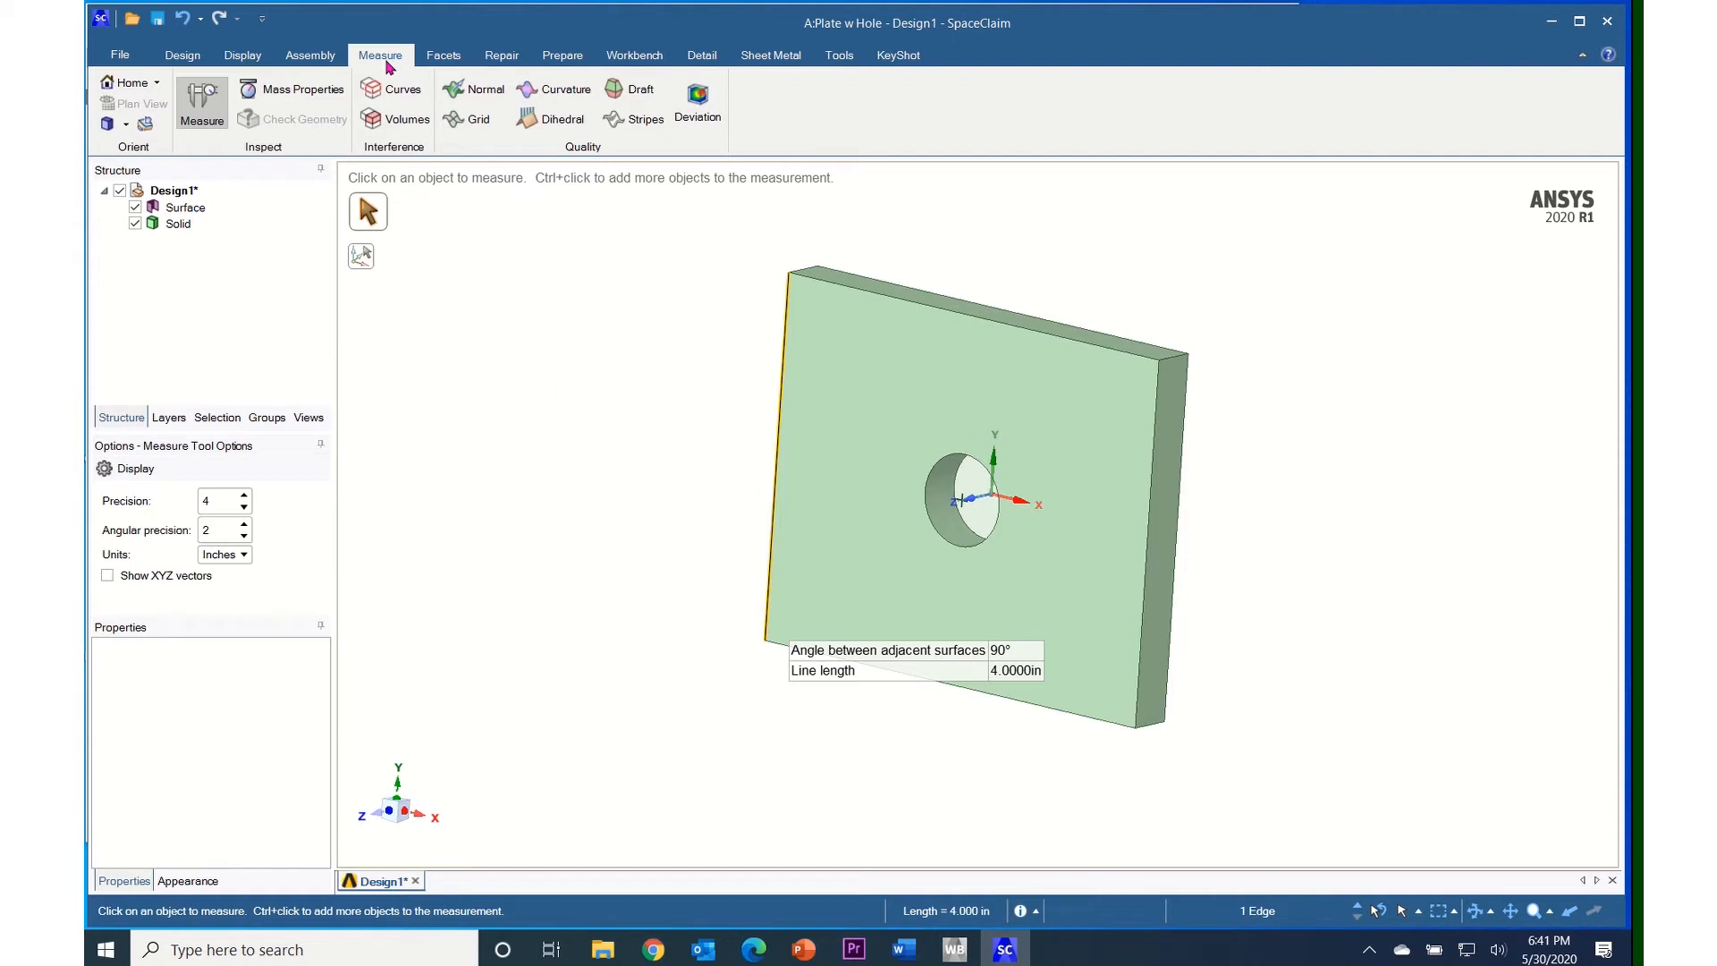
left_click(192, 60)
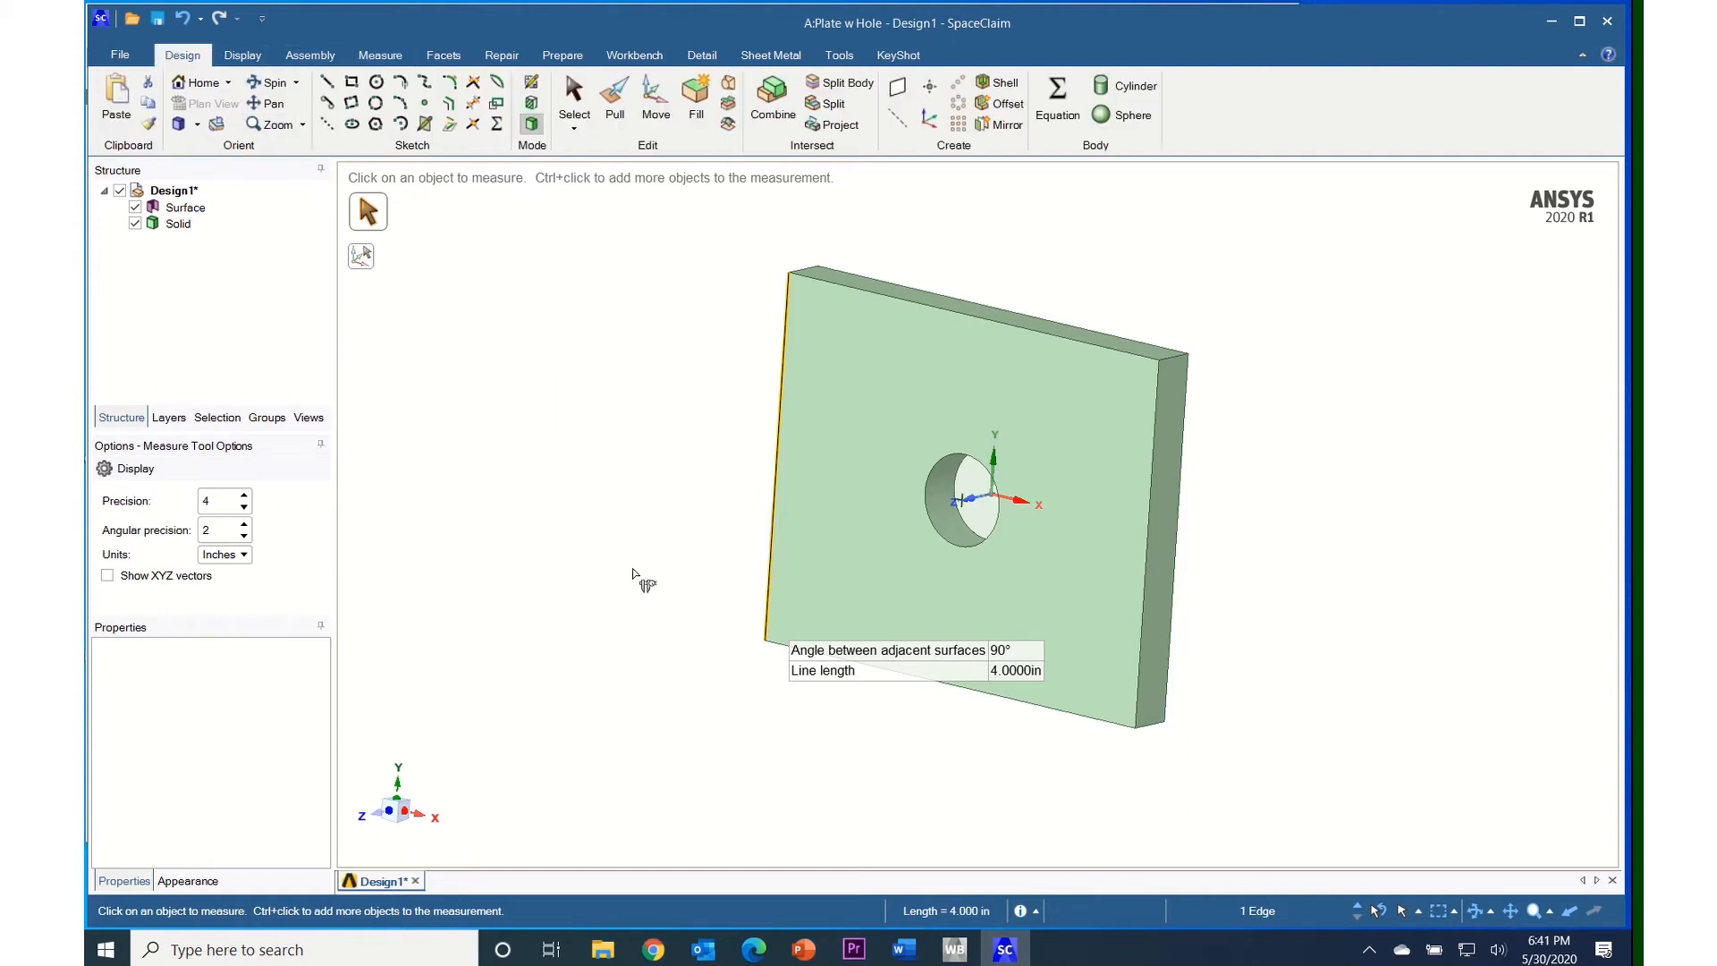
left_click(576, 100)
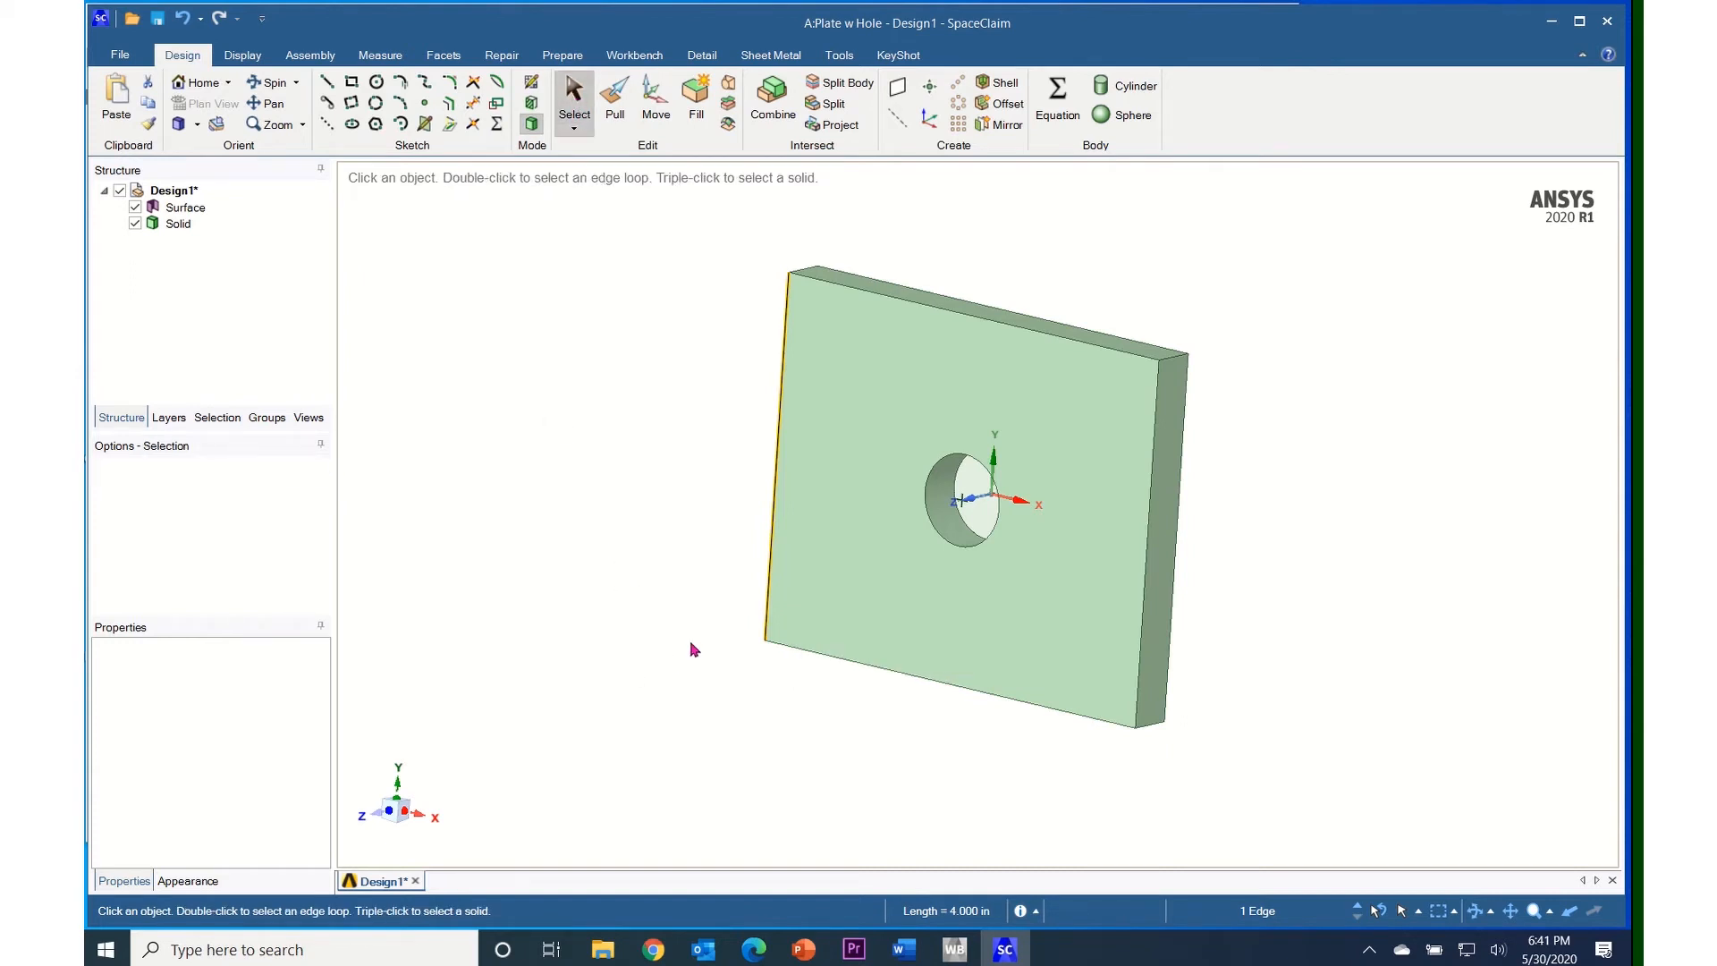
Delete the leftover circular surface body inside the hole, keeping only the solid plate.
left_click(179, 226)
right_click(191, 213)
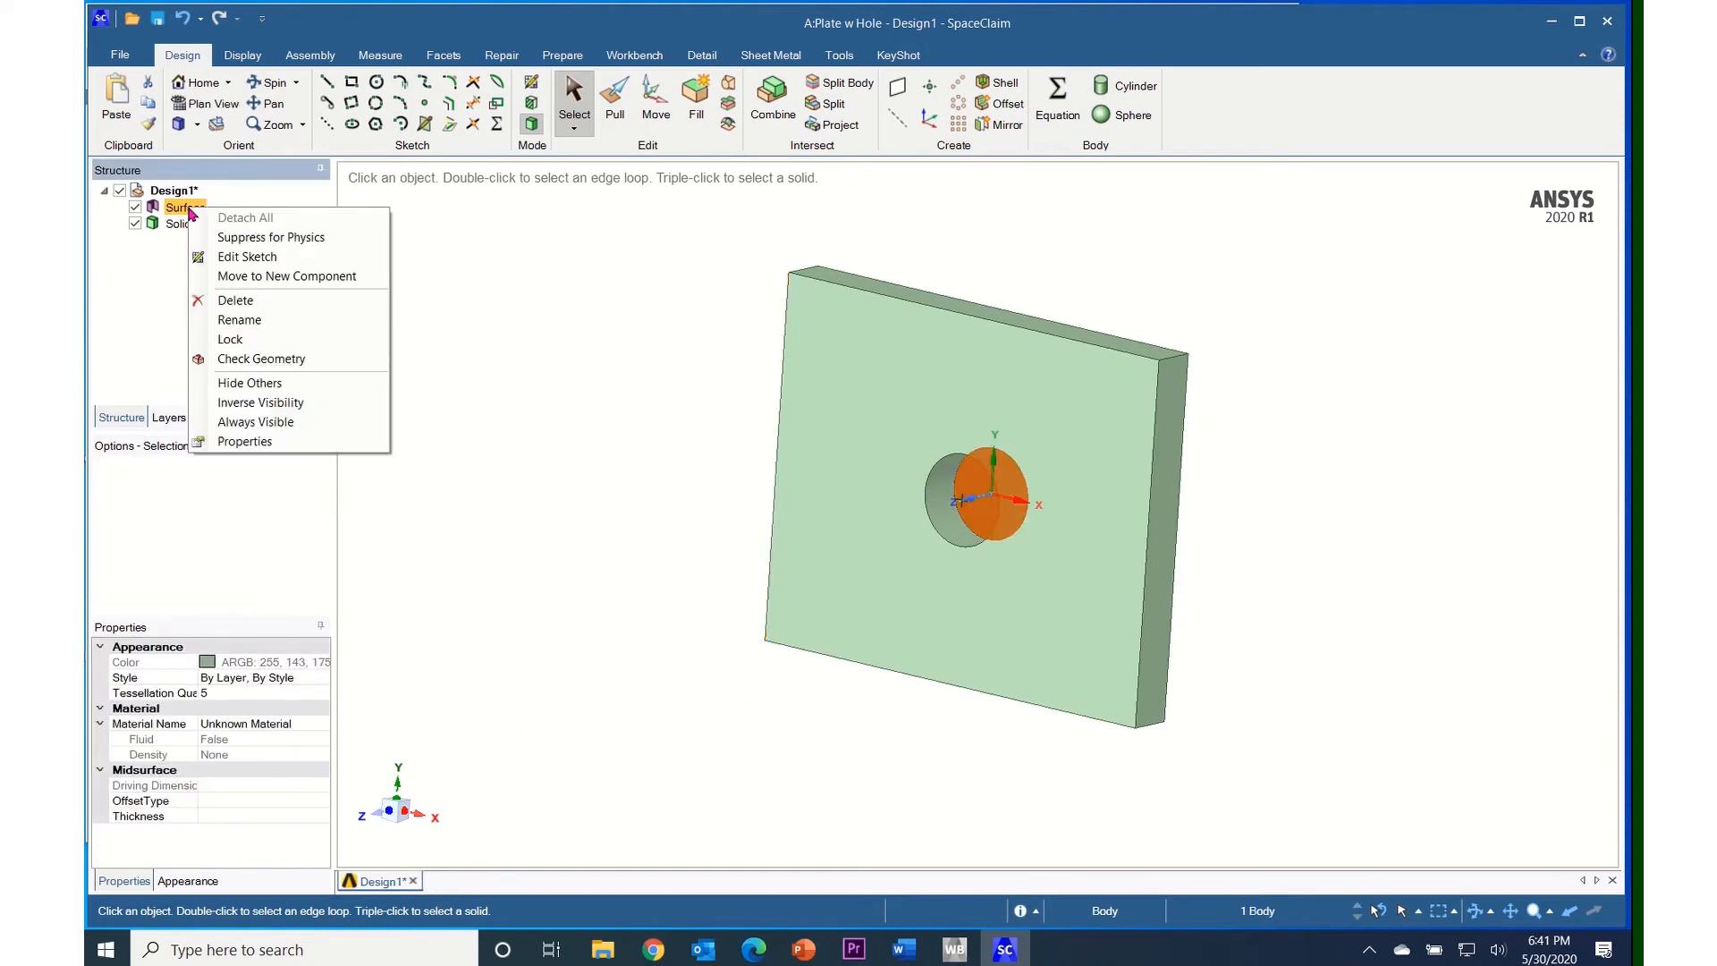
left_click(232, 302)
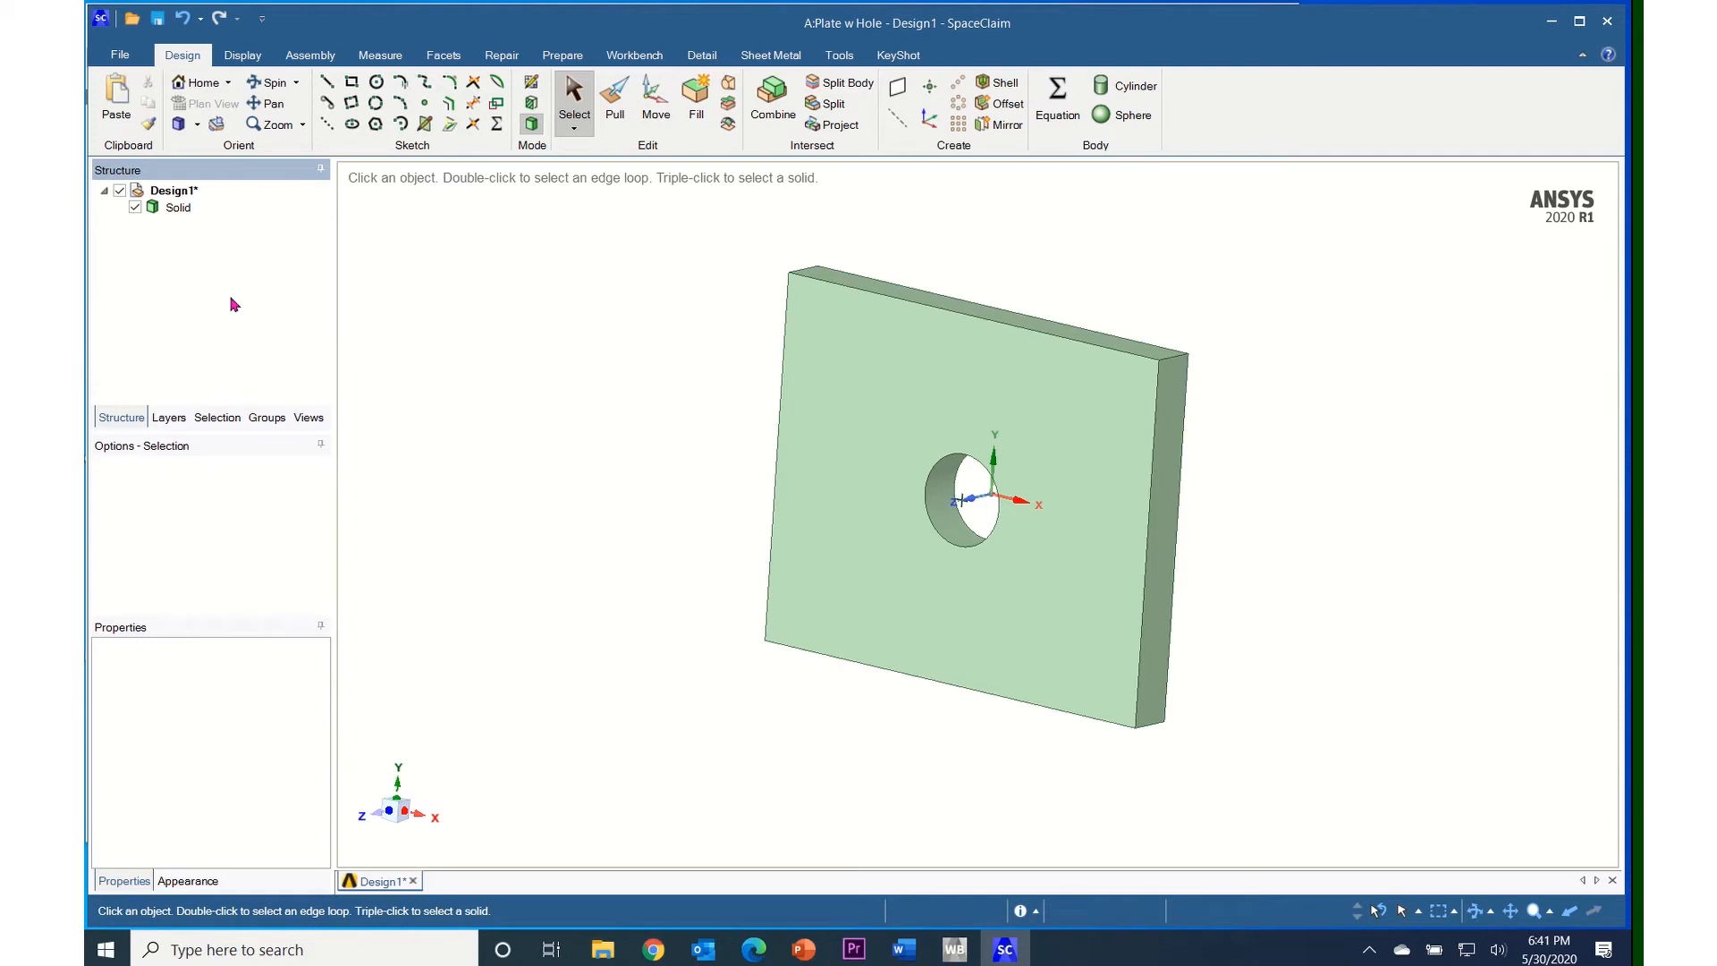
left_click(886, 568)
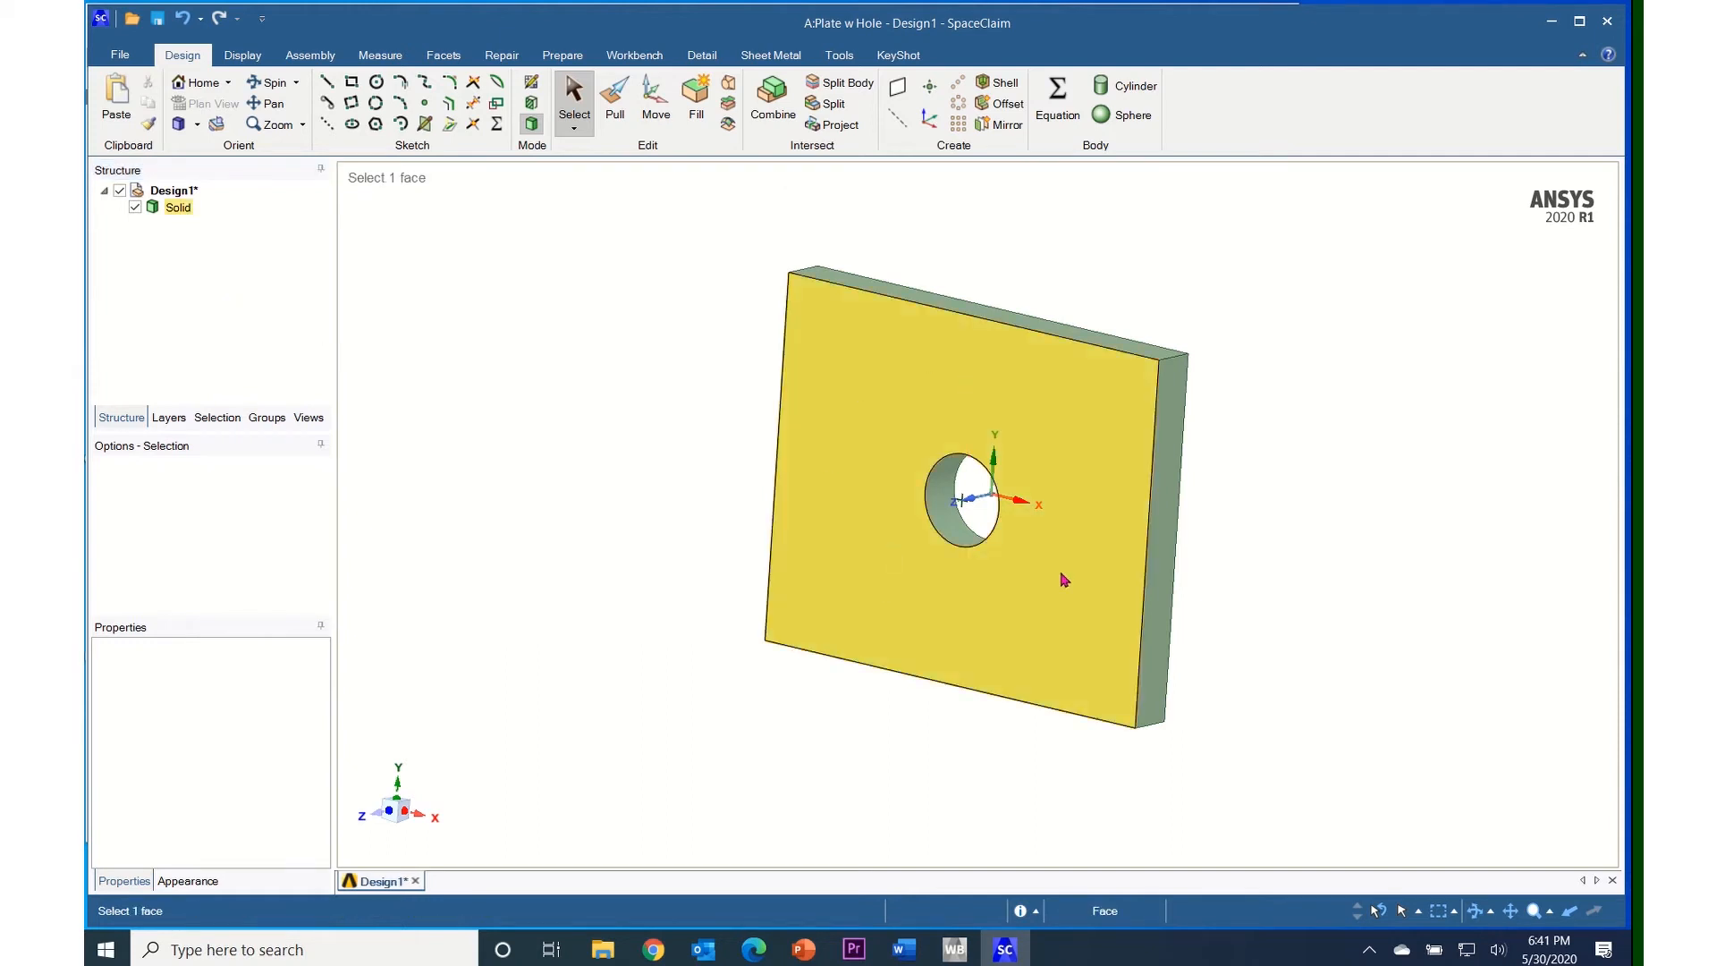
left_click(749, 418)
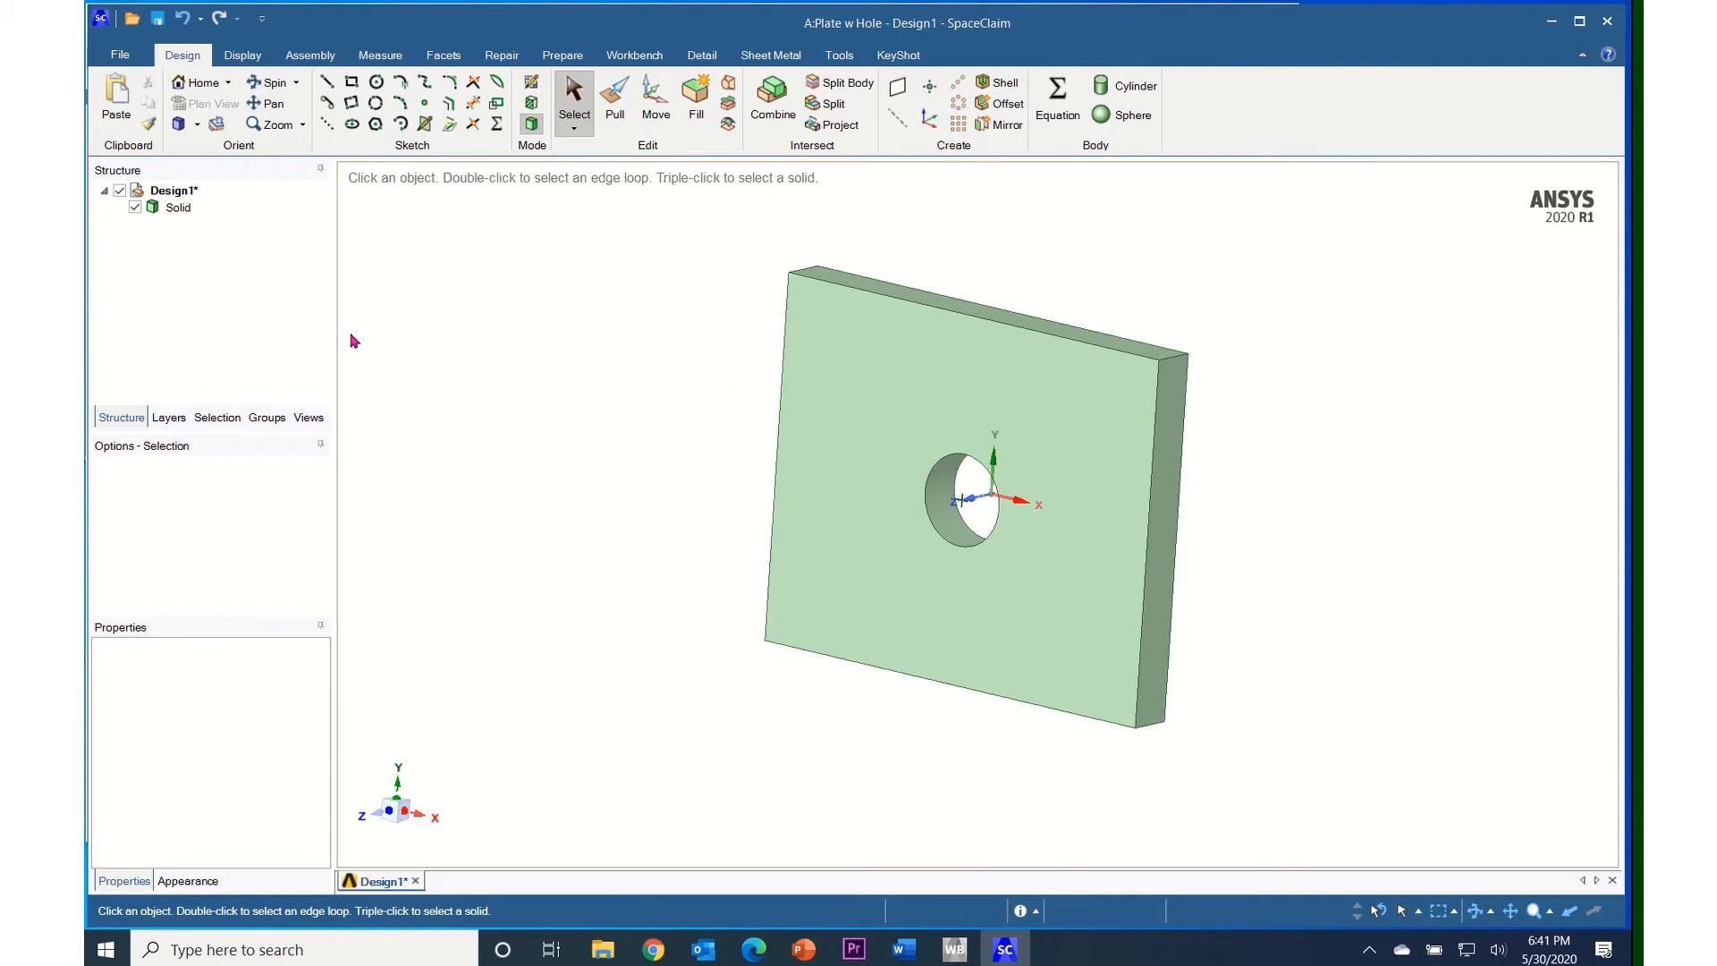
Hide the solid plate body, dismiss the physics tip, and show the body again.
left_click(139, 208)
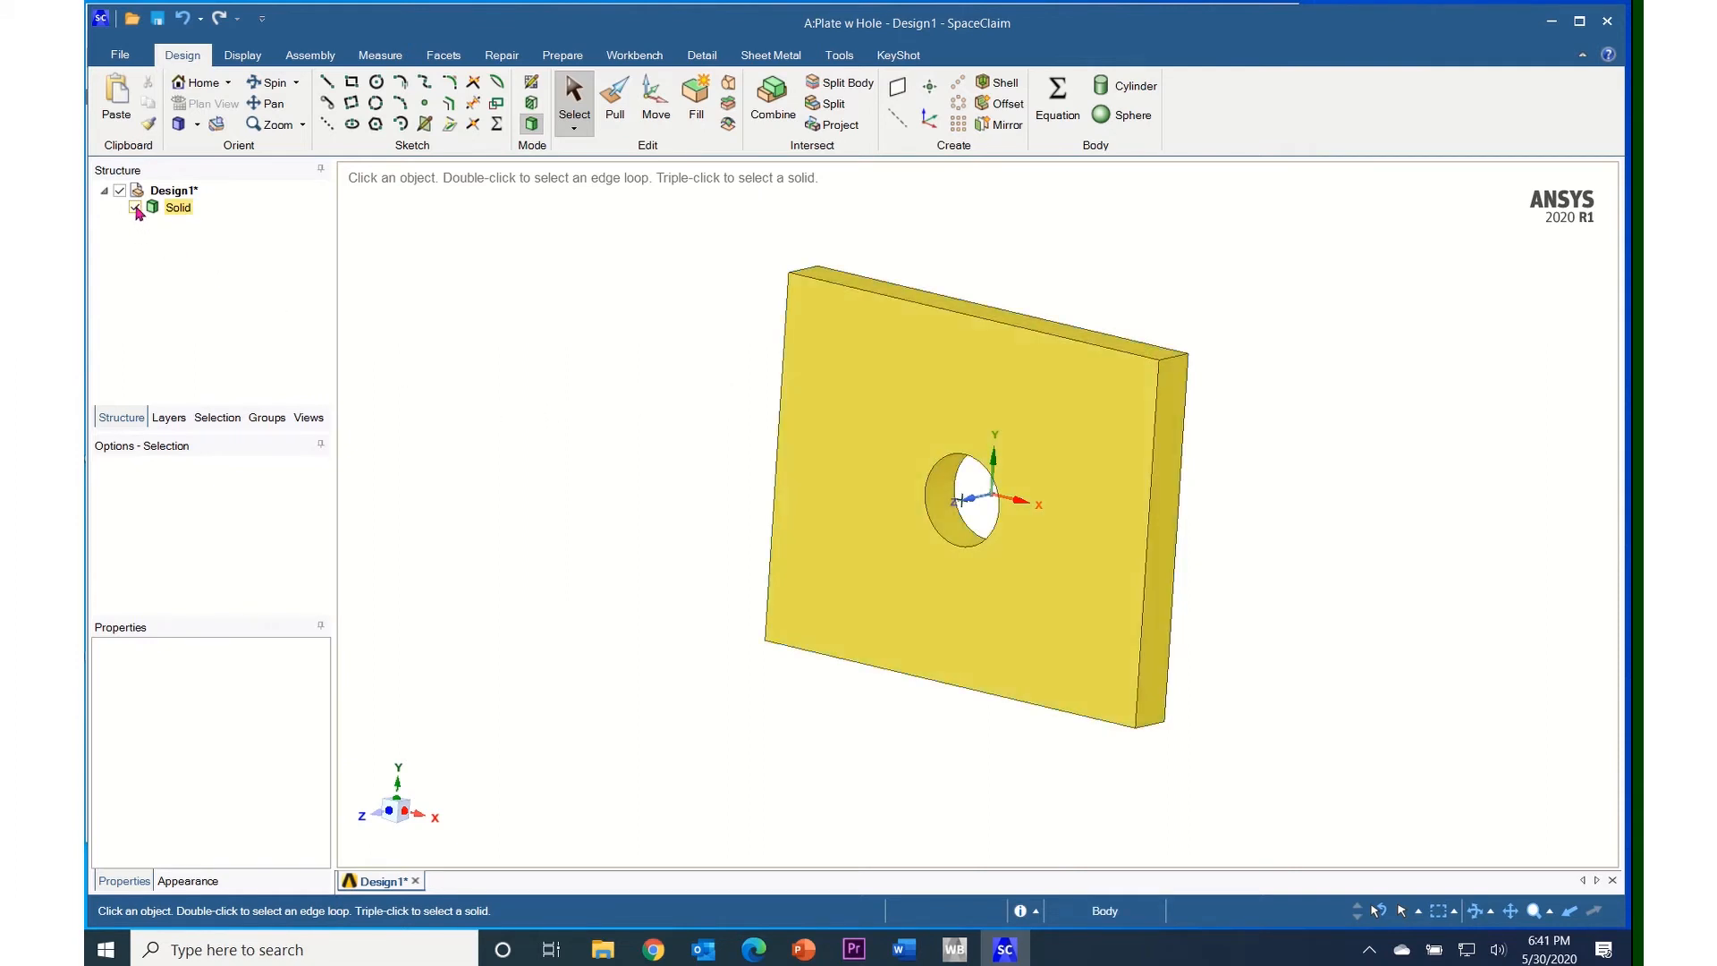
left_click(135, 208)
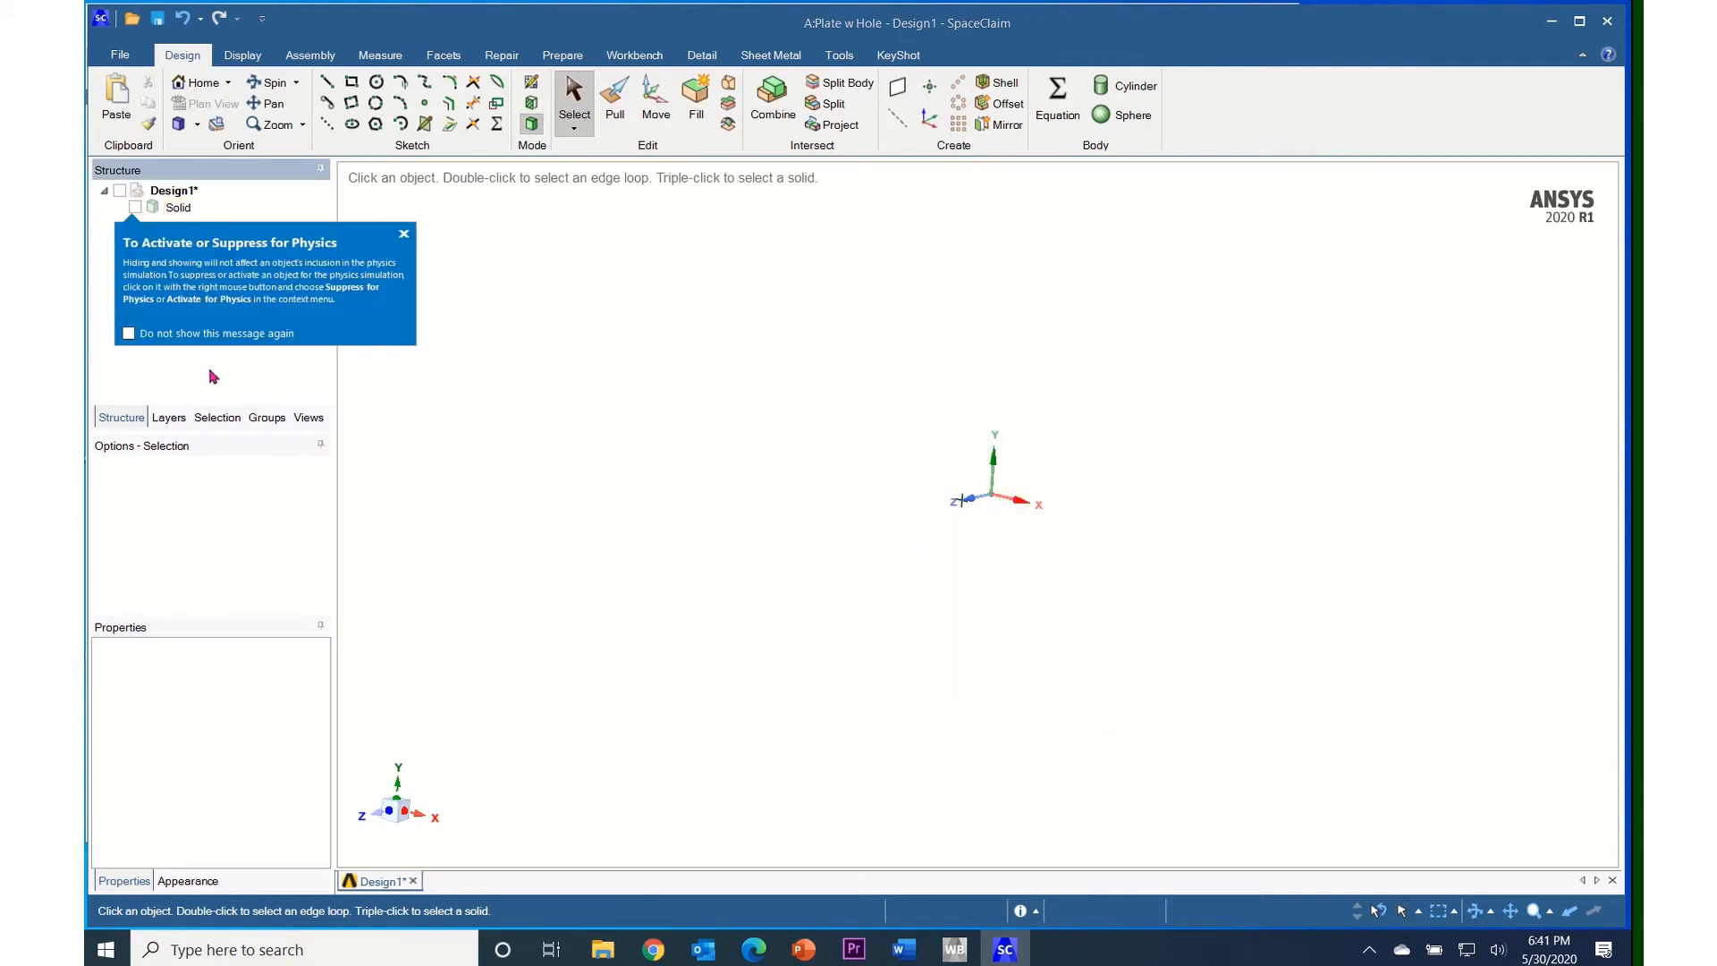
left_click(403, 234)
left_click(136, 208)
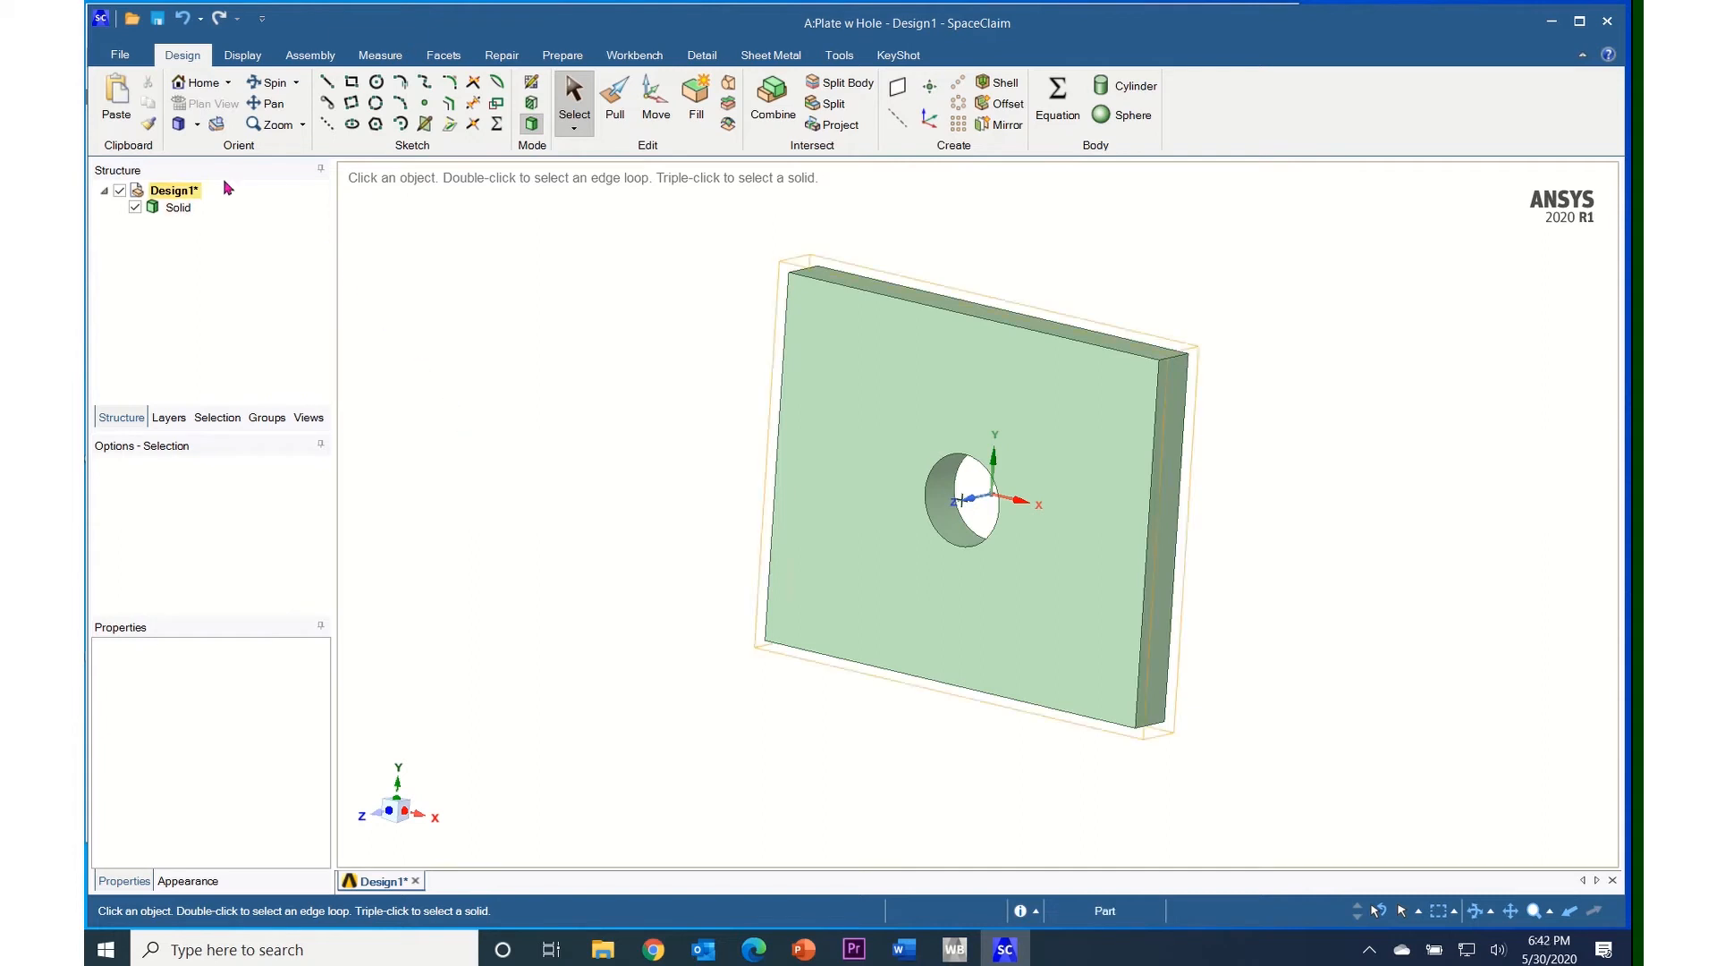
Start saving the design under a new name and browse to the folder Courses > ANSYS 2020 > Intro Plate w Hole.
left_click(122, 55)
left_click(170, 247)
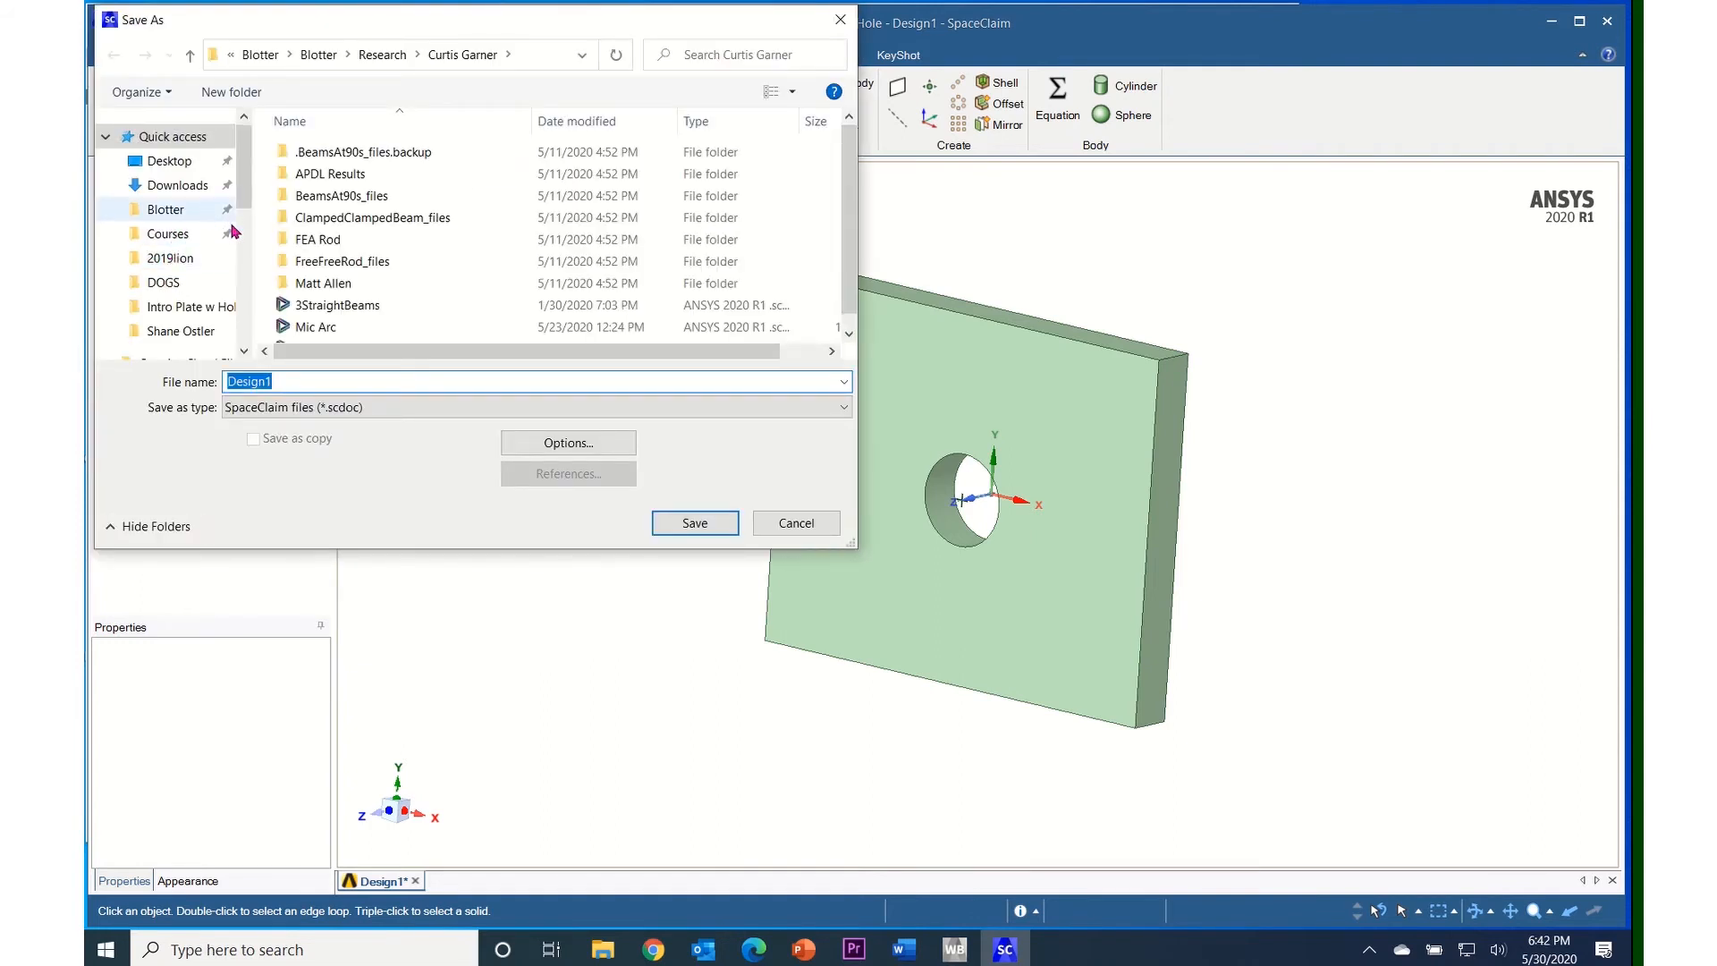
left_click(196, 236)
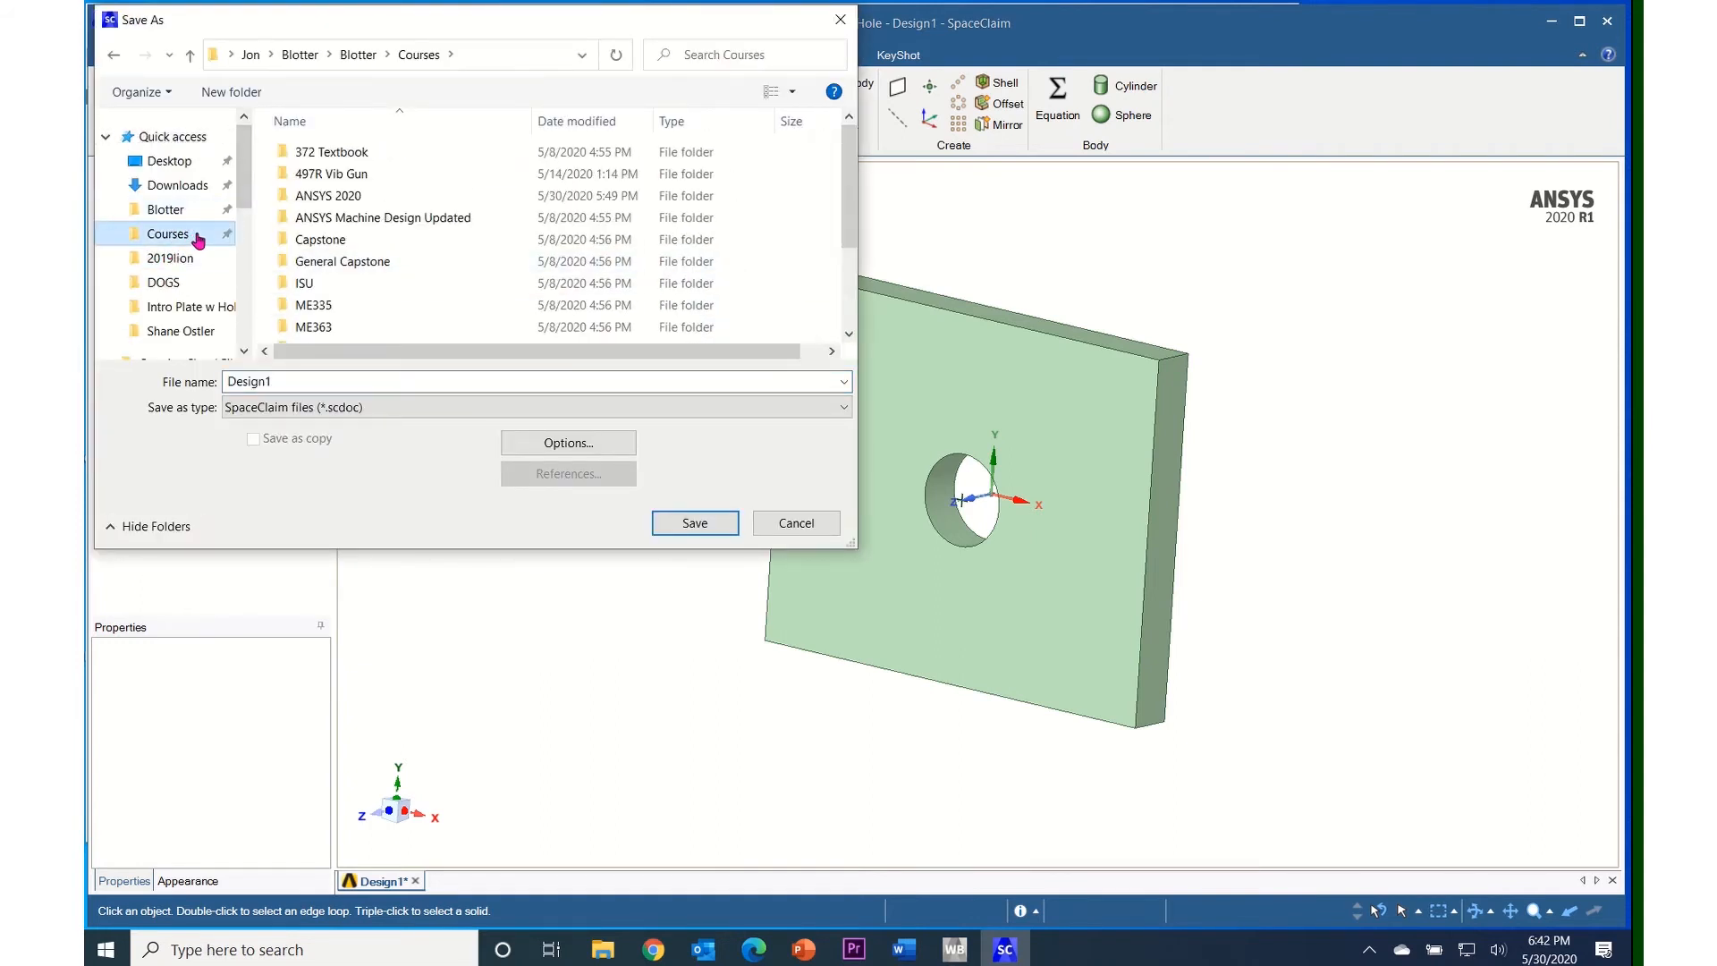
double_click(325, 199)
left_click(330, 182)
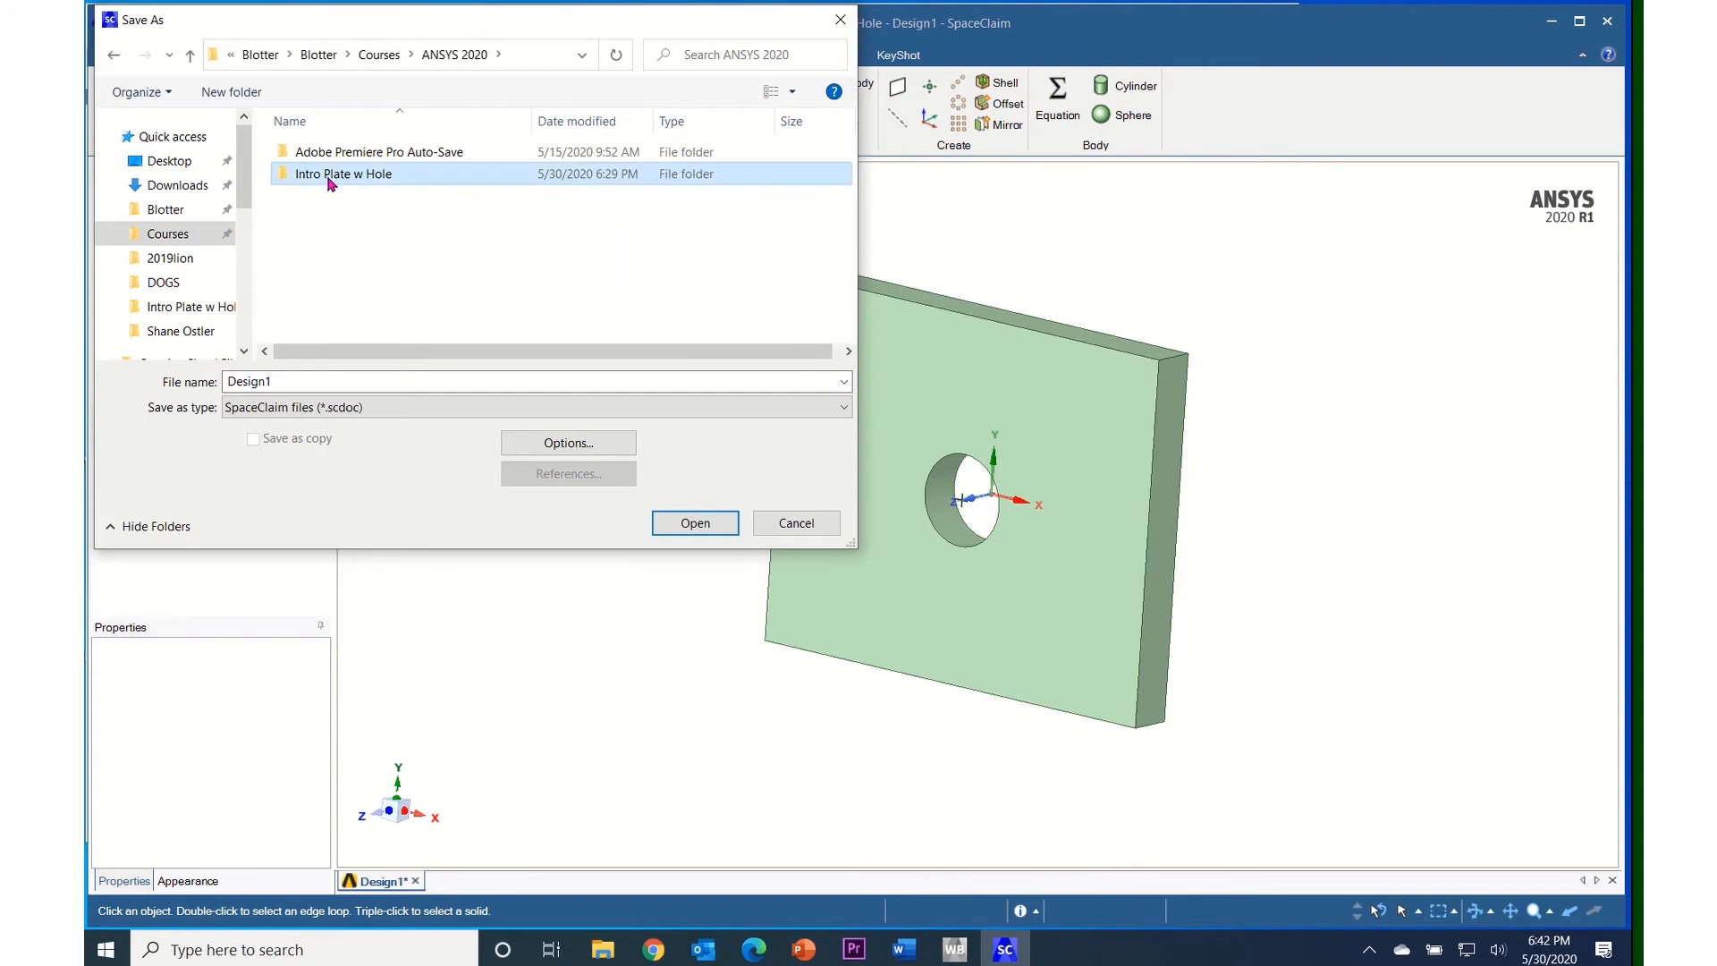
double_click(330, 176)
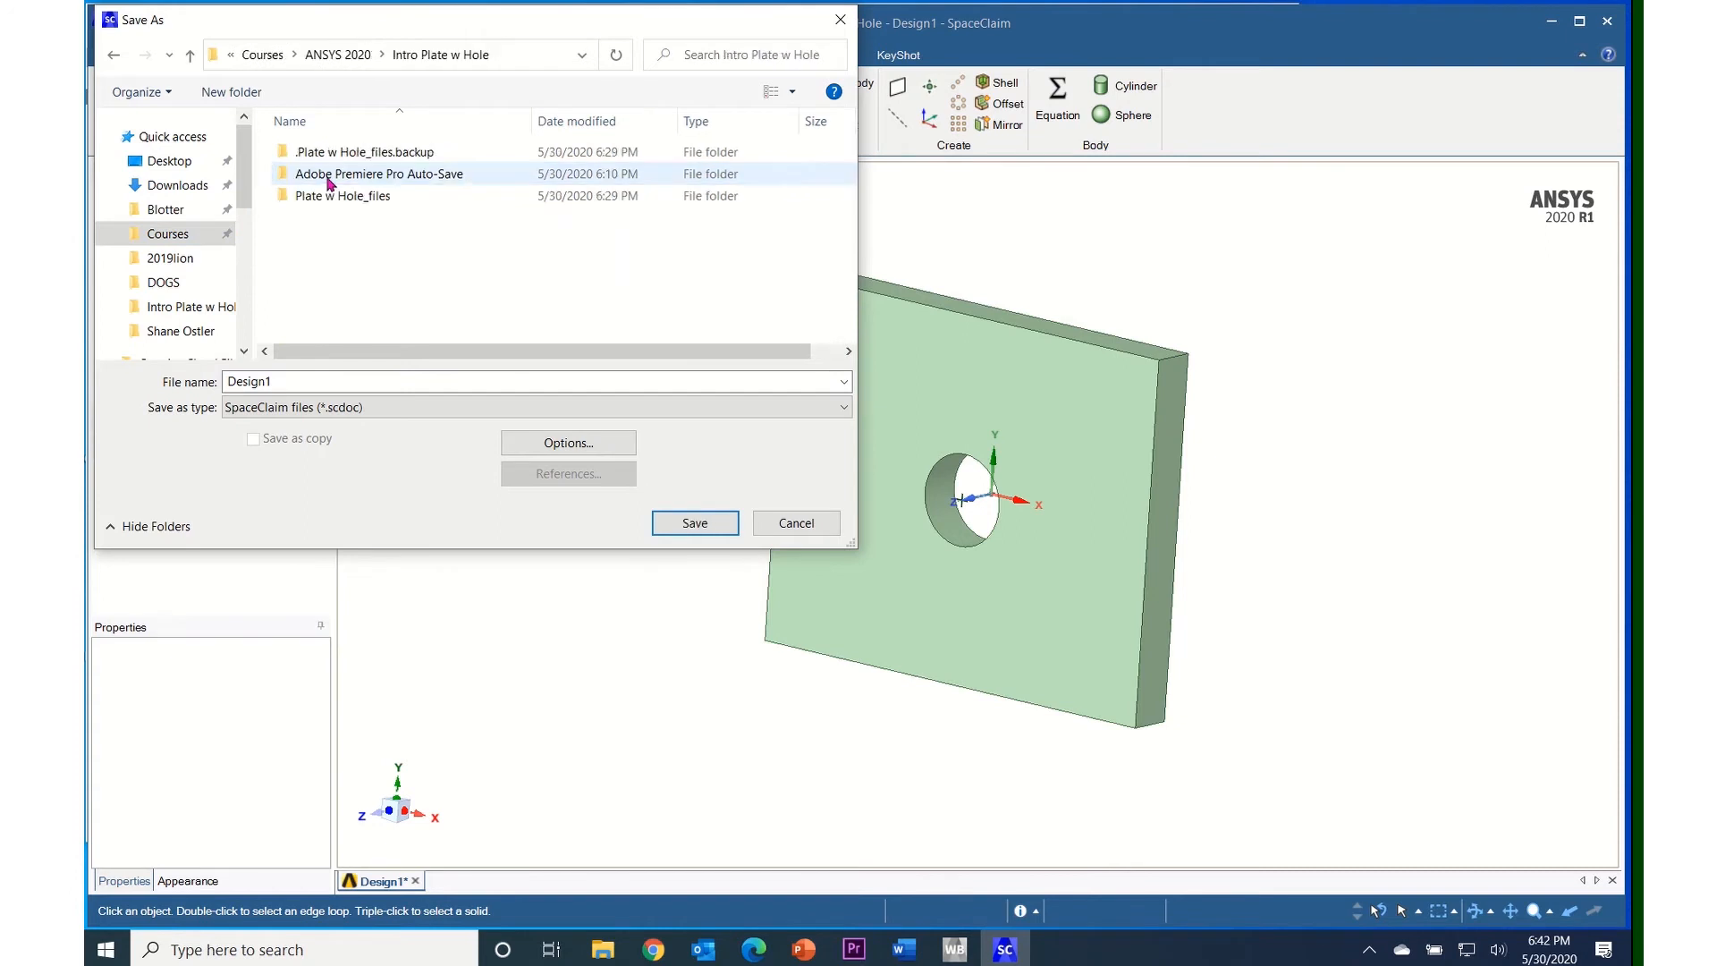
Name the file Plate w Hole and save it as a SpaceClaim (*.scdoc) file.
left_click(330, 382)
double_click(281, 383)
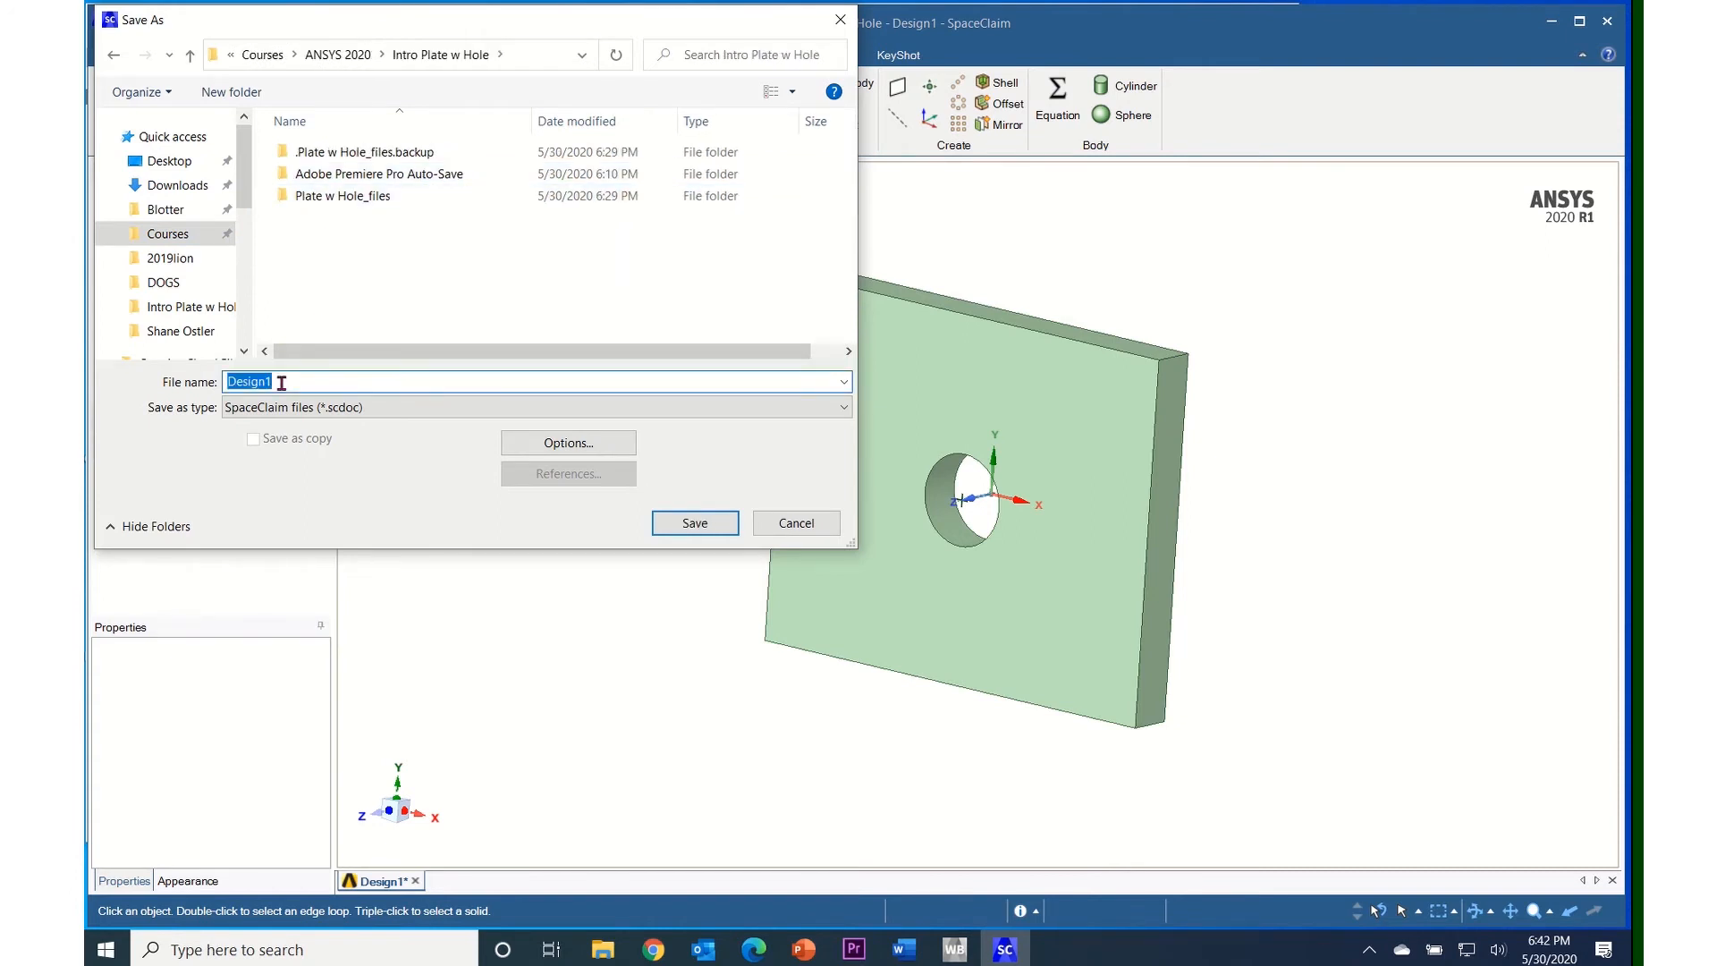
type("Plate")
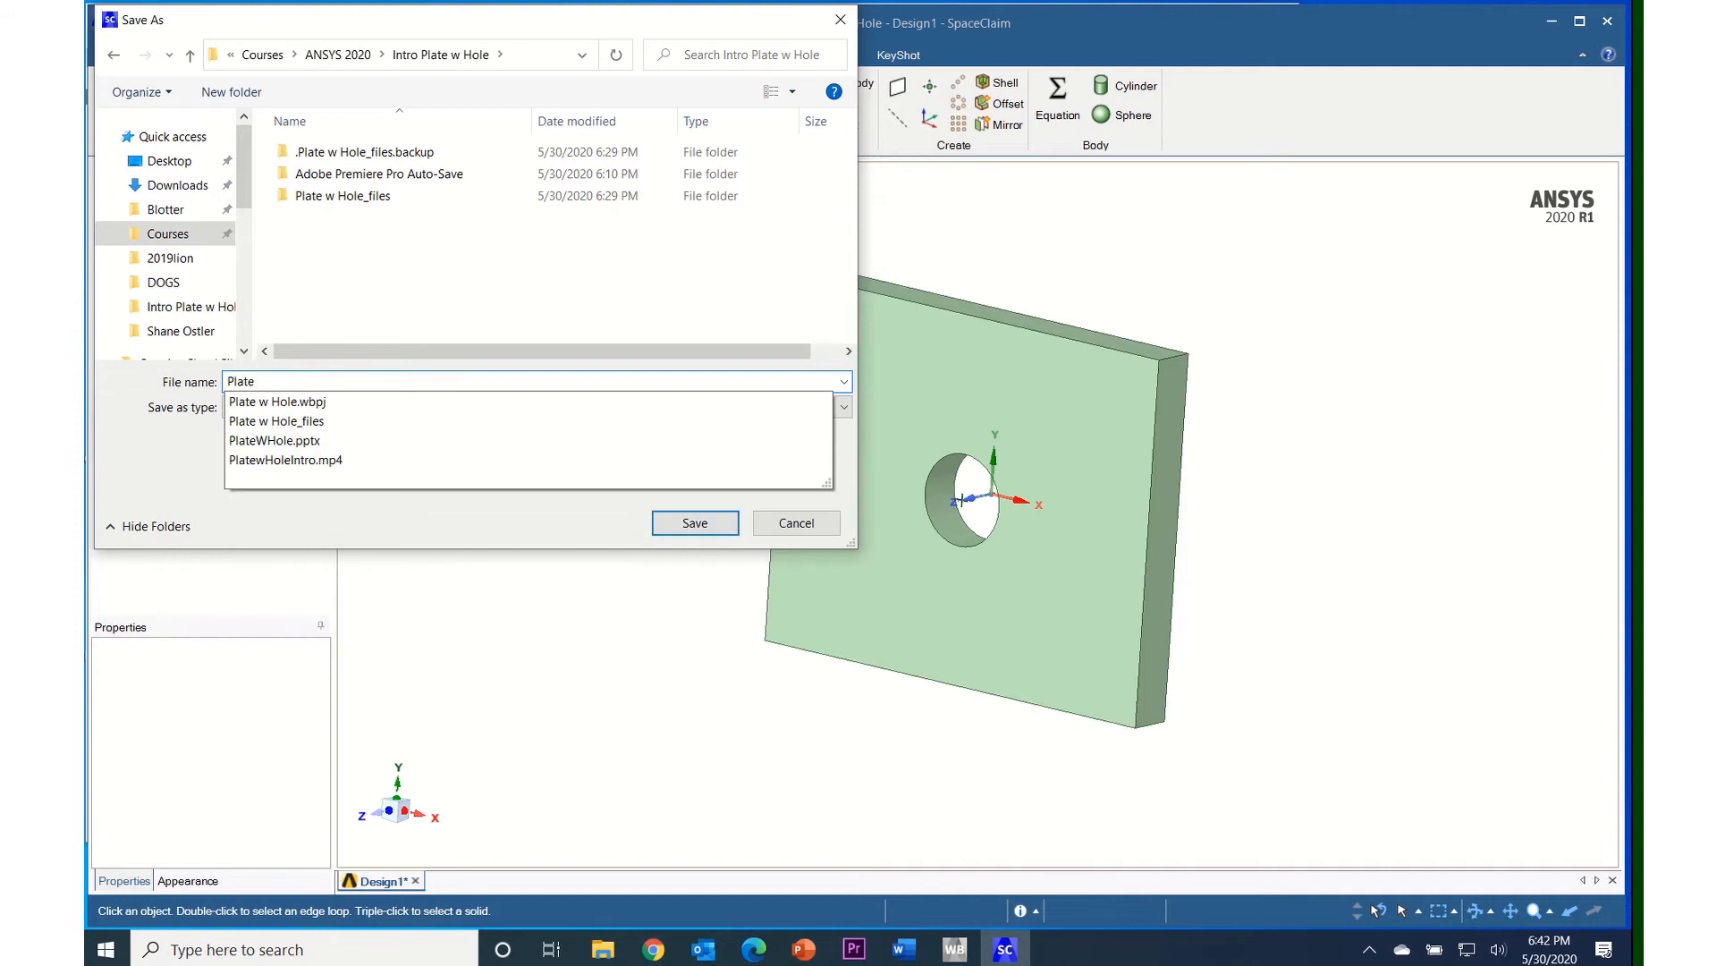
type(" w H")
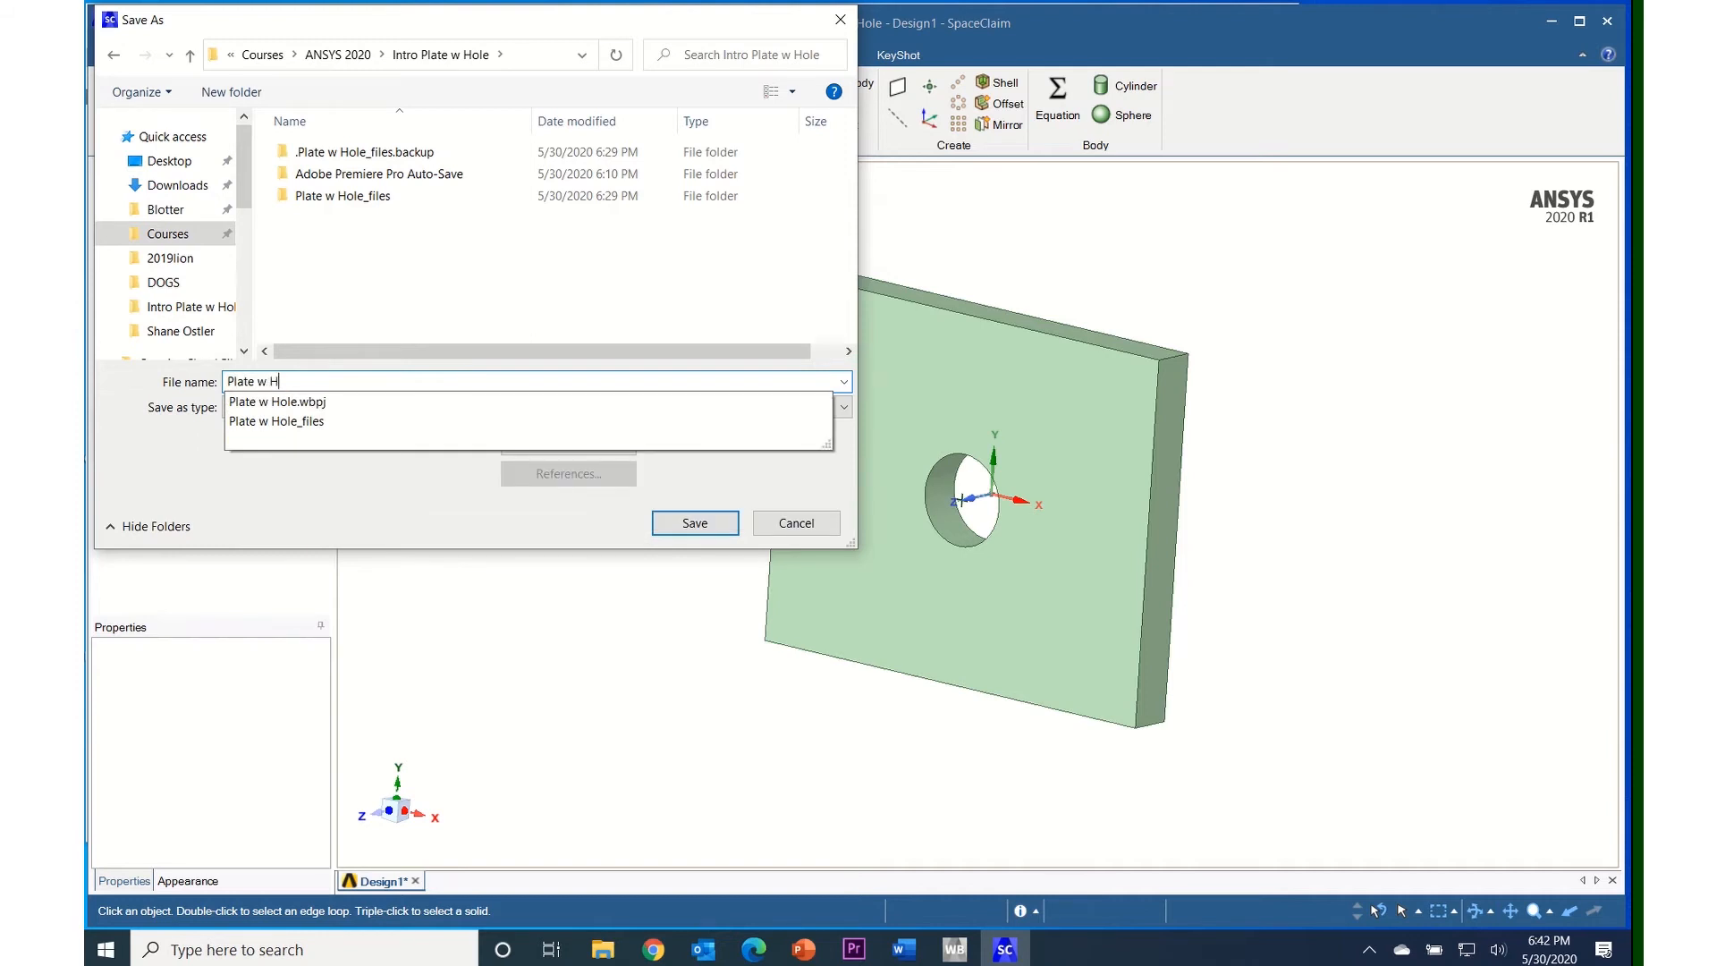
type("ole")
left_click(365, 527)
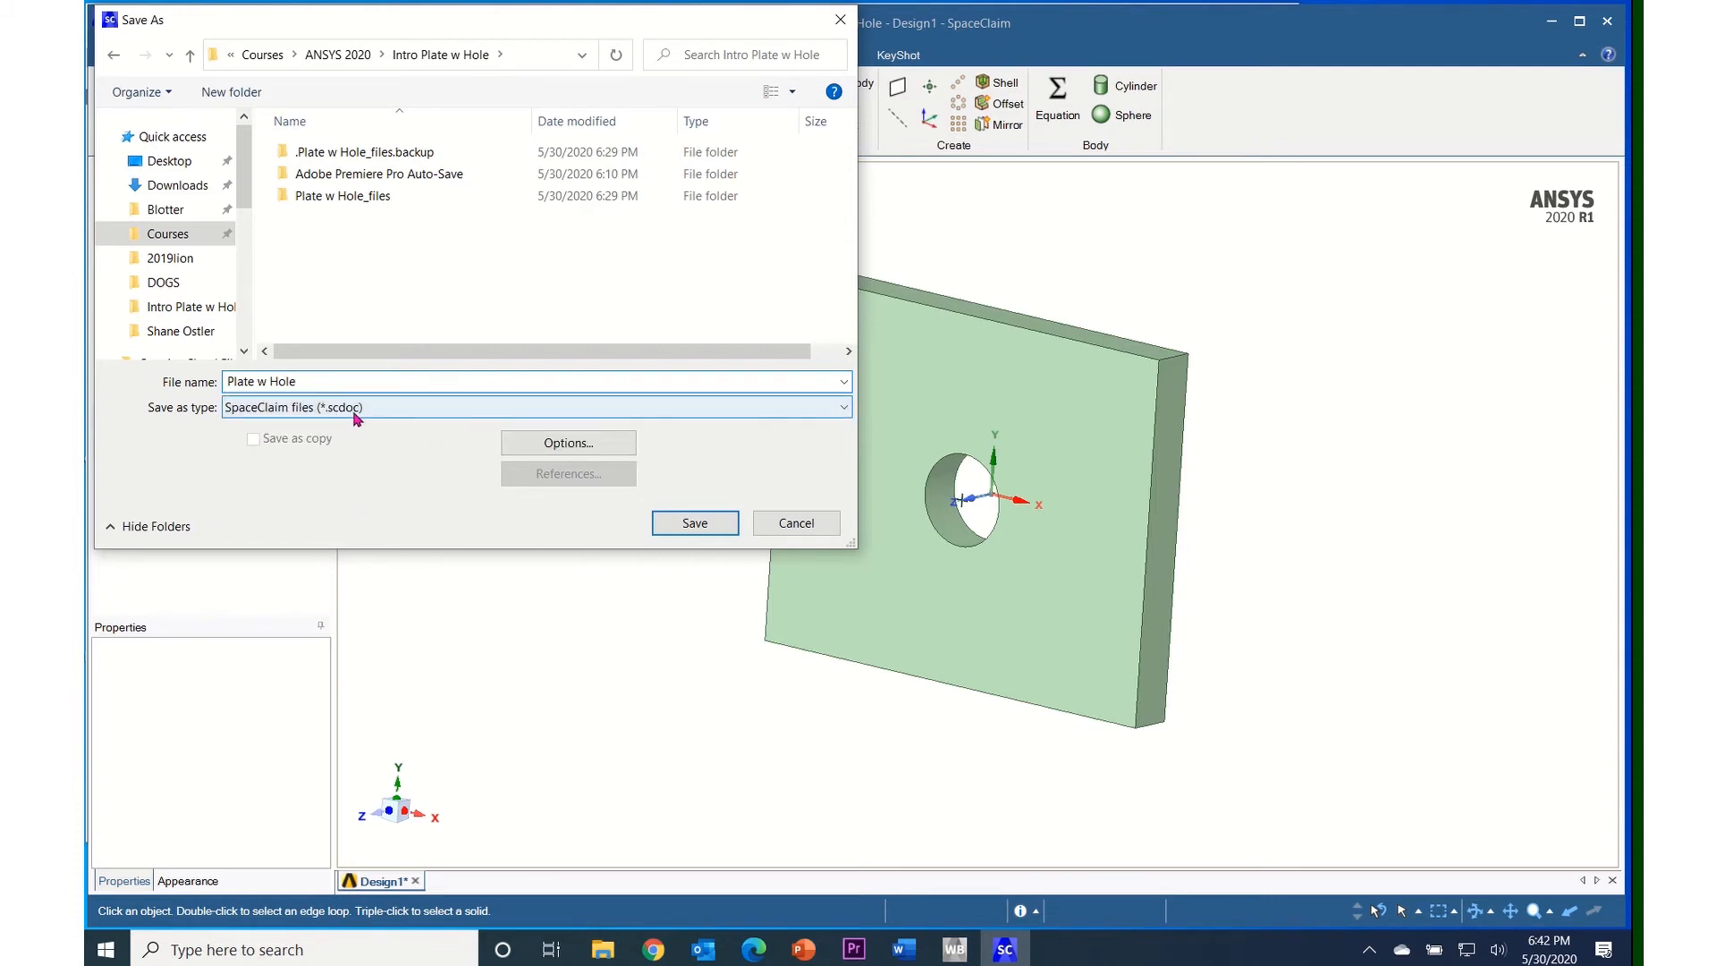
left_click(684, 523)
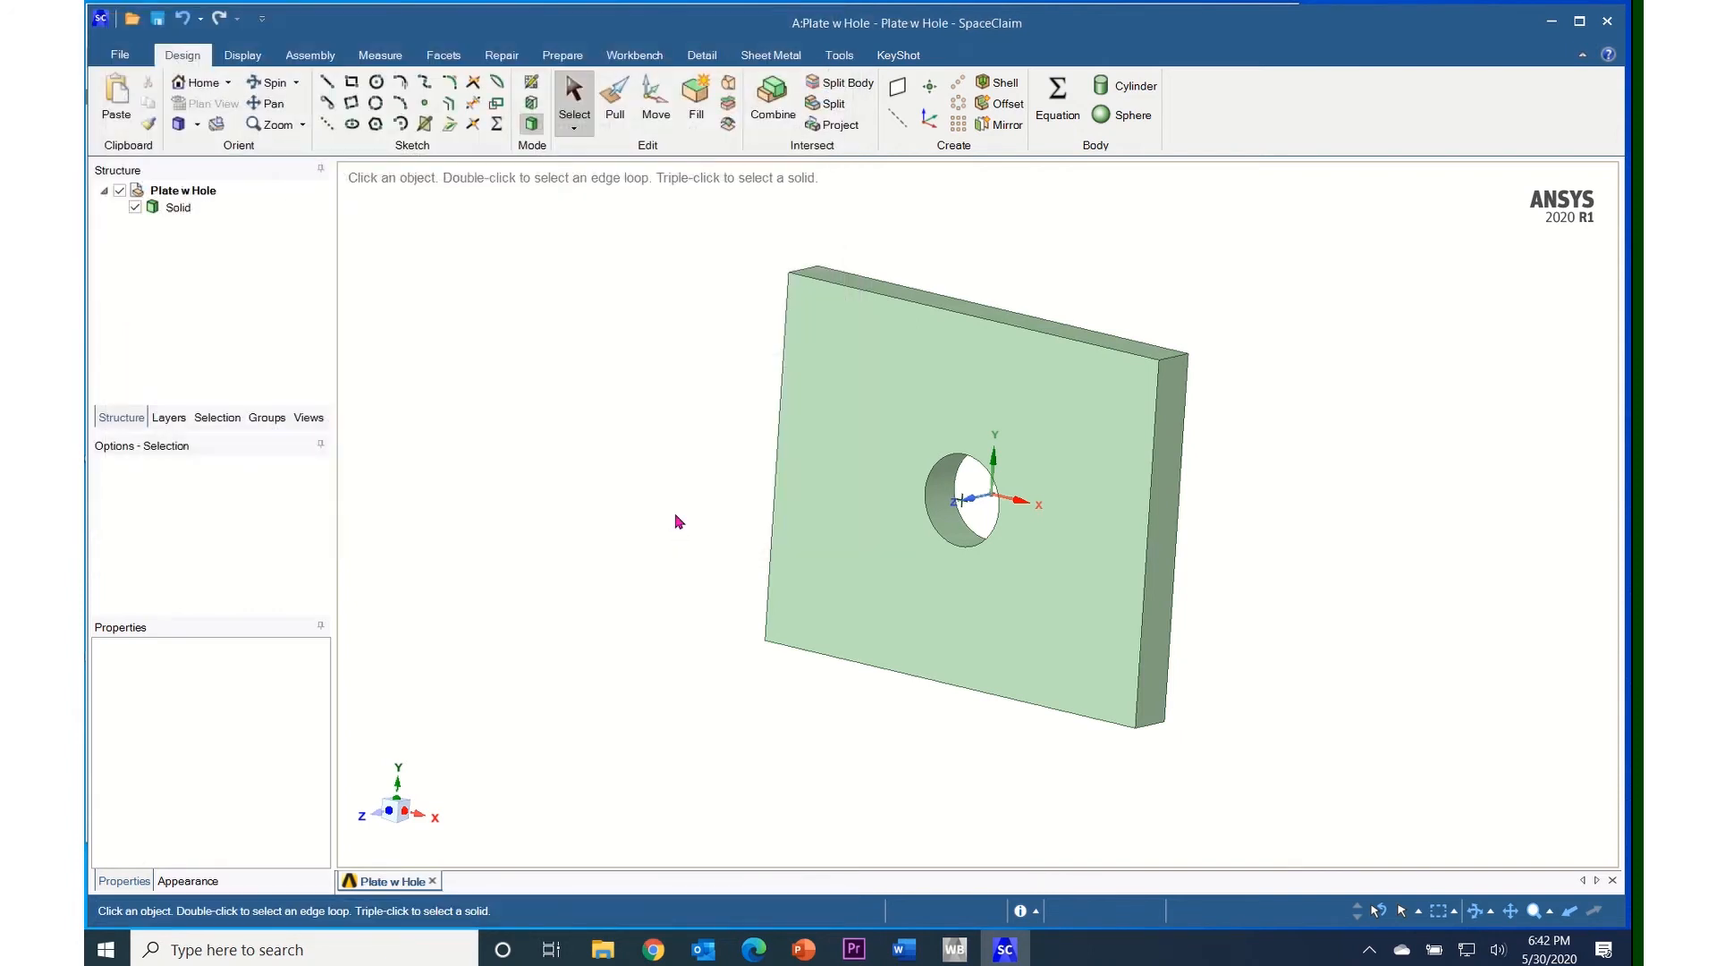
Switch back to Workbench and open the Model of the Static Structural system in Mechanical.
left_click(1552, 23)
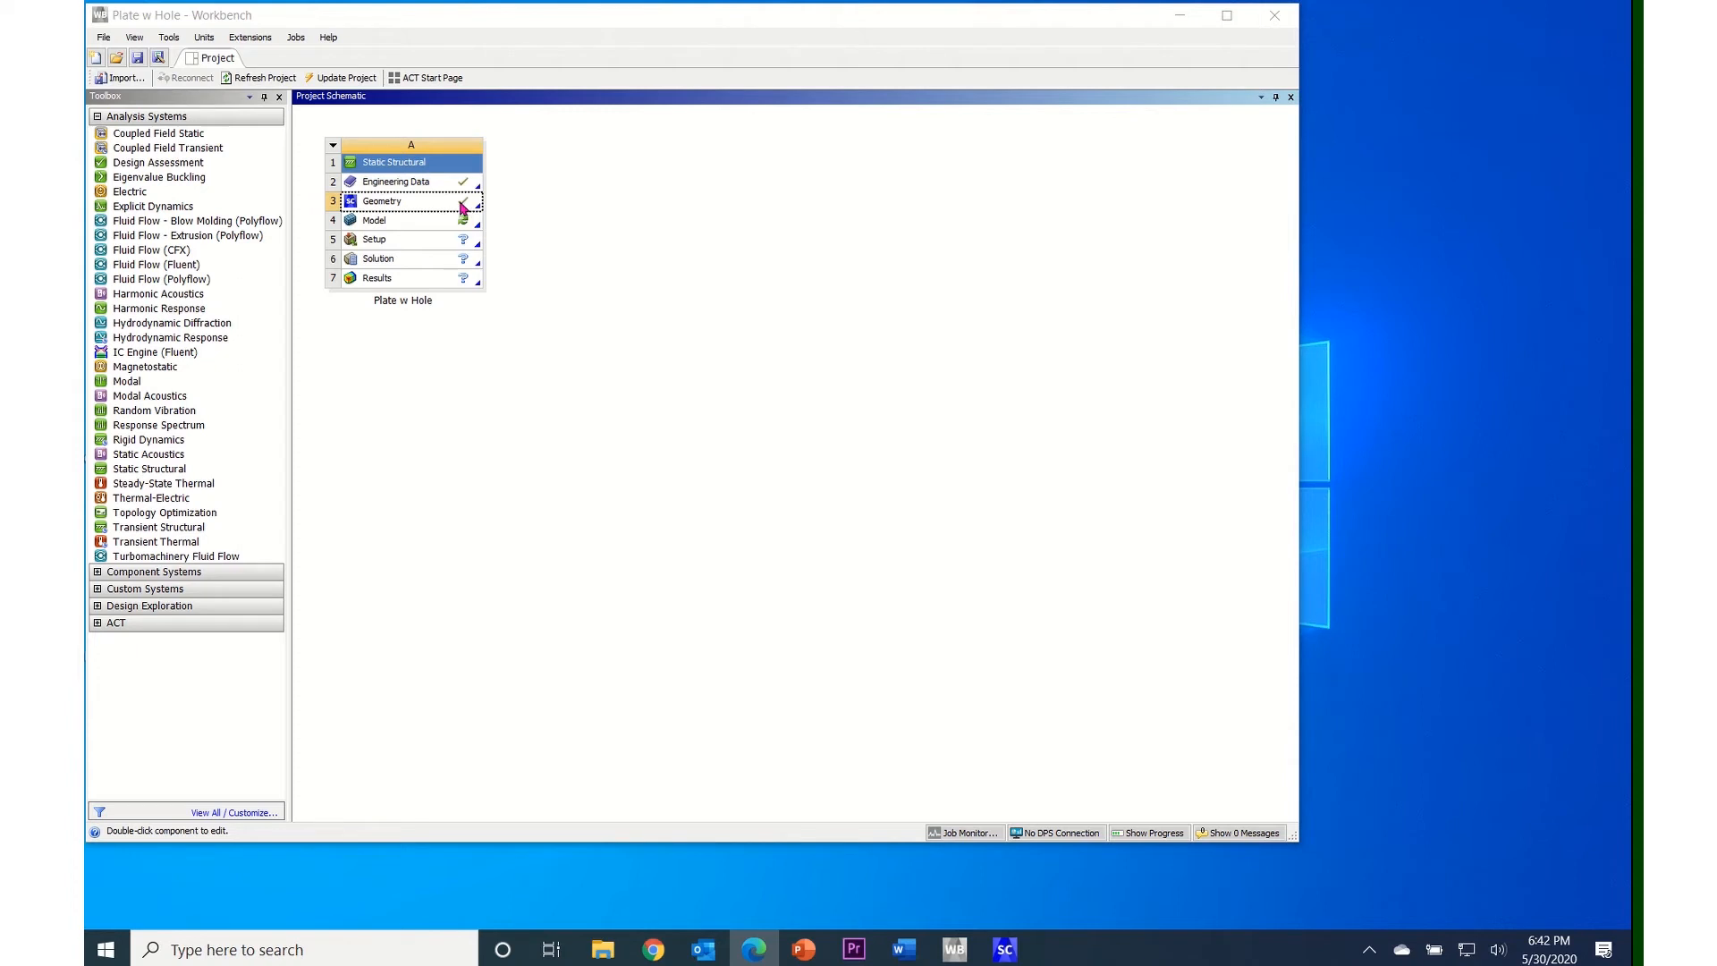
double_click(414, 227)
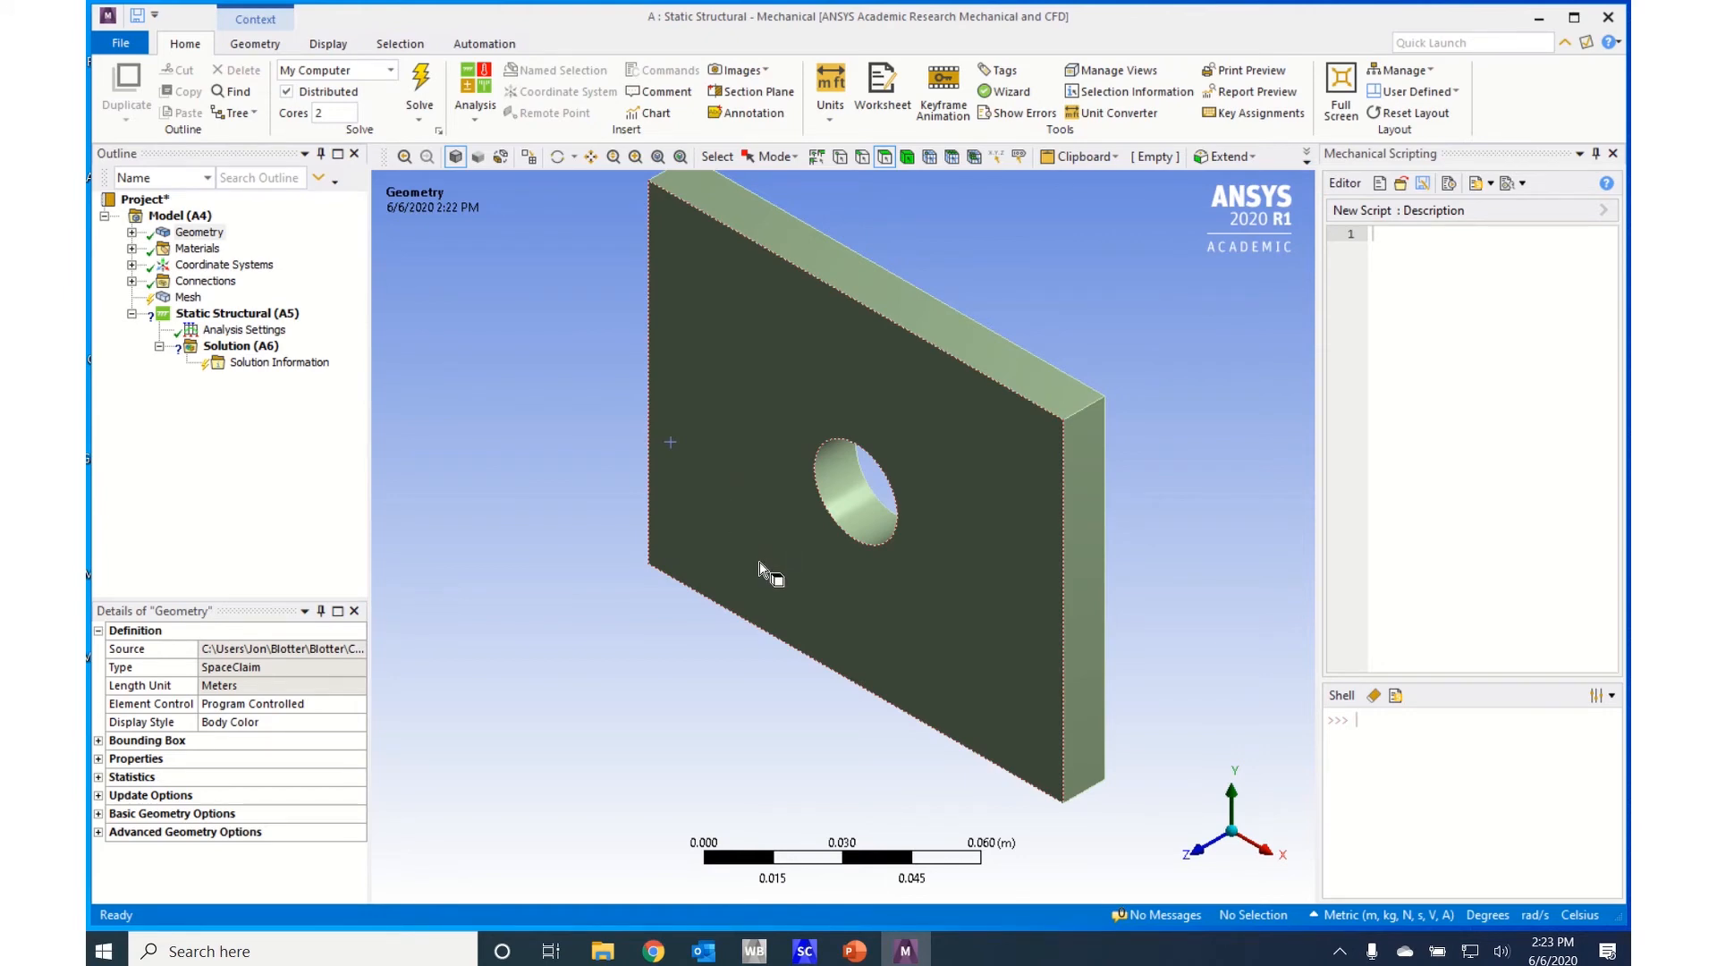
Examine the imported plate and its hole from several angles and distances, ending with the whole part fitted in view.
middle_click_drag(805, 537, 765, 539, "ctrl")
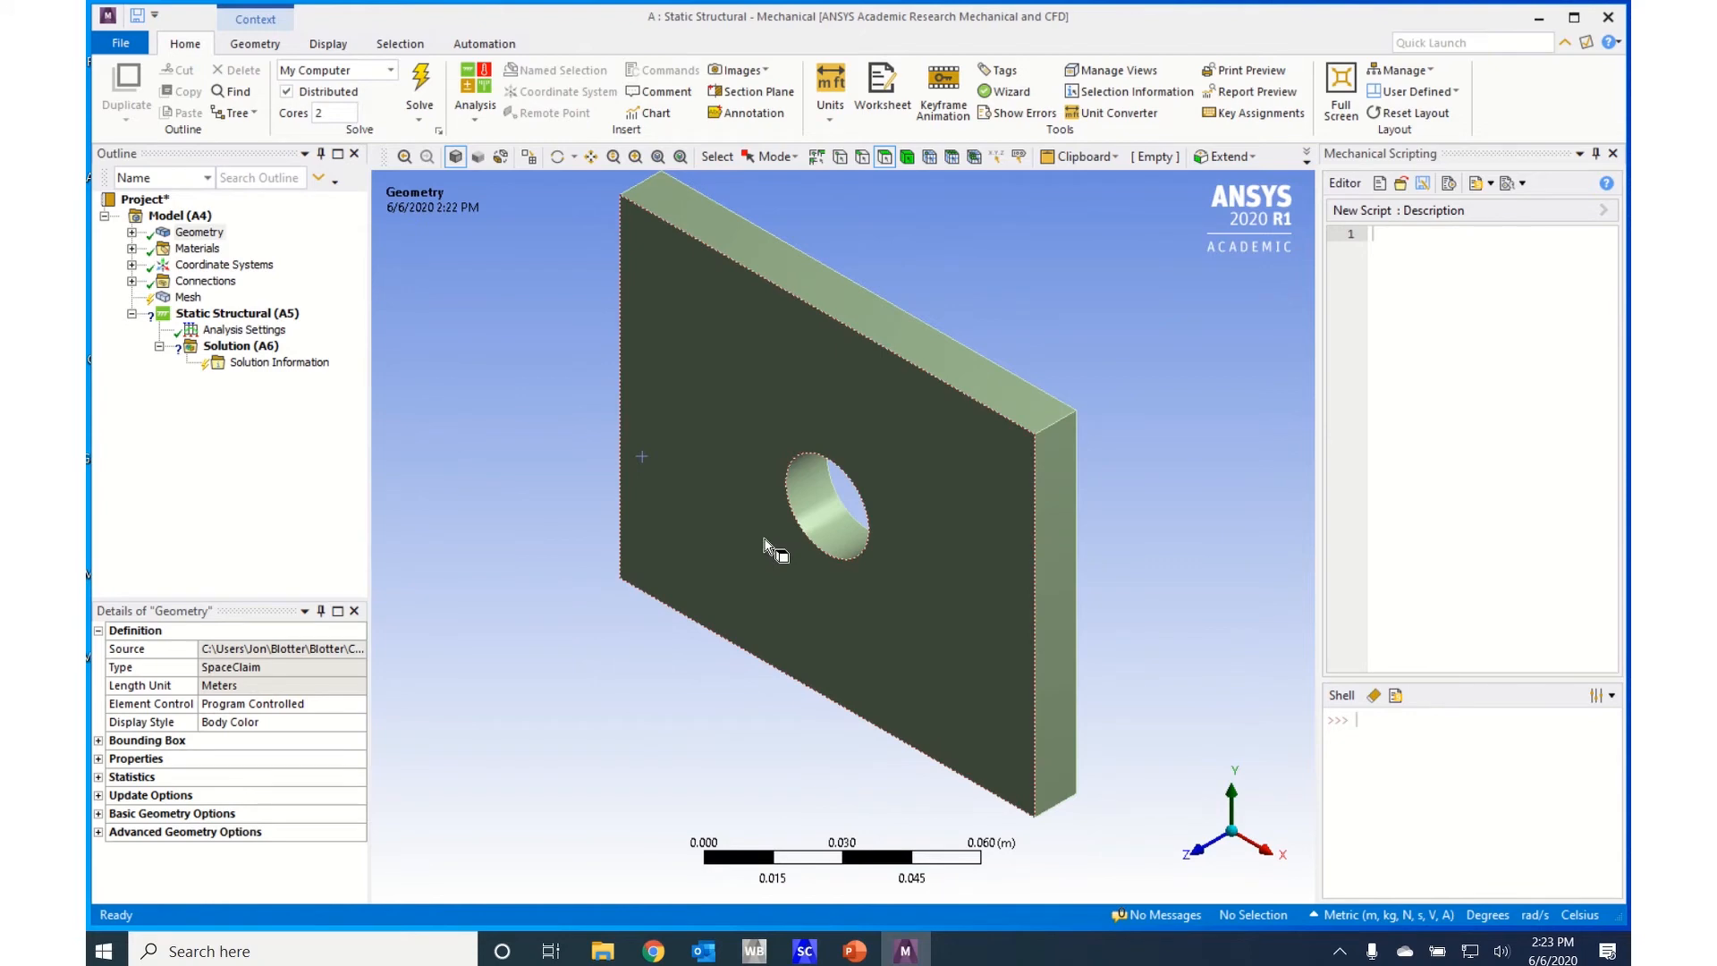
scroll(760, 557, "up", 4)
scroll(760, 558, "down", 5)
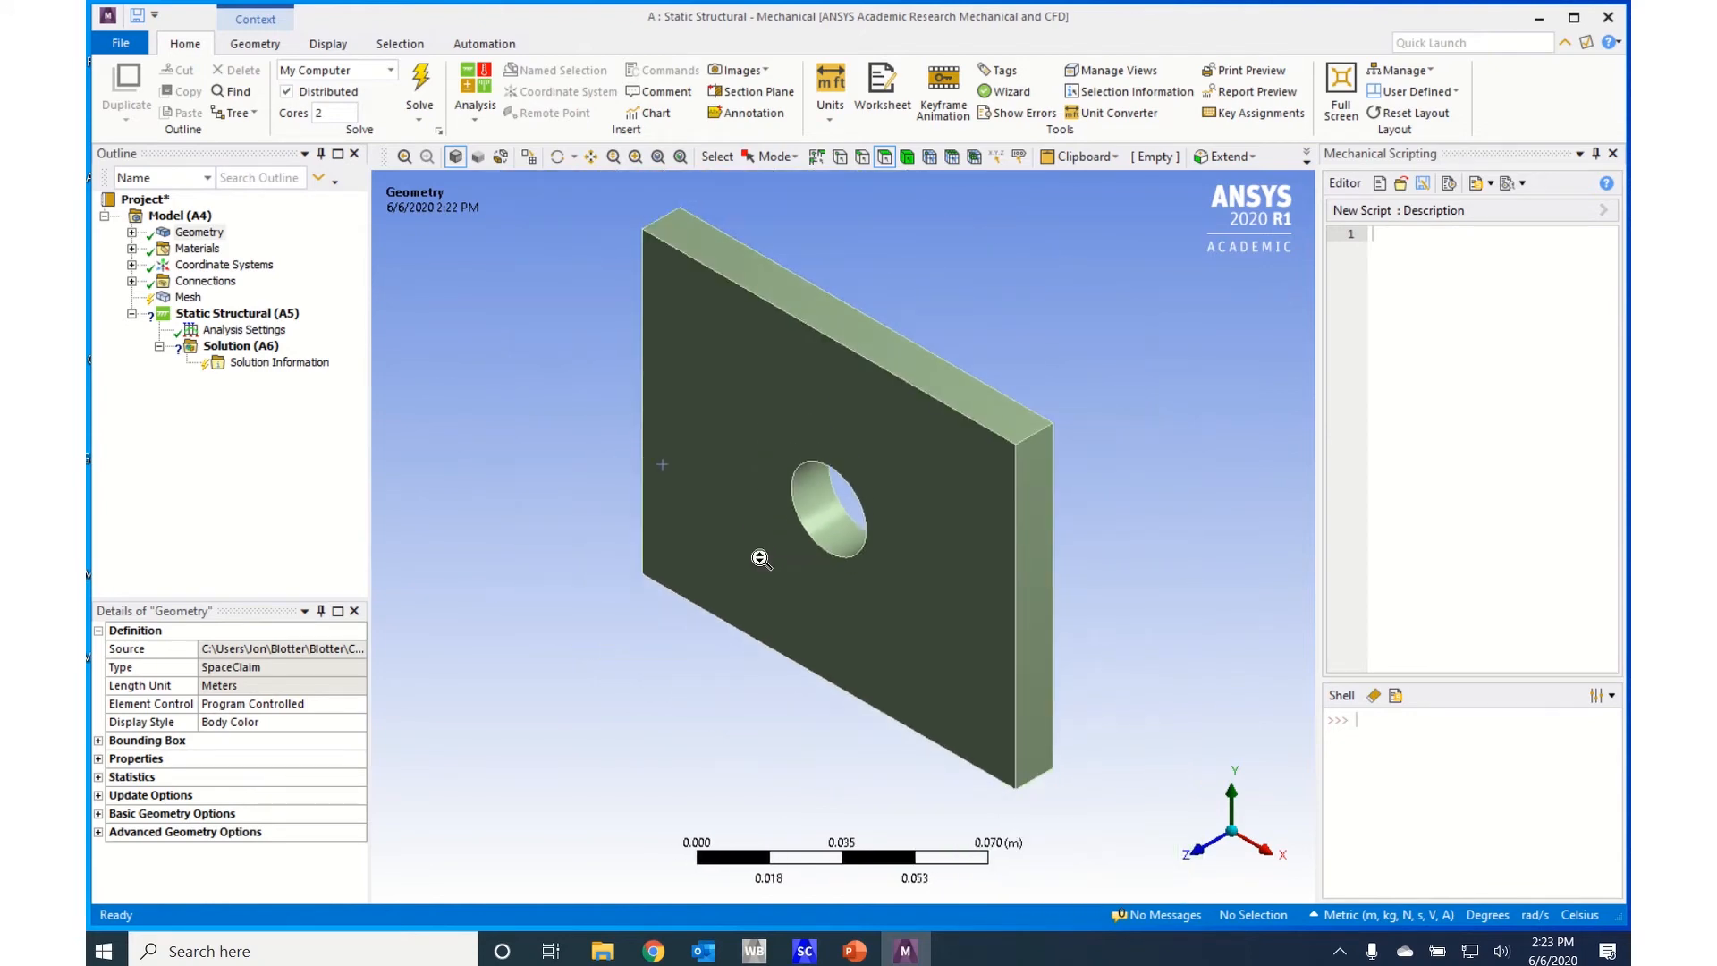
scroll(761, 558, "down", 3)
scroll(759, 561, "up", 5)
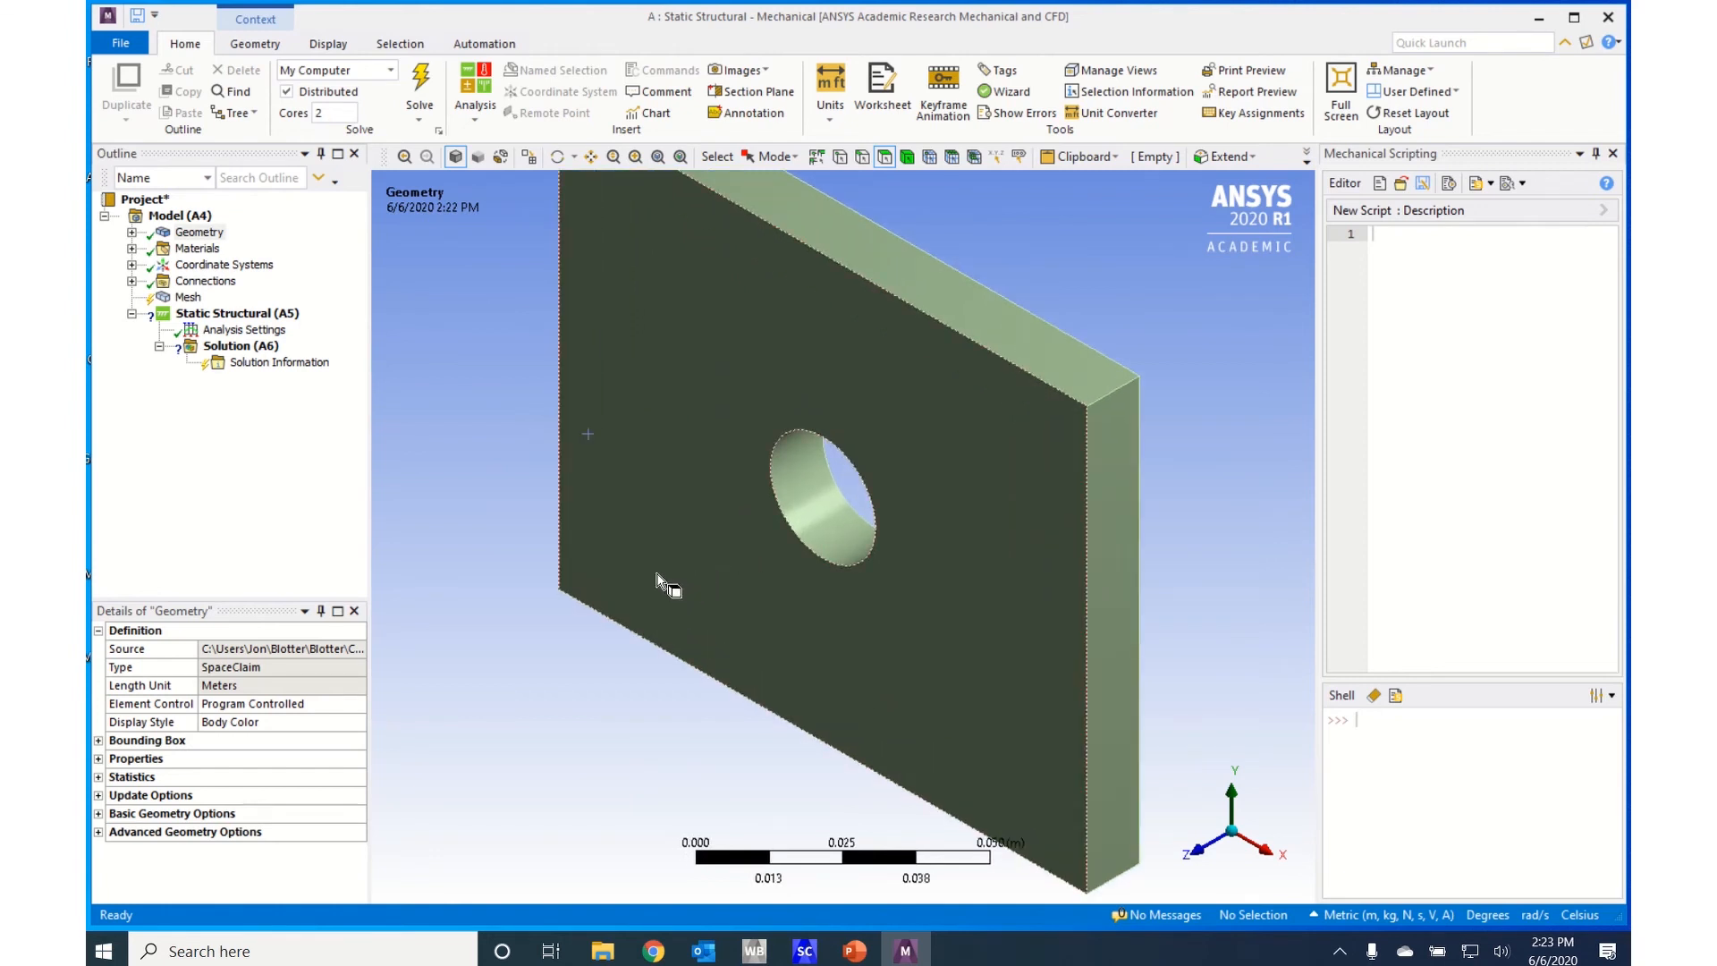
middle_click_drag(609, 548, 751, 582)
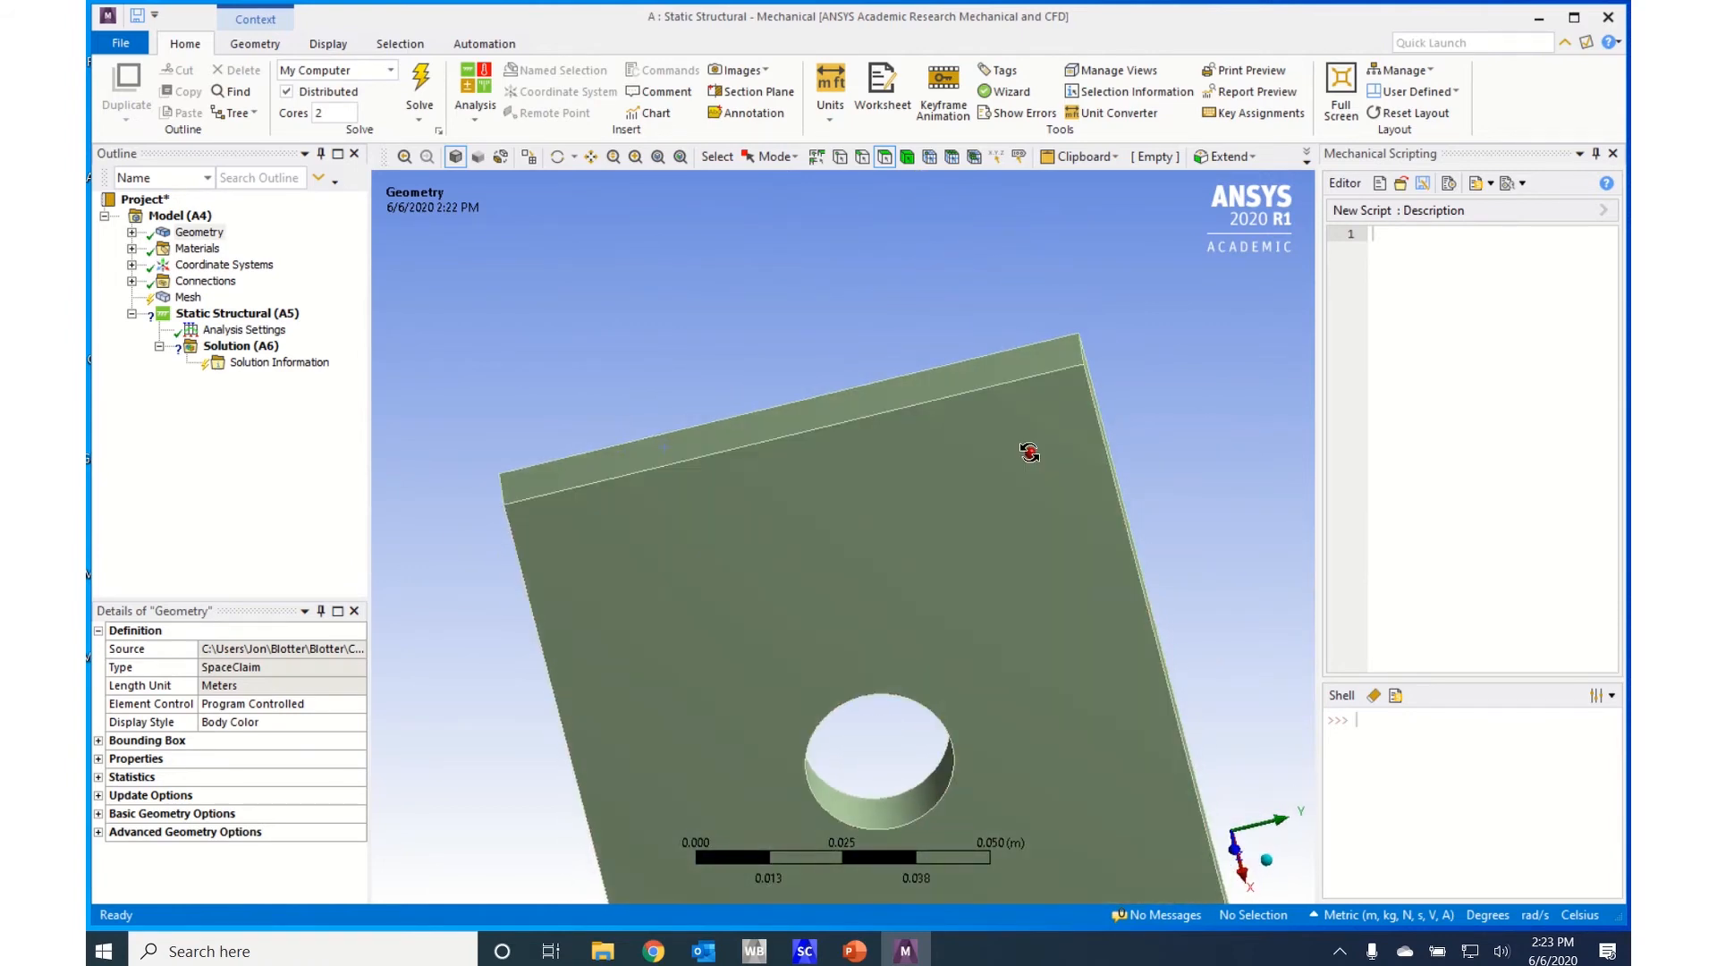
middle_click_drag(1030, 454, 903, 329)
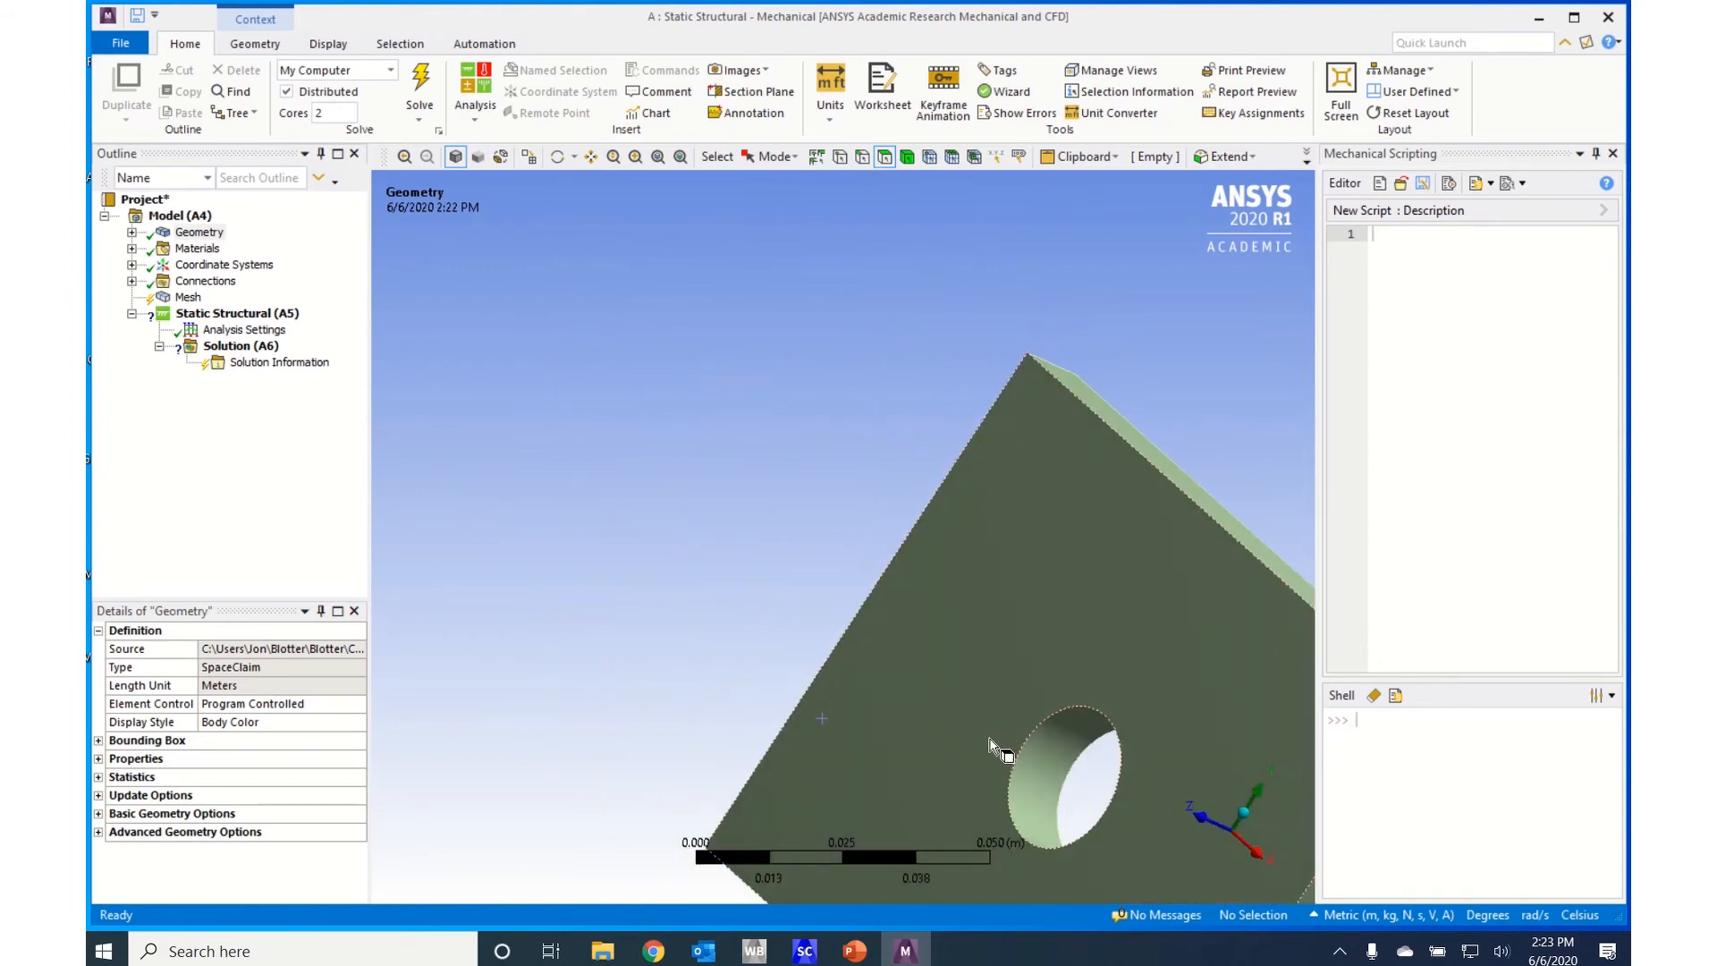
middle_click_drag(994, 745, 984, 787)
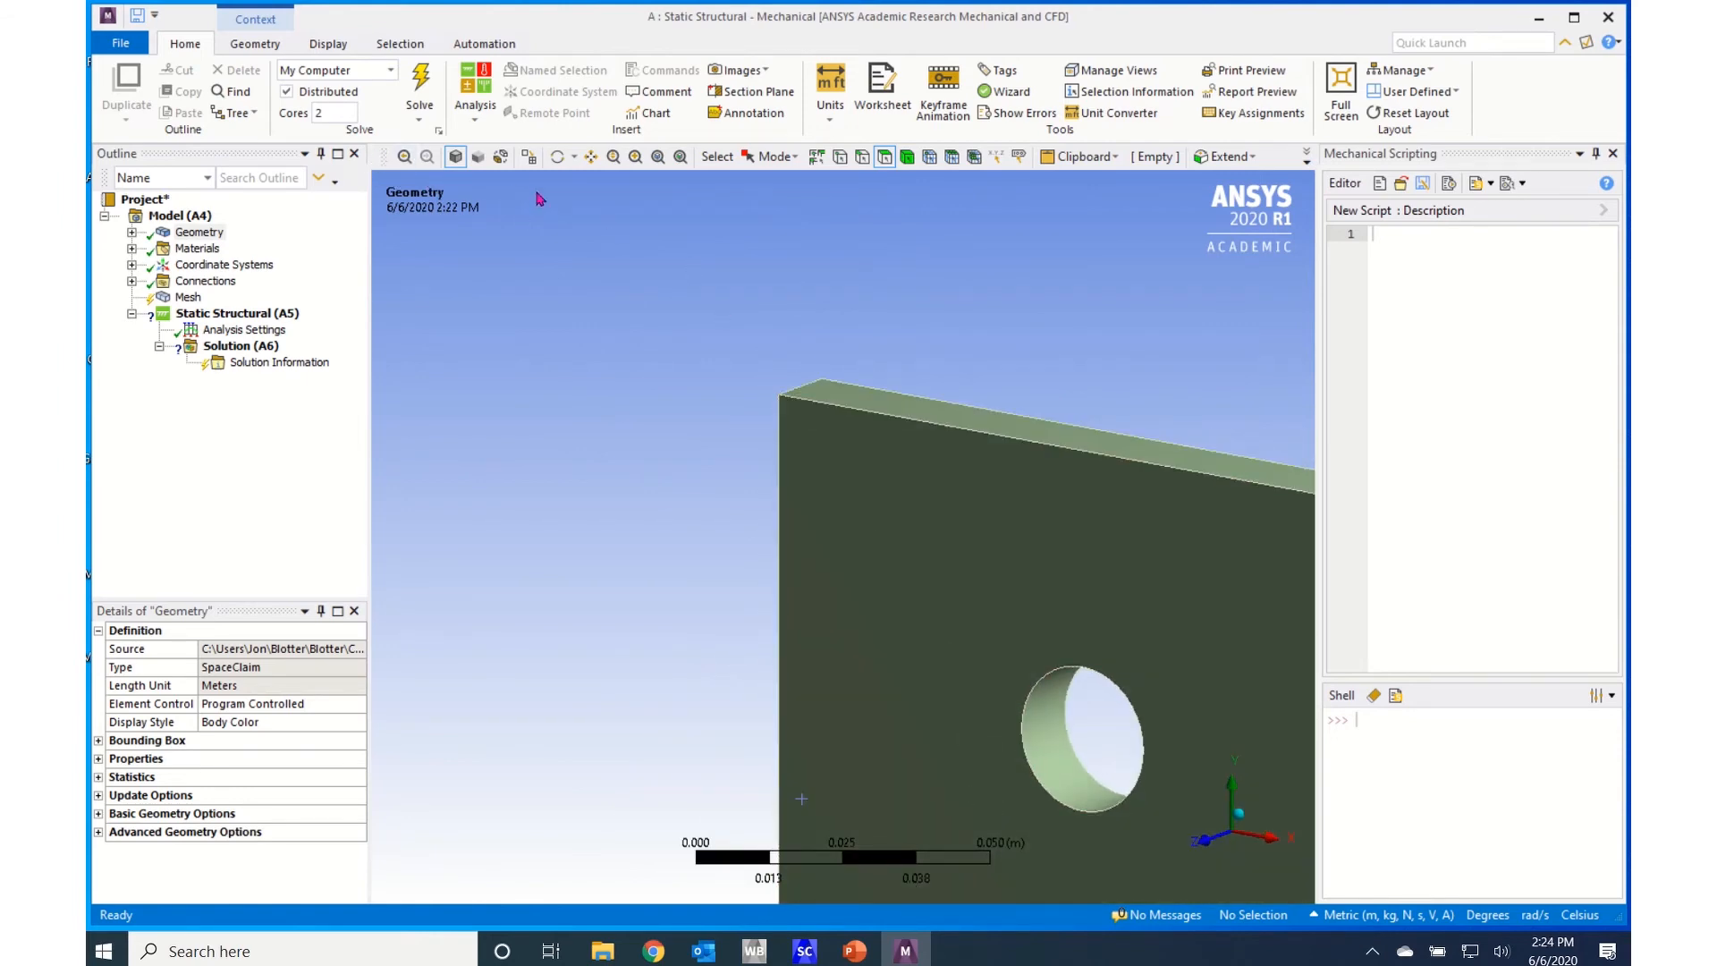
left_click(657, 157)
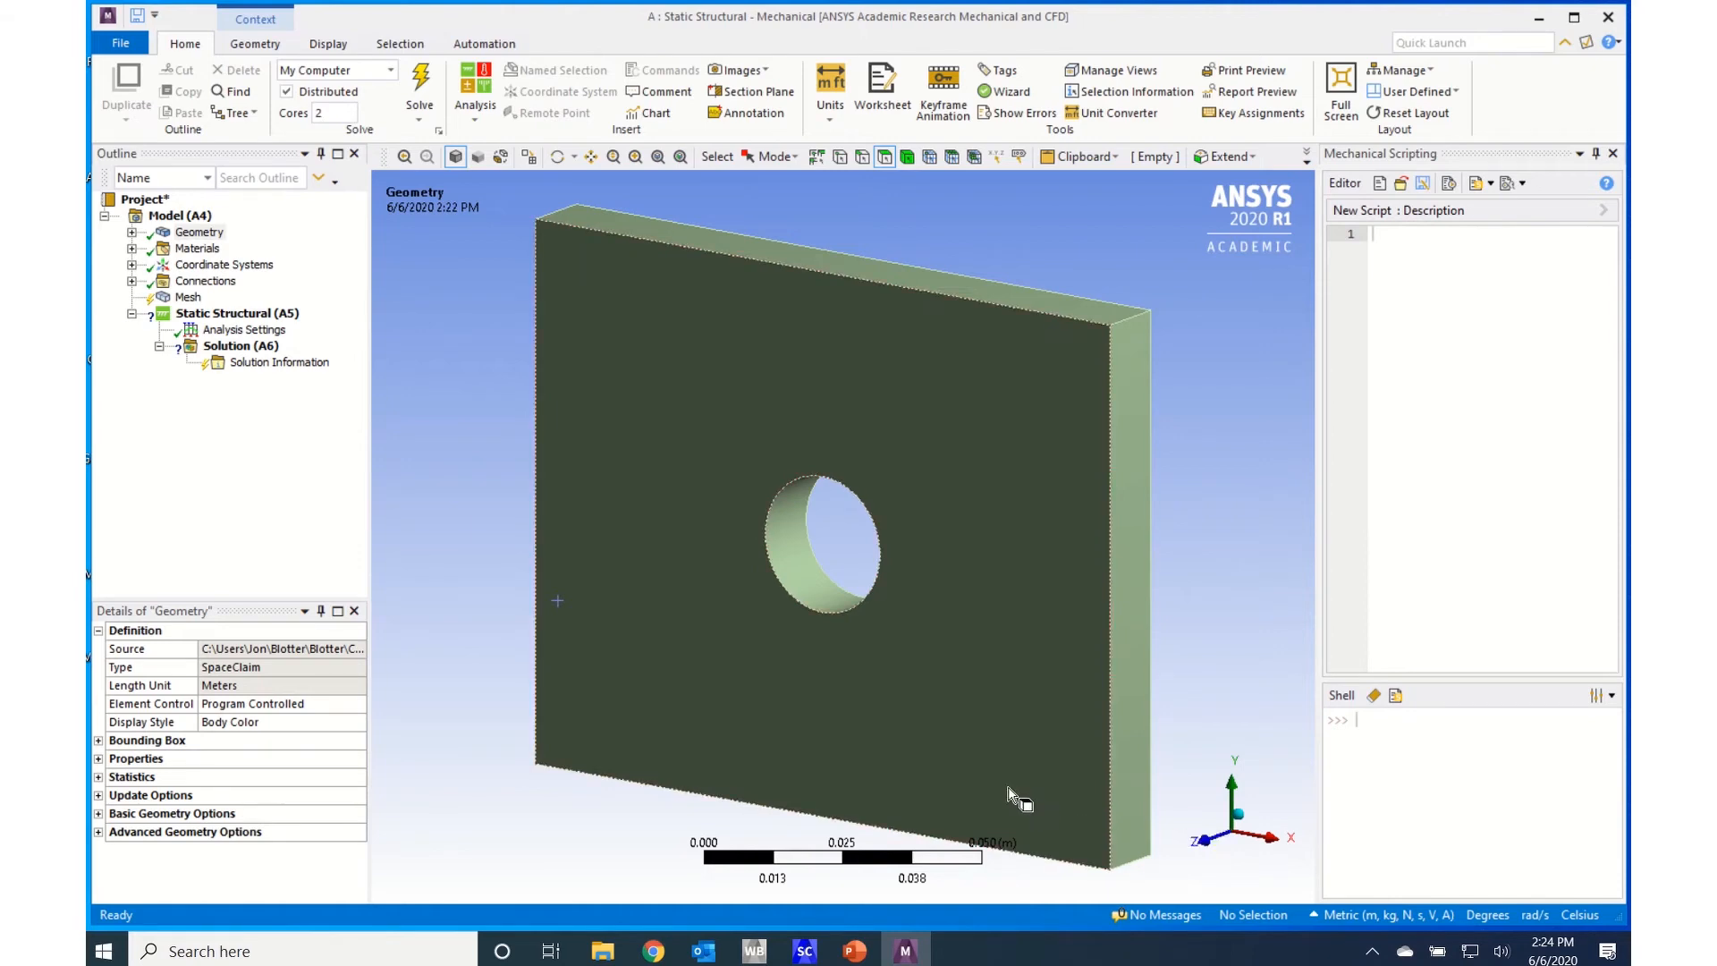
Set the unit system to U.S. Customary (in, lbm, lbf, °F, s, V, A).
scroll(1009, 795, "down", 3)
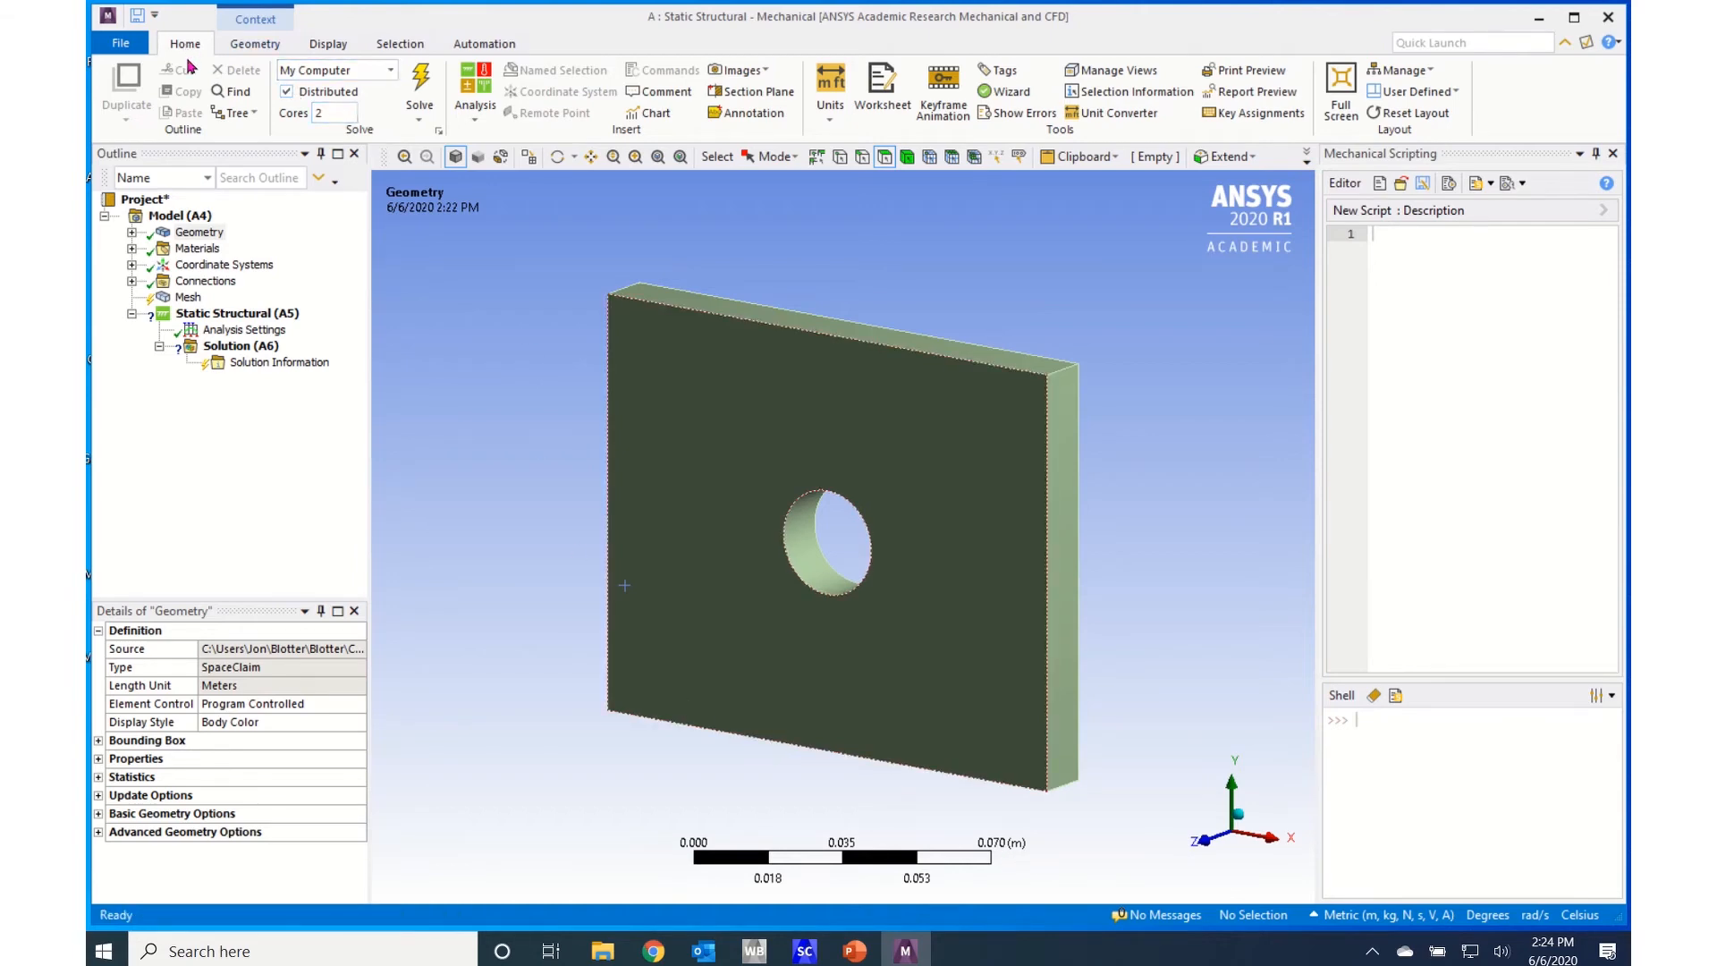
left_click(831, 115)
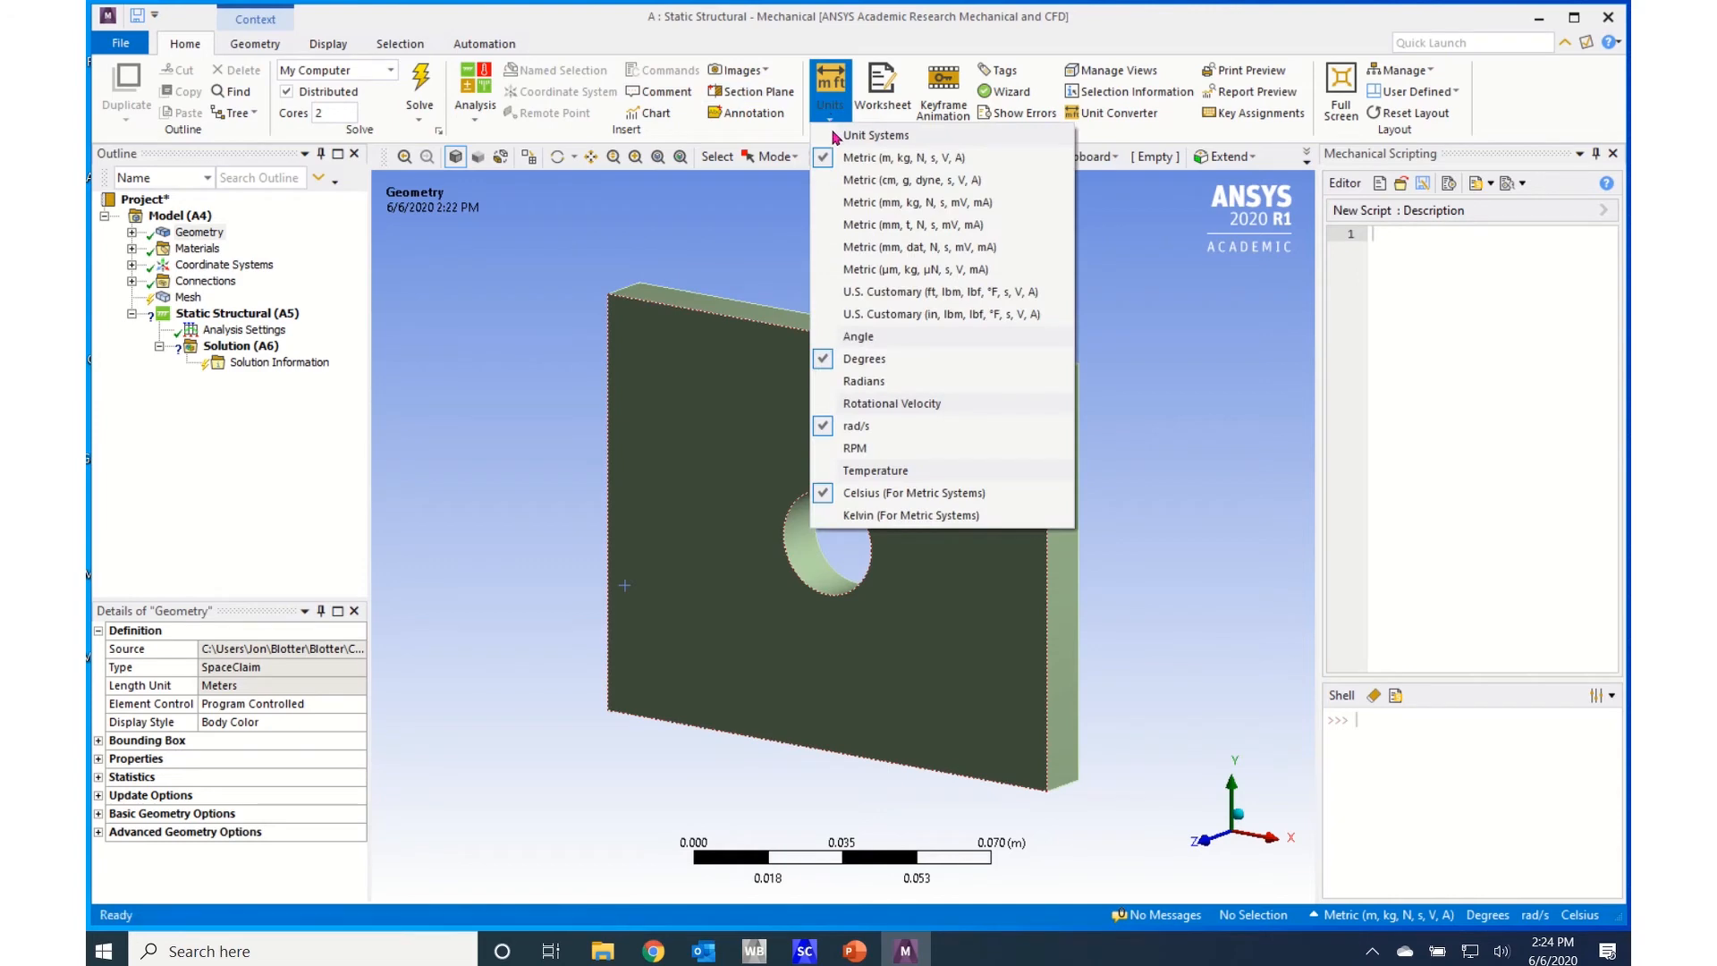
left_click(855, 314)
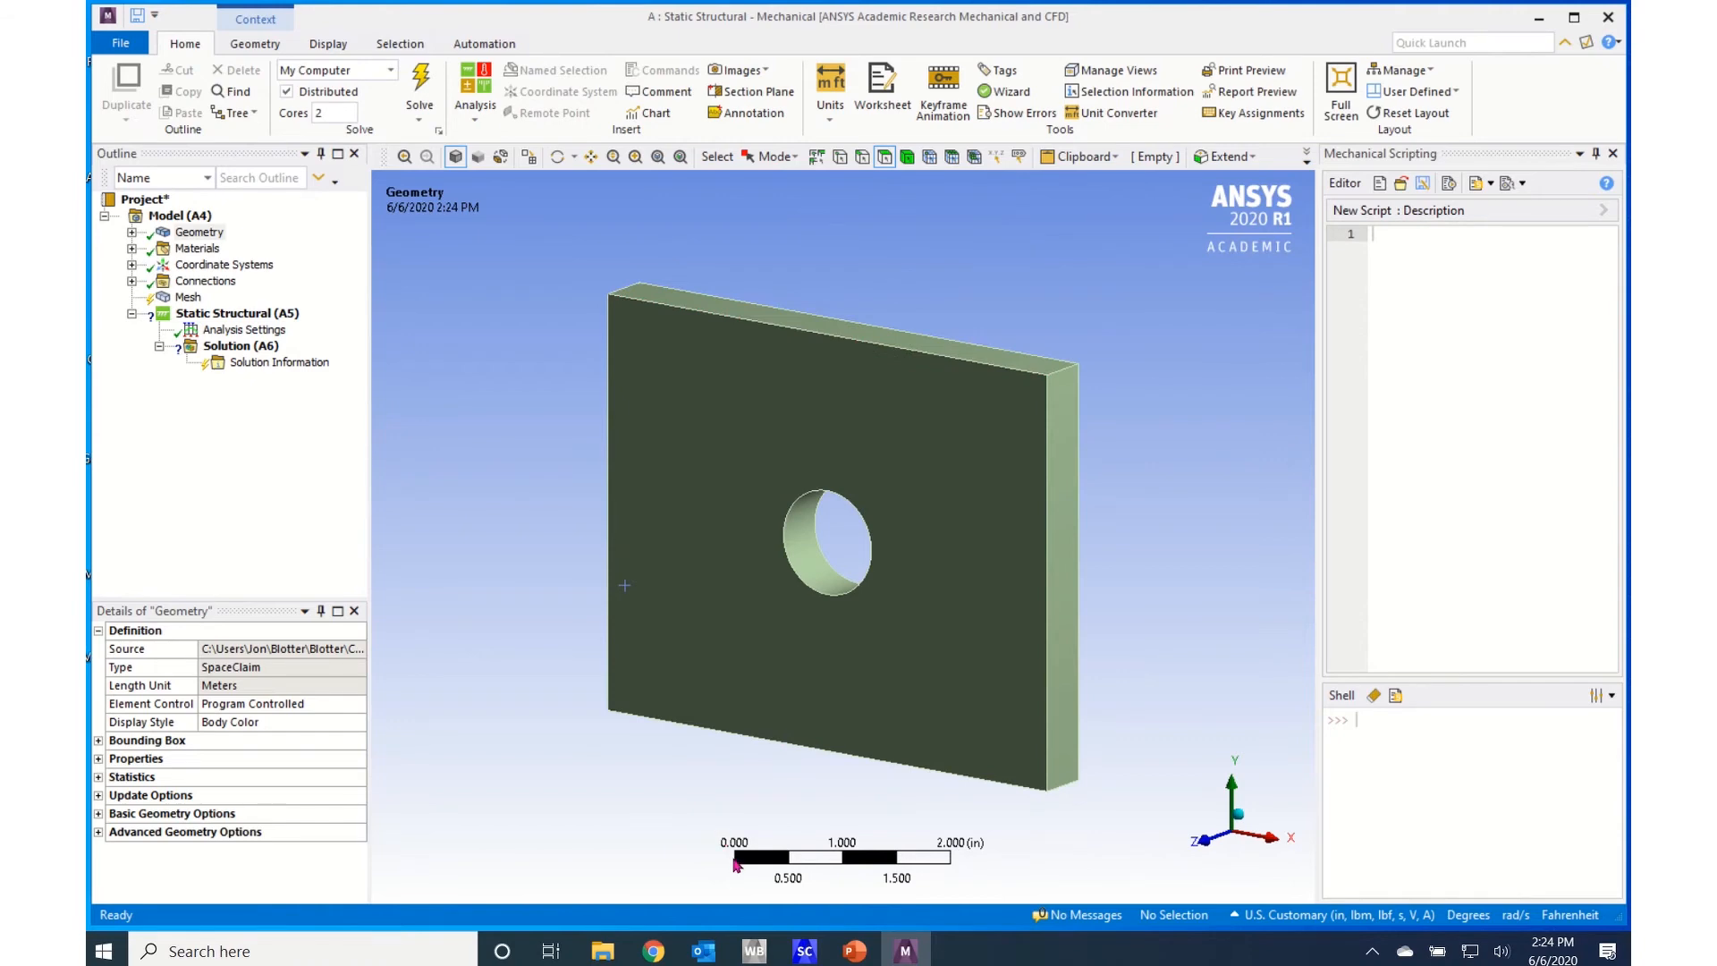
scroll(888, 775, "down", 2)
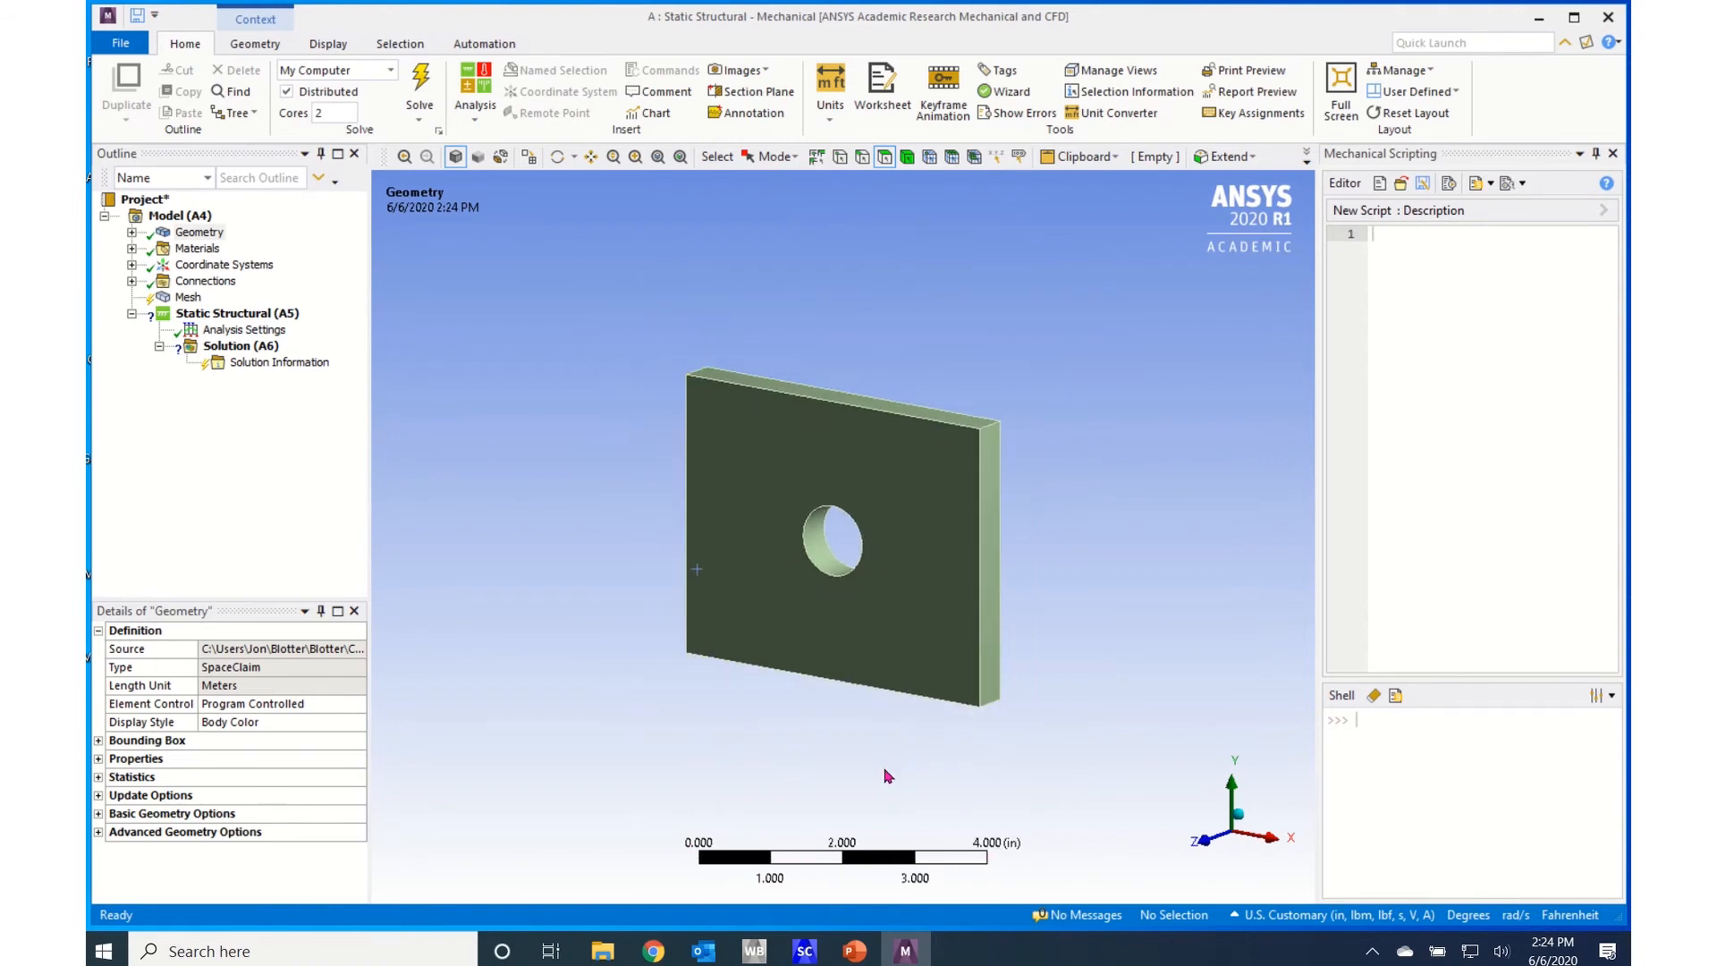
scroll(888, 776, "up", 2)
scroll(888, 775, "up", 2)
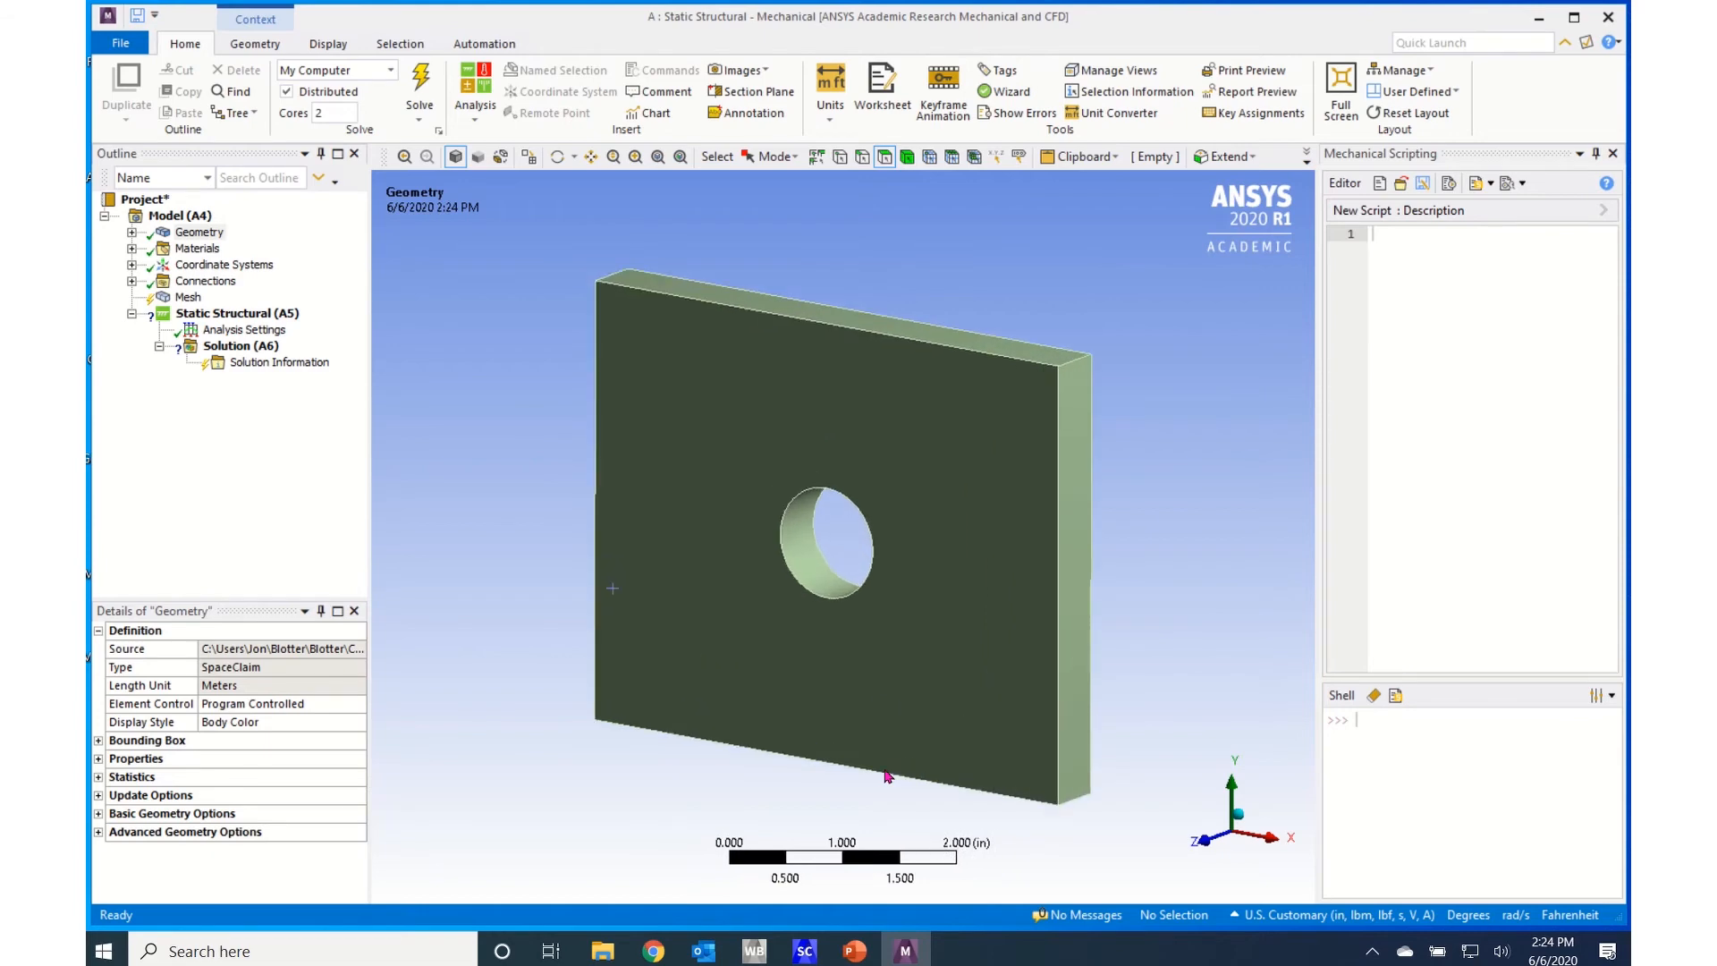
scroll(888, 776, "down", 2)
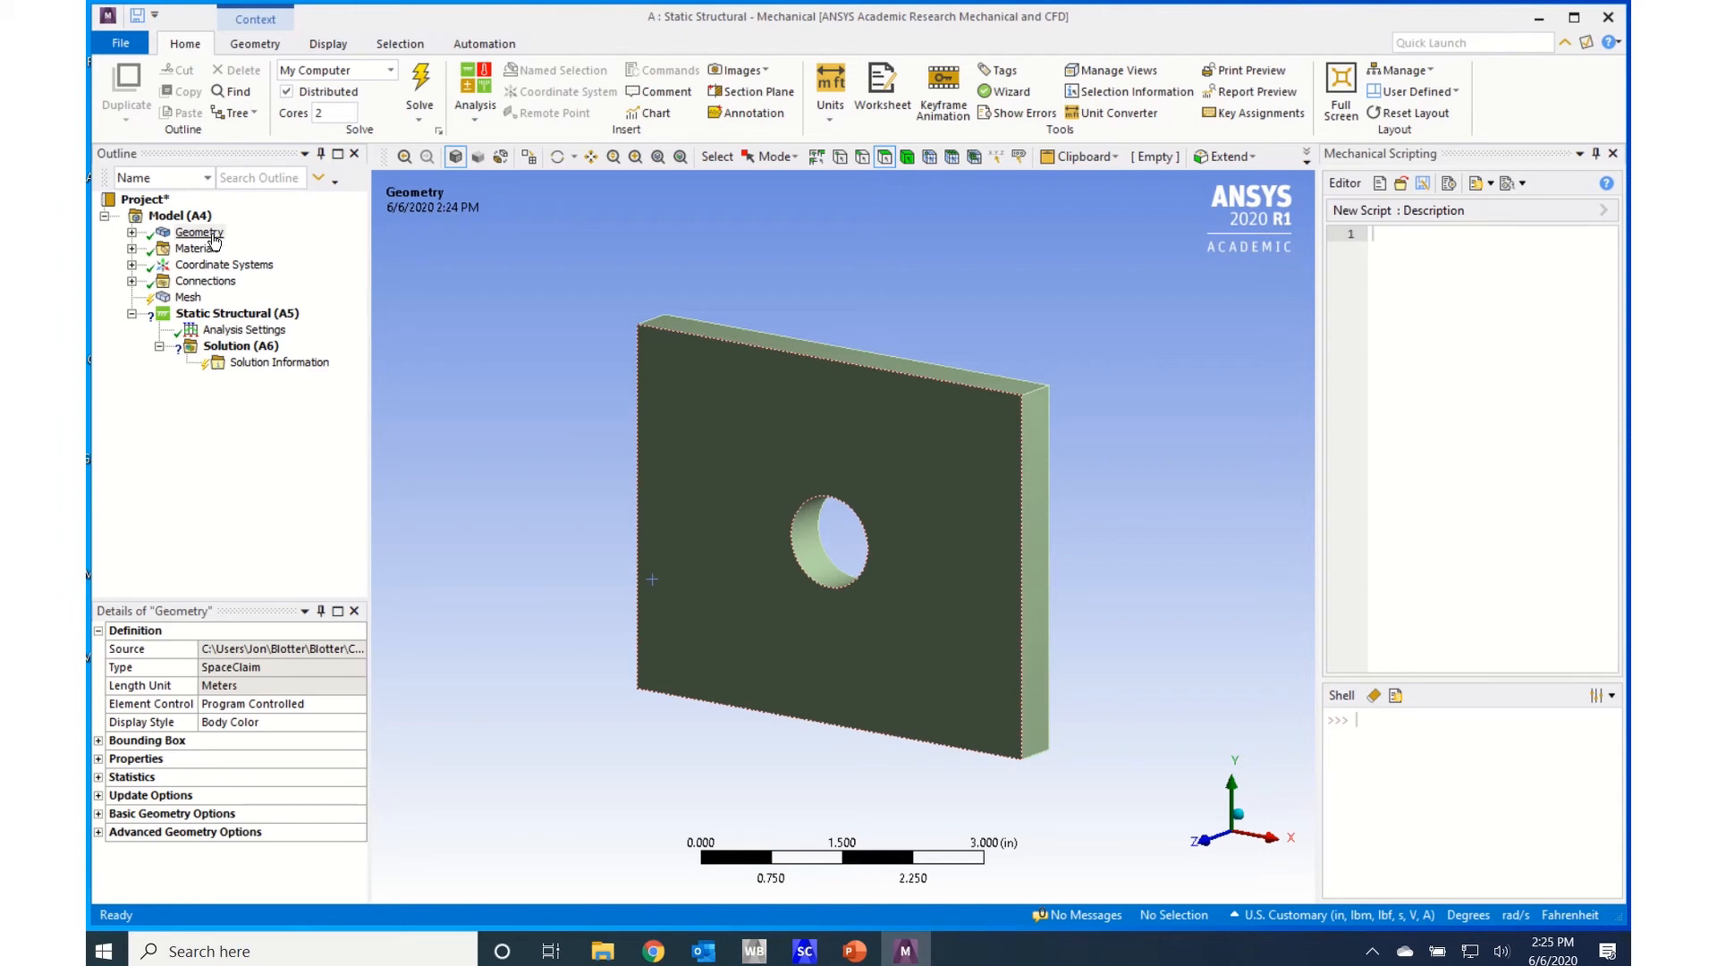
Check the material assignment of the plate's solid body and the engineering data materials offered for it.
left_click(131, 233)
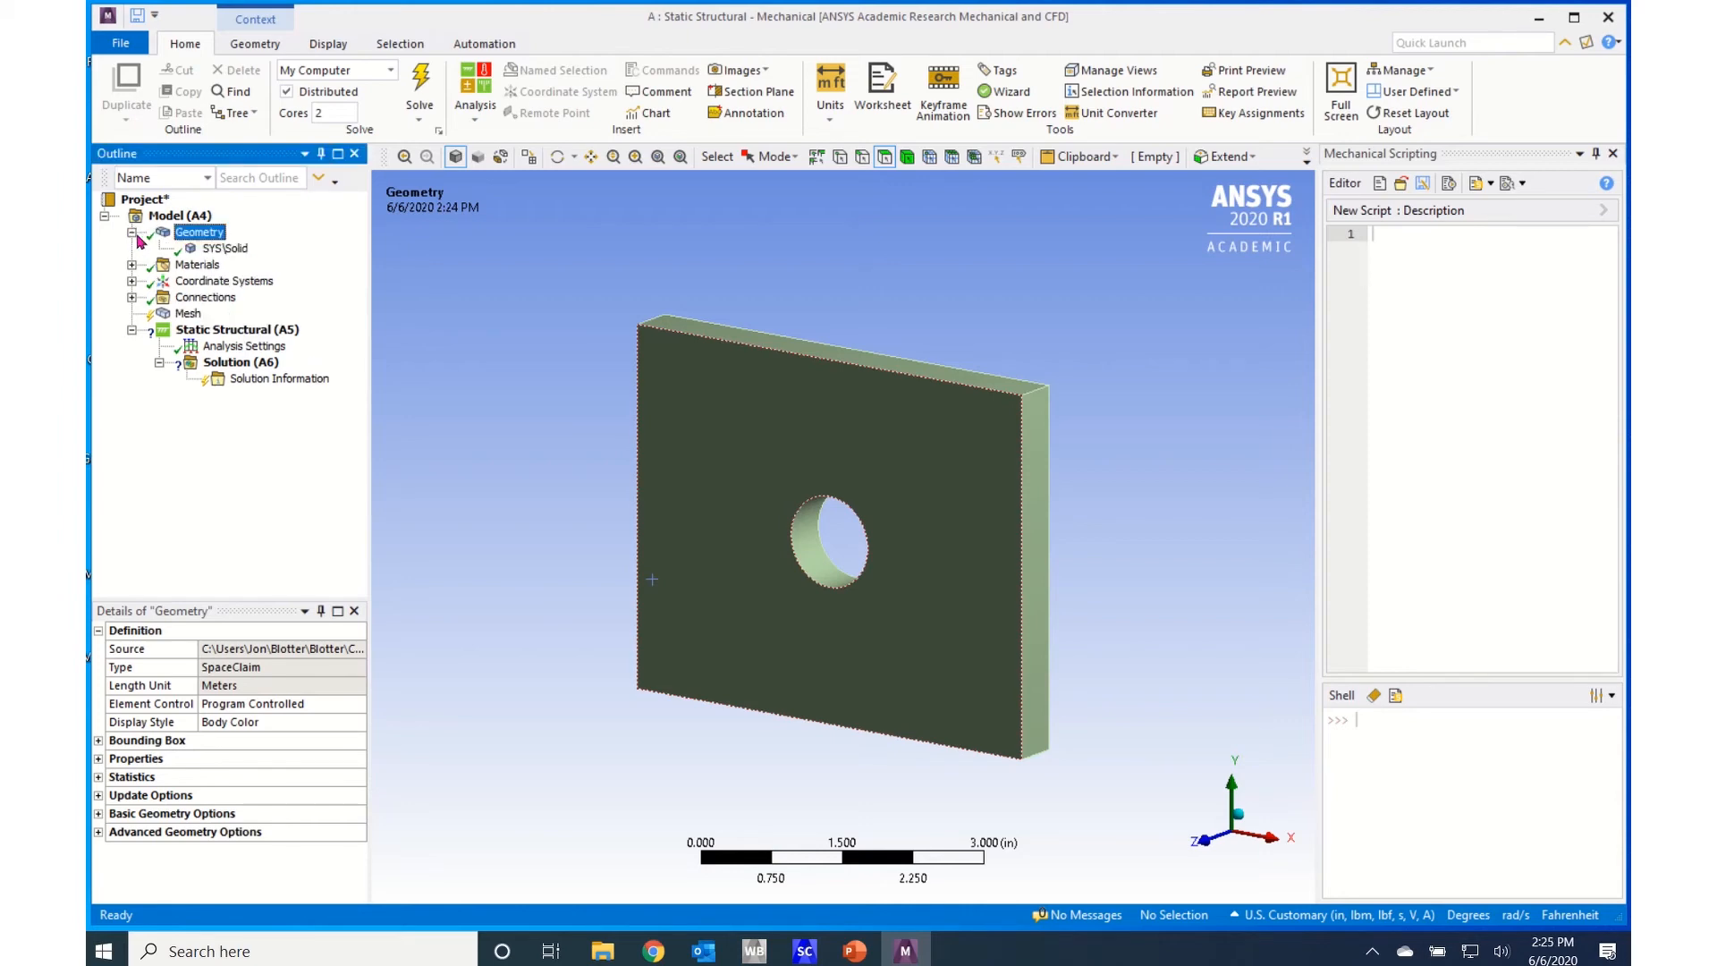
left_click(226, 249)
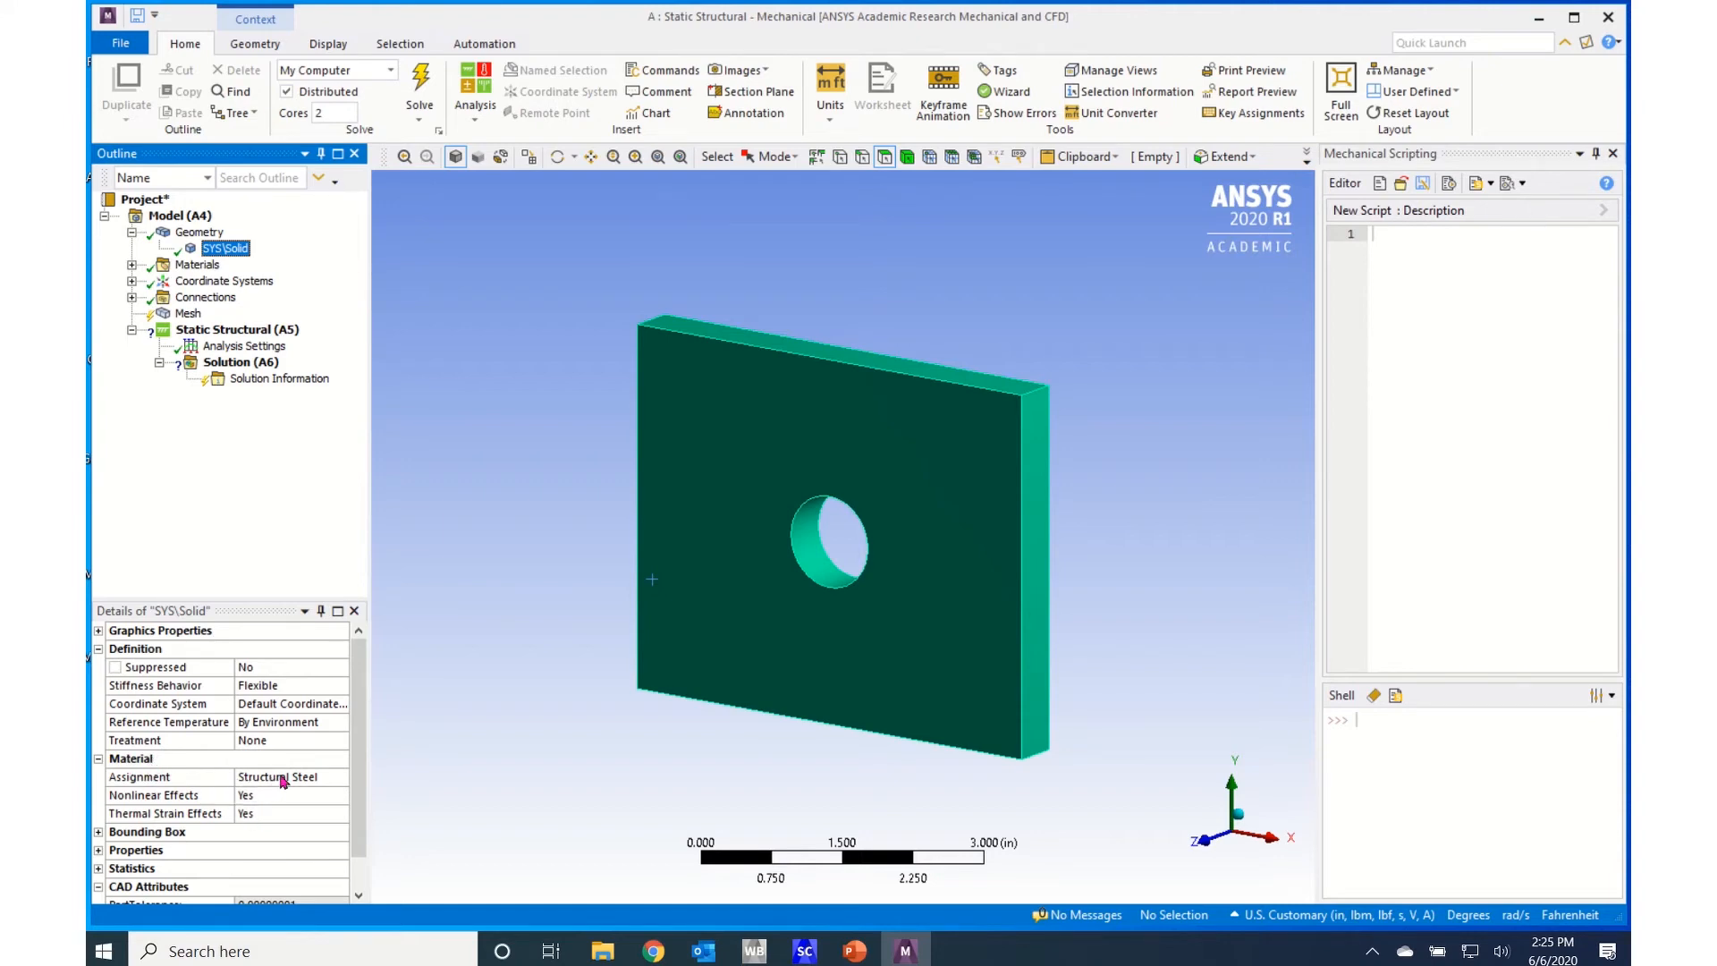
left_click(340, 778)
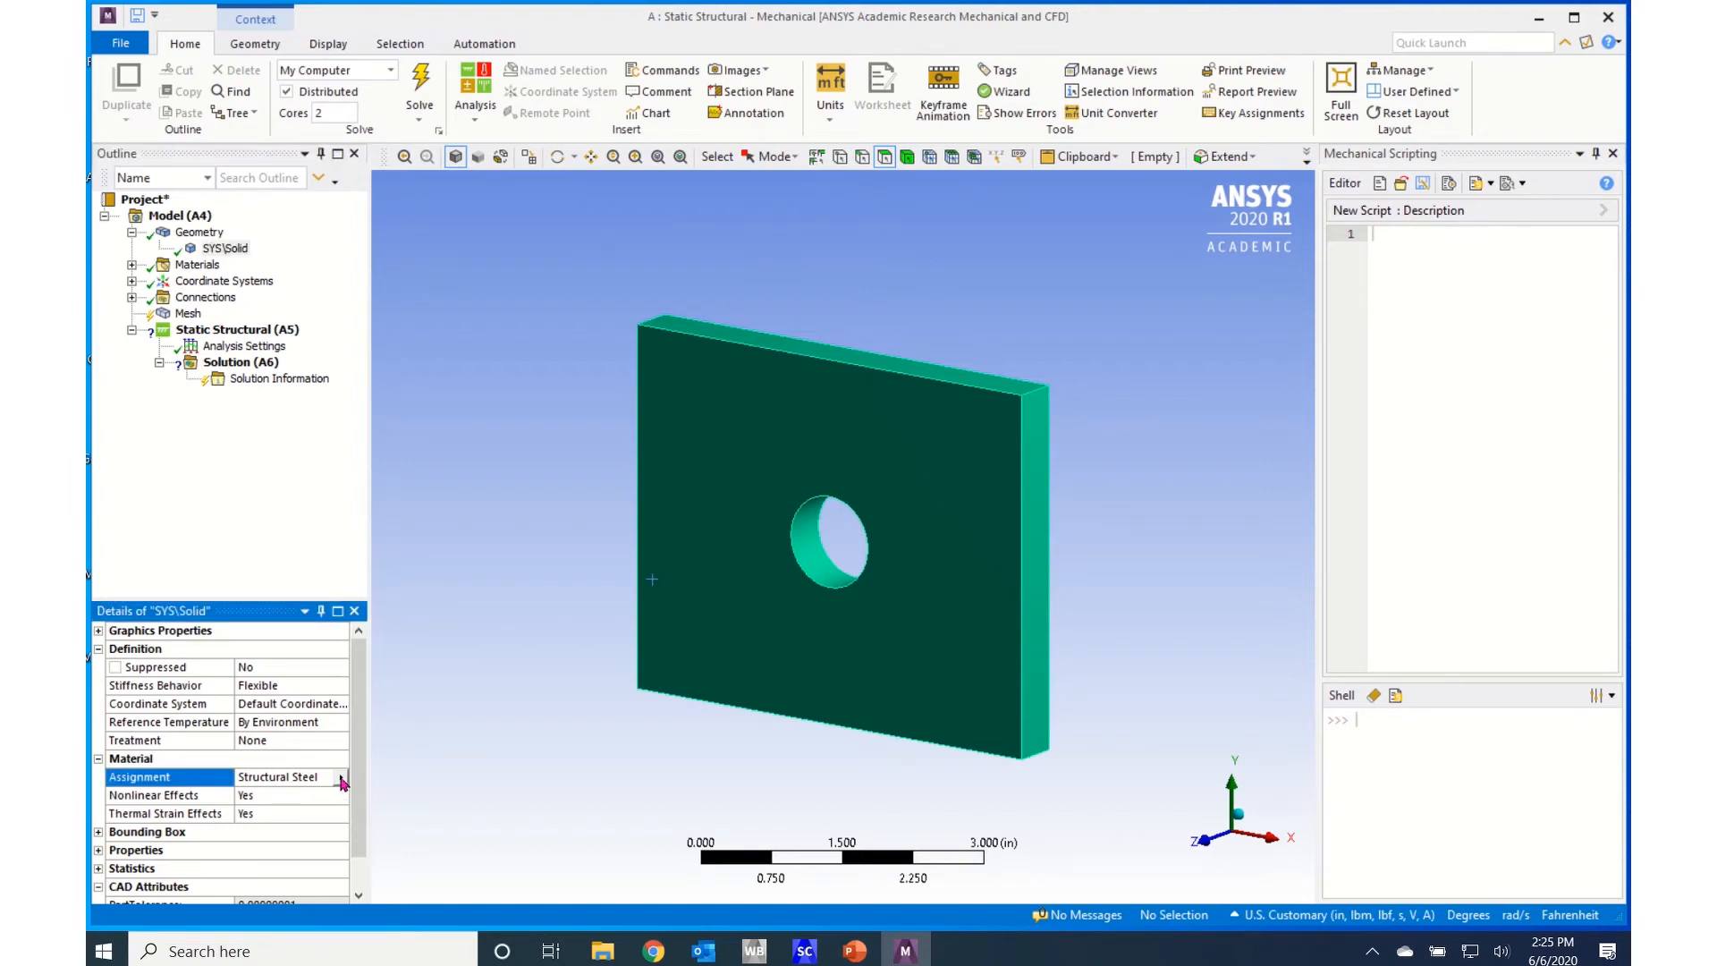
left_click(341, 778)
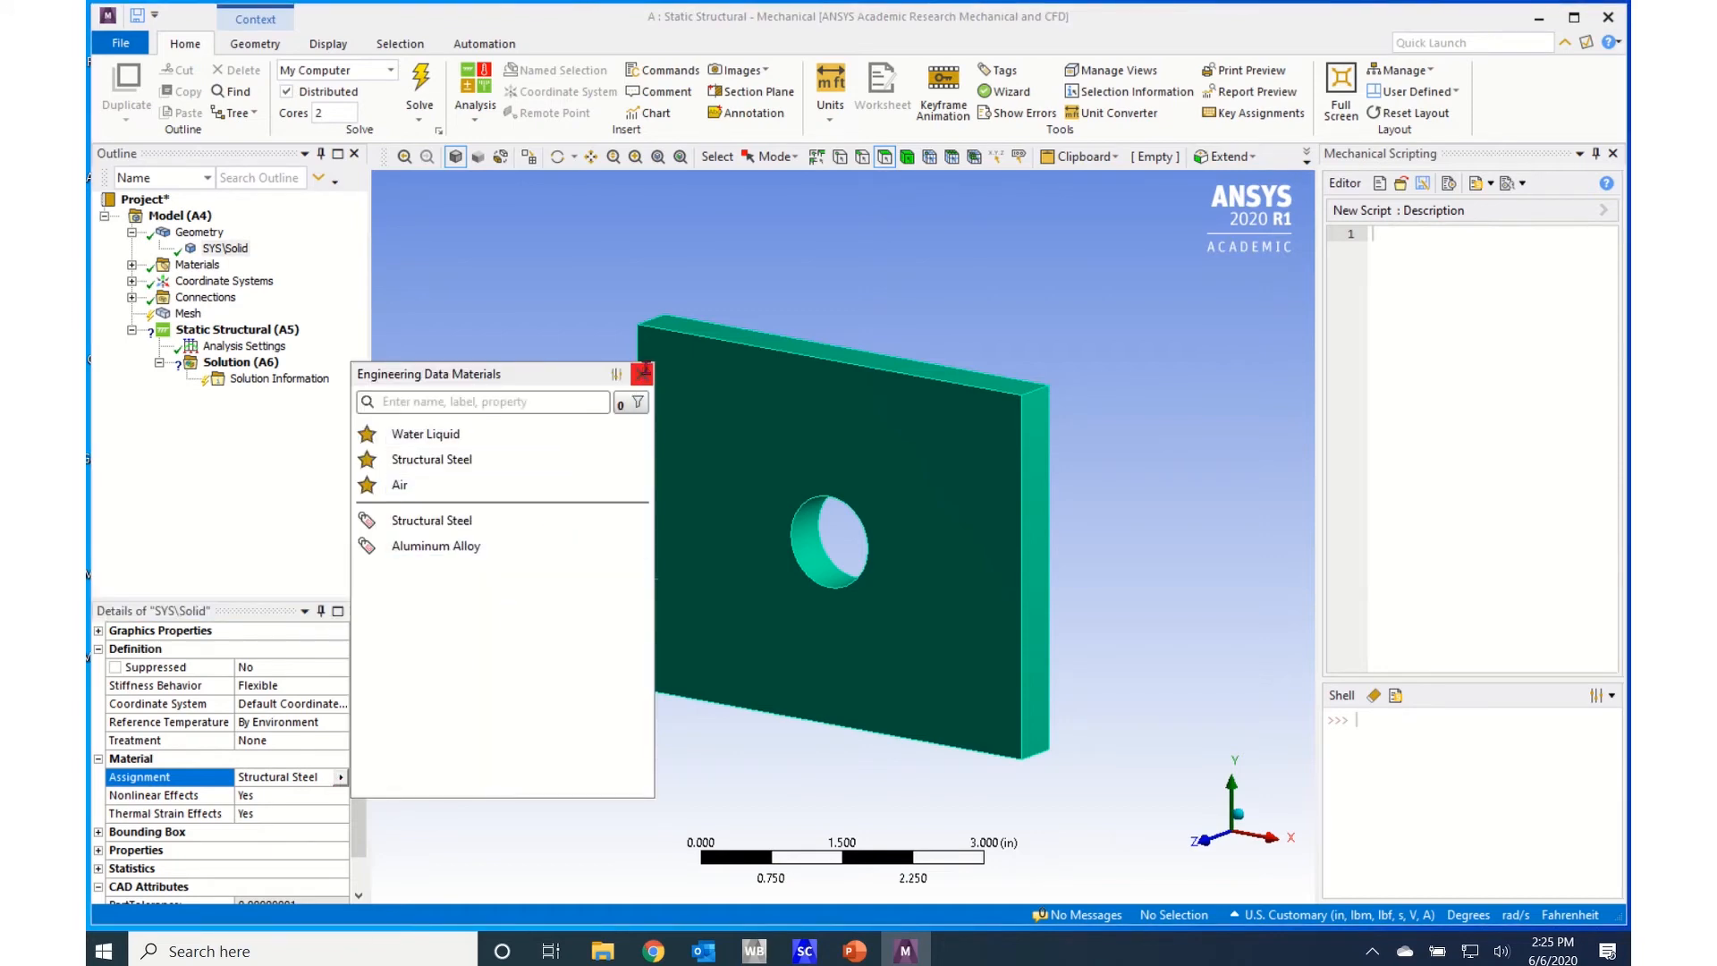
left_click(643, 378)
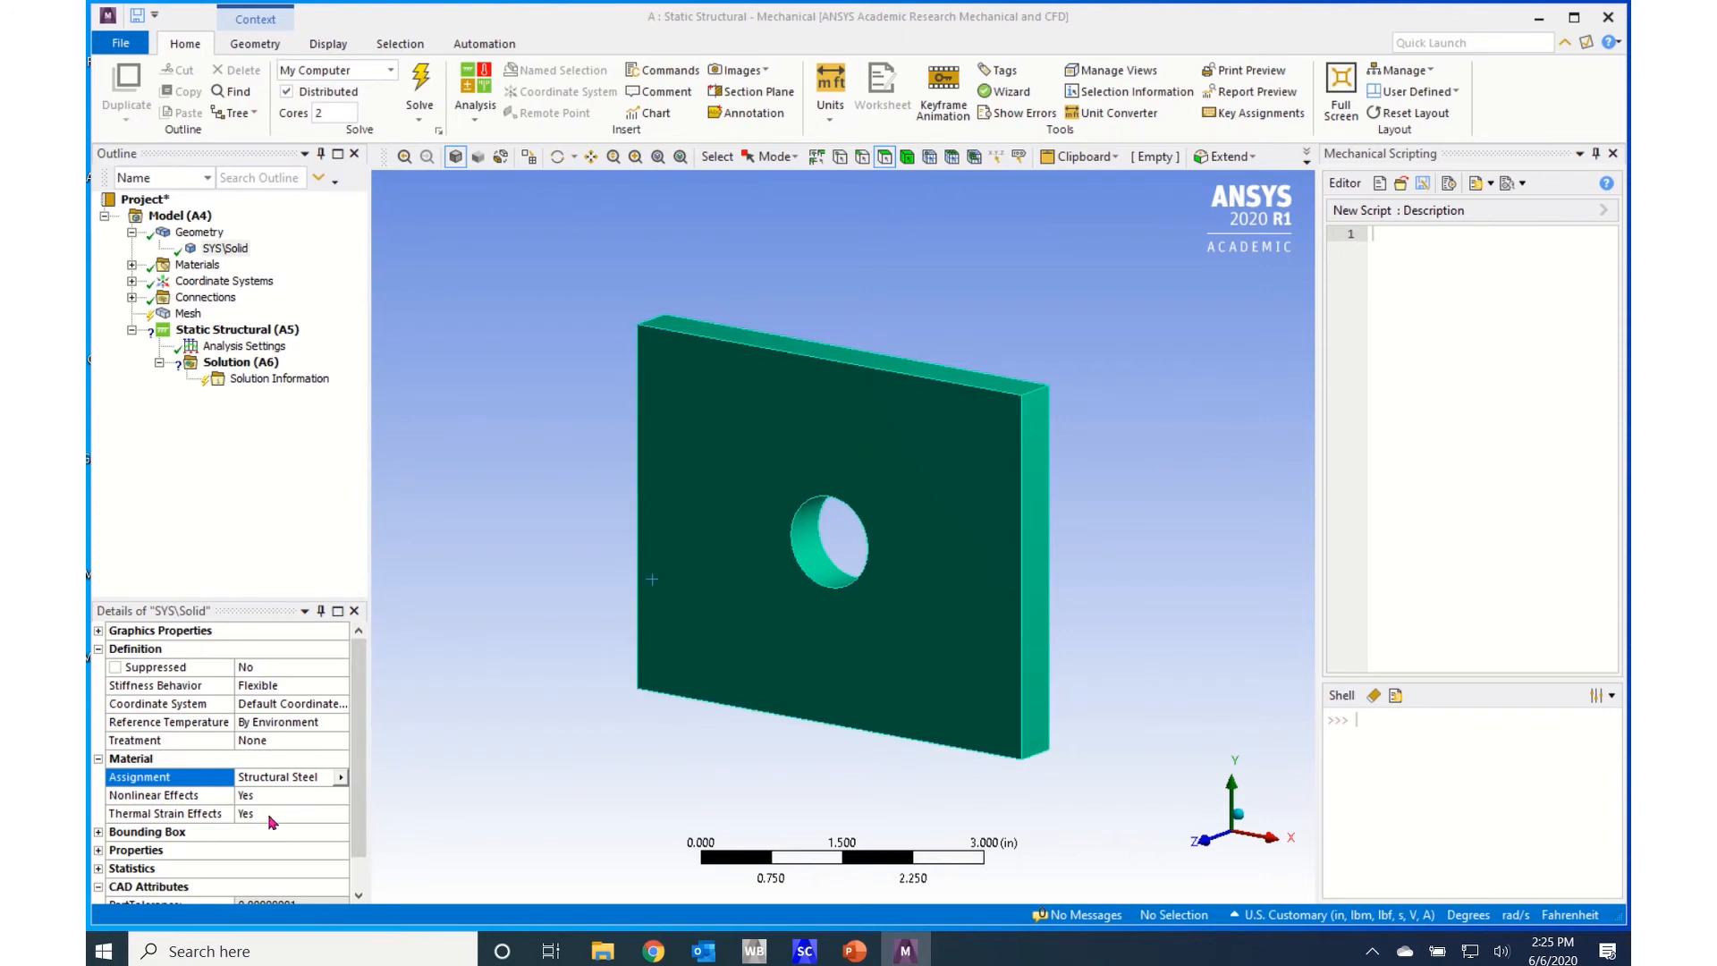
Review the Structural Steel properties among the model's materials and return to the geometry.
left_click(131, 232)
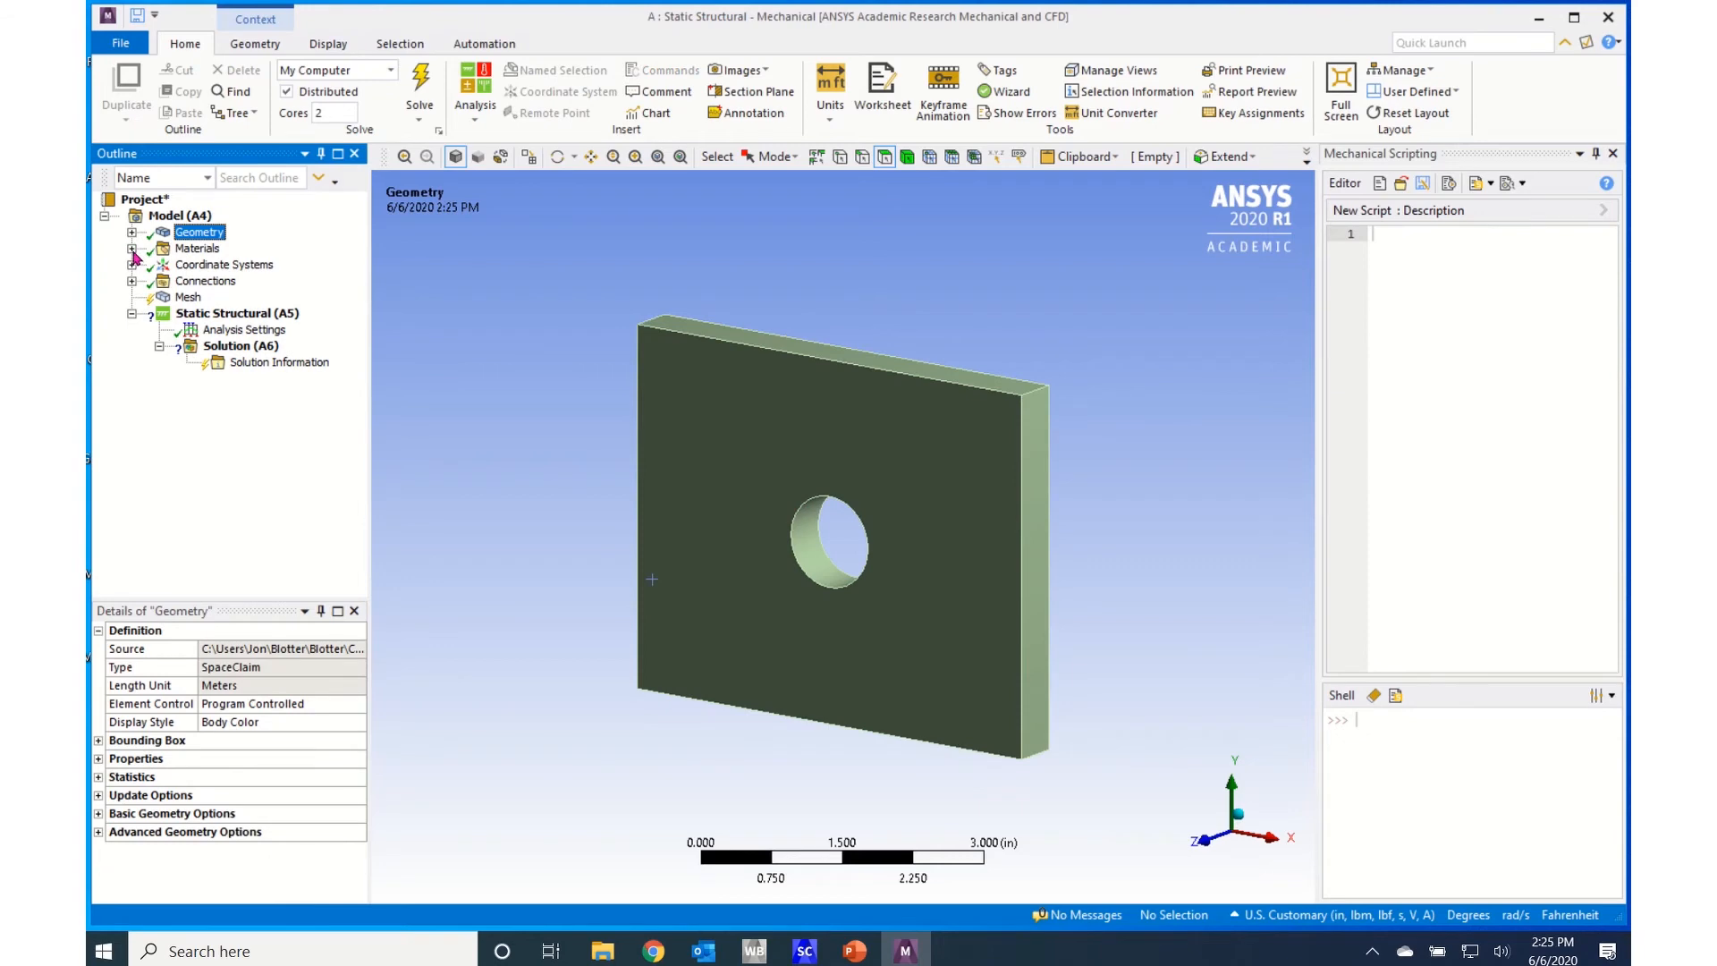
left_click(131, 248)
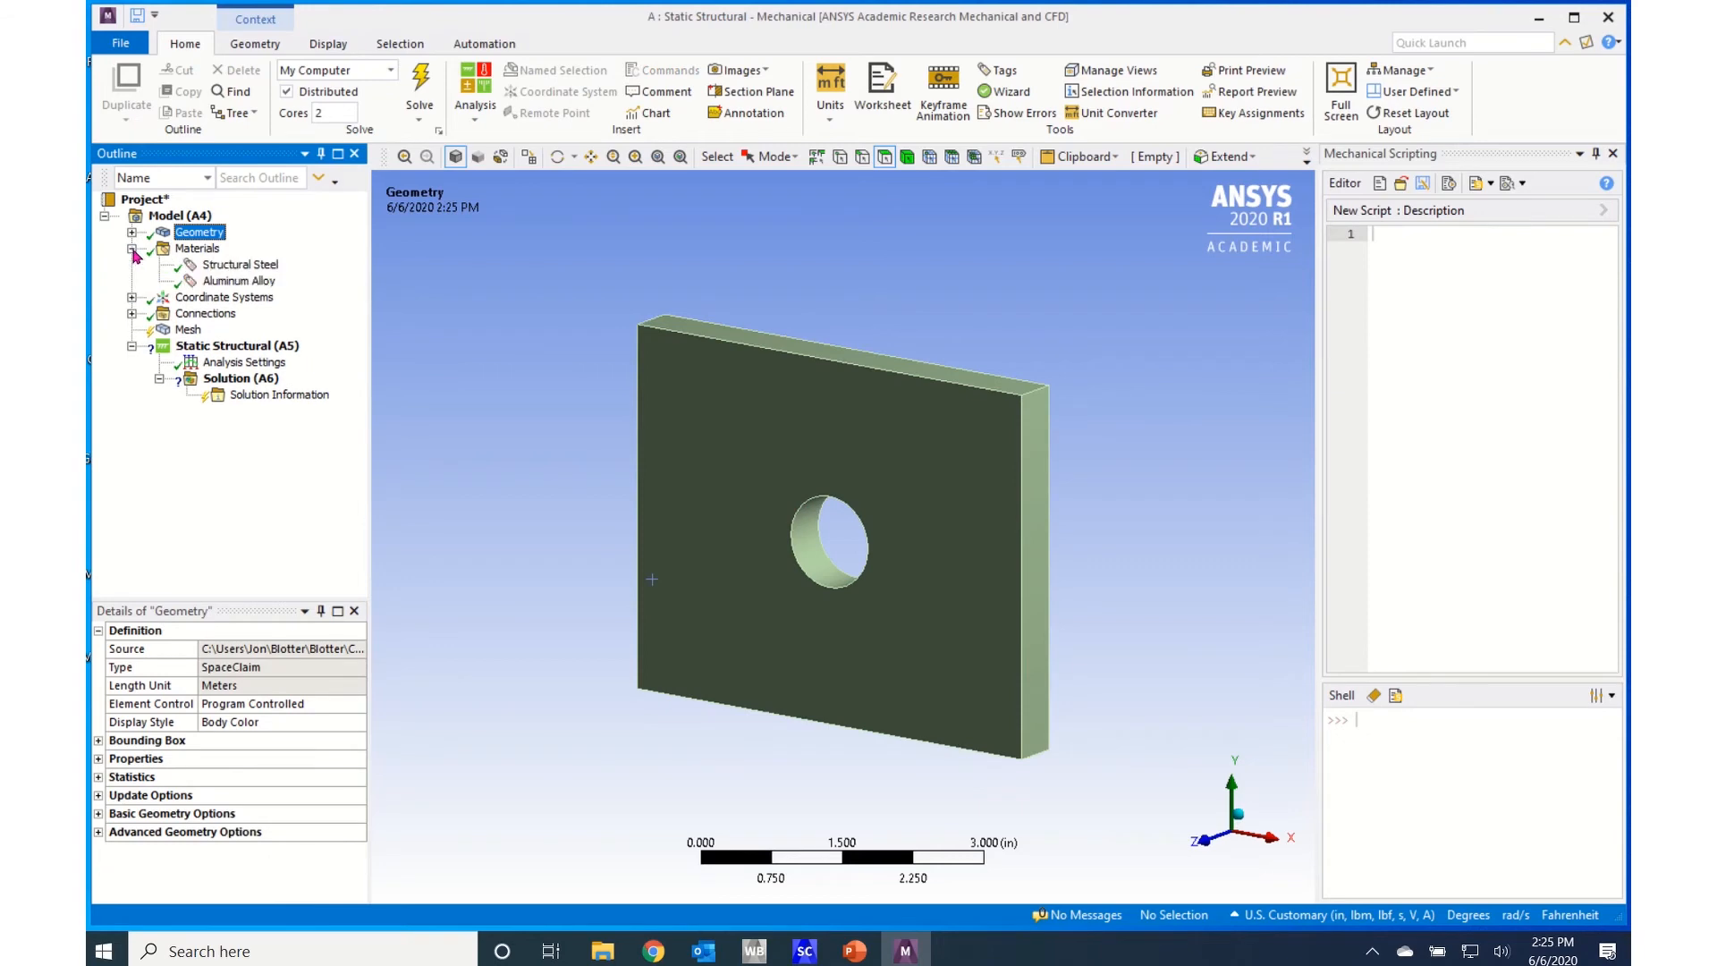
left_click(241, 265)
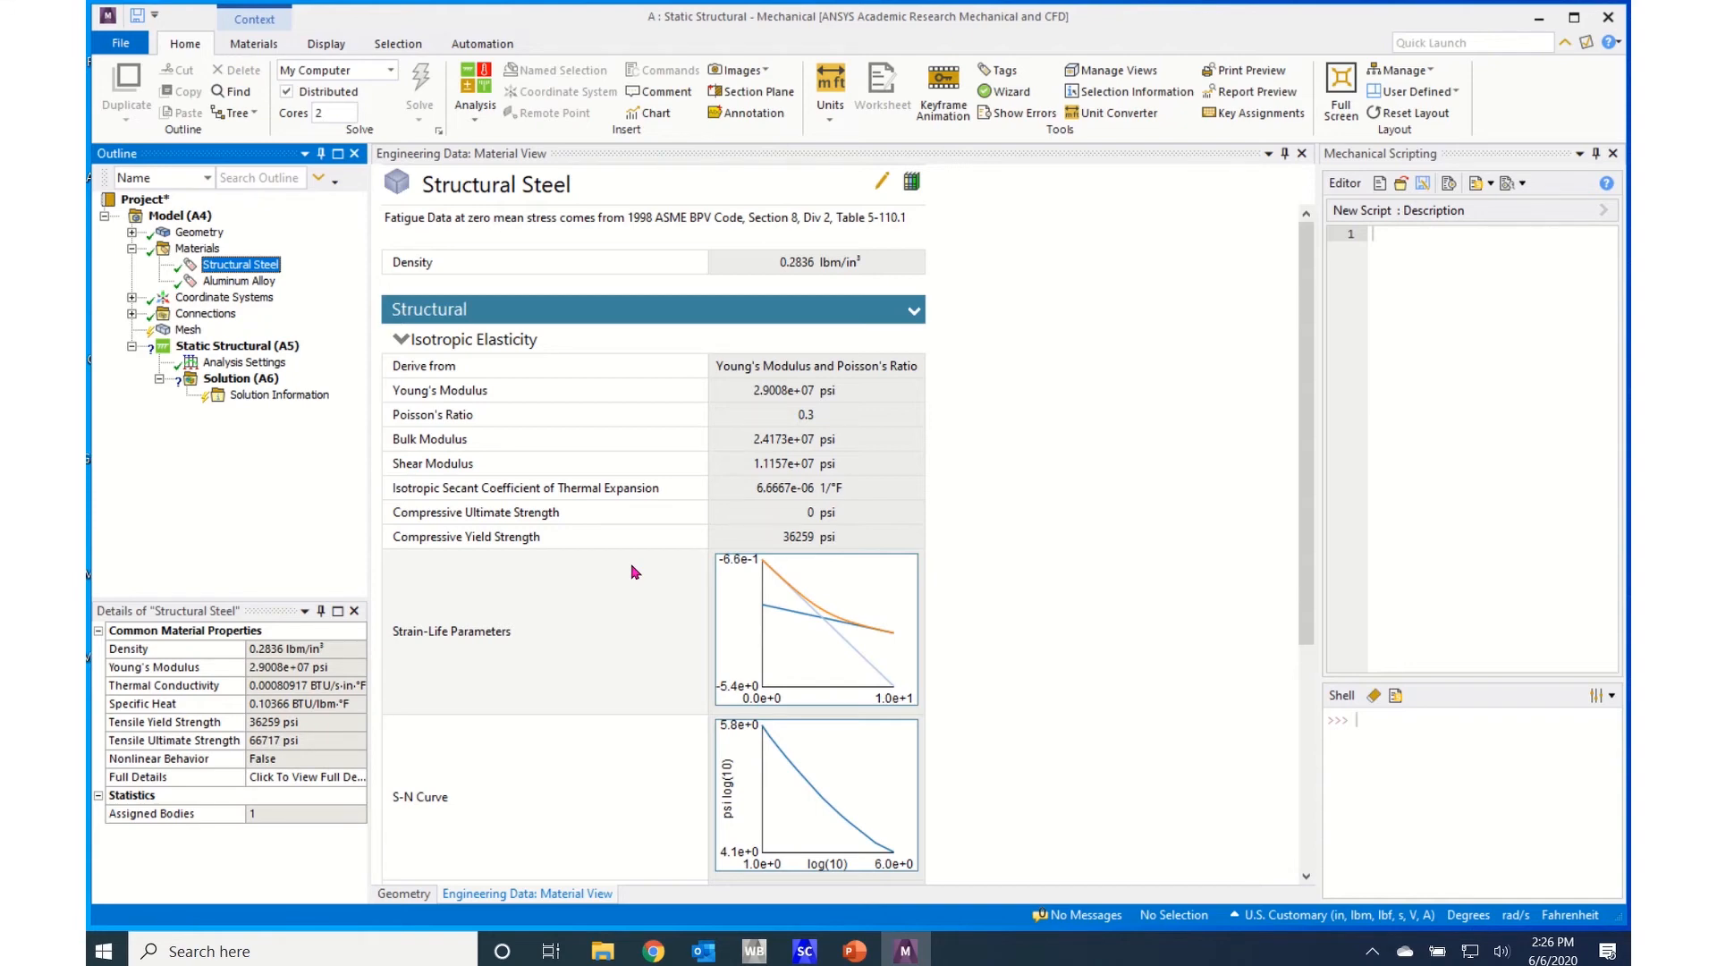
left_click(132, 250)
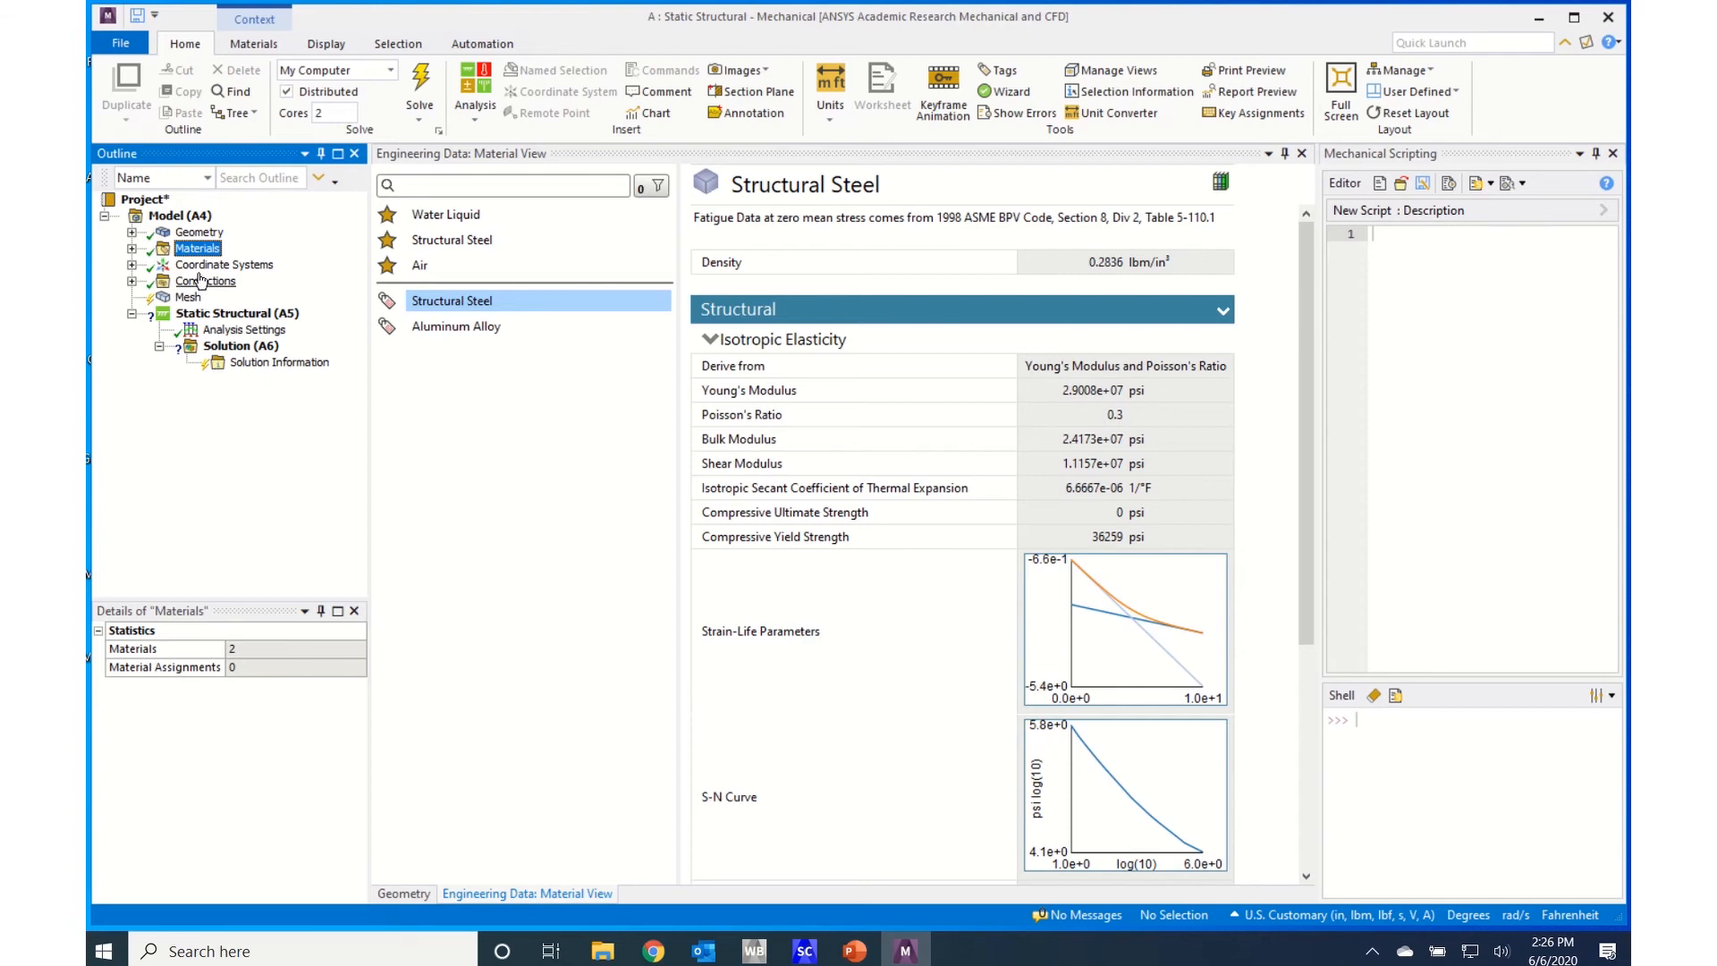
left_click(199, 234)
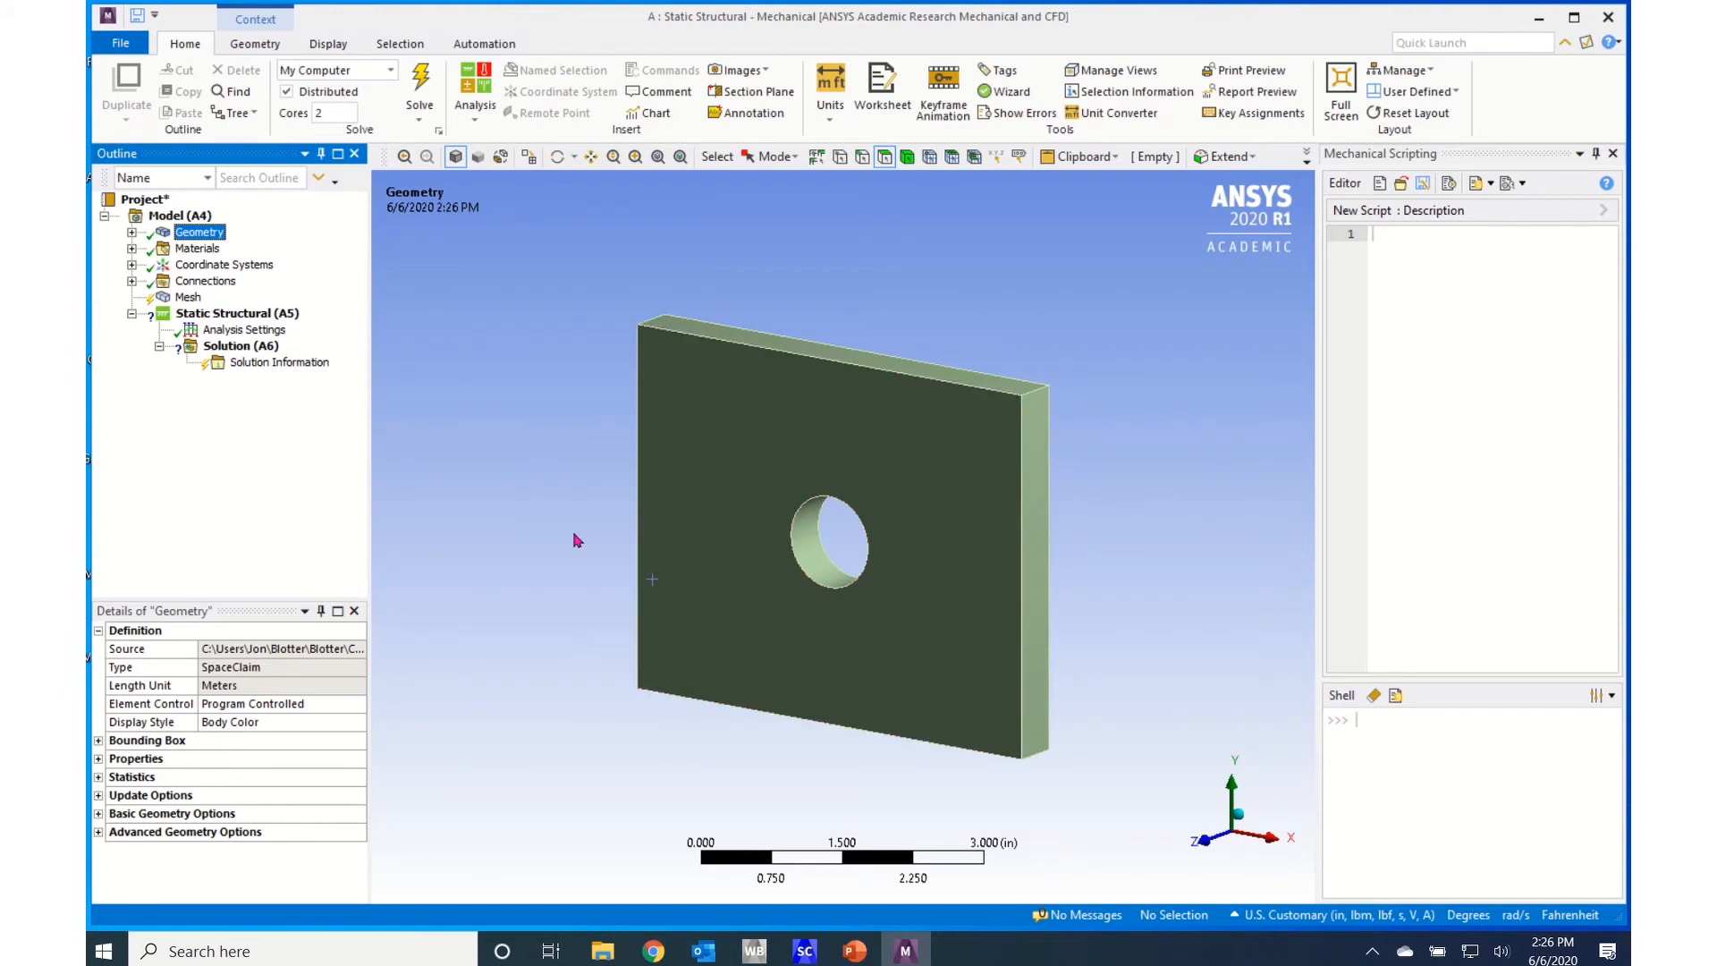
Generate the plate's mesh with the default settings and look closer at the elements around the hole.
left_click(187, 298)
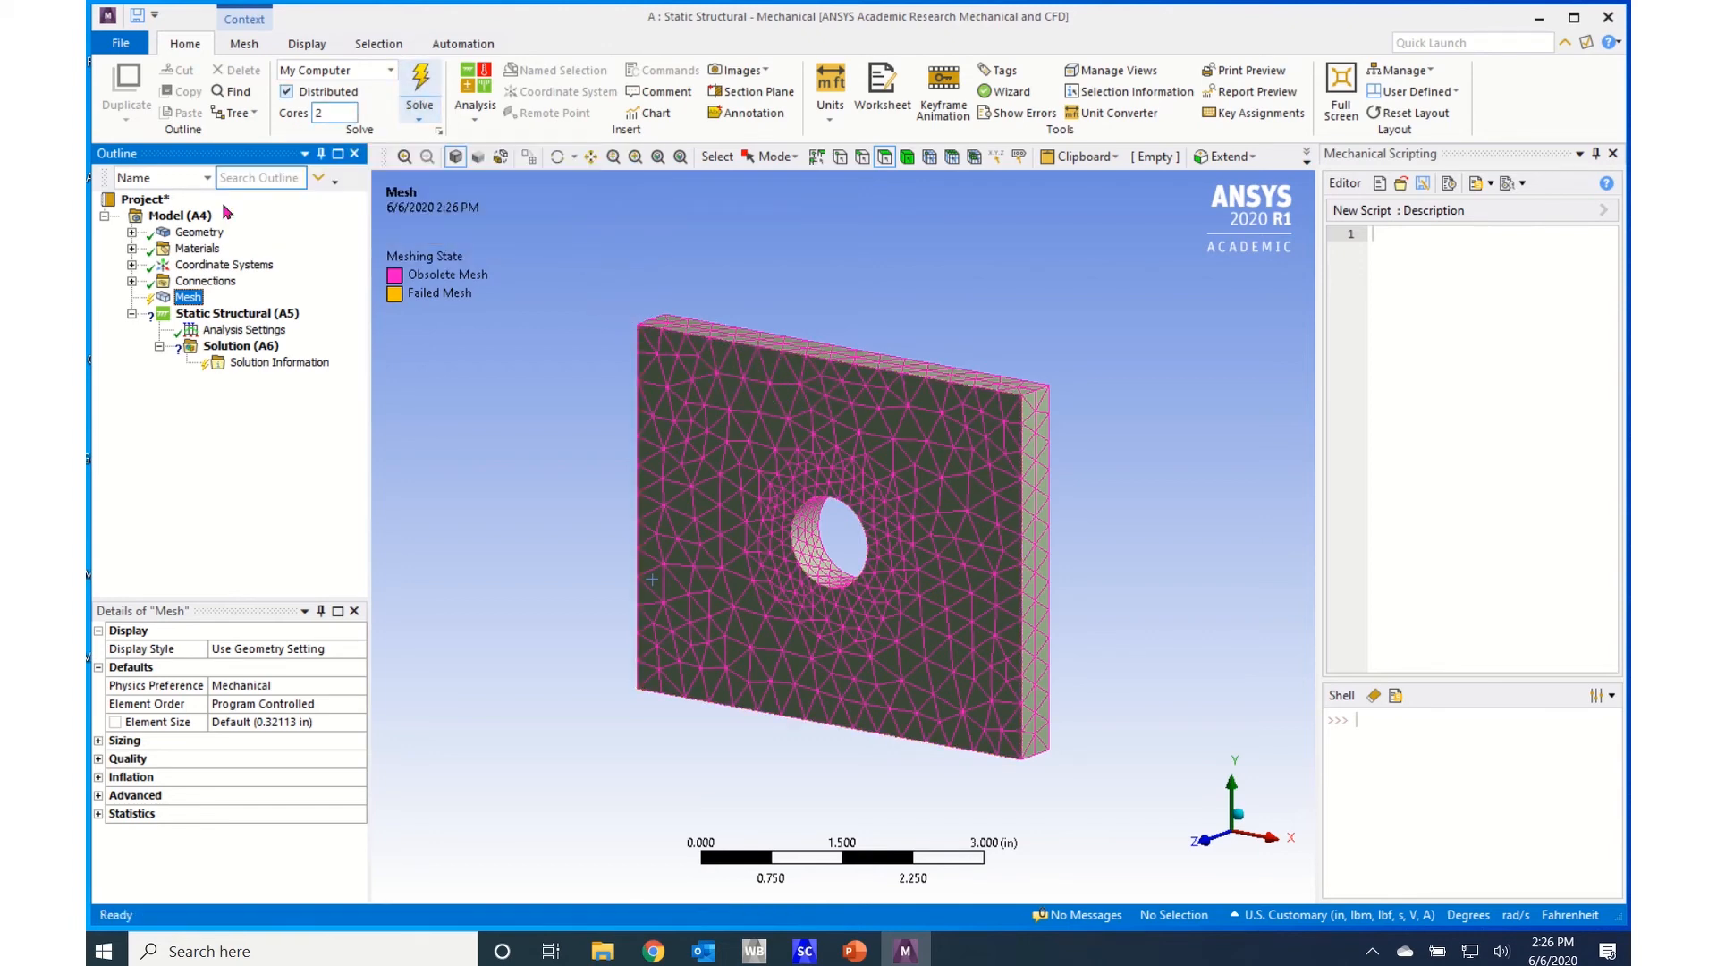
left_click(204, 281)
left_click(187, 297)
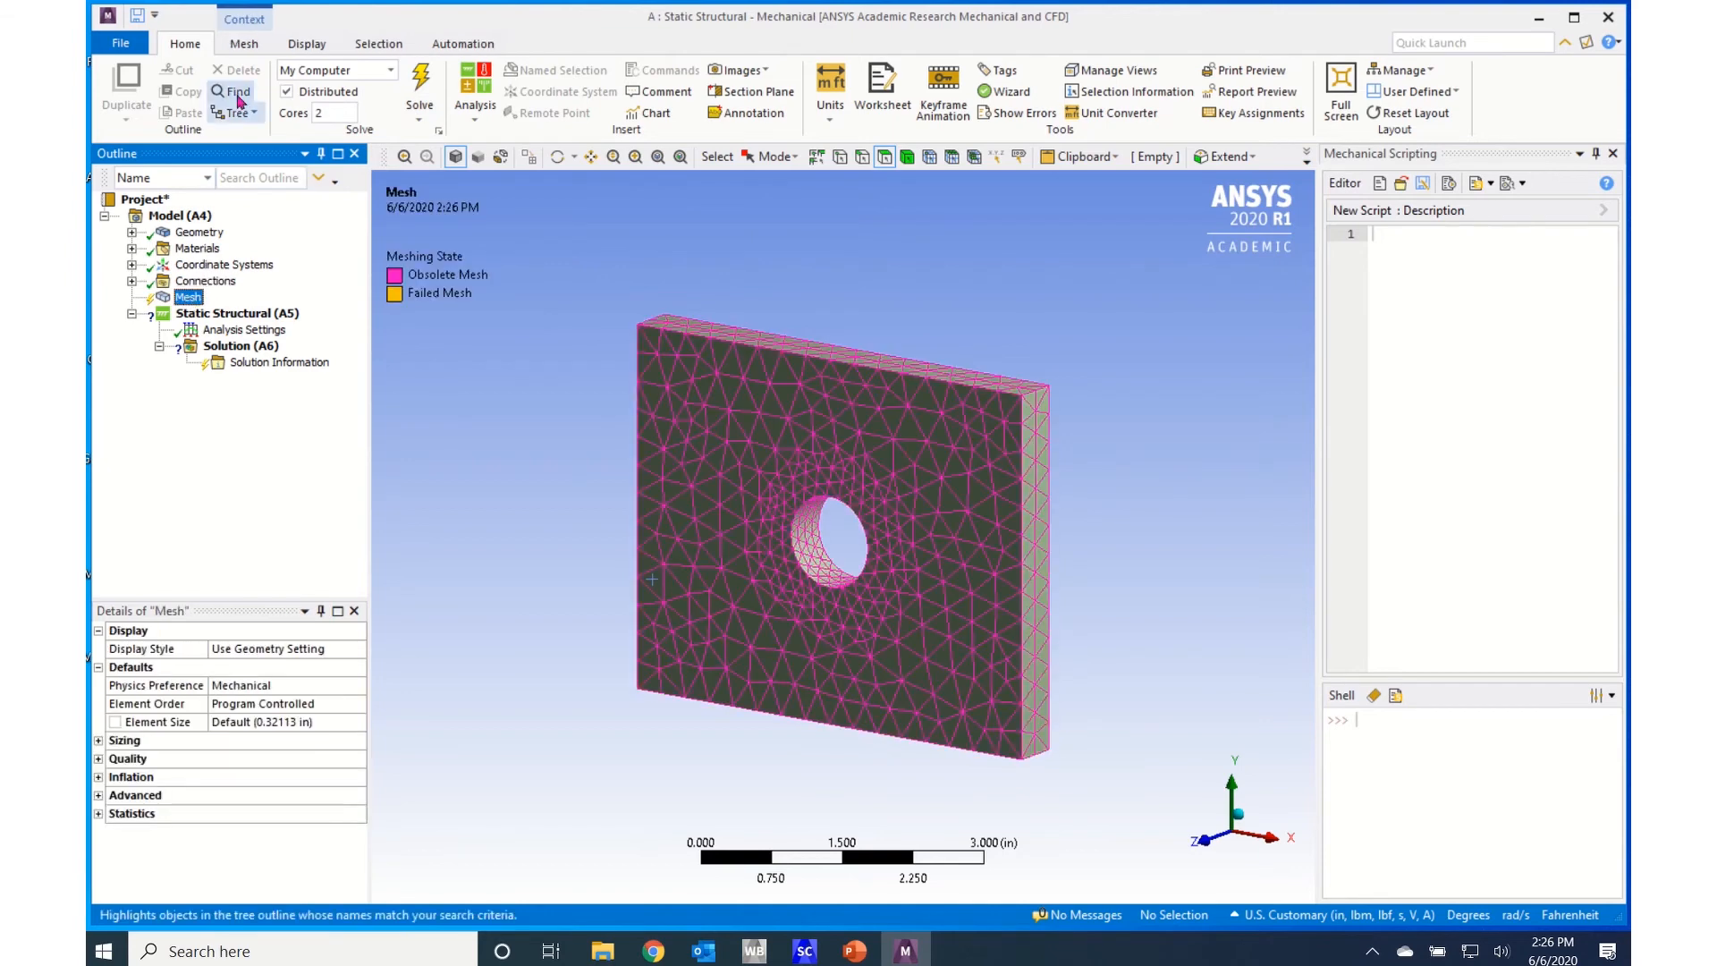
left_click(243, 44)
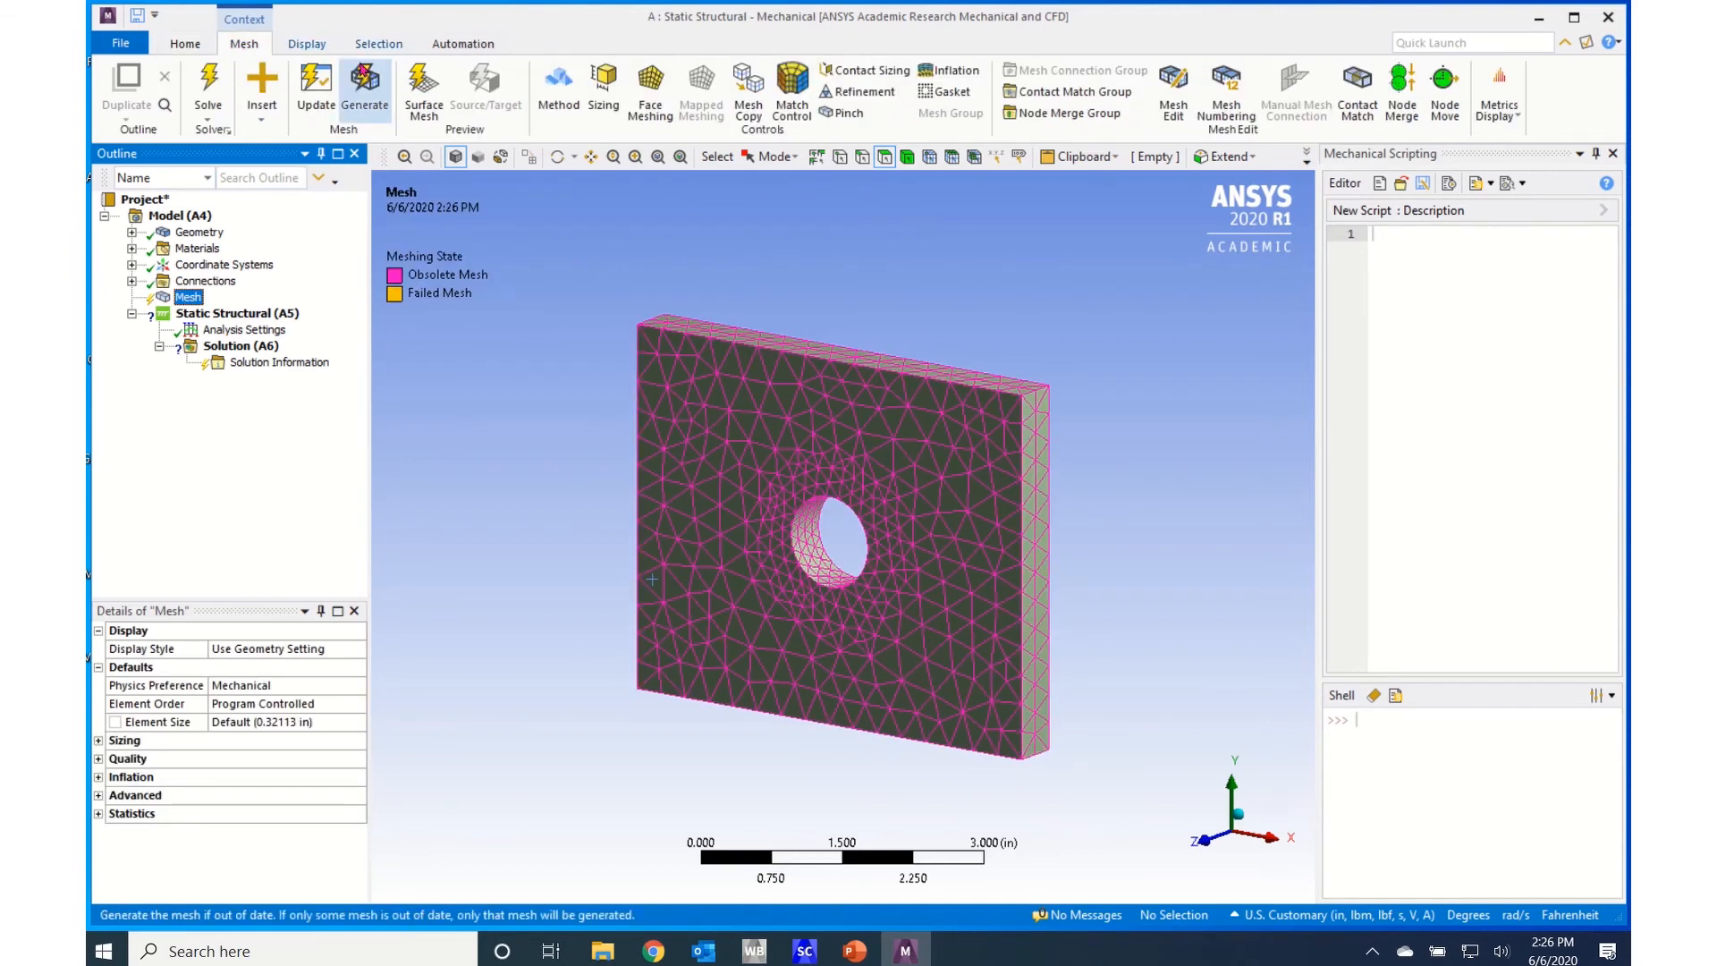
left_click(366, 101)
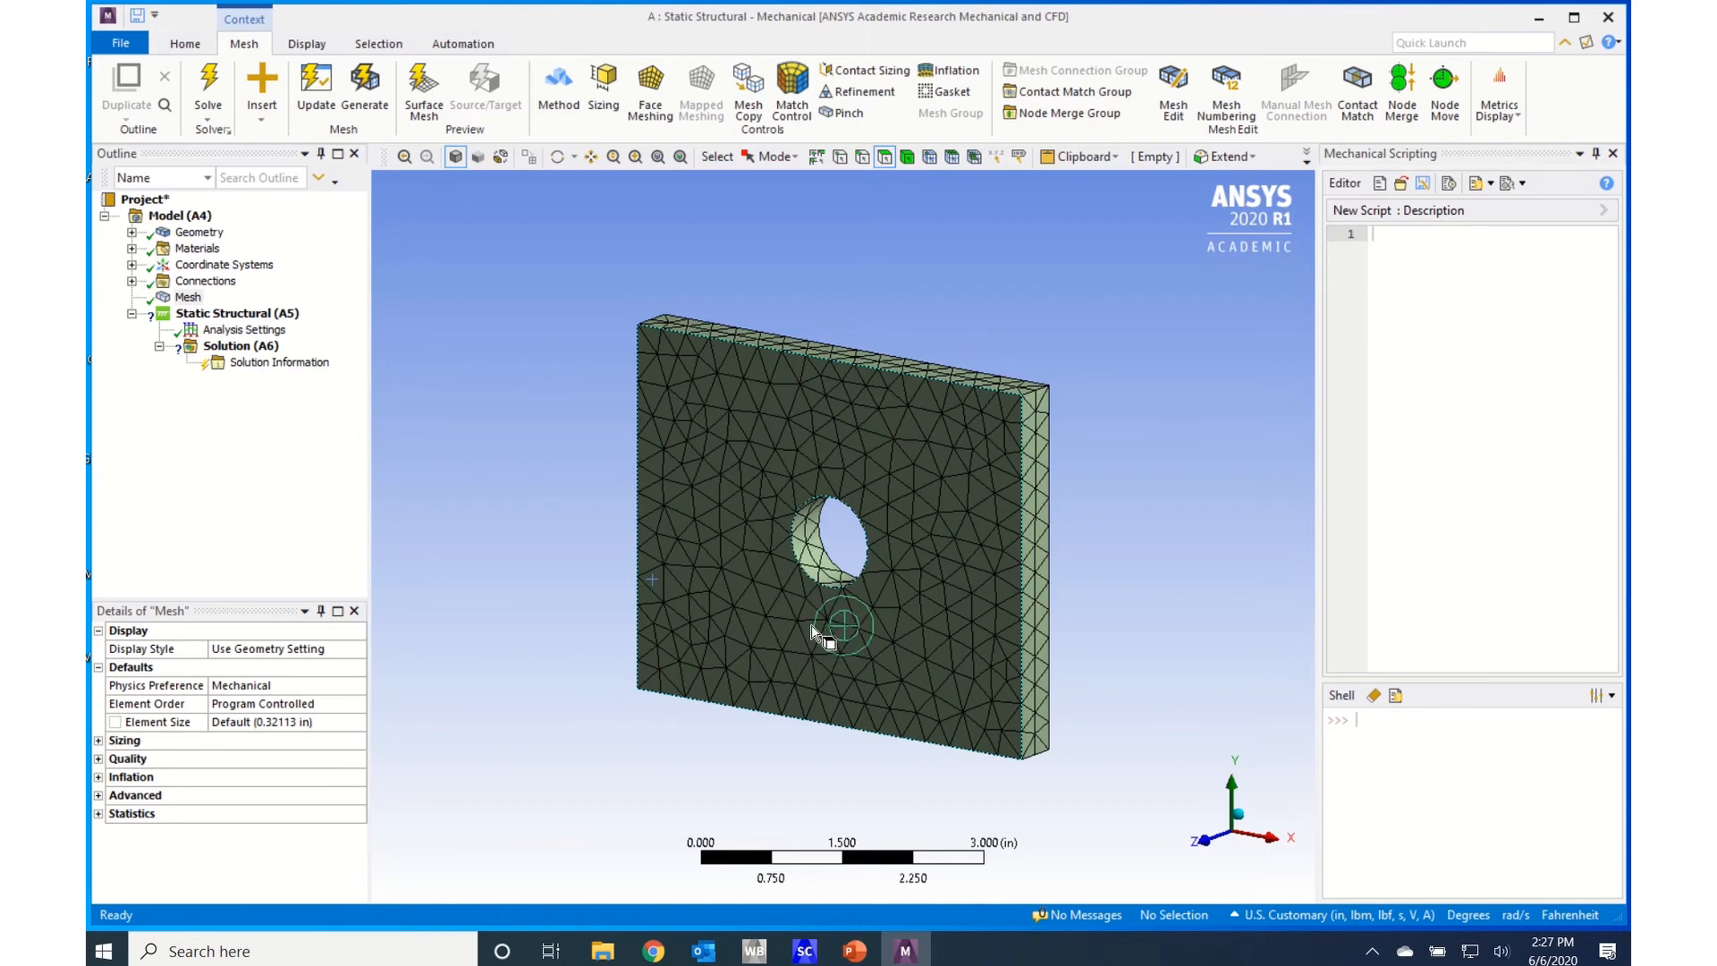
scroll(796, 622, "up", 3)
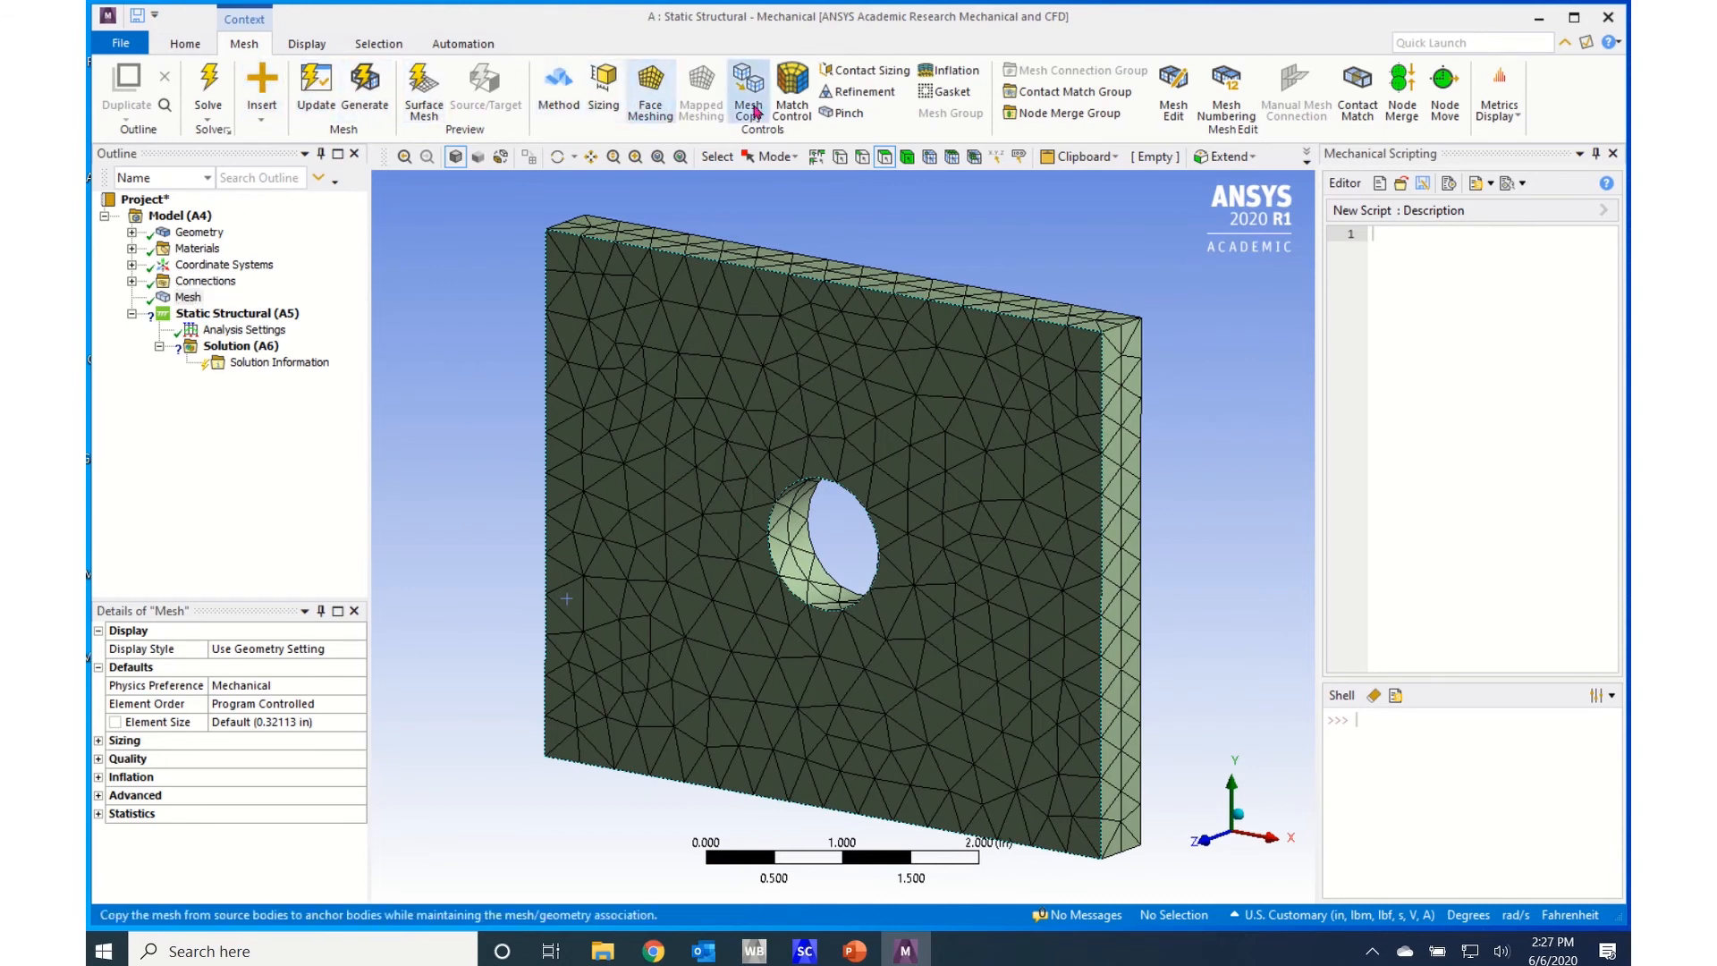
Add a mesh Refinement scoped to the two circular edges of the hole.
left_click(861, 93)
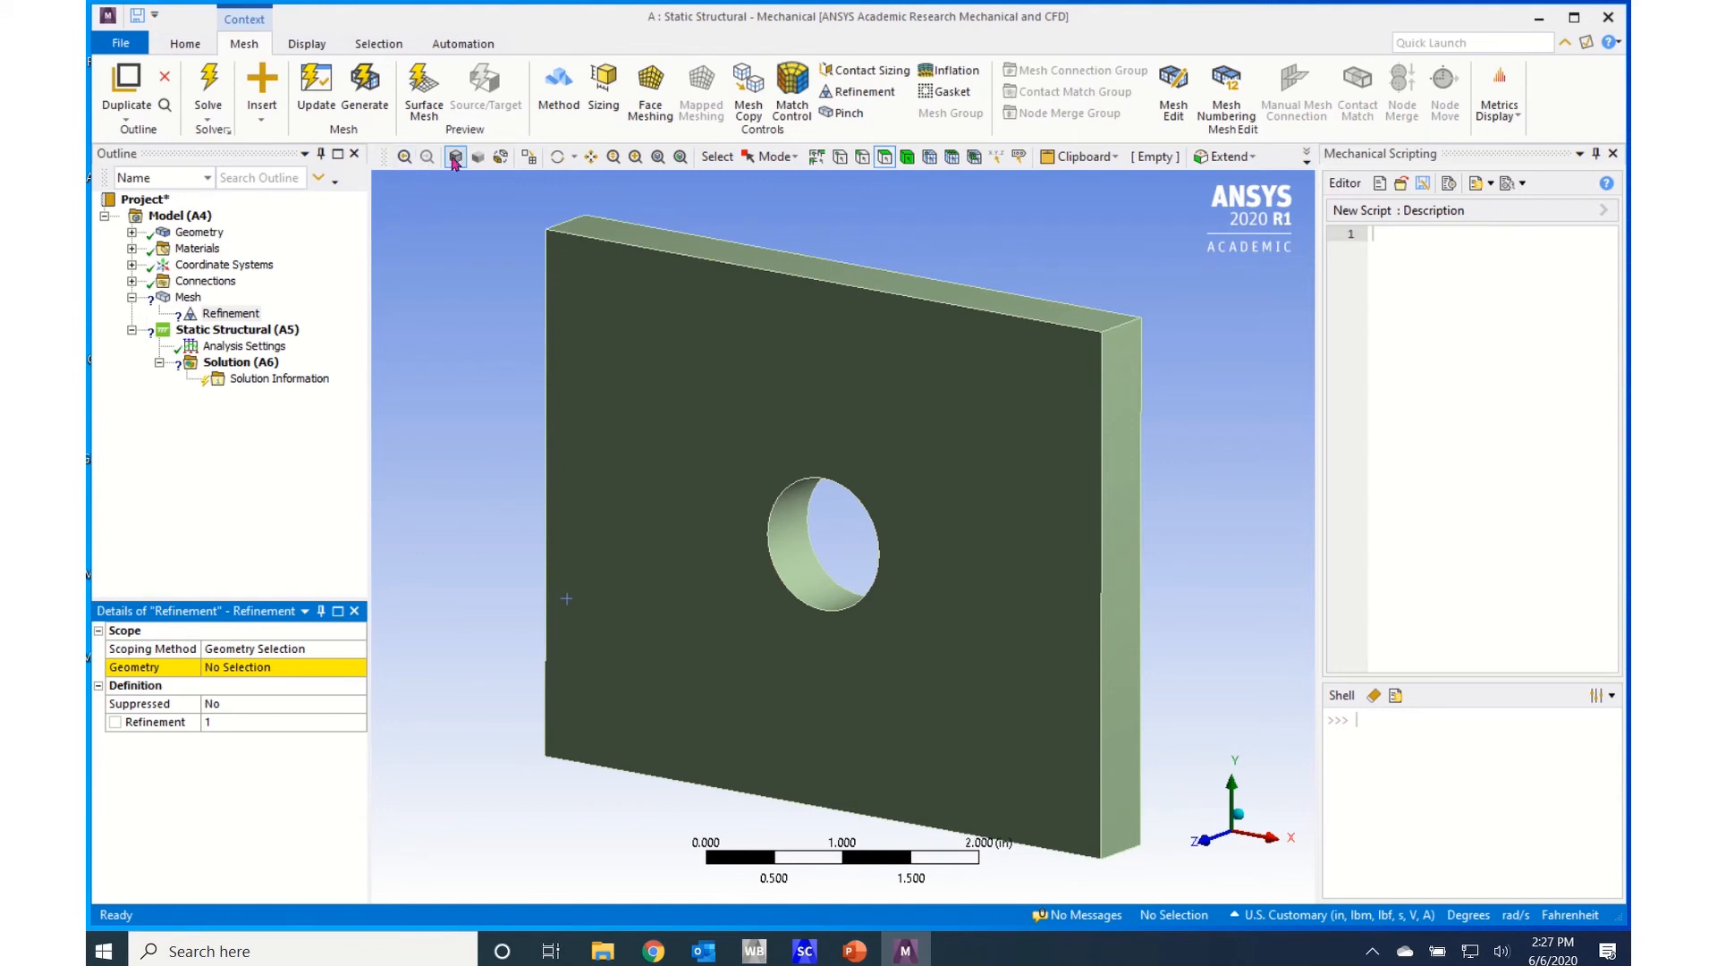
left_click(863, 158)
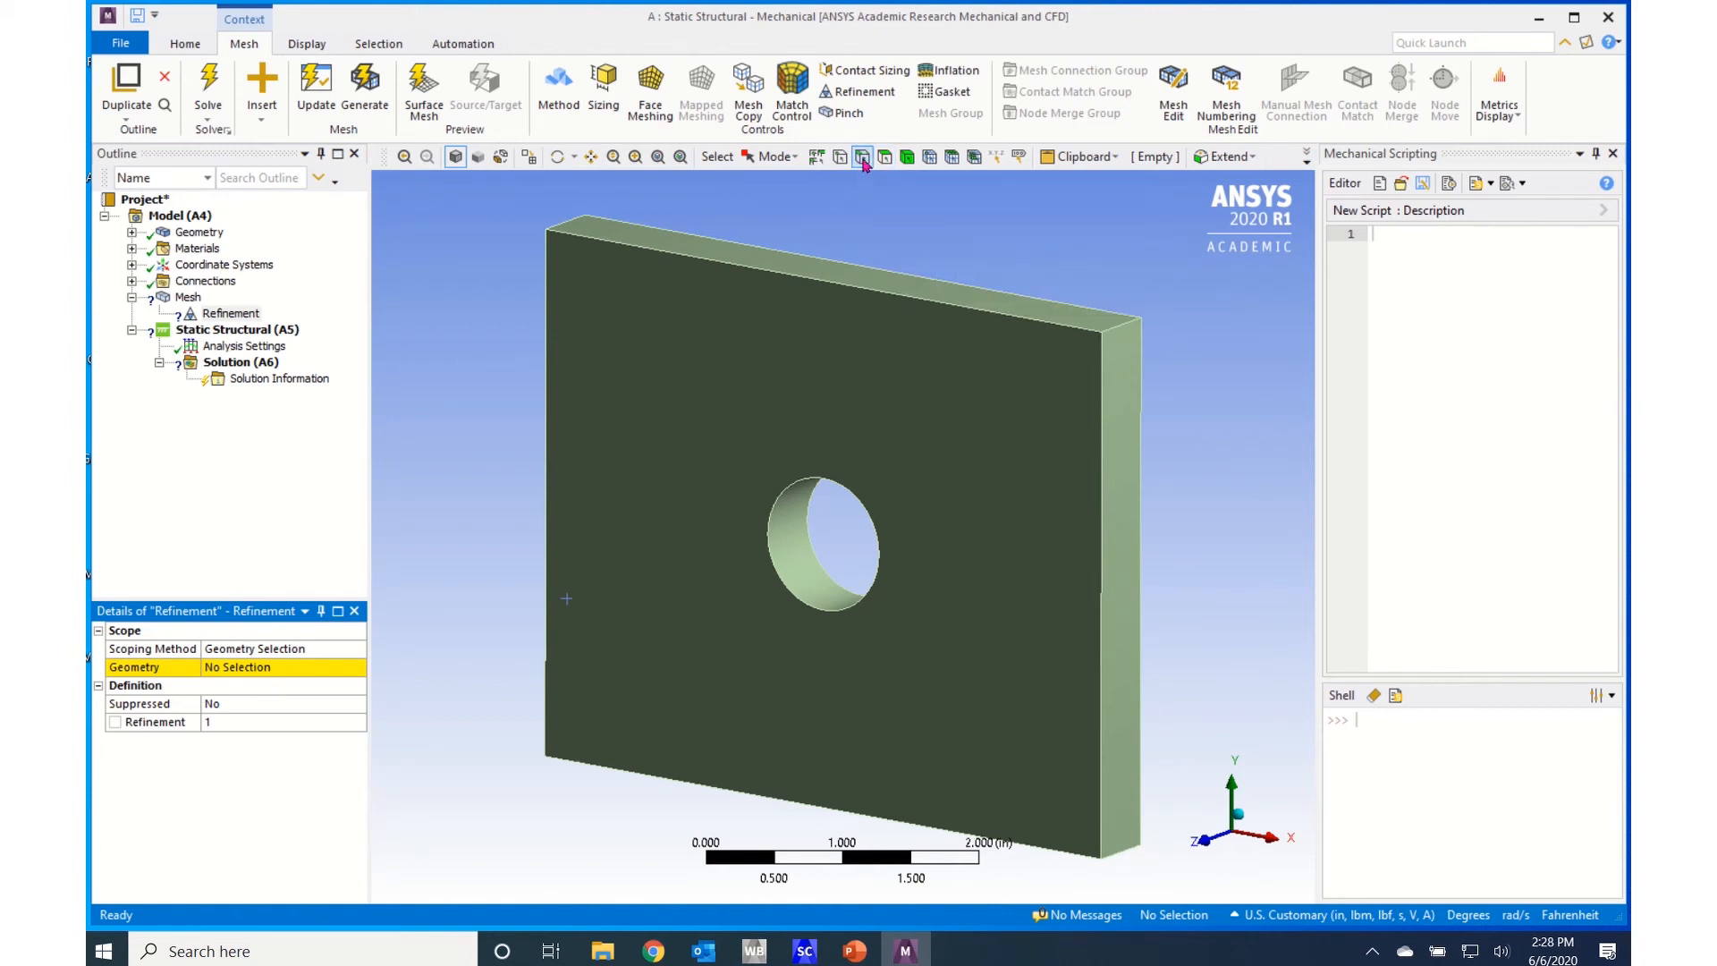
left_click(794, 597)
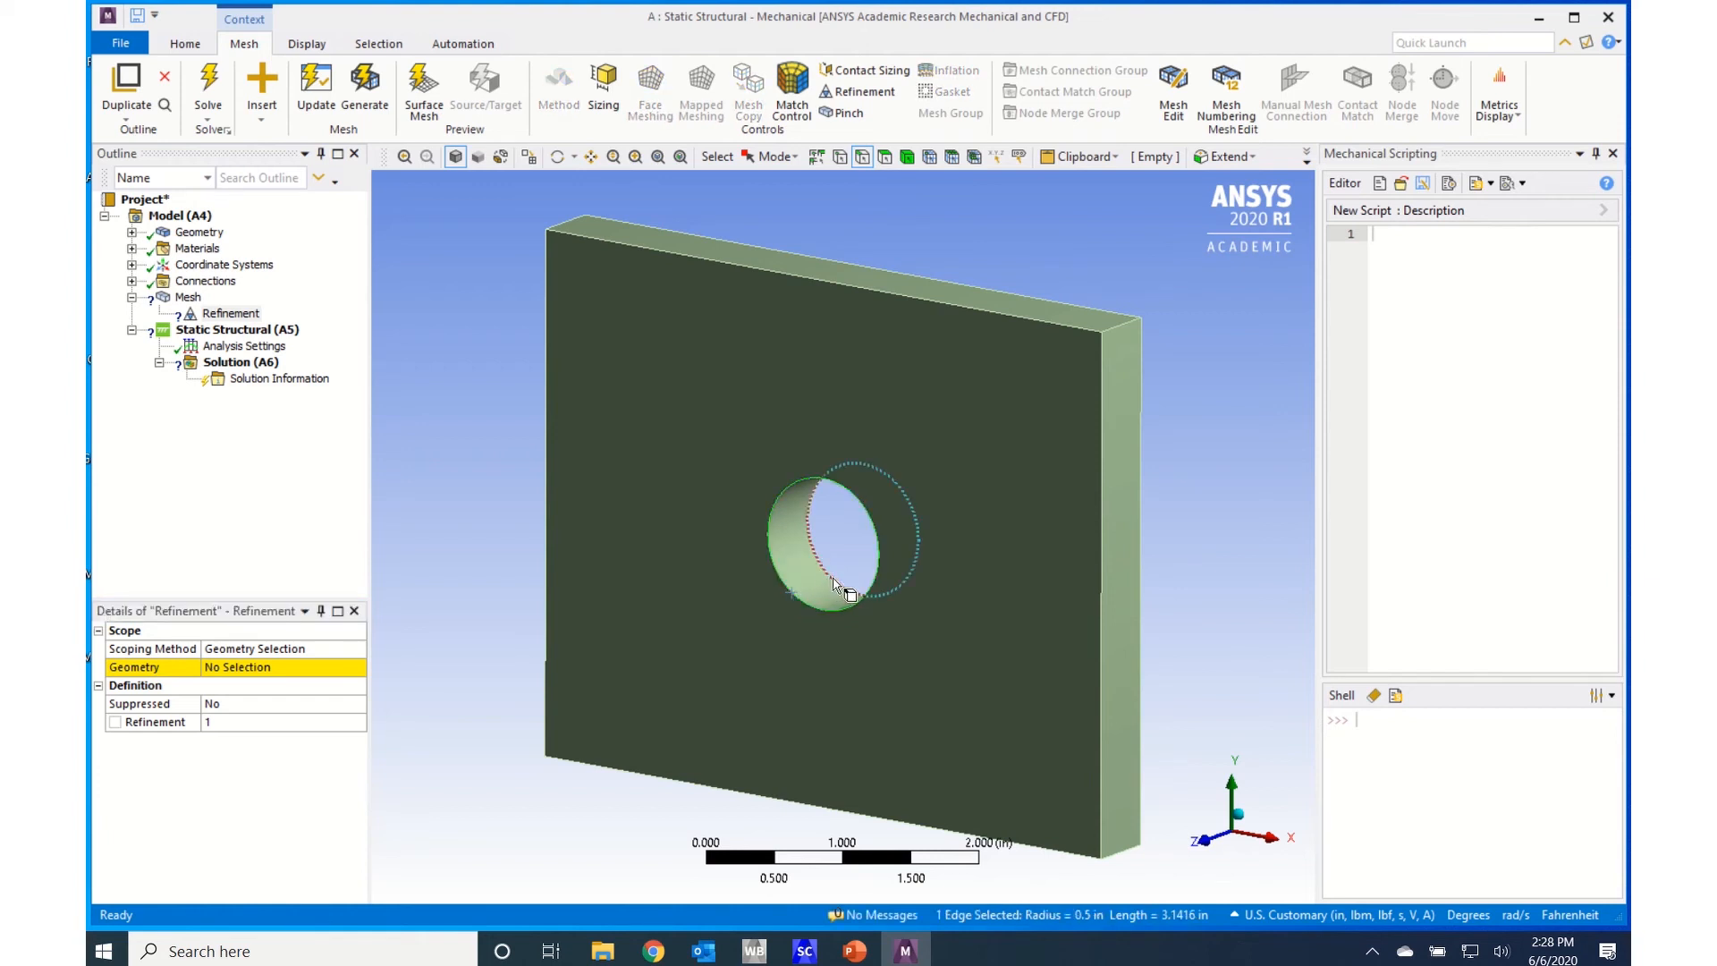
left_click(833, 583, "ctrl")
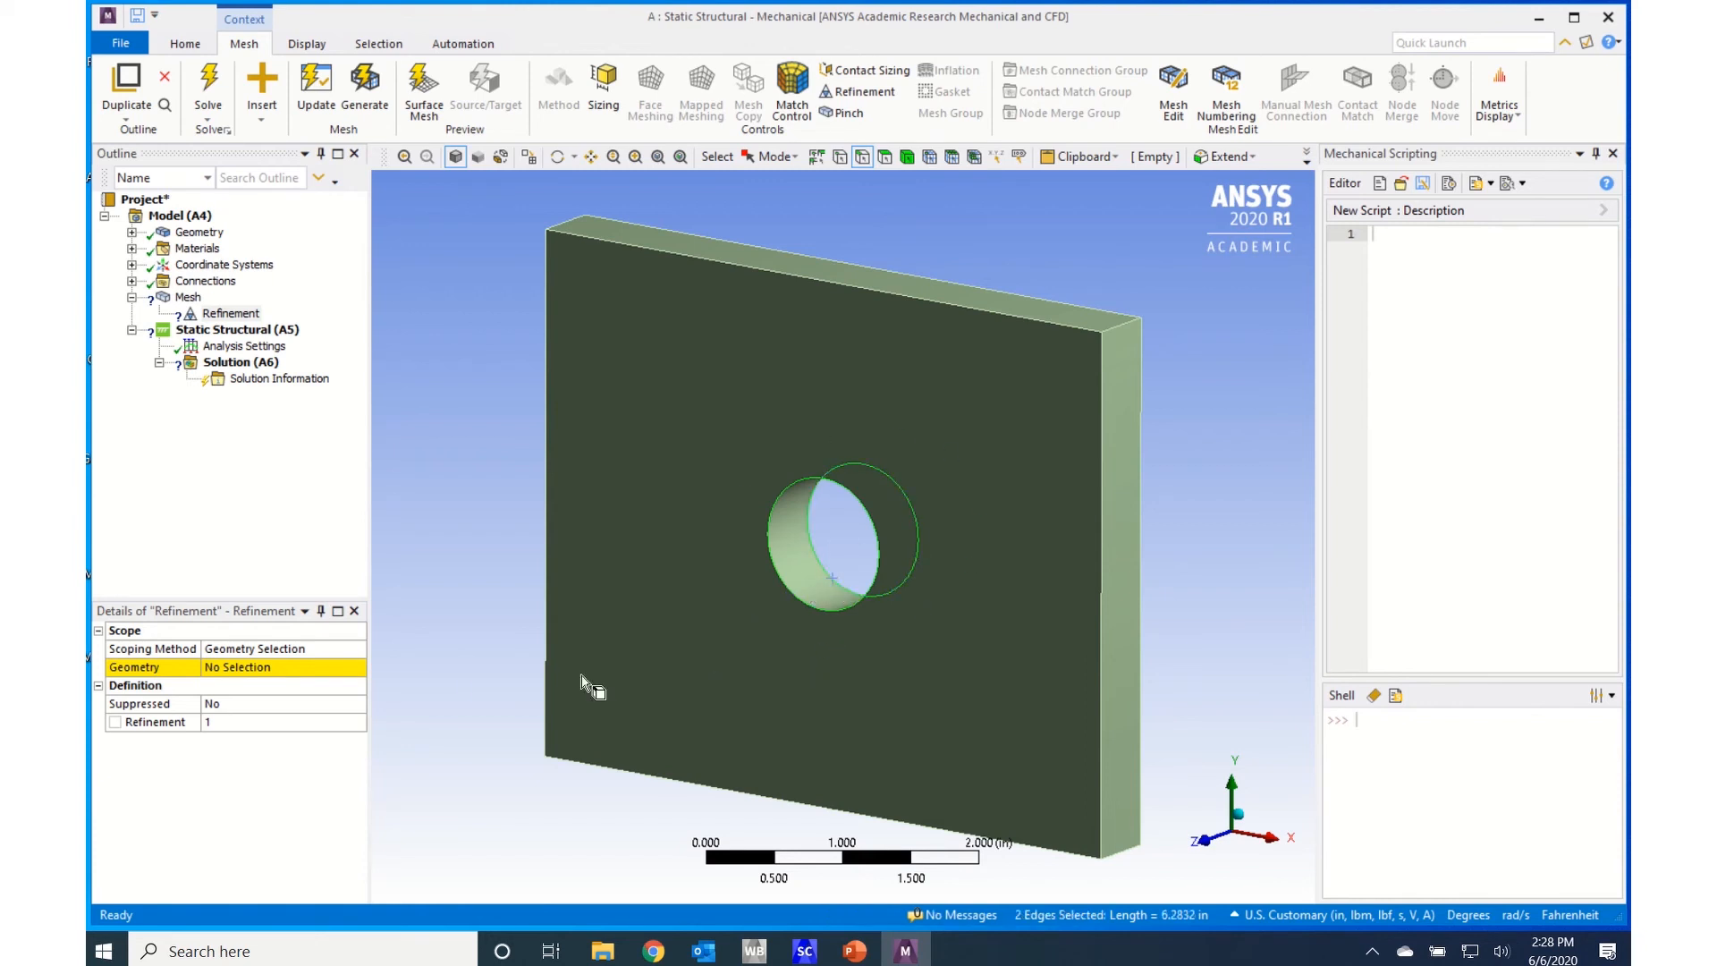
left_click(223, 669)
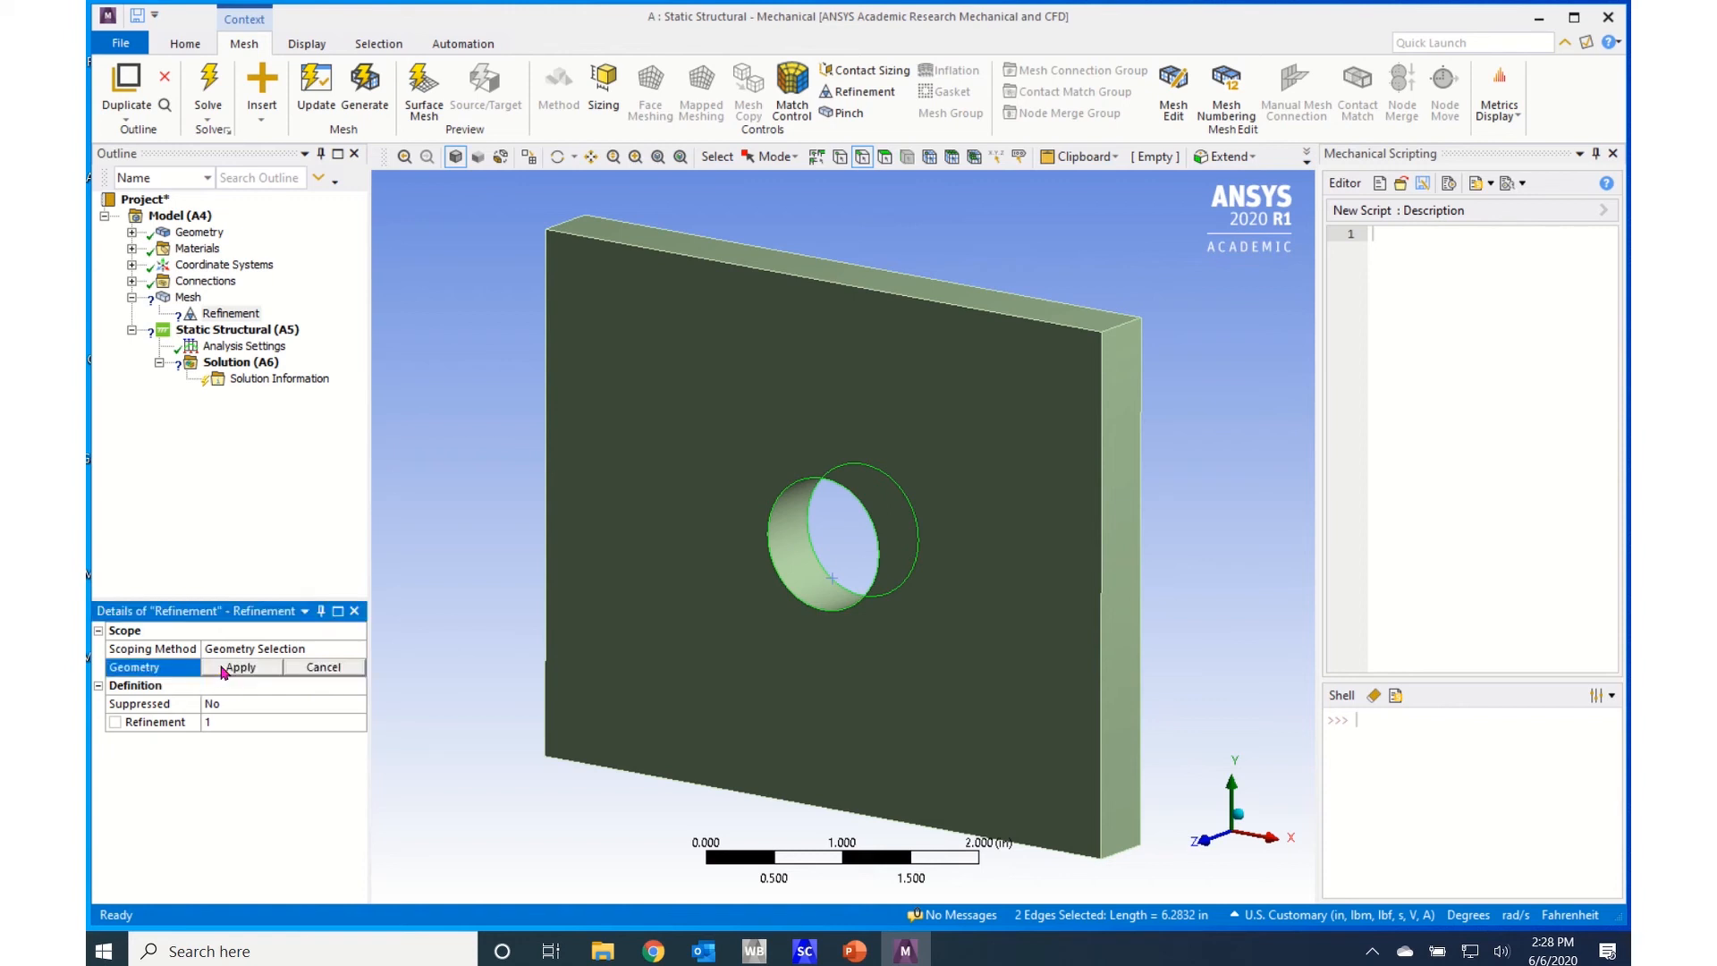
left_click(234, 668)
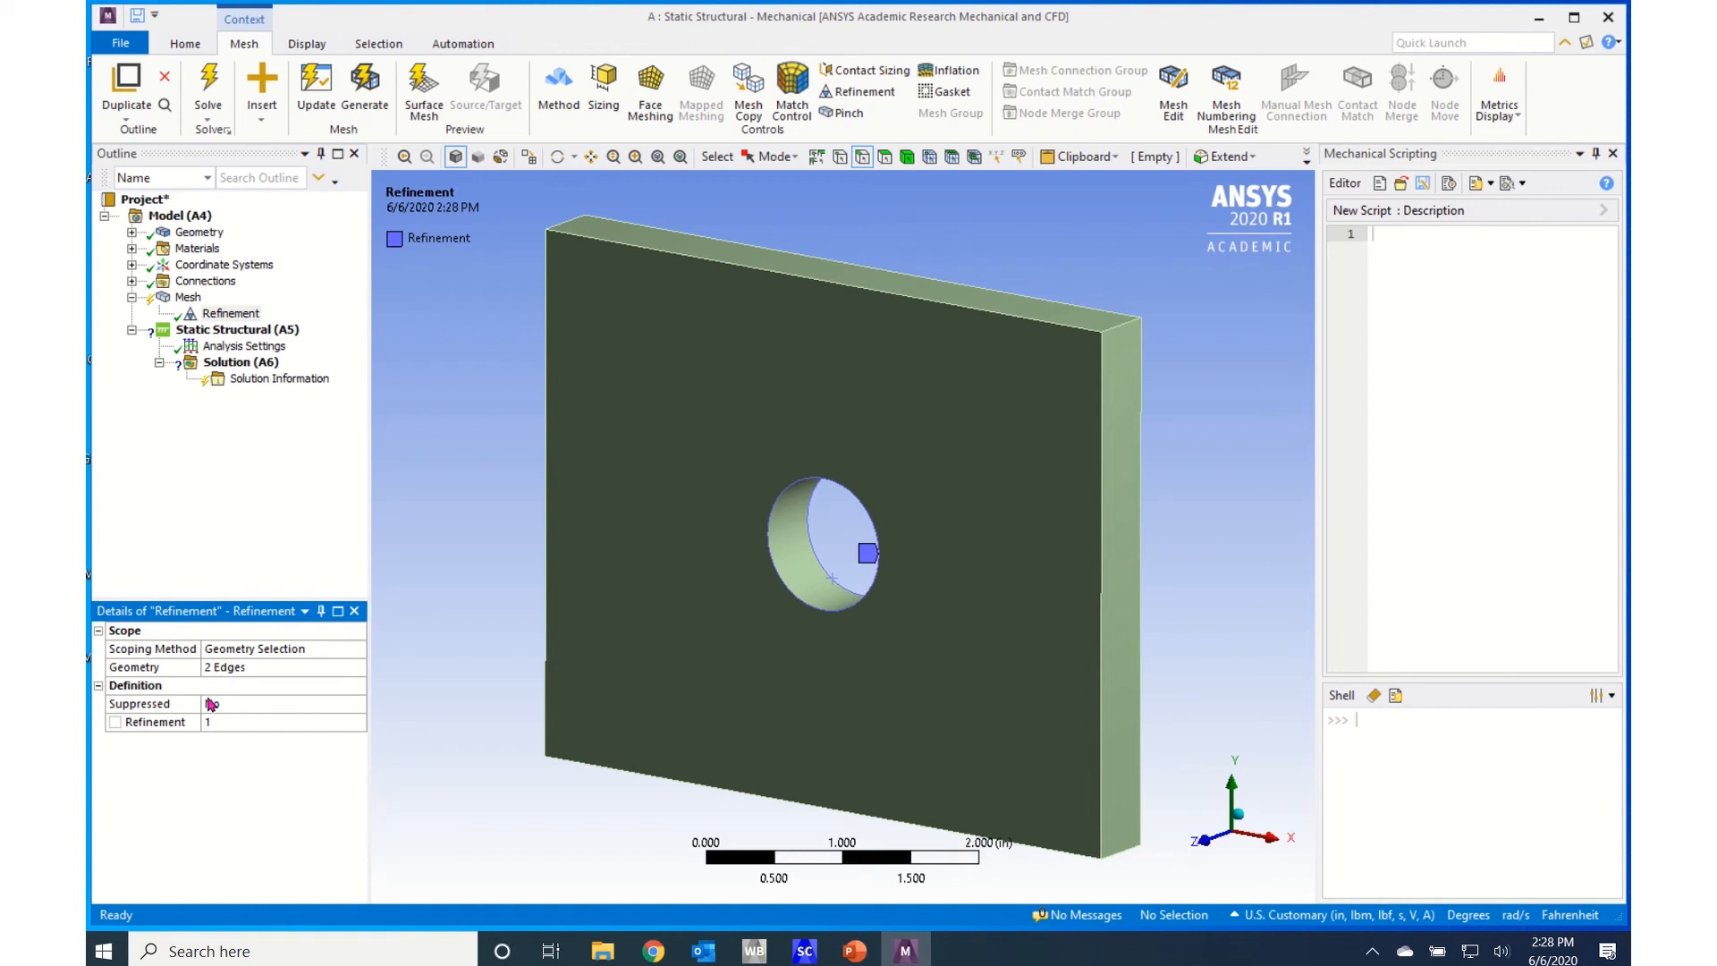
Update the mesh with the hole-edge refinement at level 1 and inspect the refined elements around the hole.
left_click(225, 725)
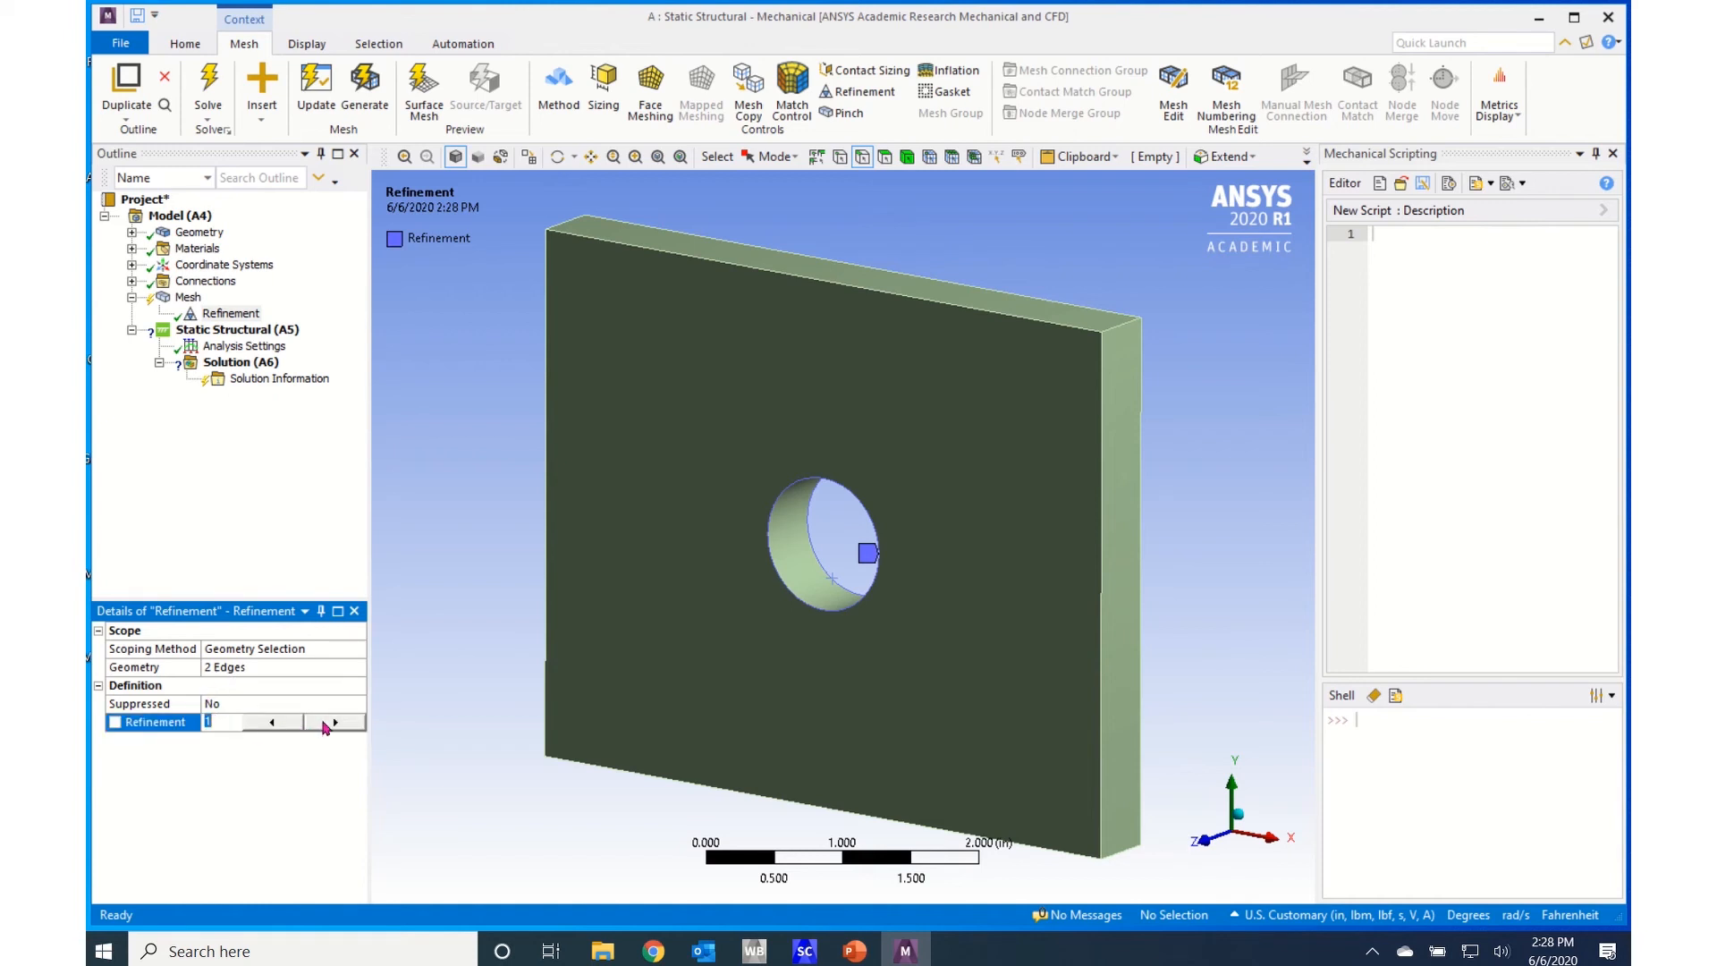
left_click(327, 726)
left_click(319, 91)
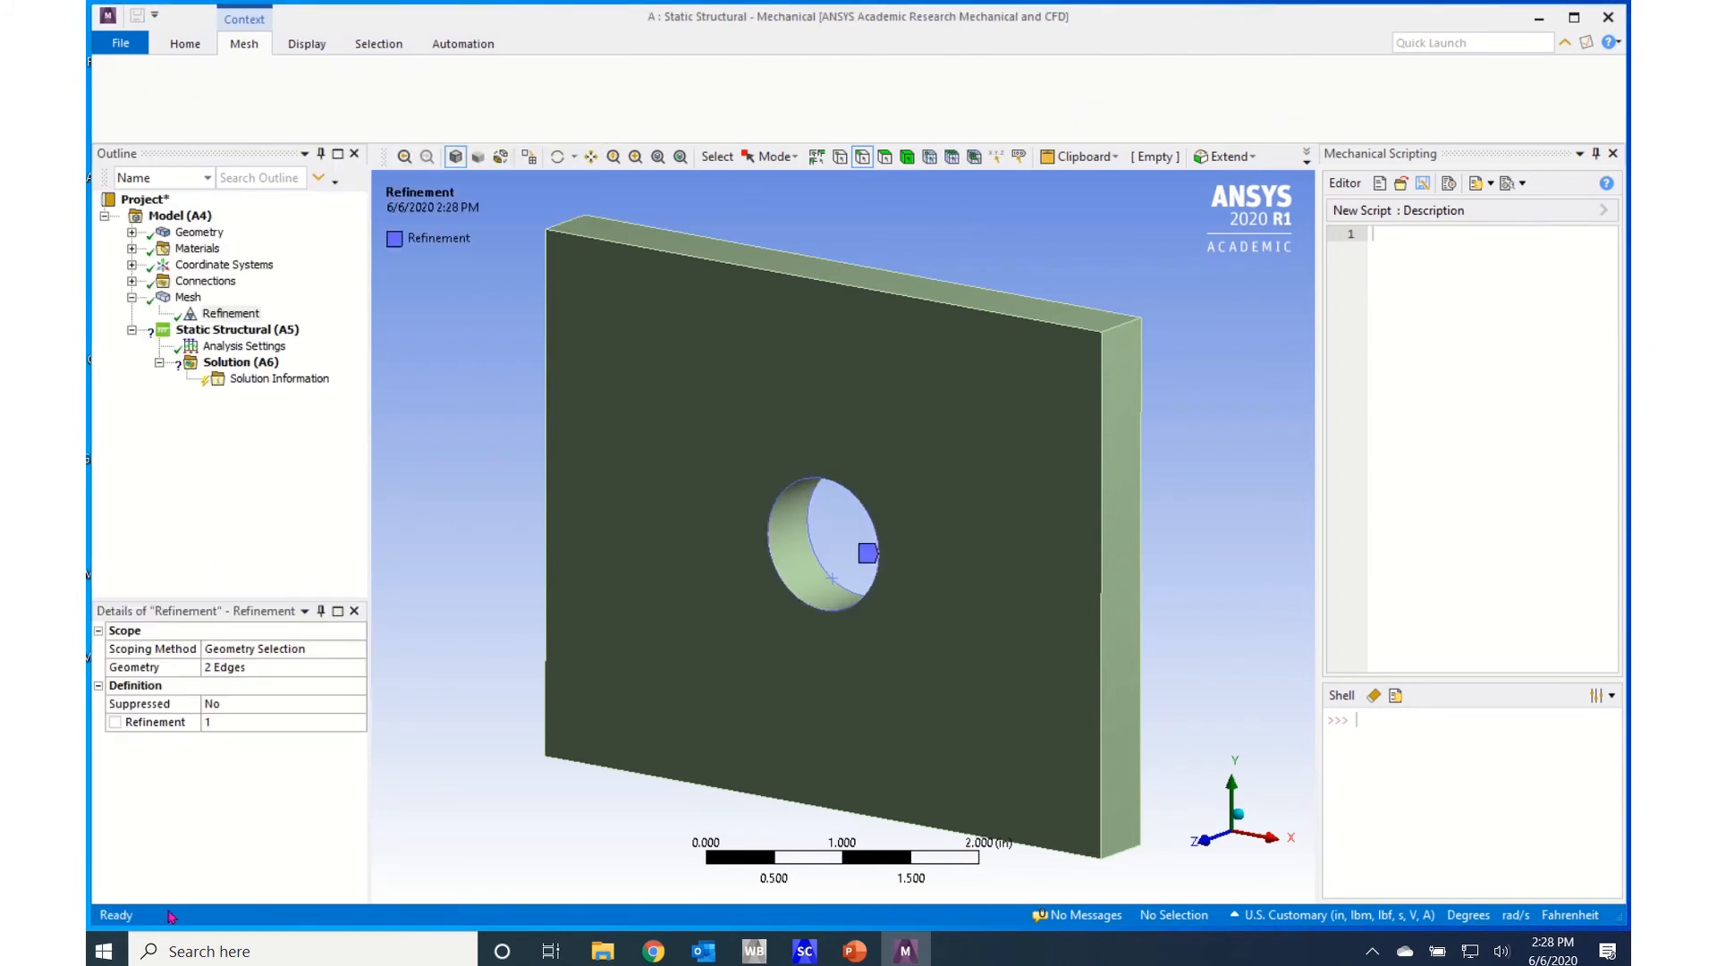
left_click(187, 298)
left_click(472, 663)
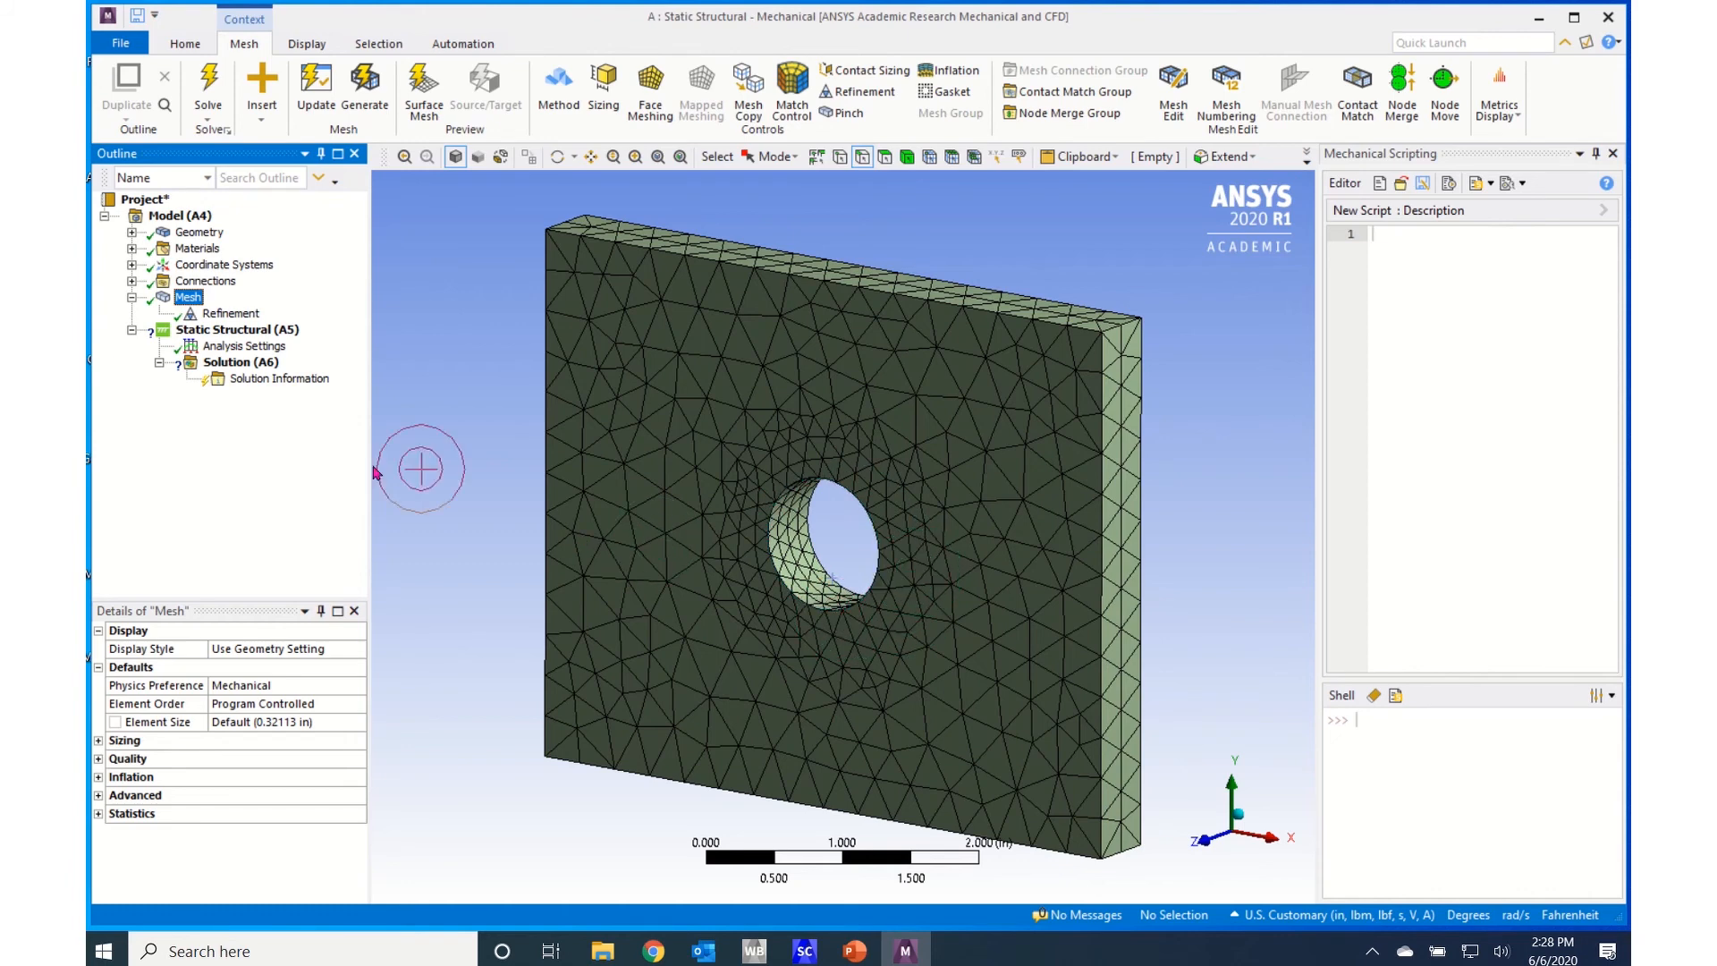
left_click(230, 314)
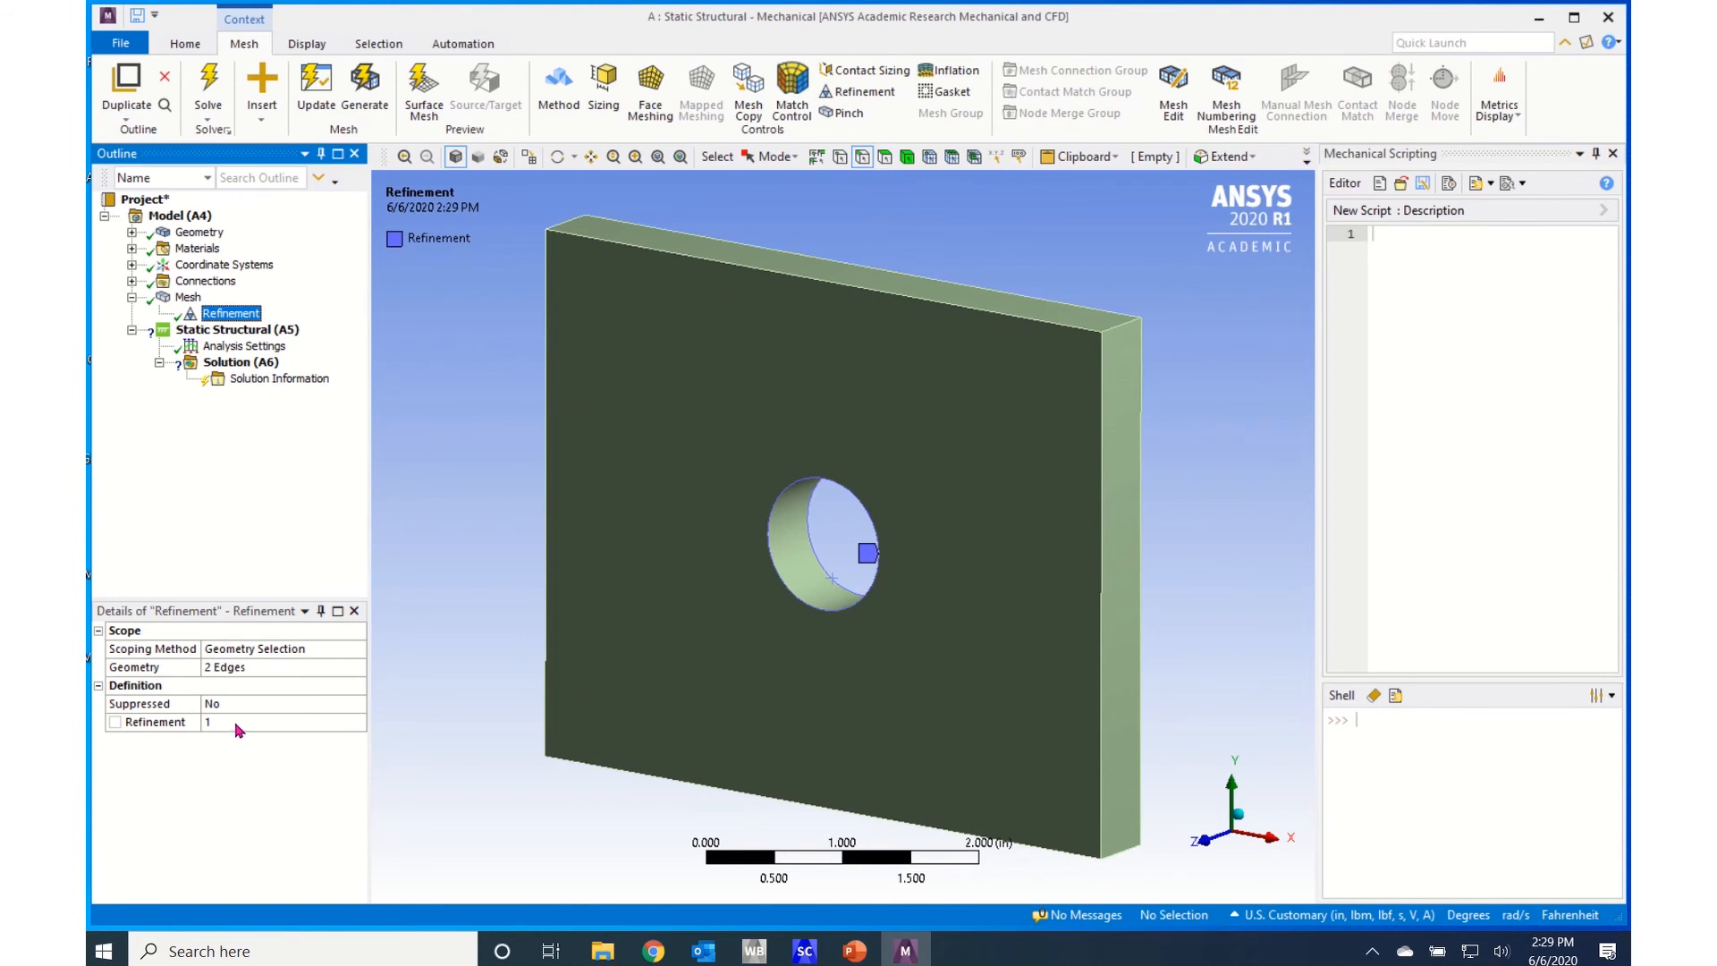
left_click(188, 296)
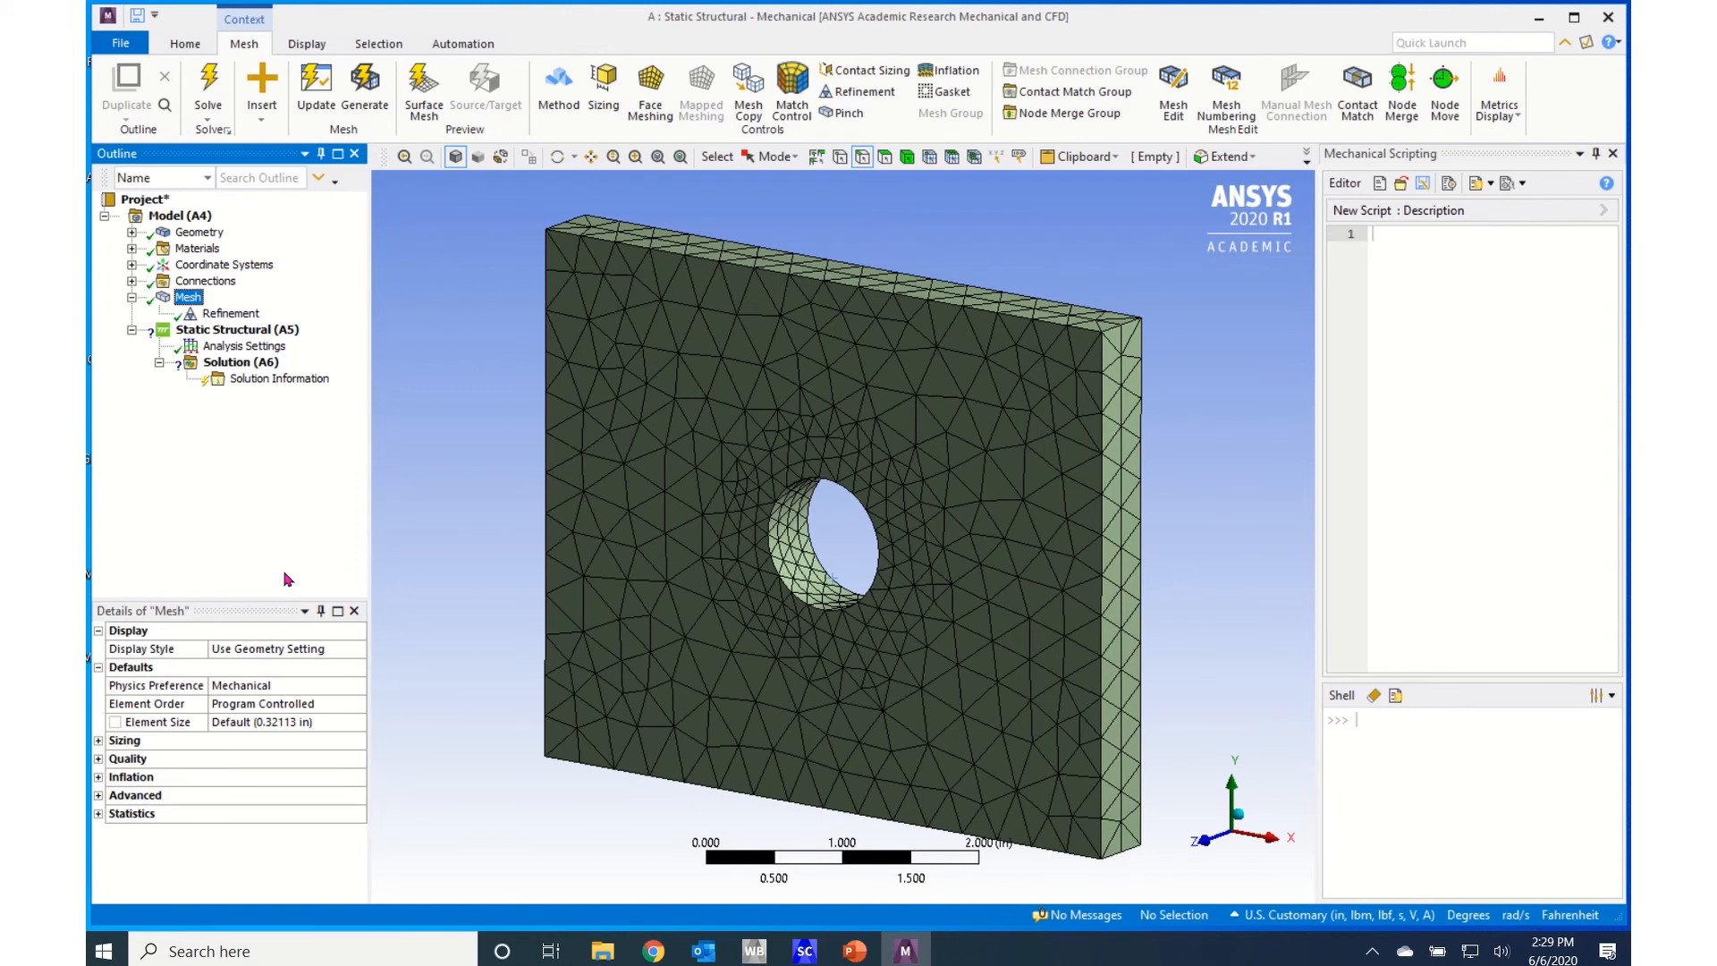
Add a Force load to the static structural analysis, scoped to the plate's narrow end face on the positive X side.
left_click(237, 330)
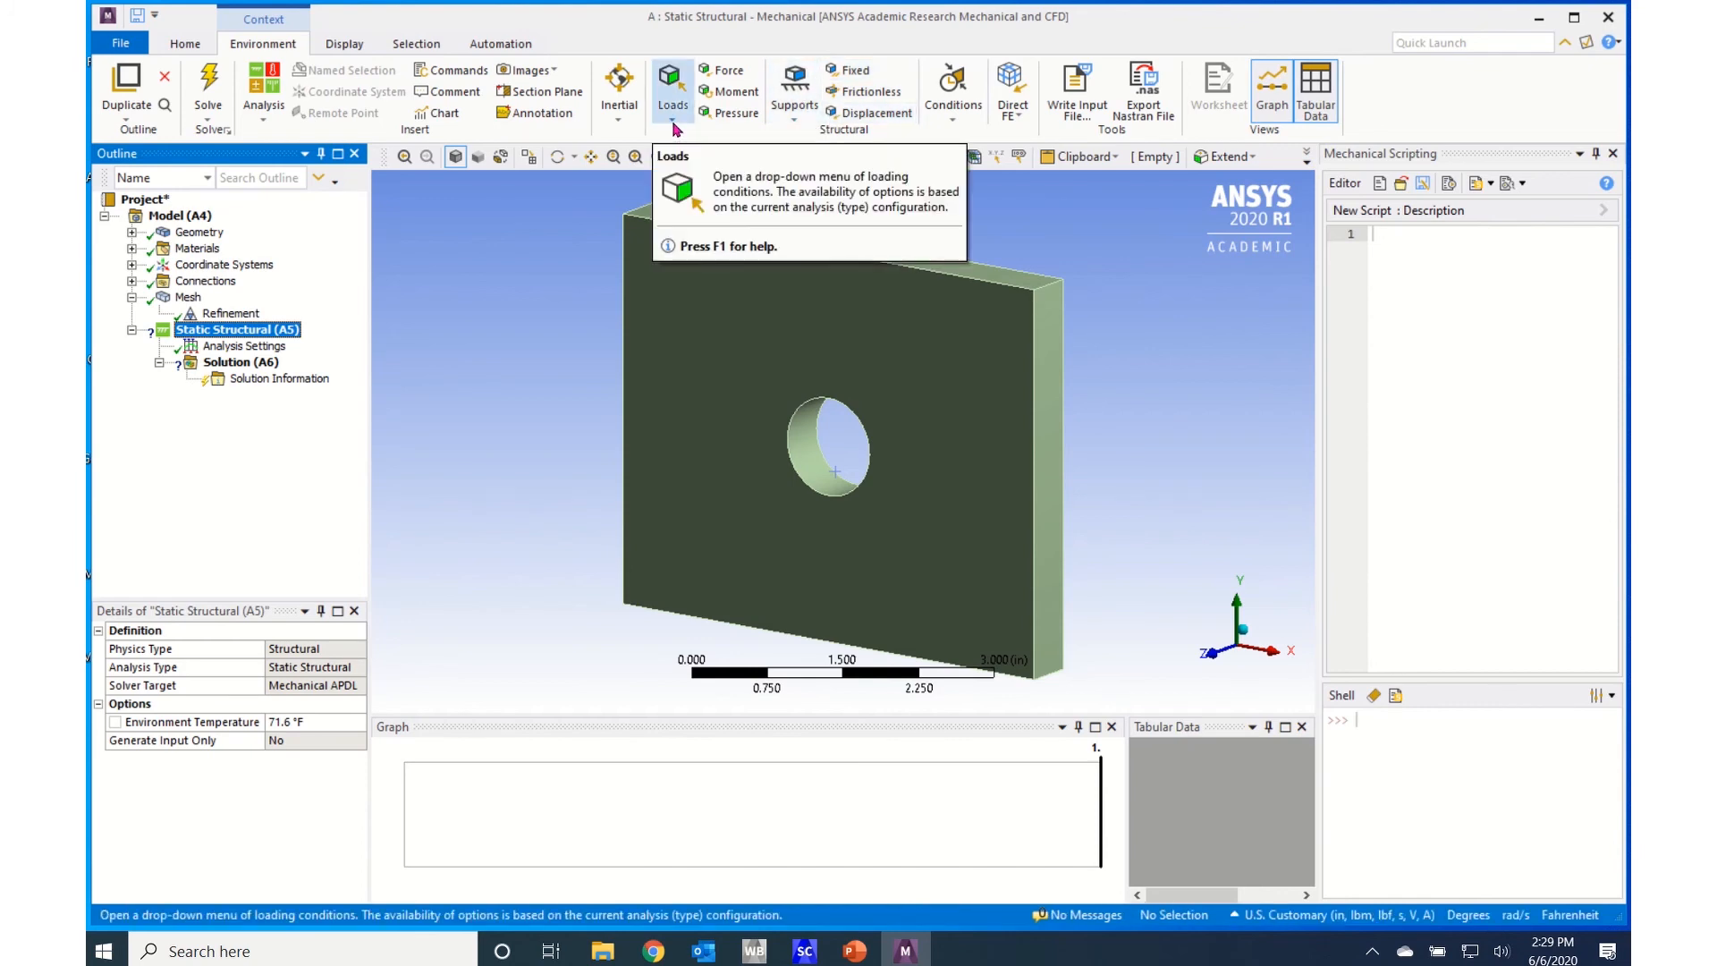
left_click(727, 72)
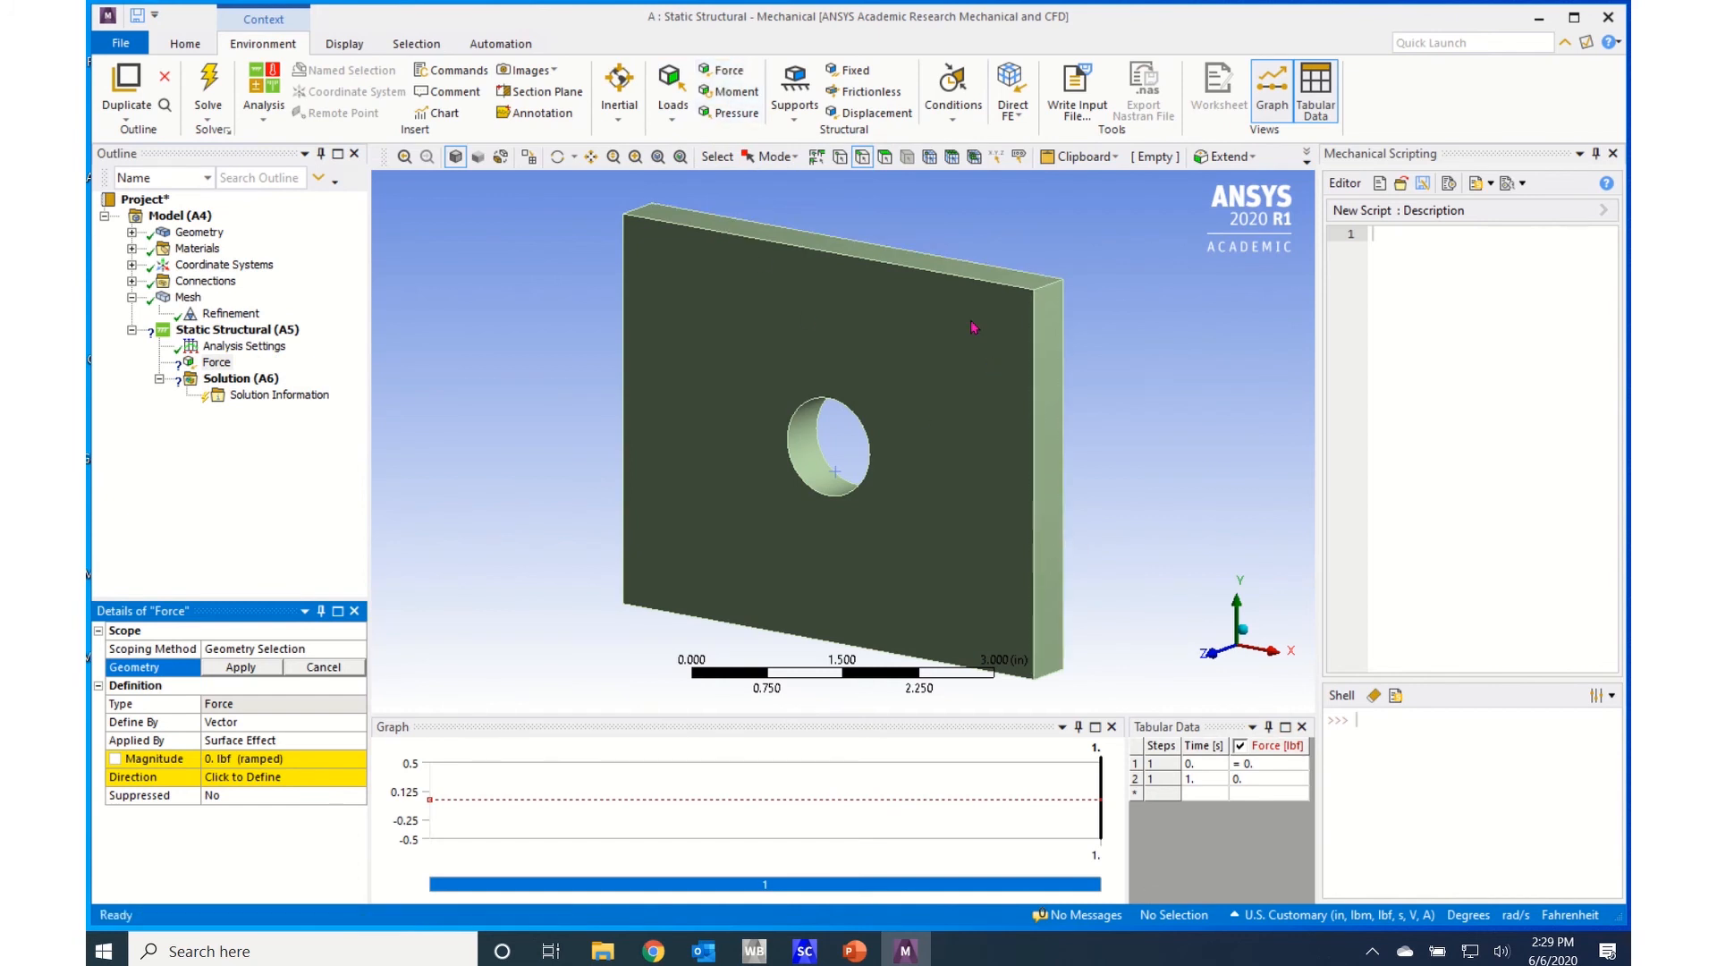
left_click(885, 162)
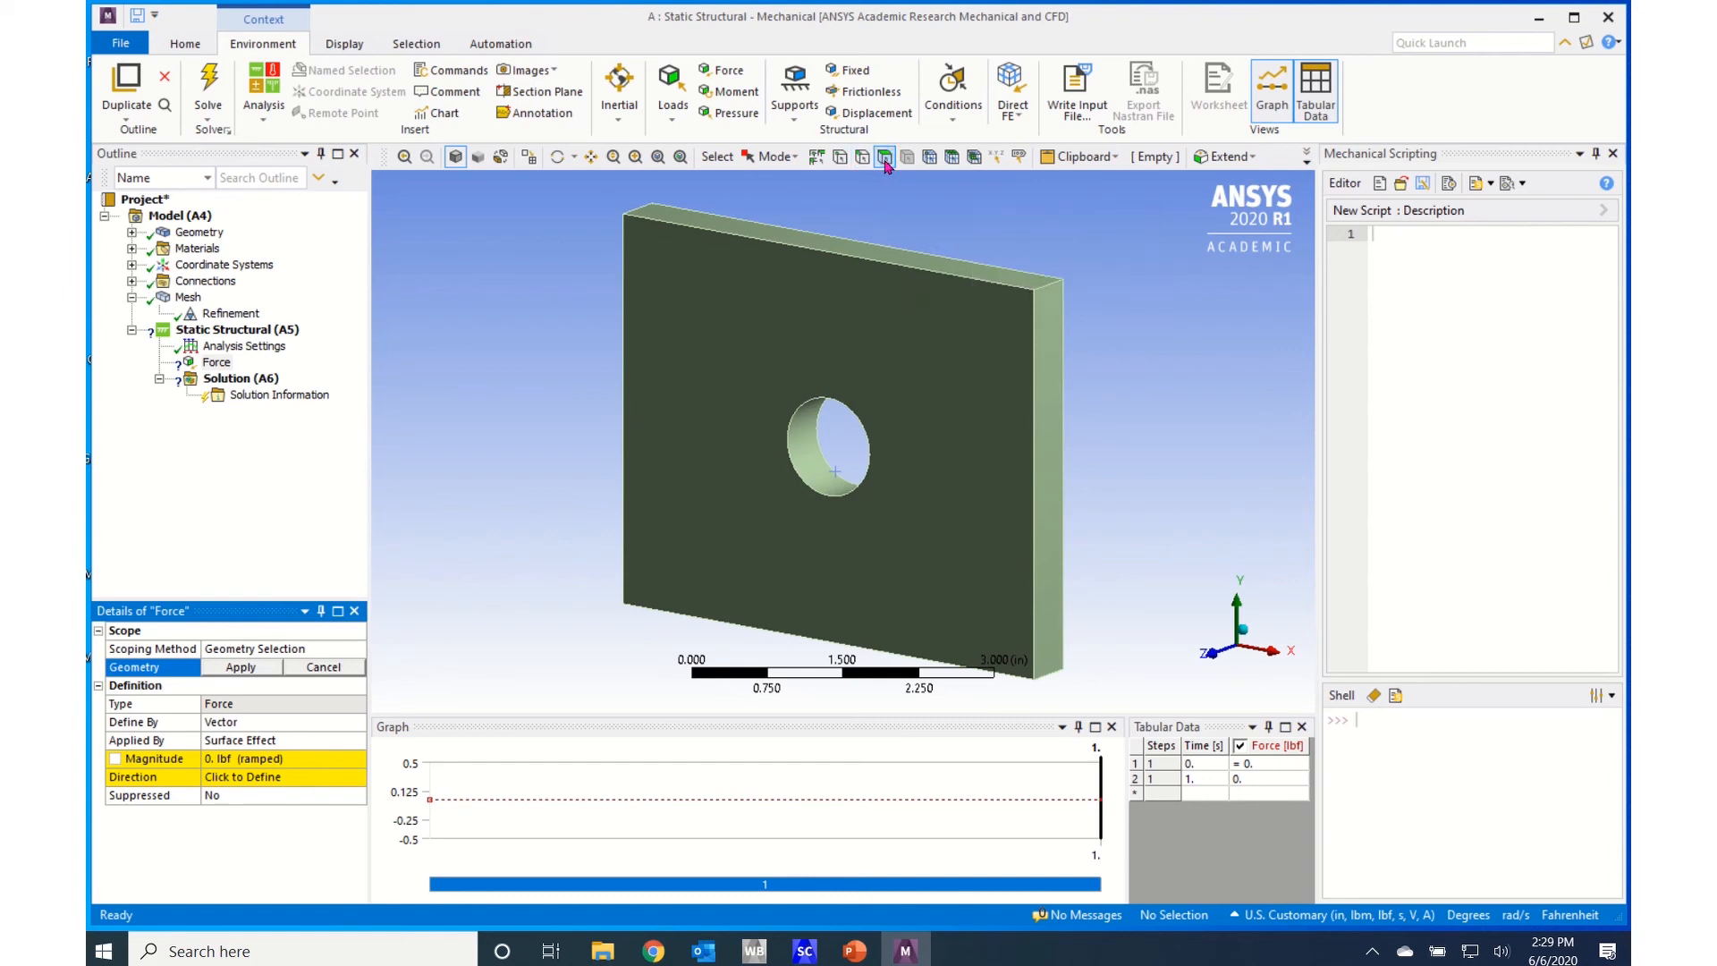
left_click(1054, 535)
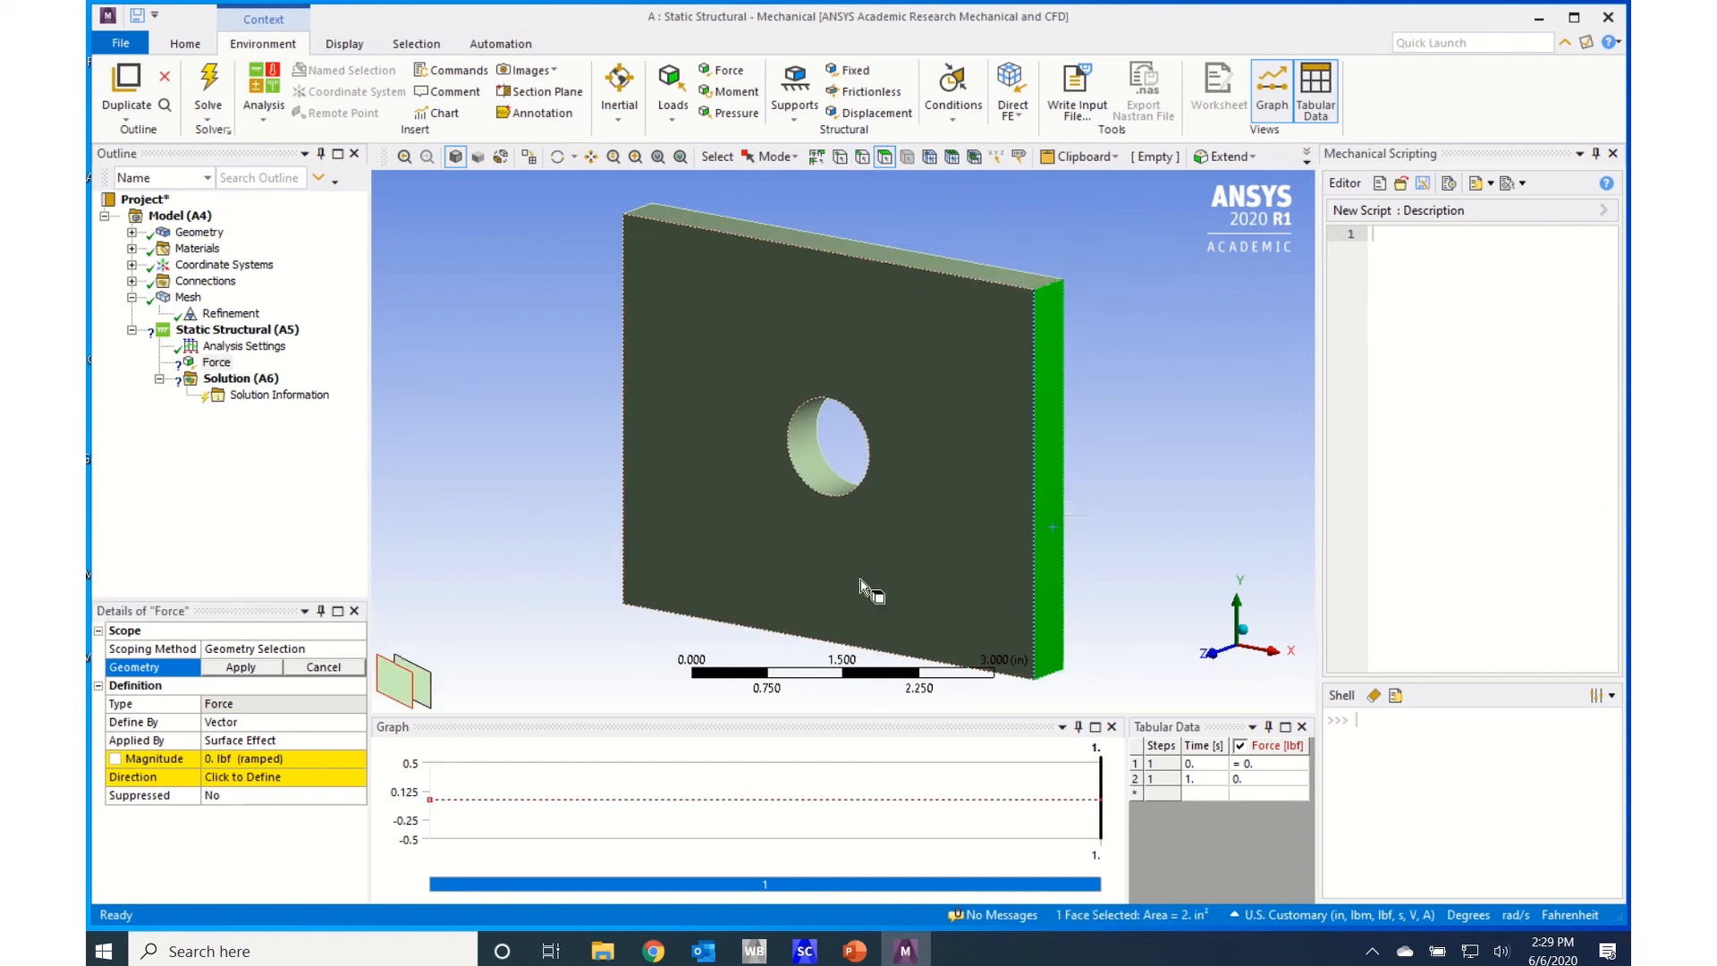
left_click(251, 669)
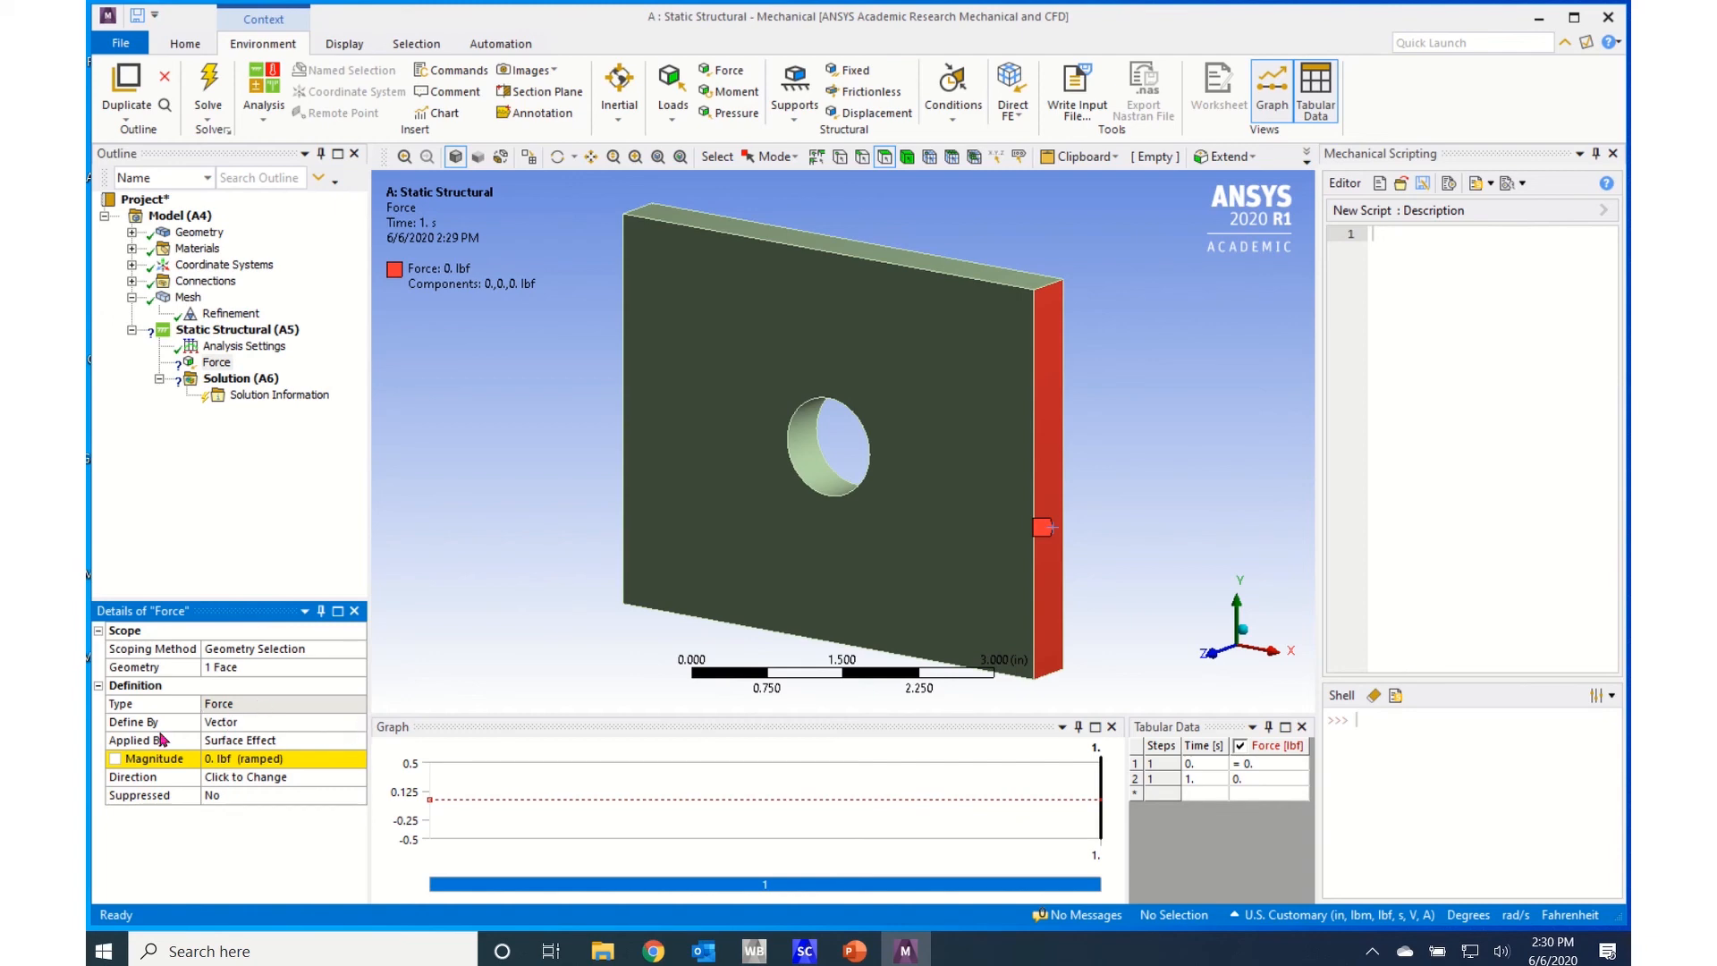
Define the force by components and set its X component to 100 lbf.
left_click(357, 726)
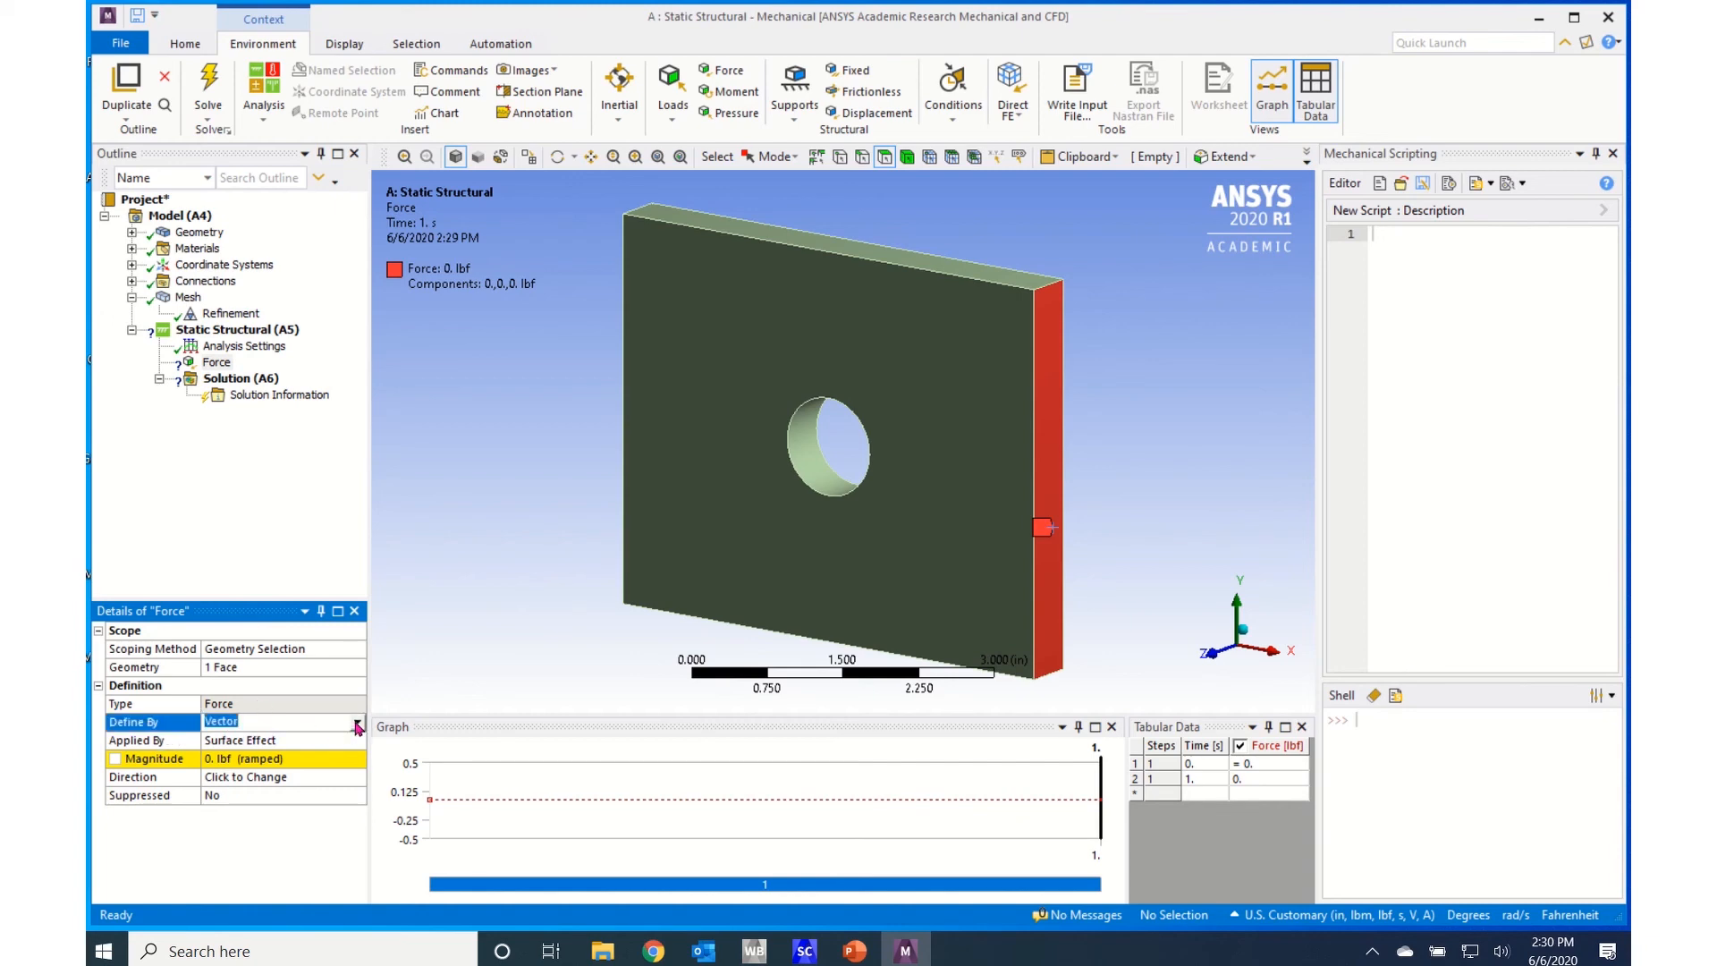
left_click(357, 723)
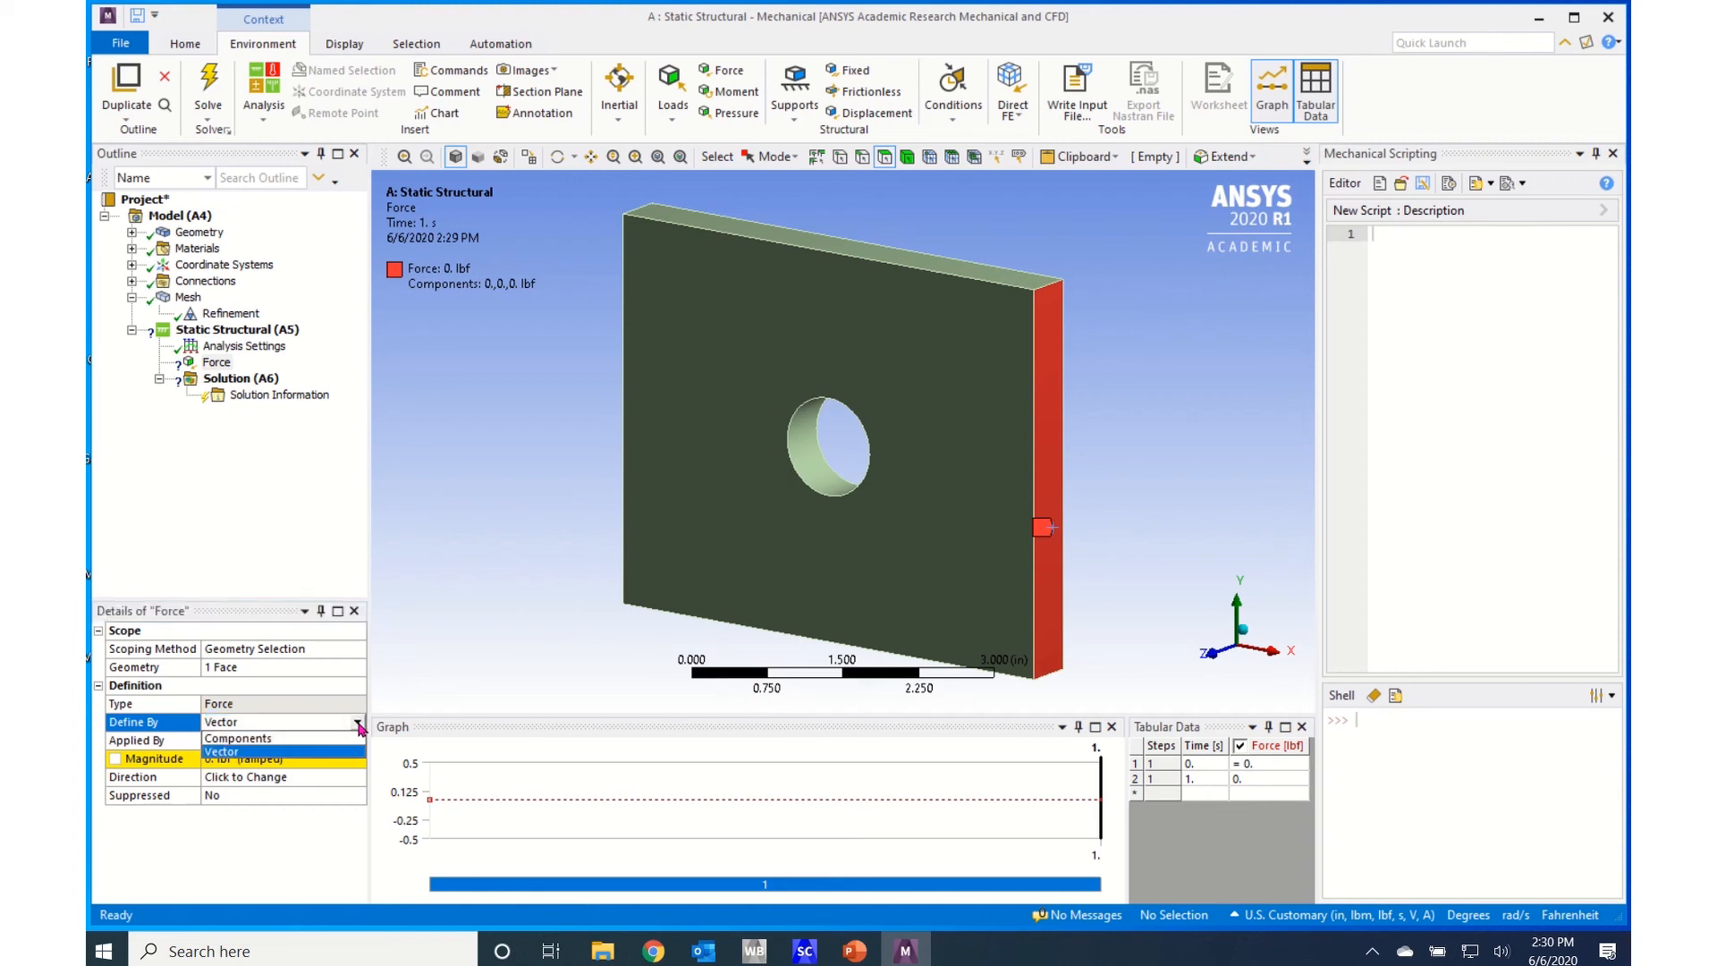
left_click(340, 738)
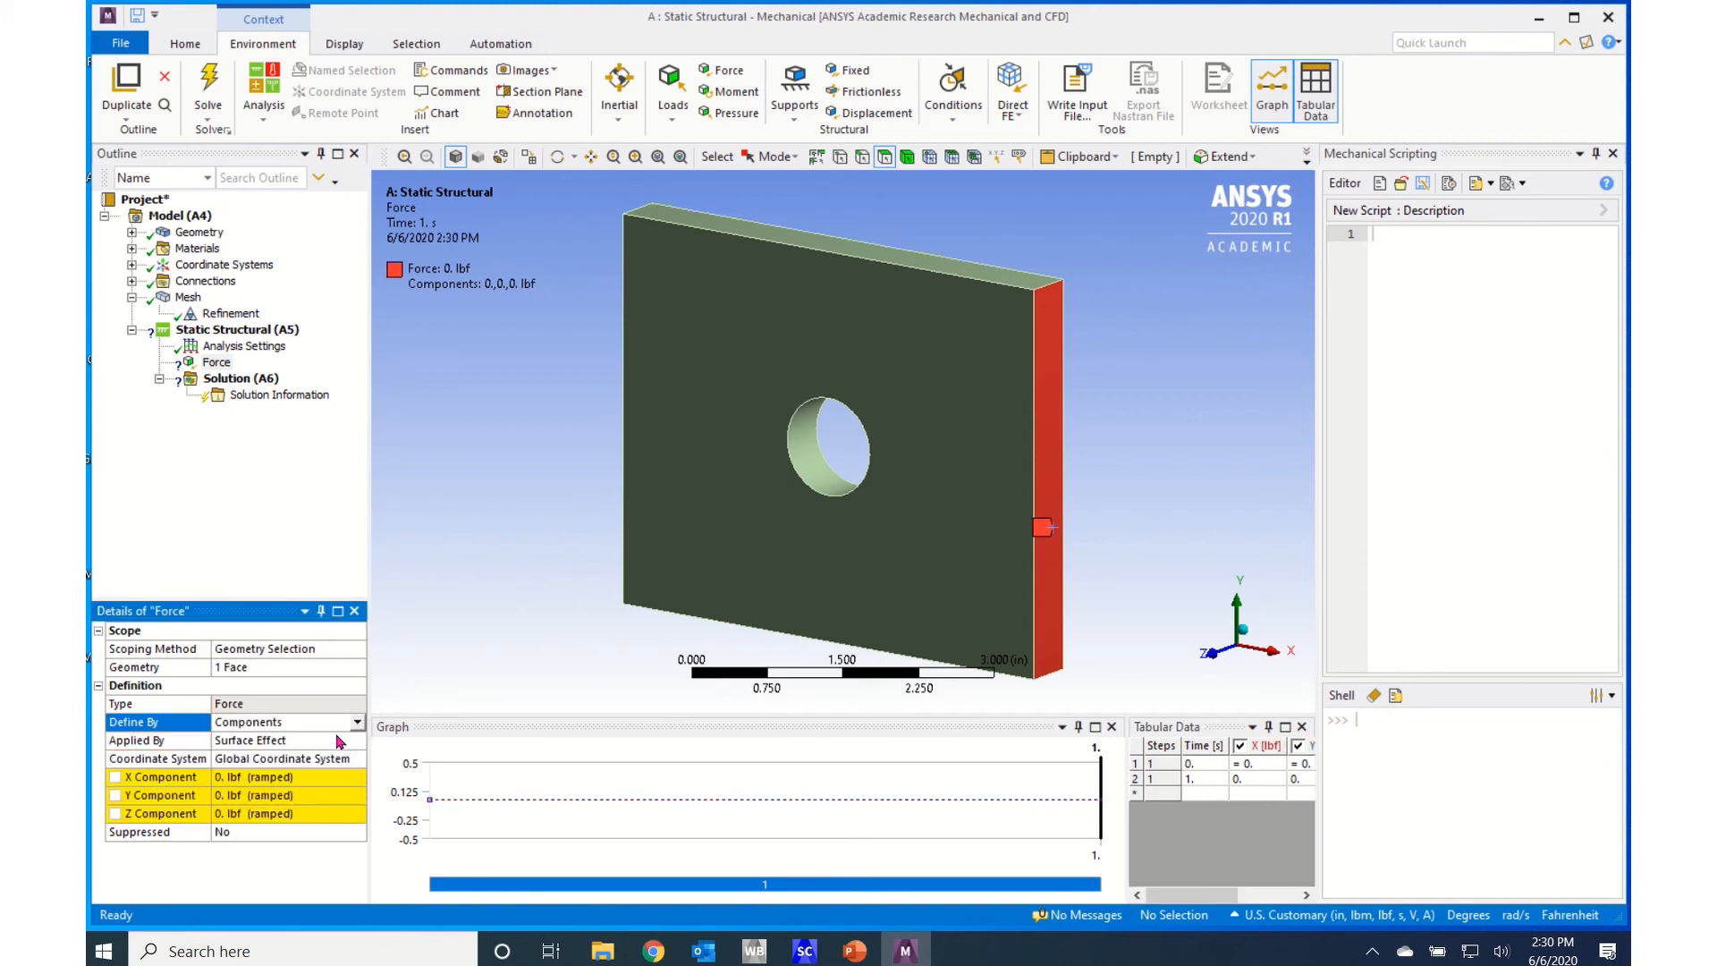
left_click(271, 778)
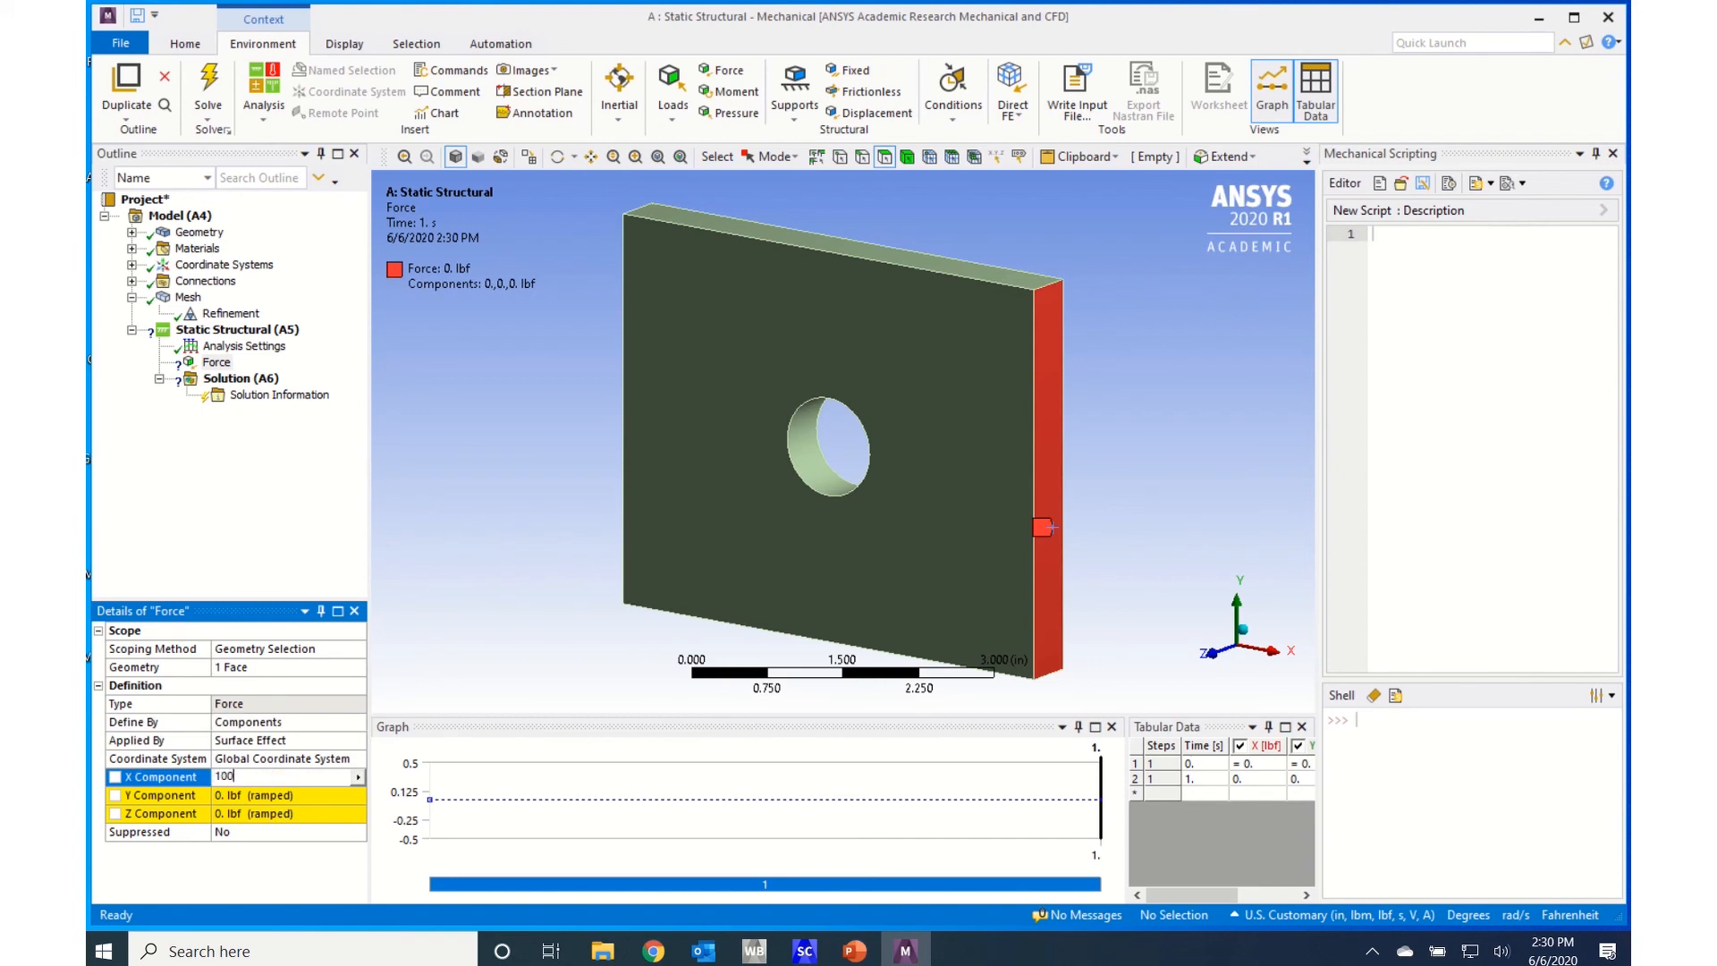
key("Return")
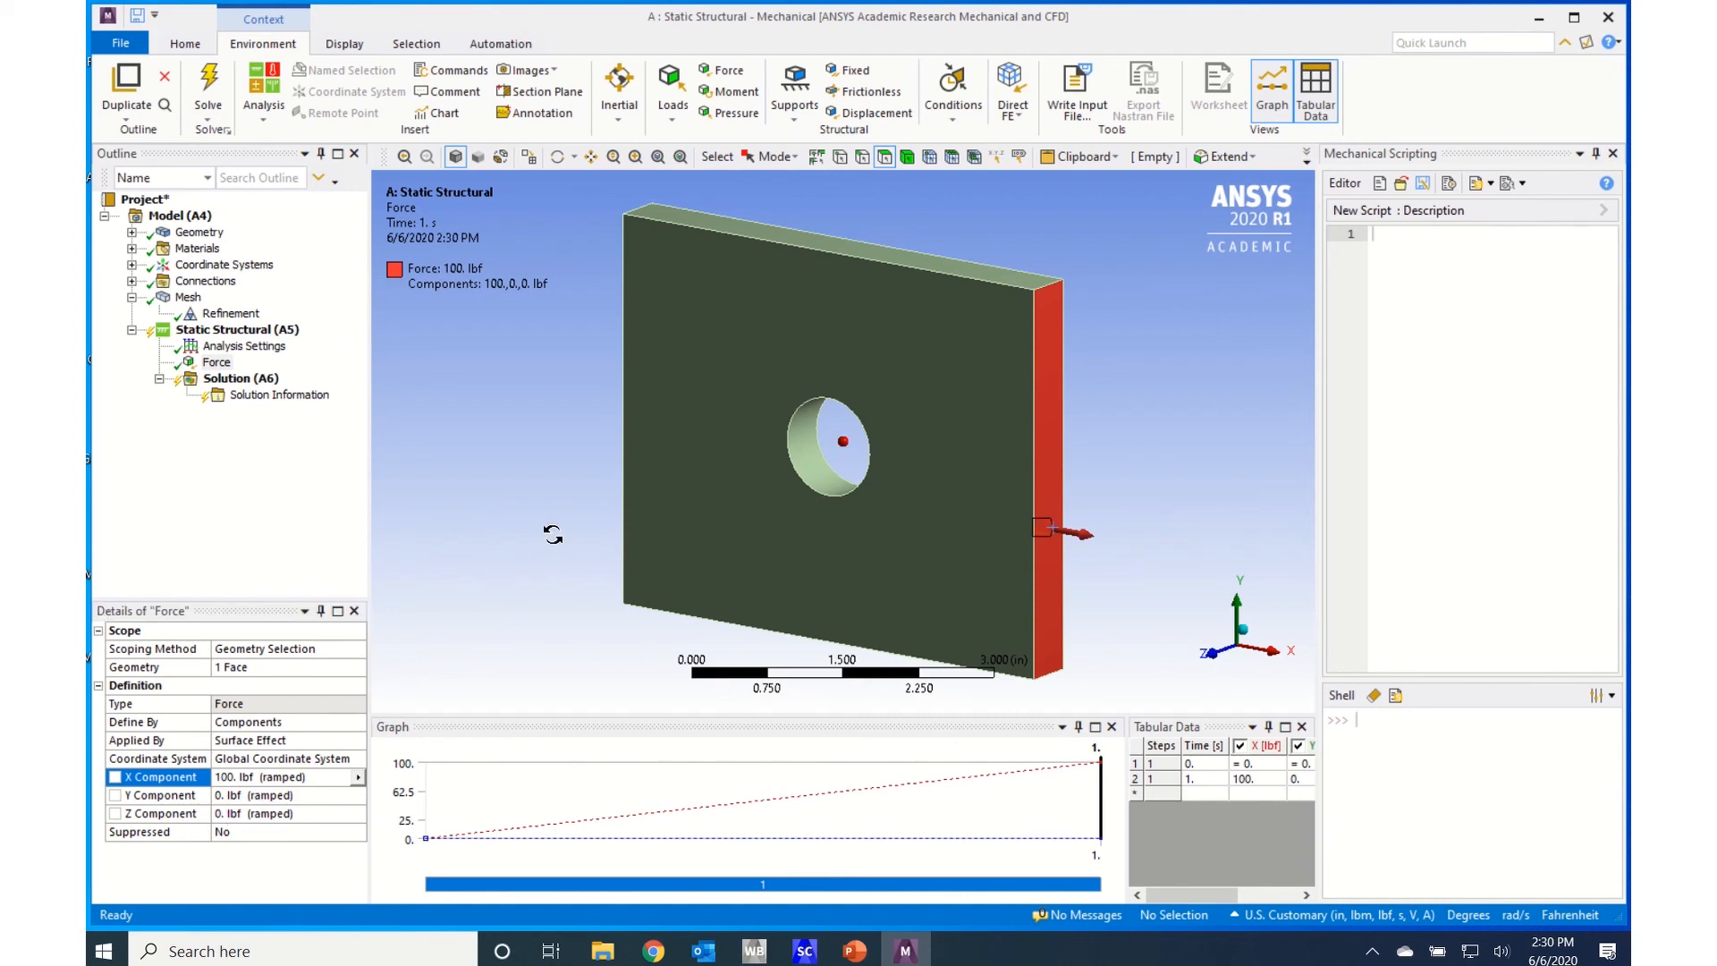
Add a Fixed Support to the plate's end face opposite the force and check both boundary conditions on the model.
middle_click_drag(555, 542, 728, 564)
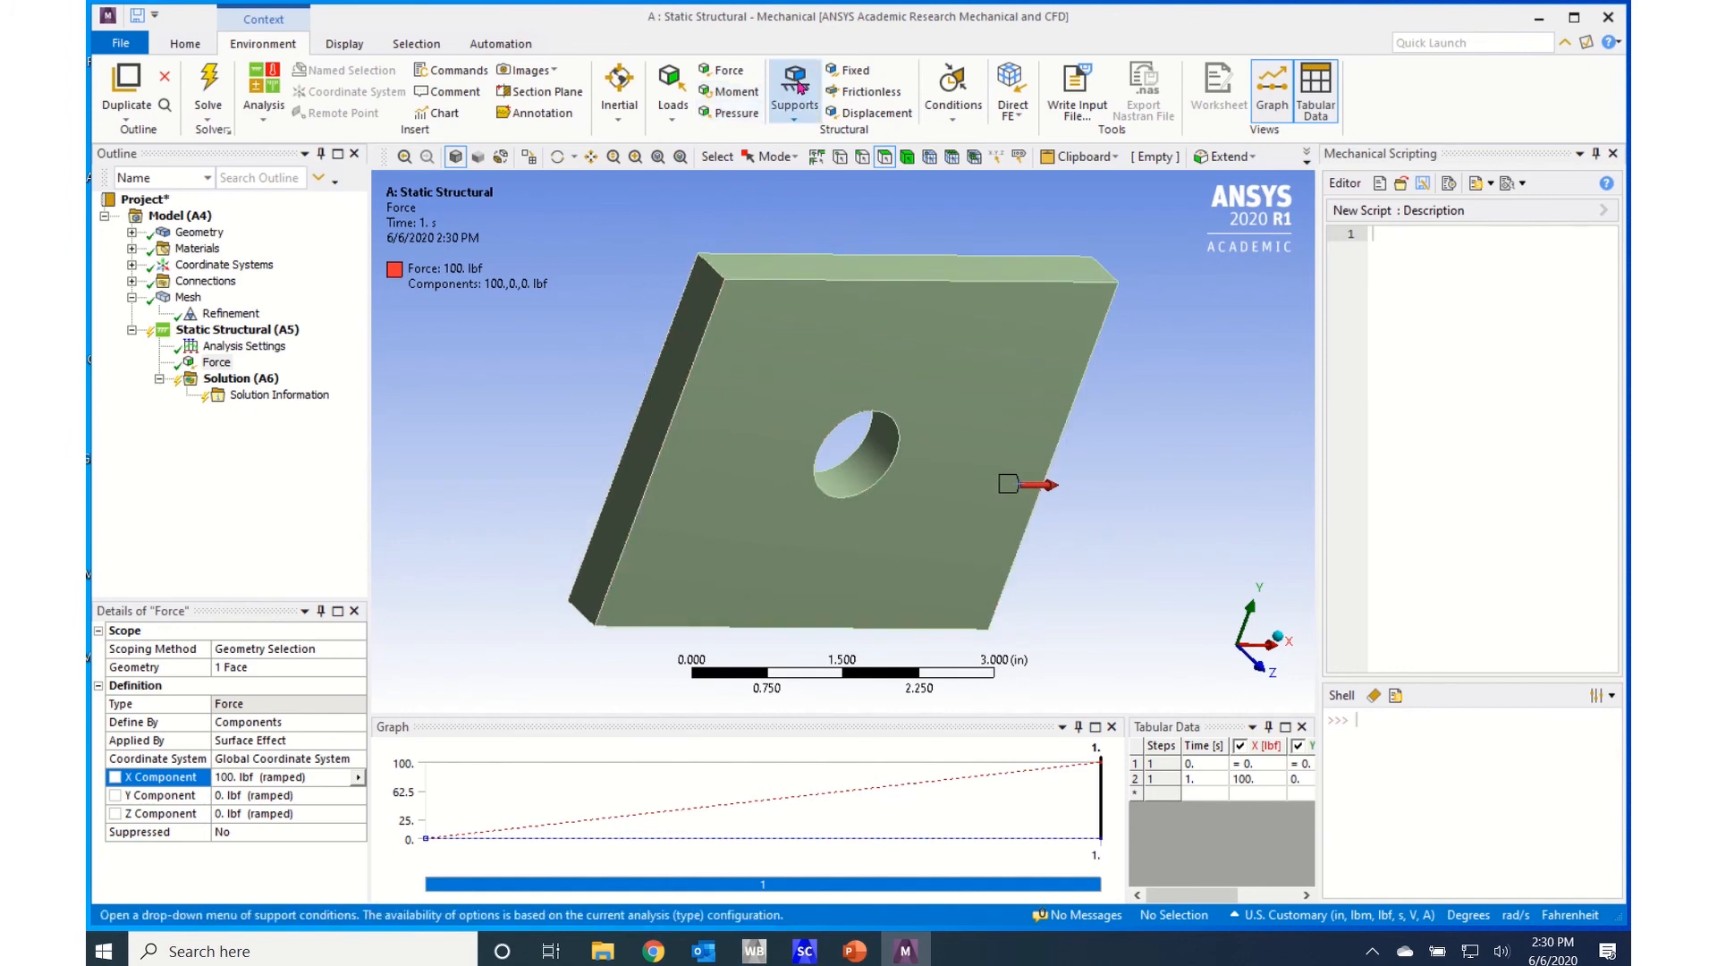
left_click(853, 71)
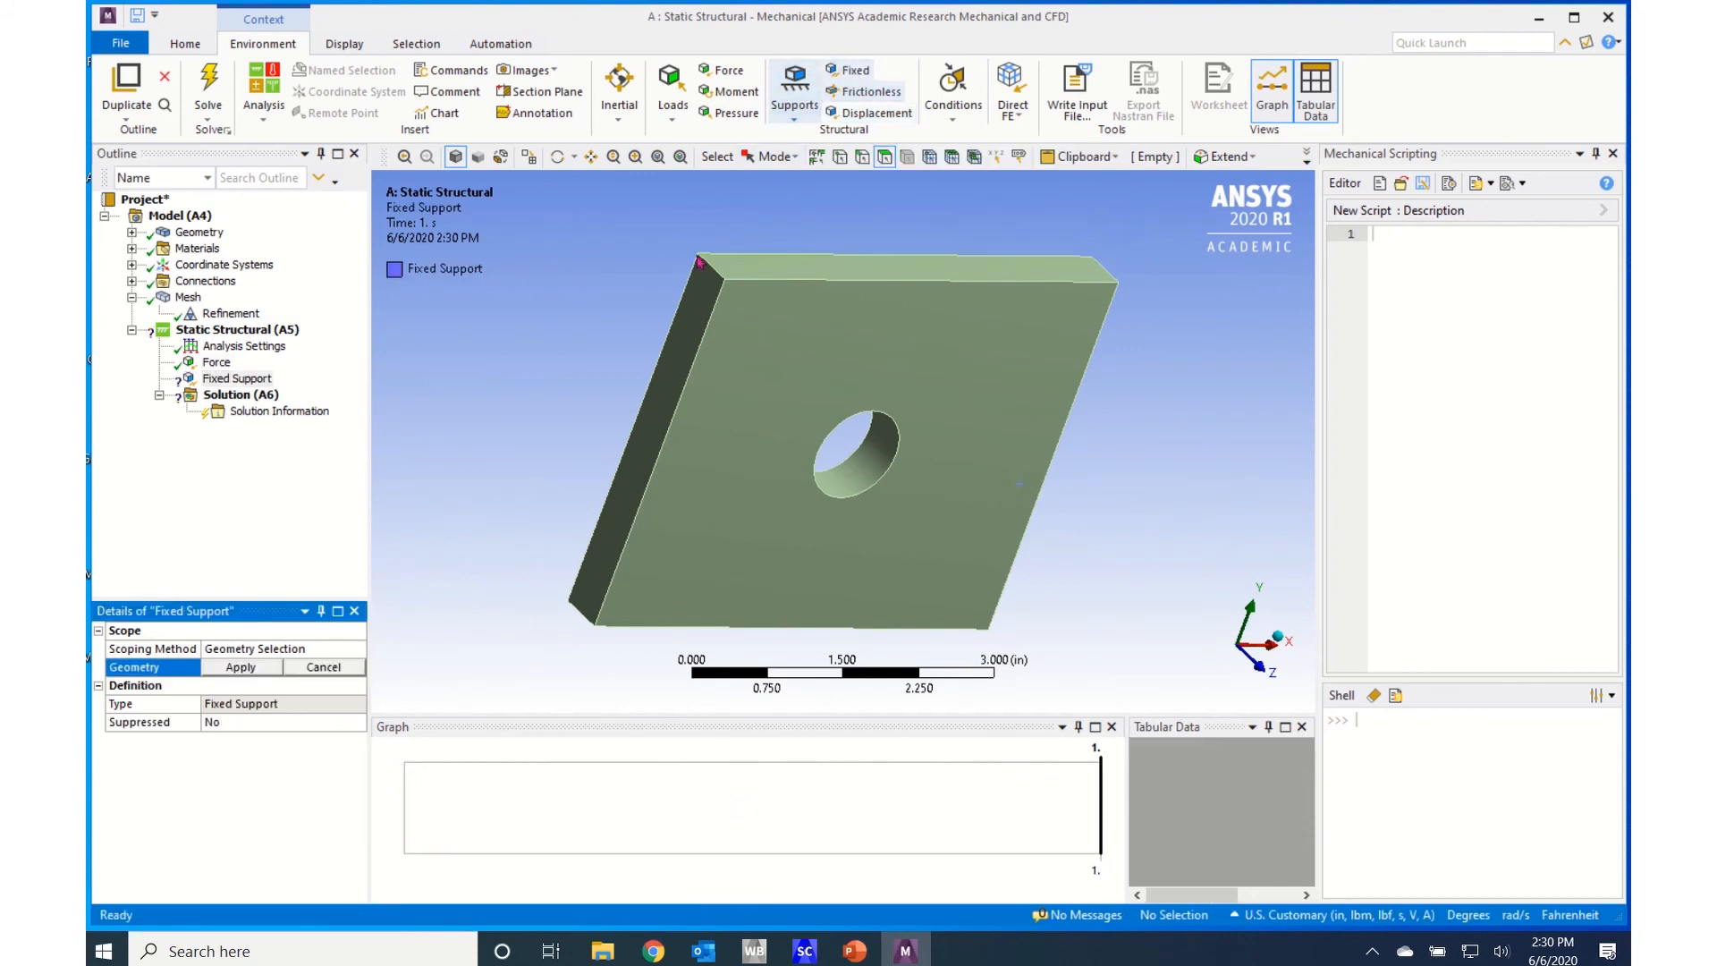
left_click(618, 526)
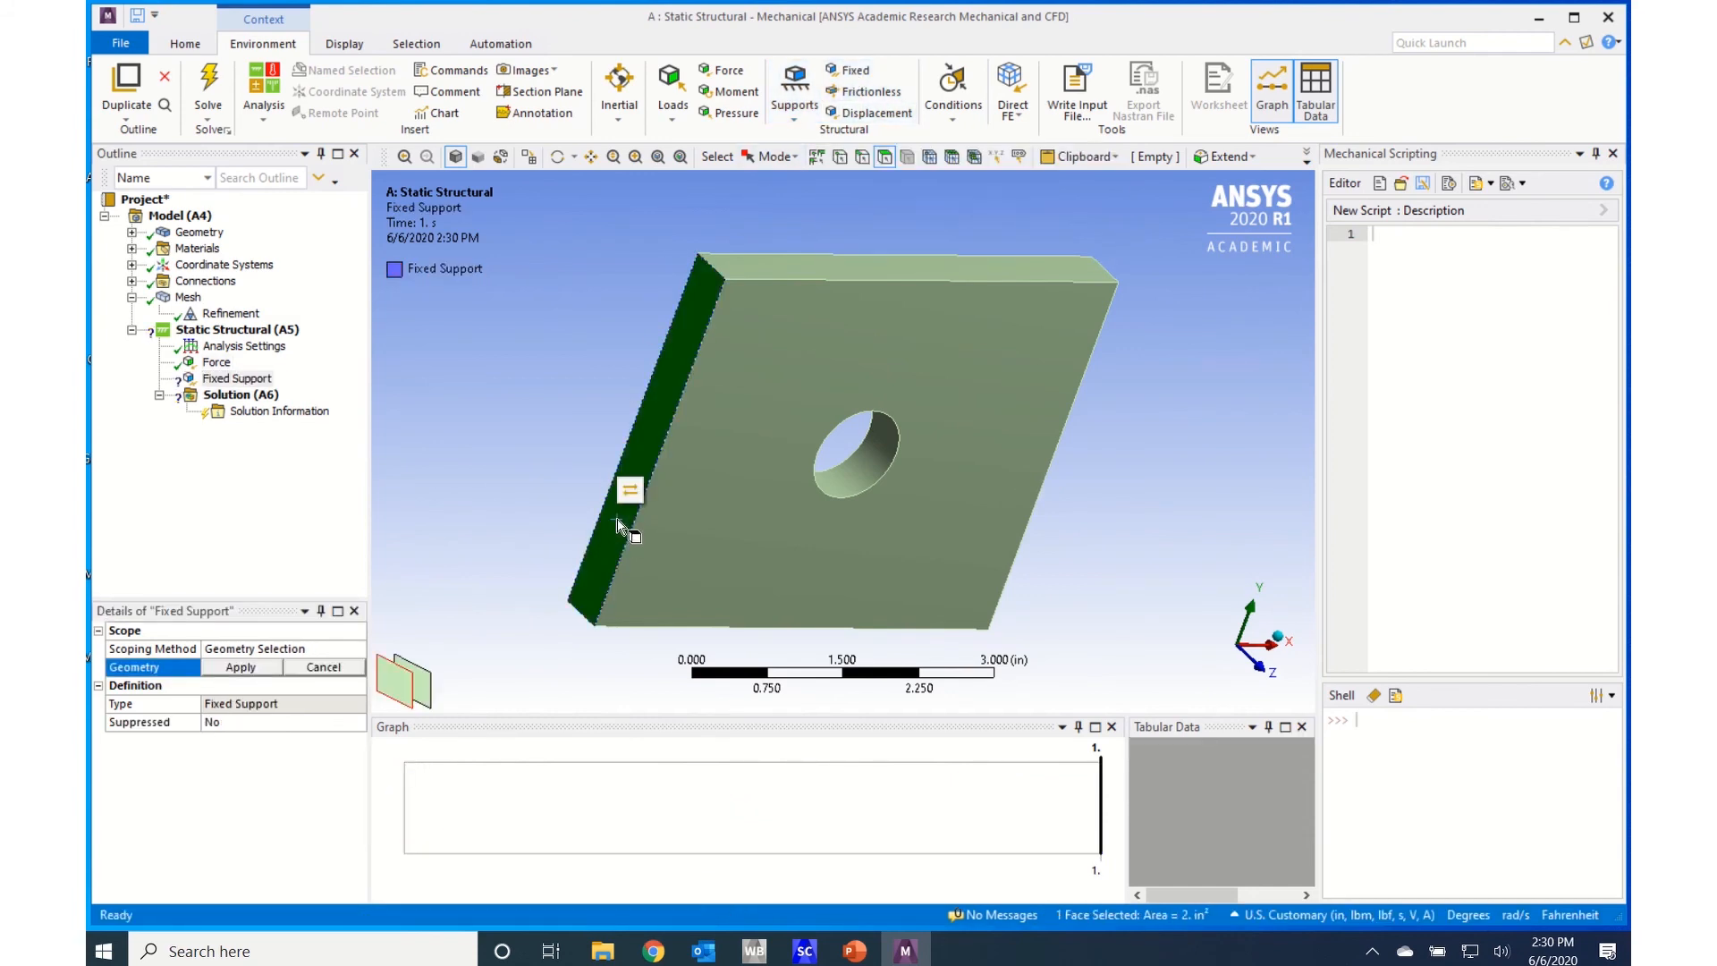
left_click(241, 668)
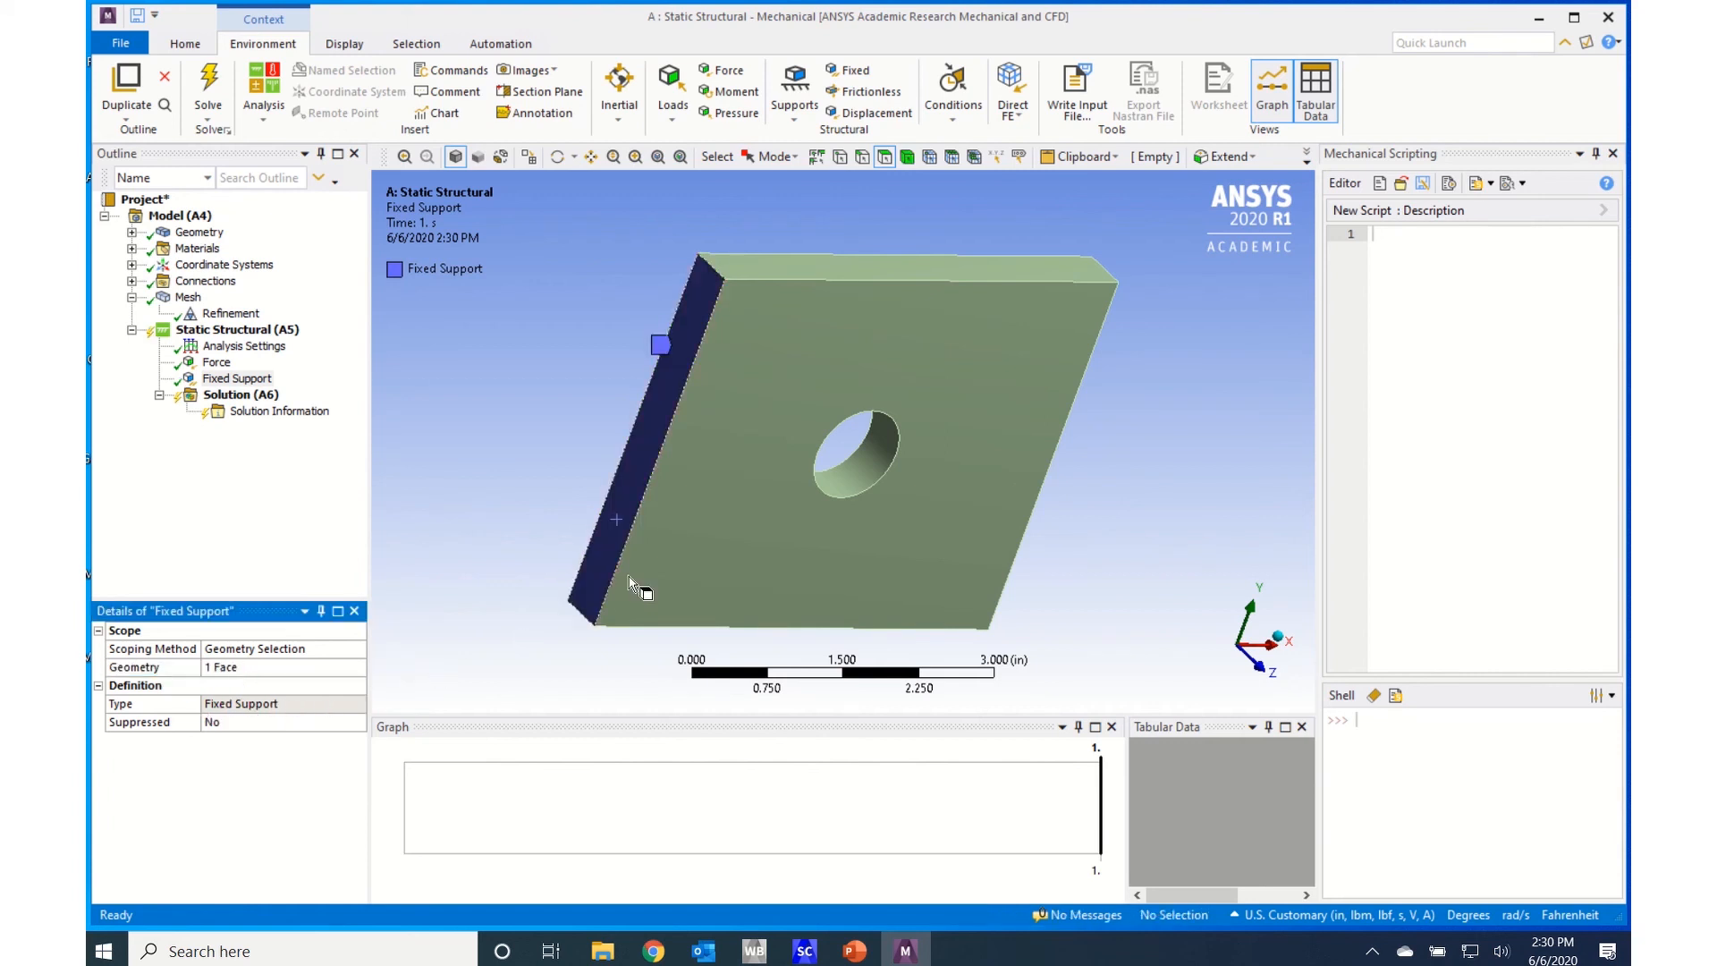
middle_click_drag(847, 540, 740, 494)
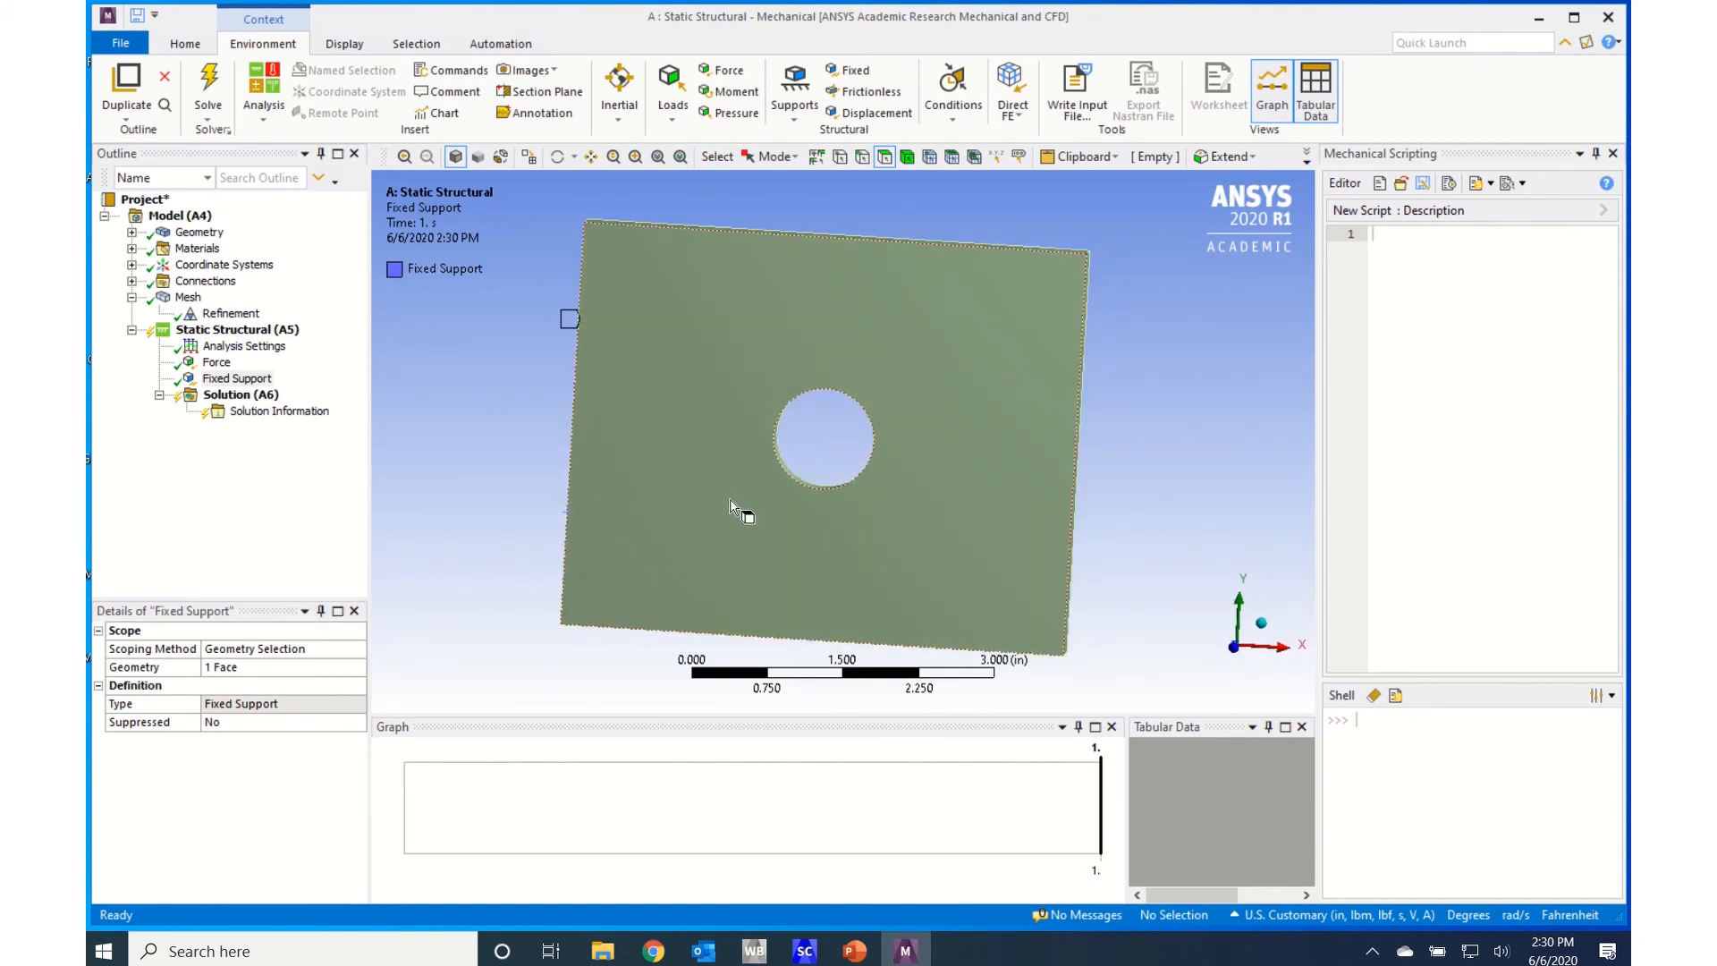
left_click(216, 363)
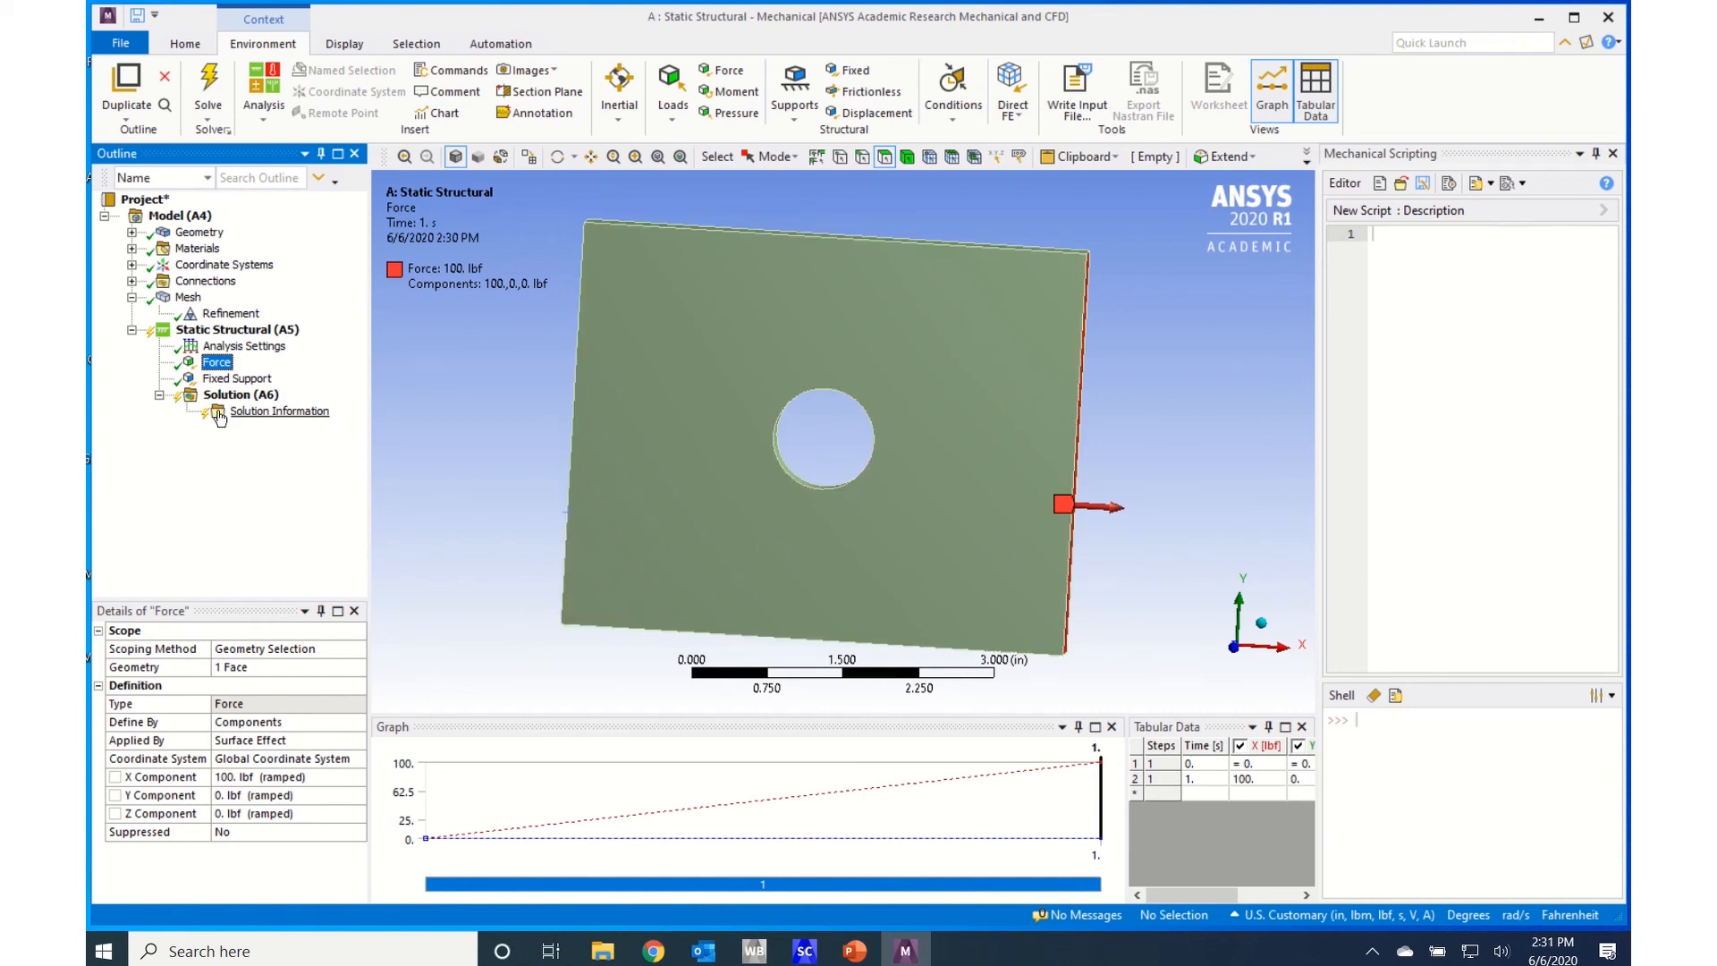
left_click(213, 379)
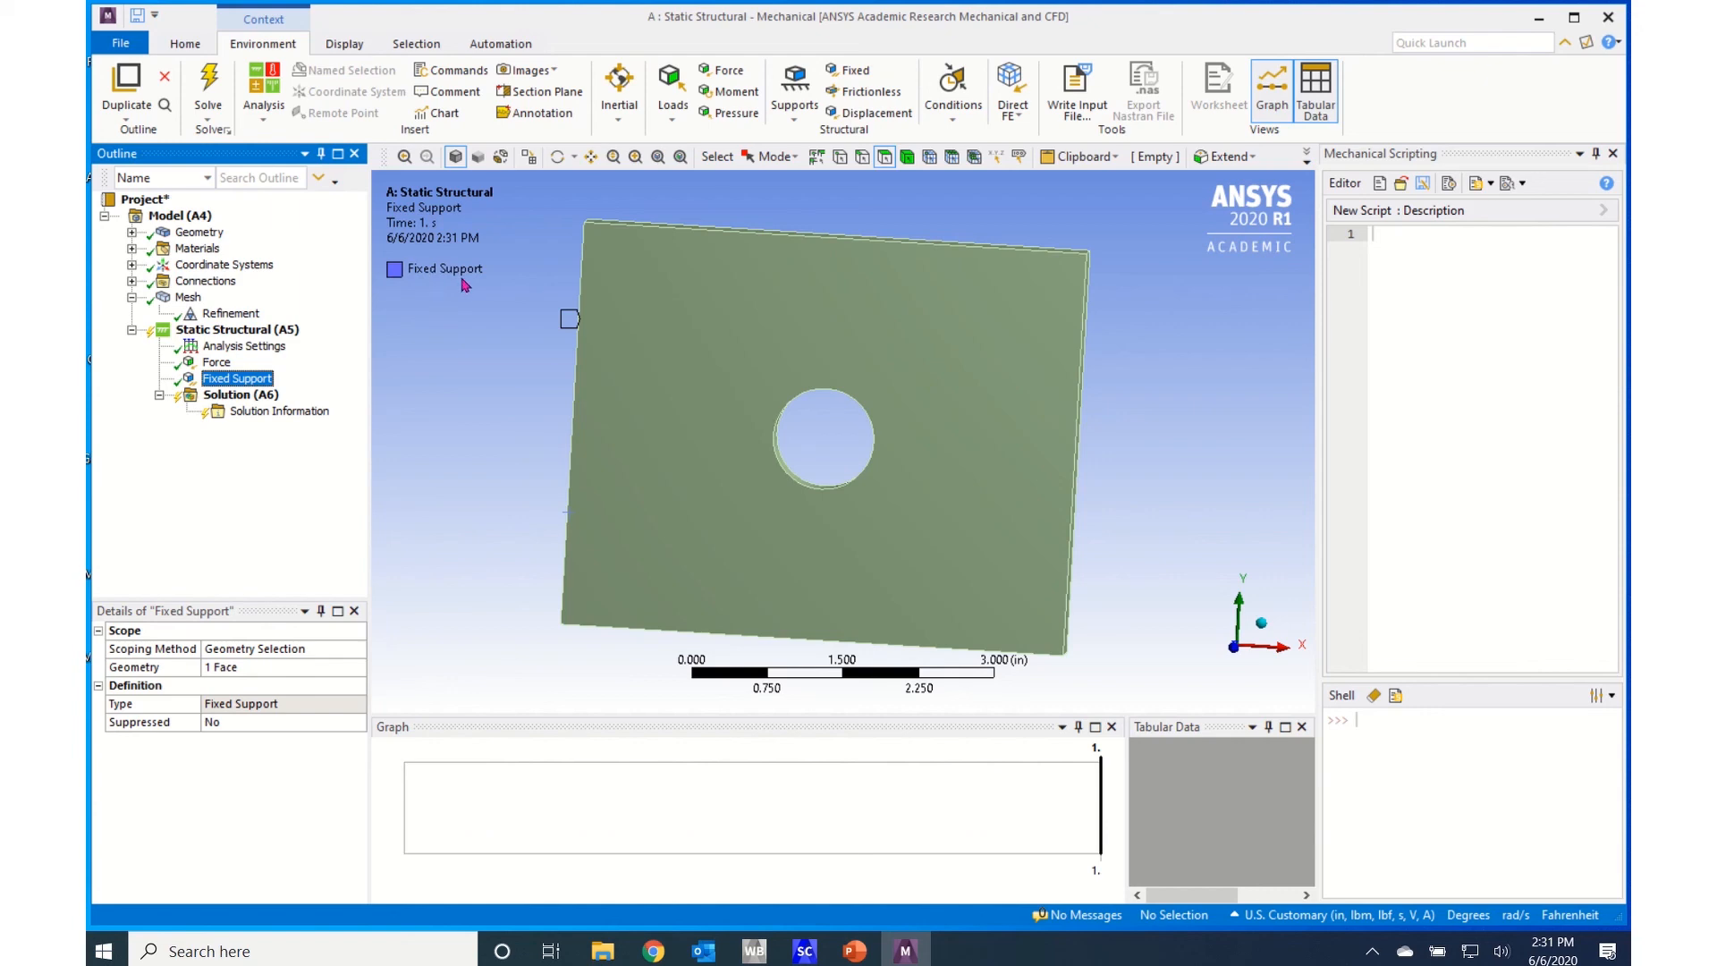
middle_click_drag(467, 398, 582, 360)
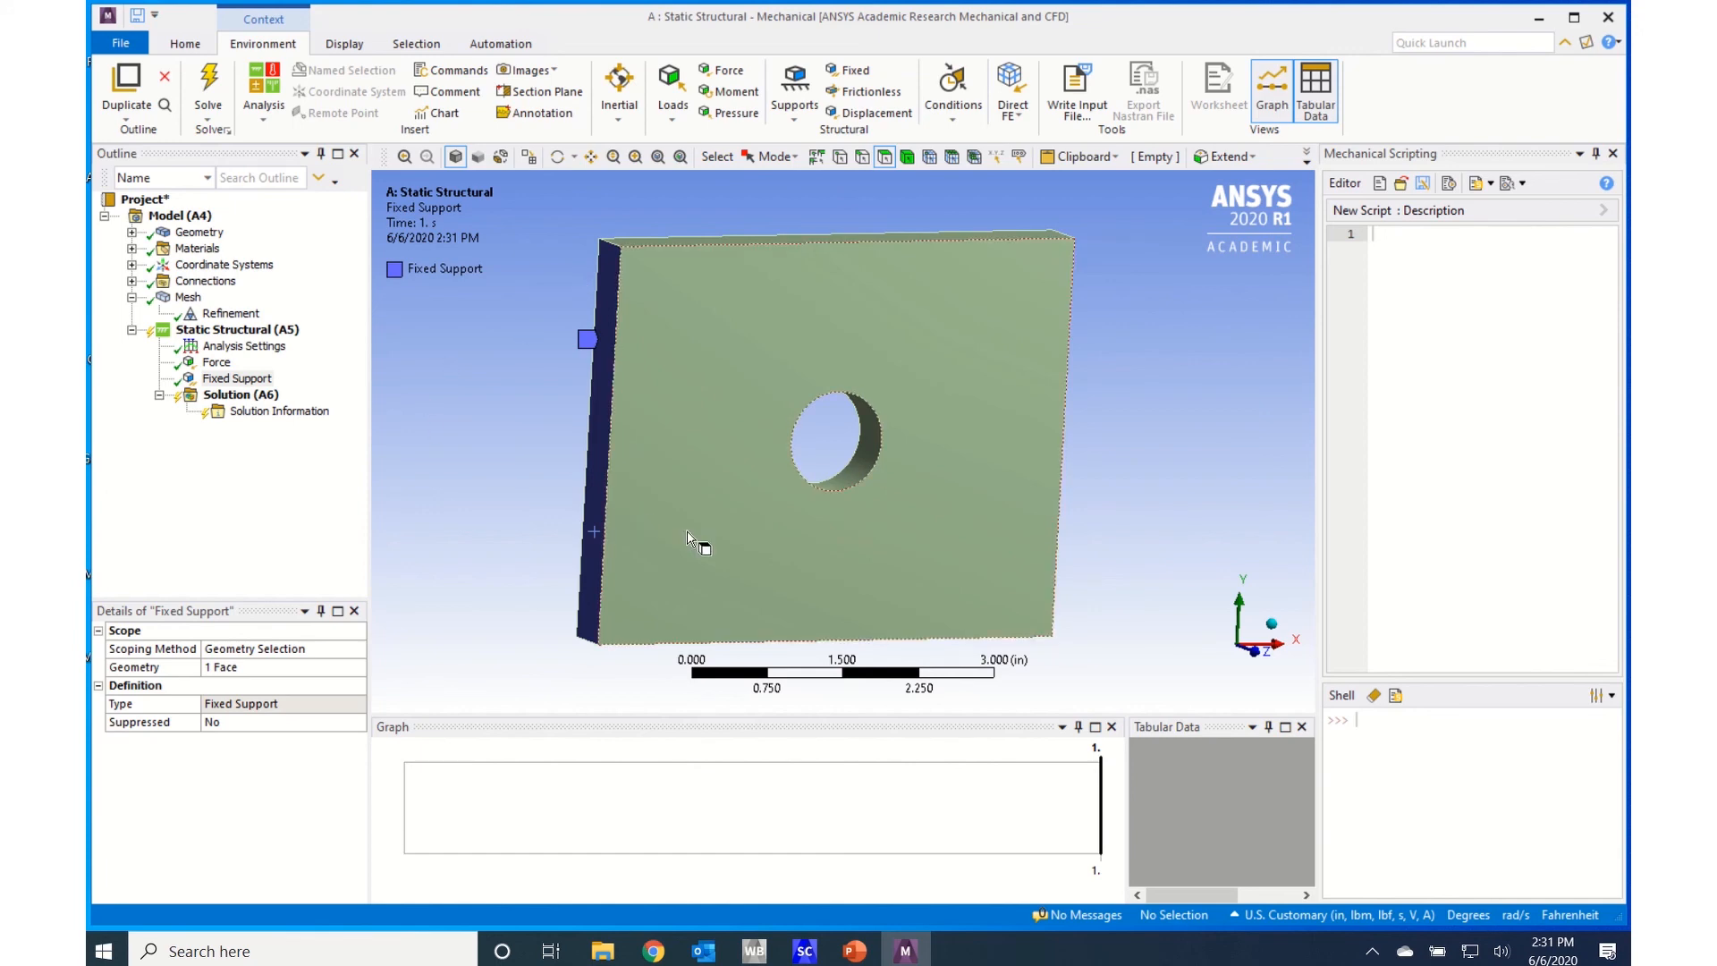
middle_click_drag(694, 540, 602, 544)
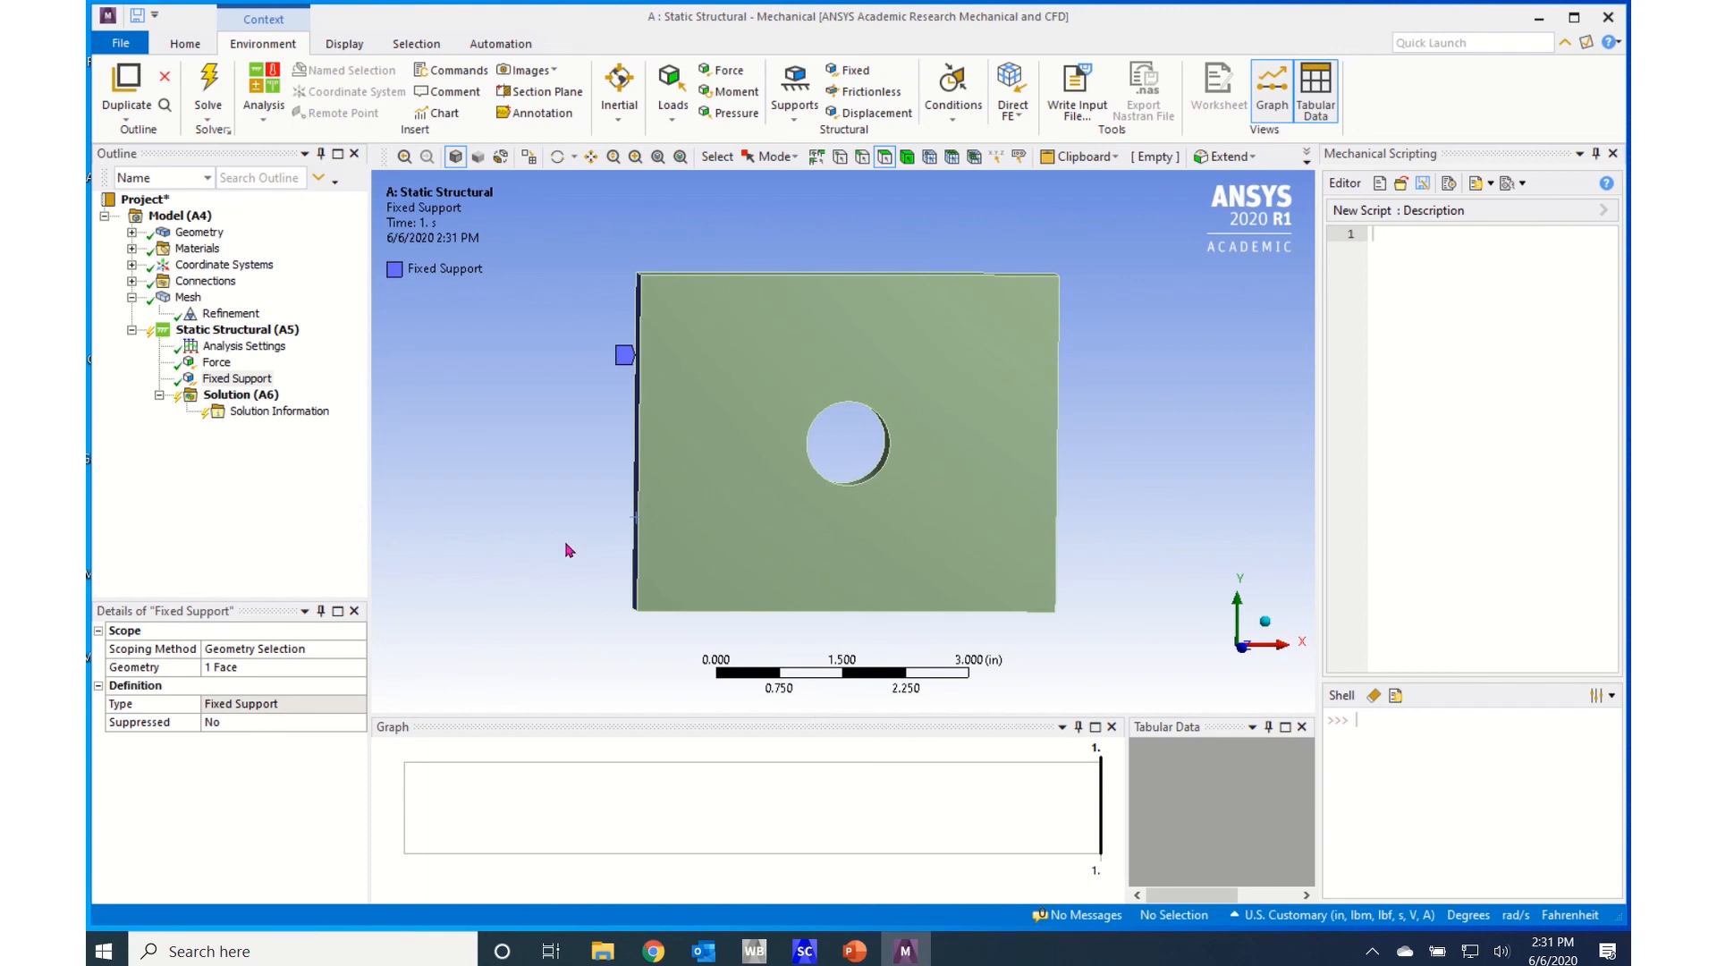
Add Total Deformation, Equivalent (von-Mises) Stress and Shear Stress results to the solution and solve the analysis.
left_click(231, 399)
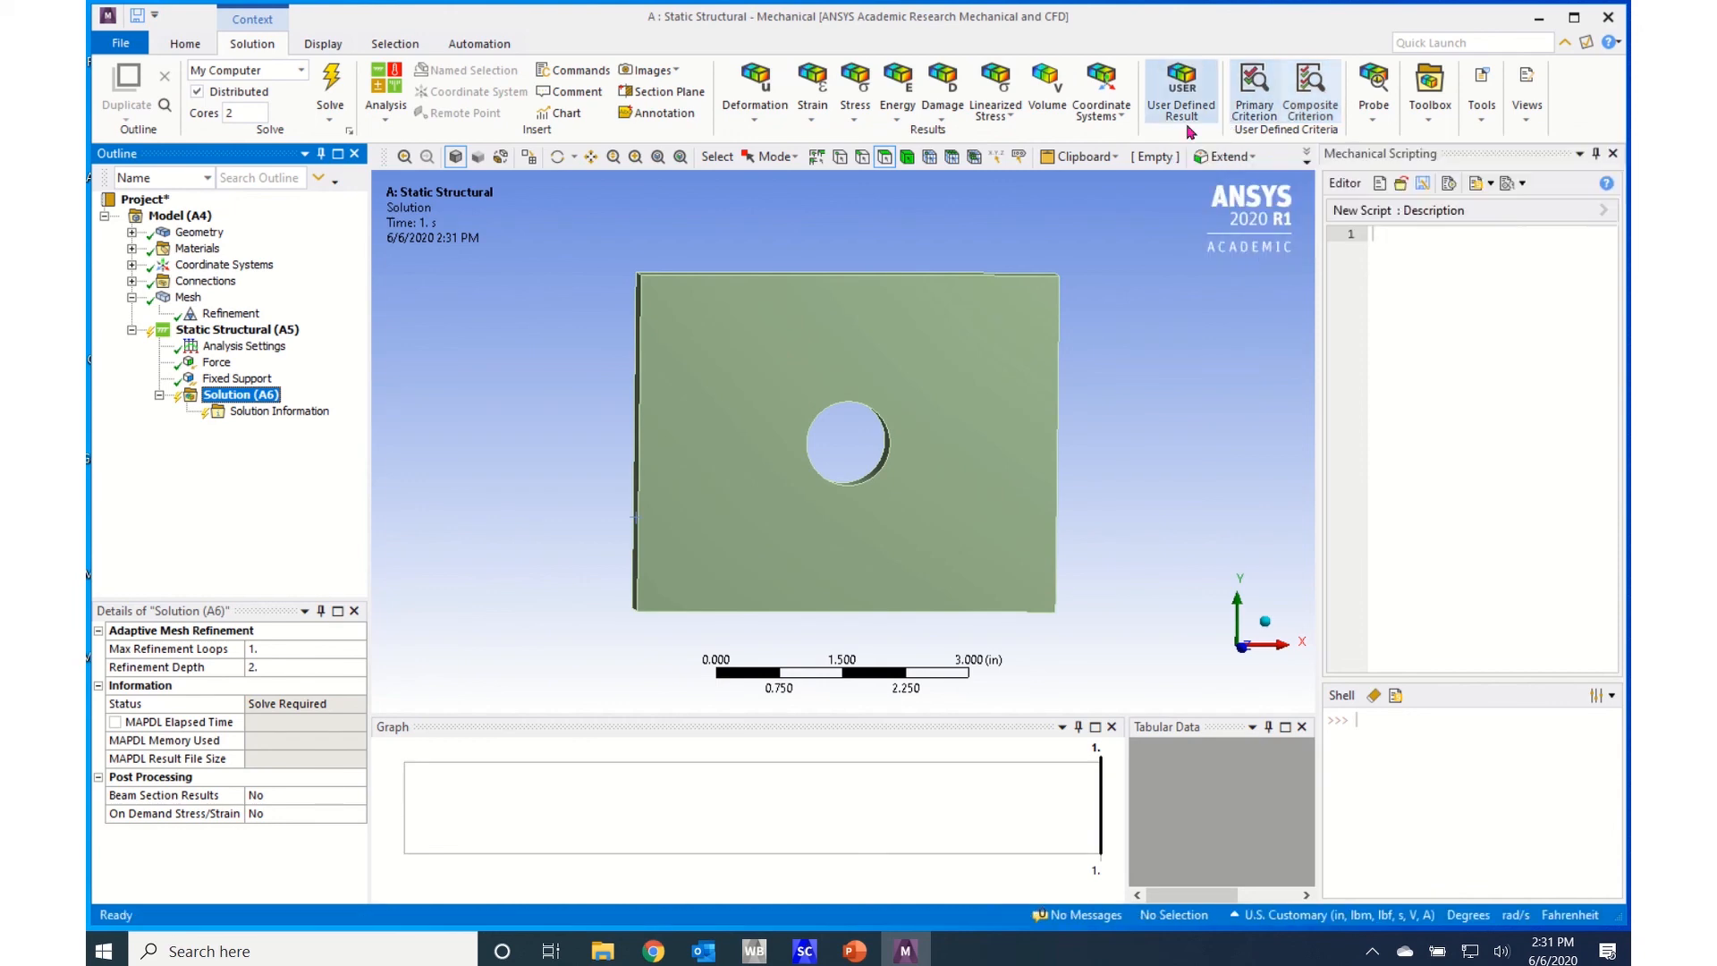
left_click(755, 124)
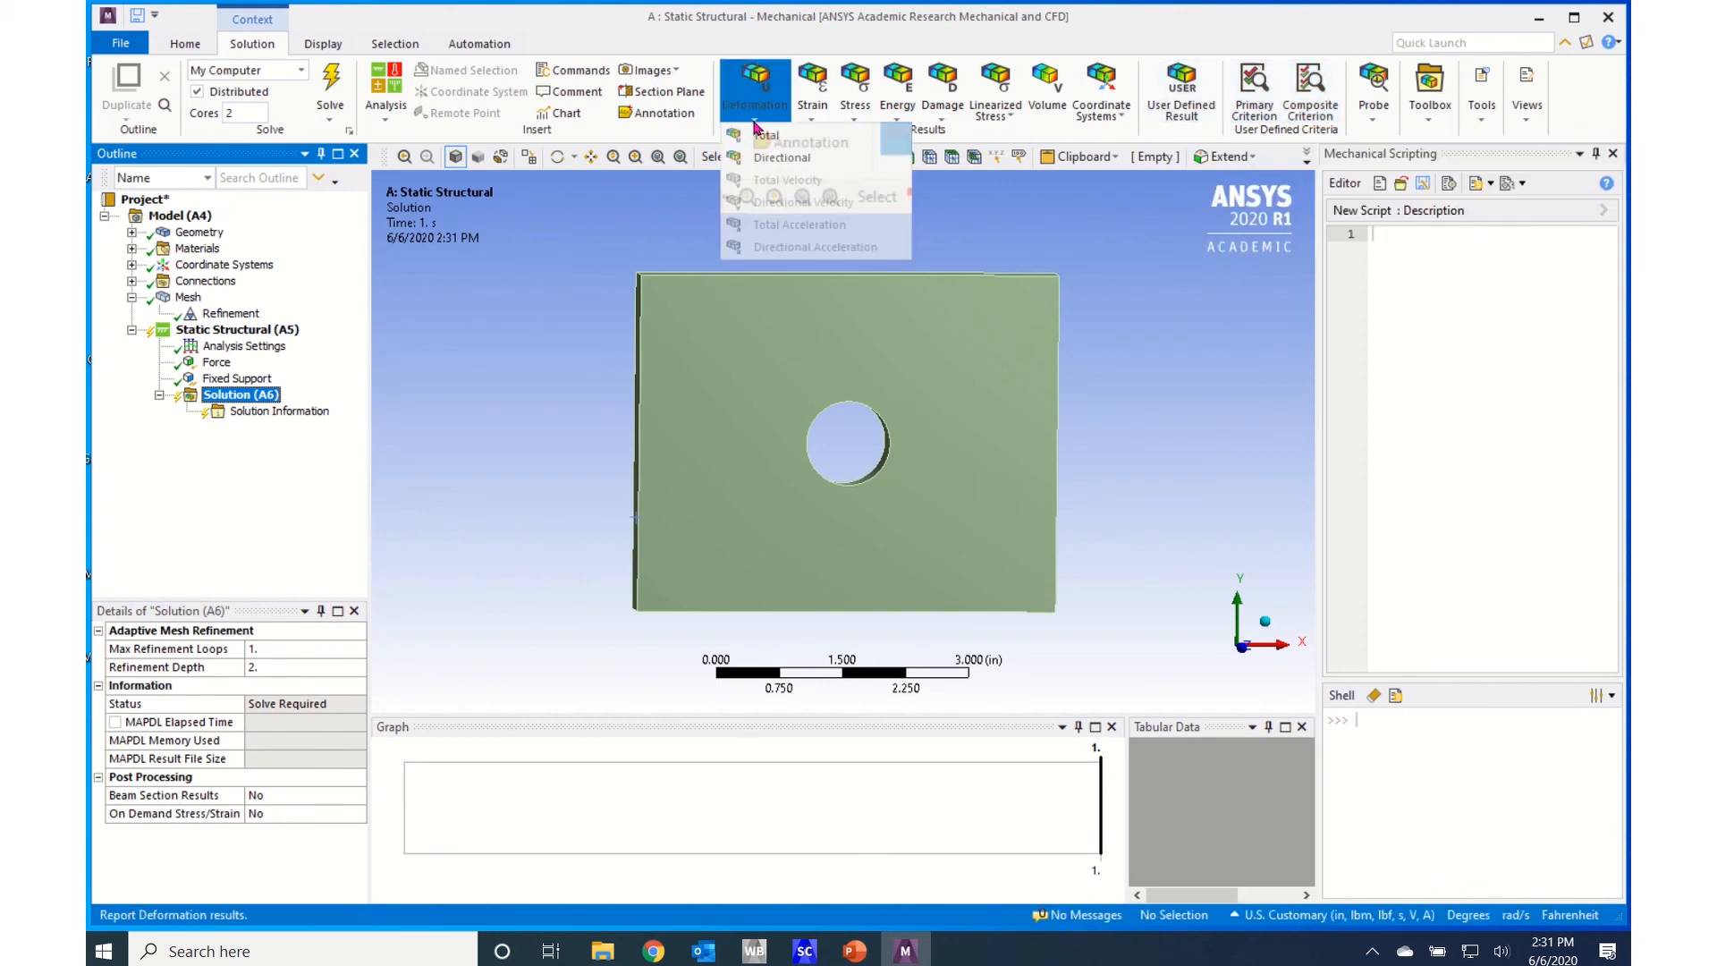
left_click(764, 141)
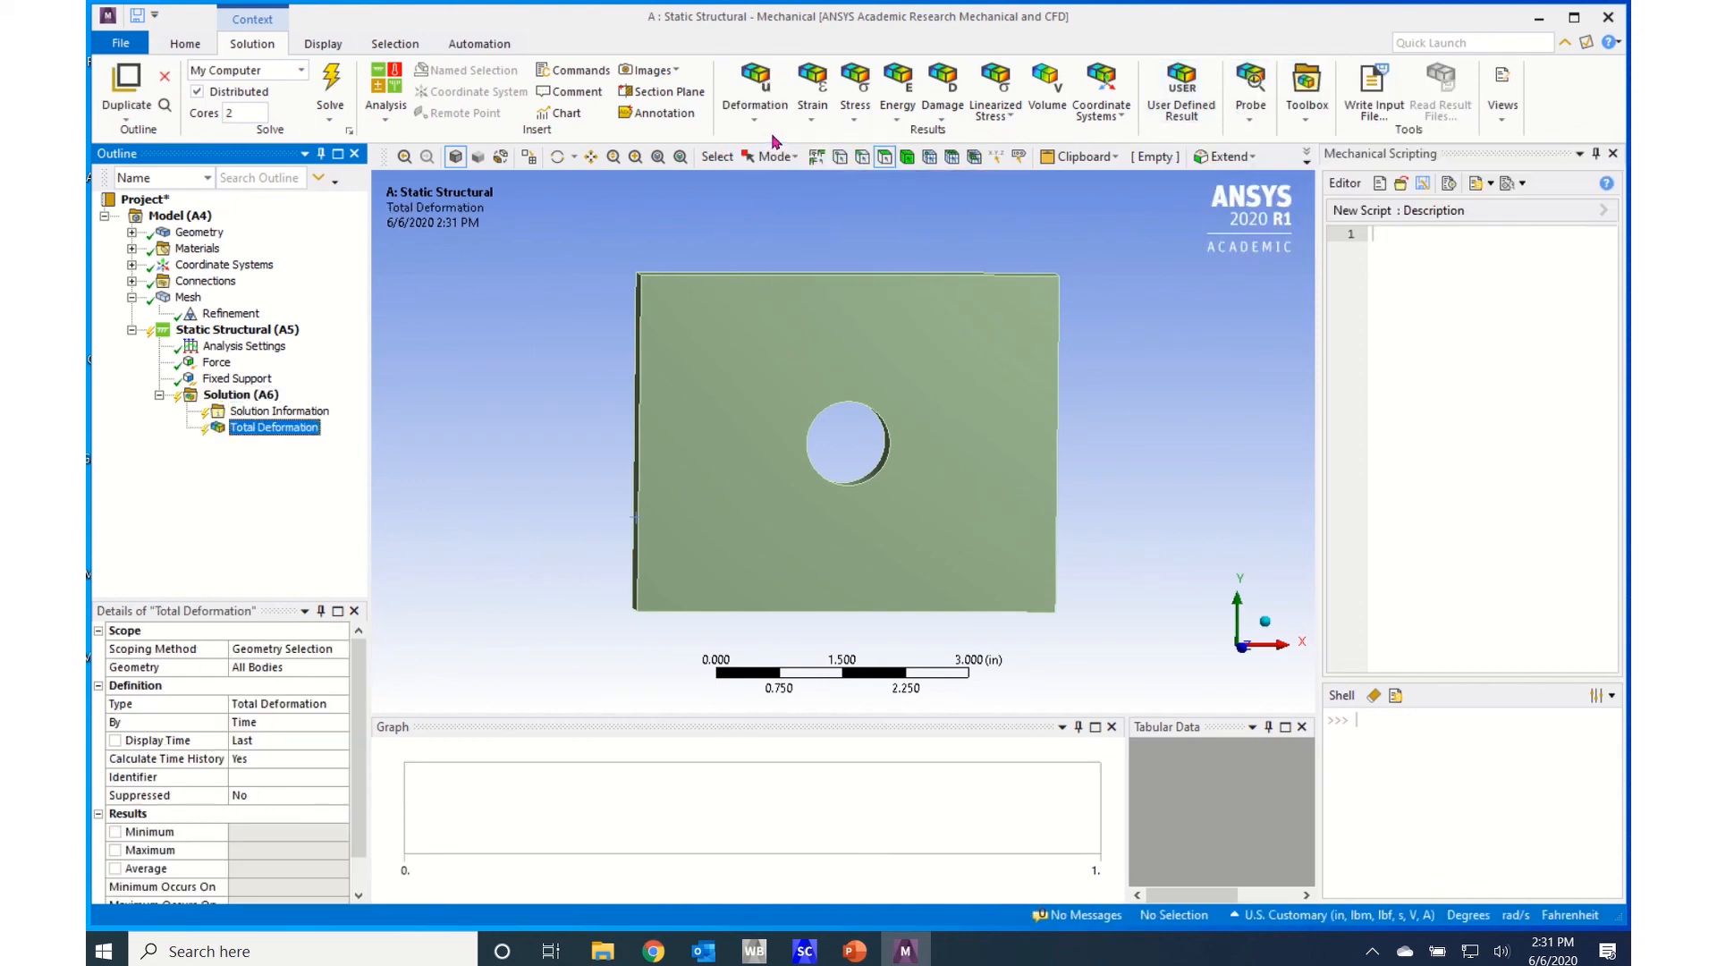
left_click(856, 125)
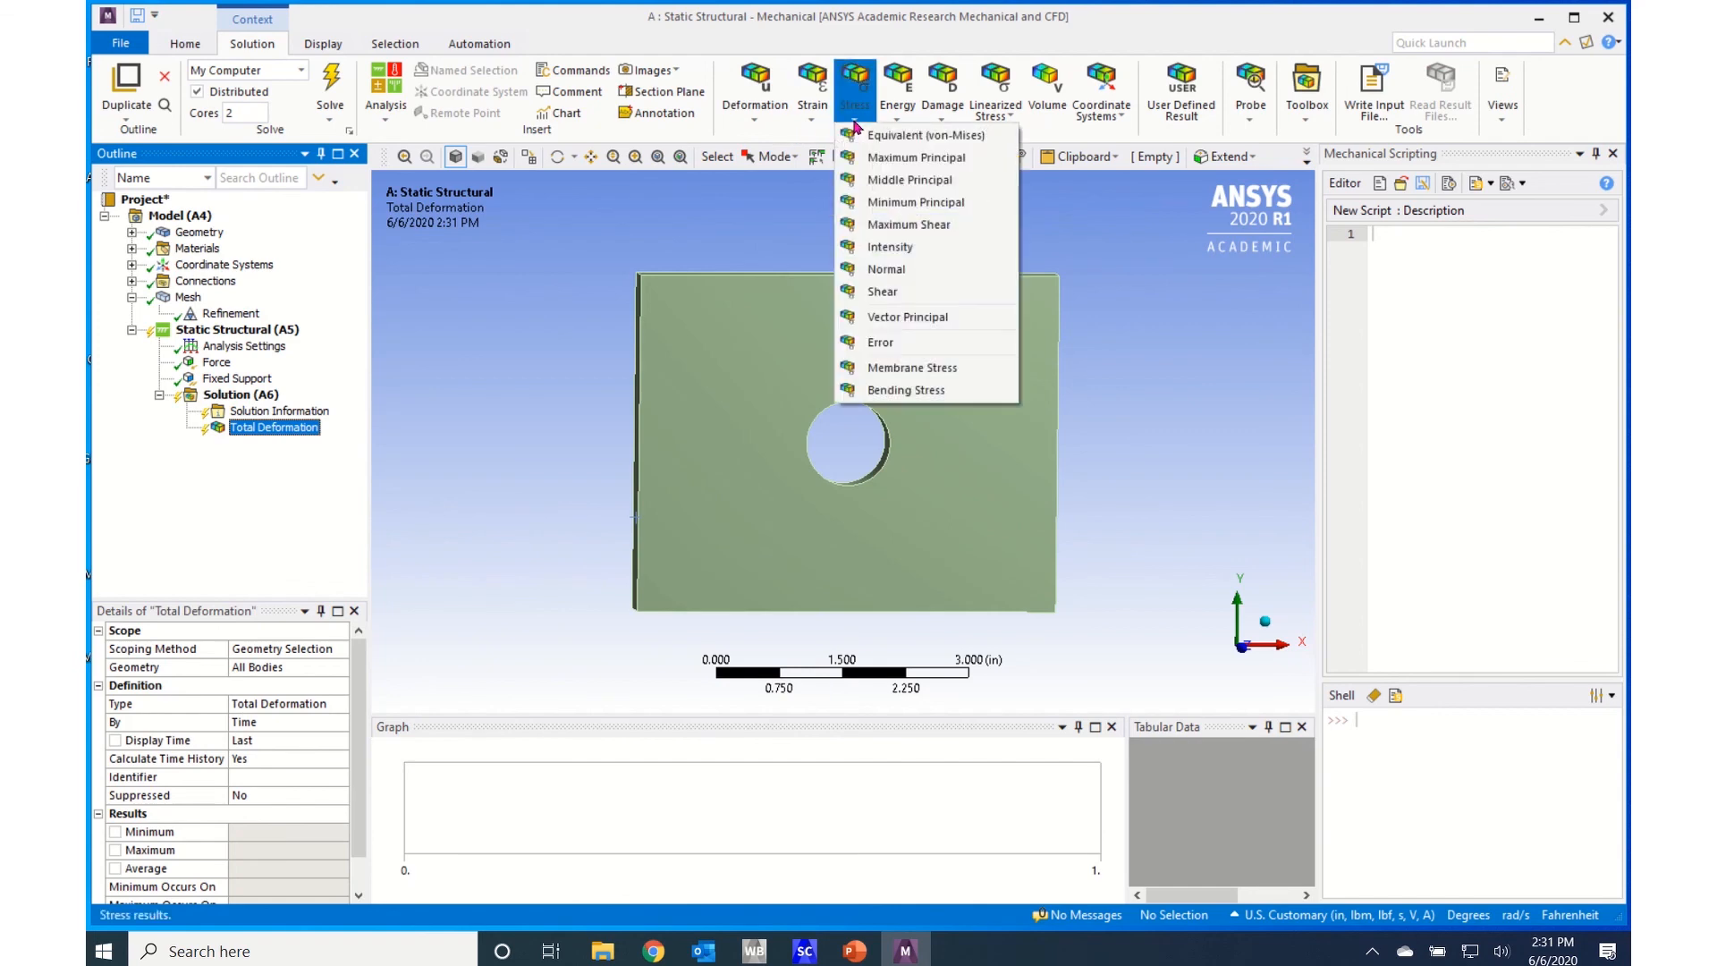
left_click(894, 136)
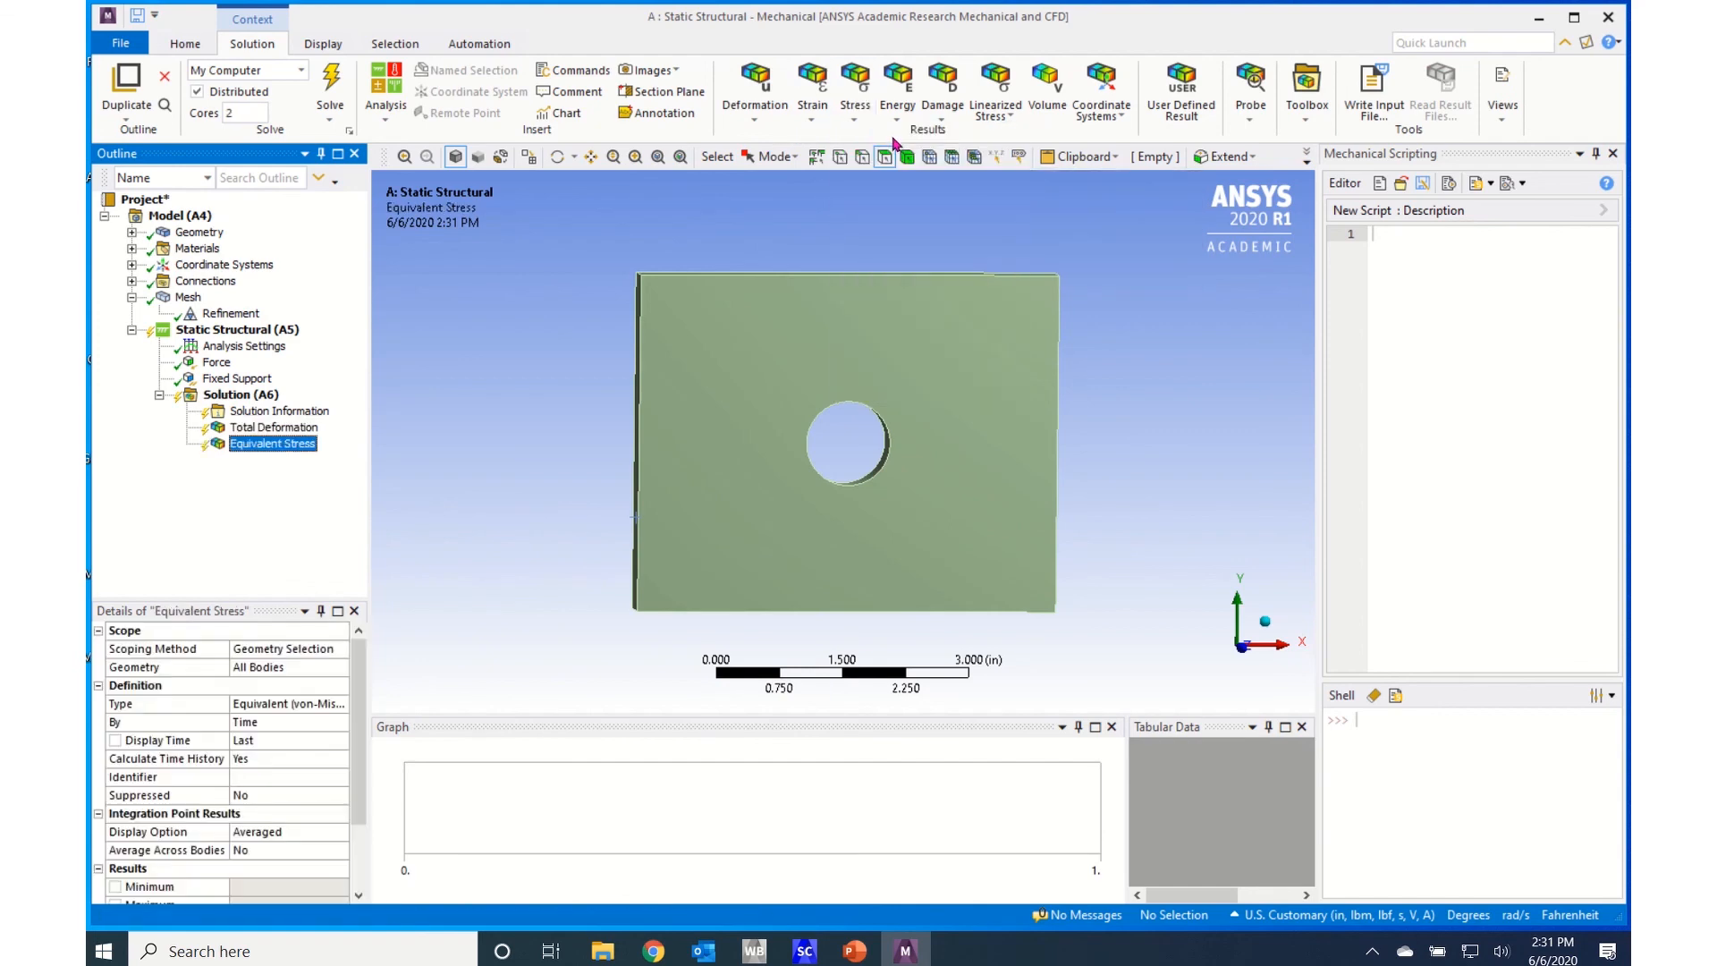
left_click(855, 125)
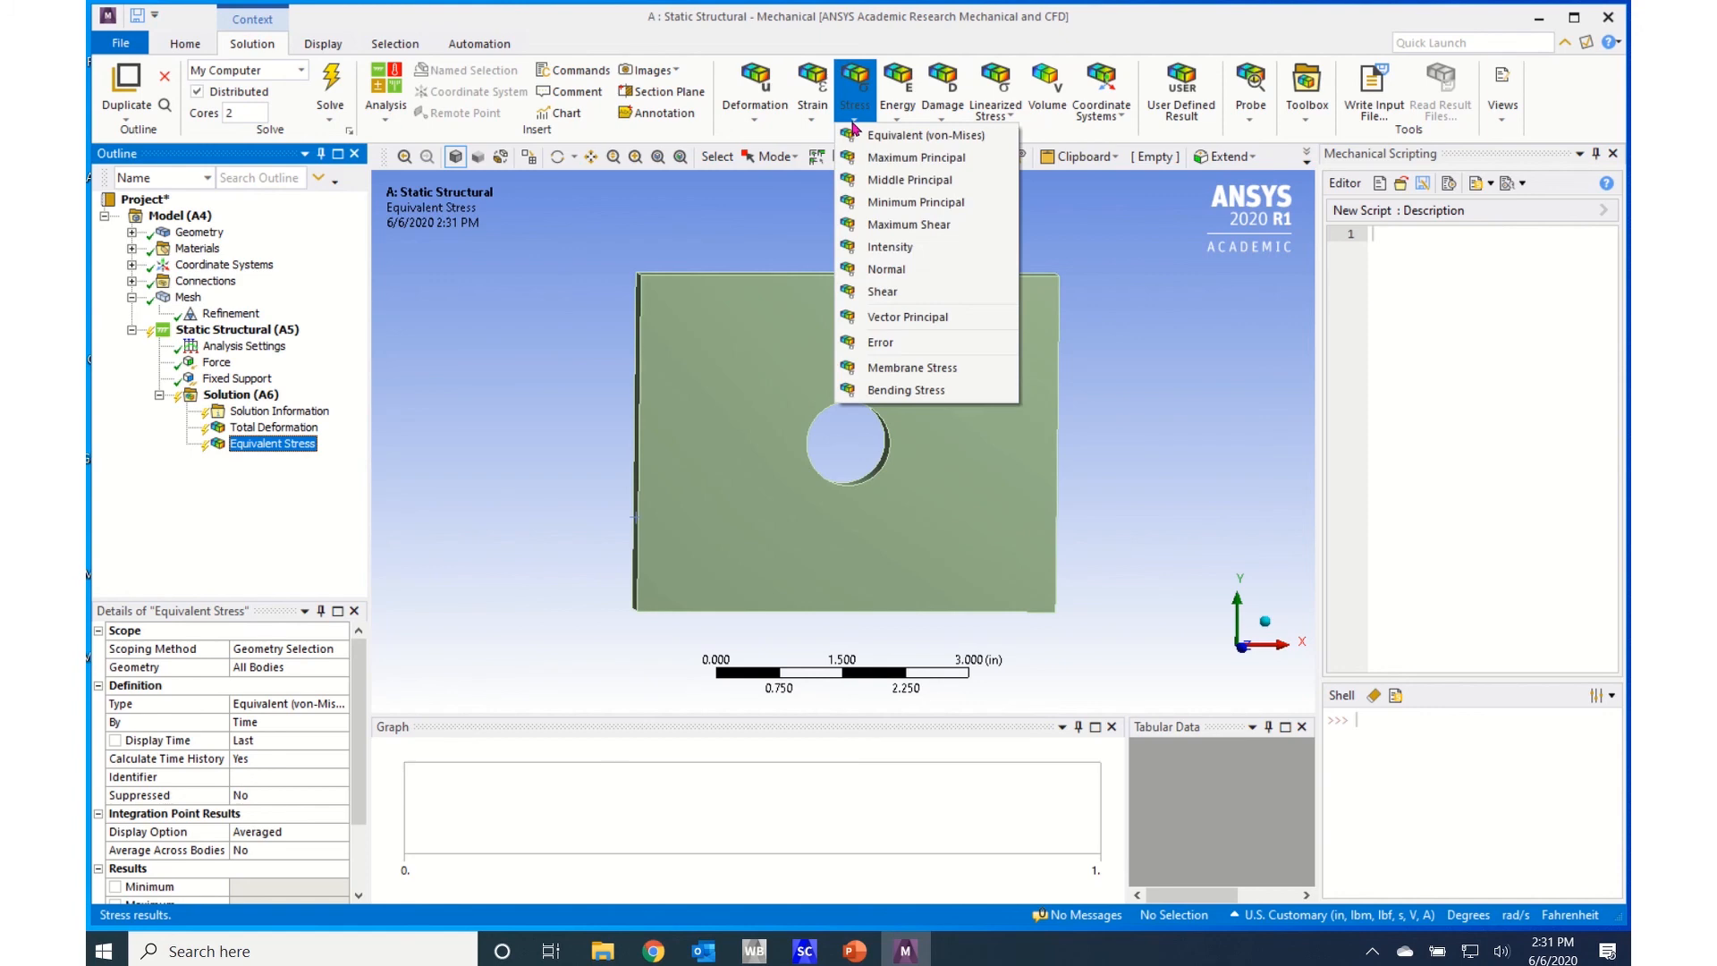
left_click(884, 292)
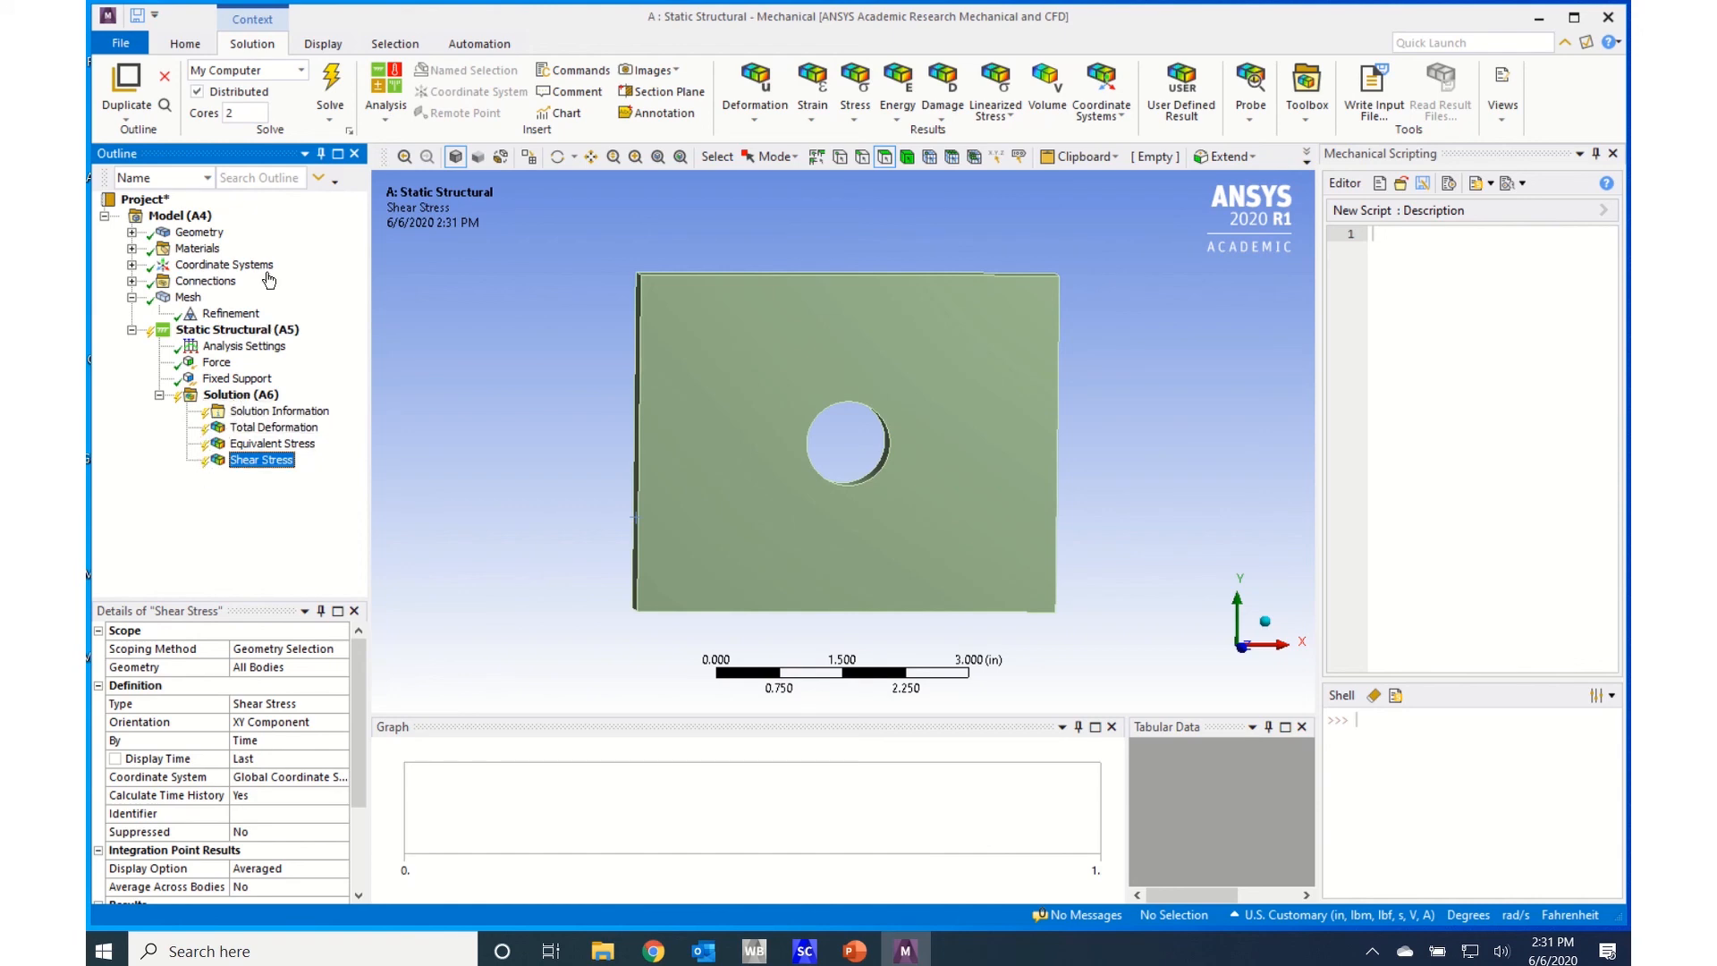
left_click(332, 81)
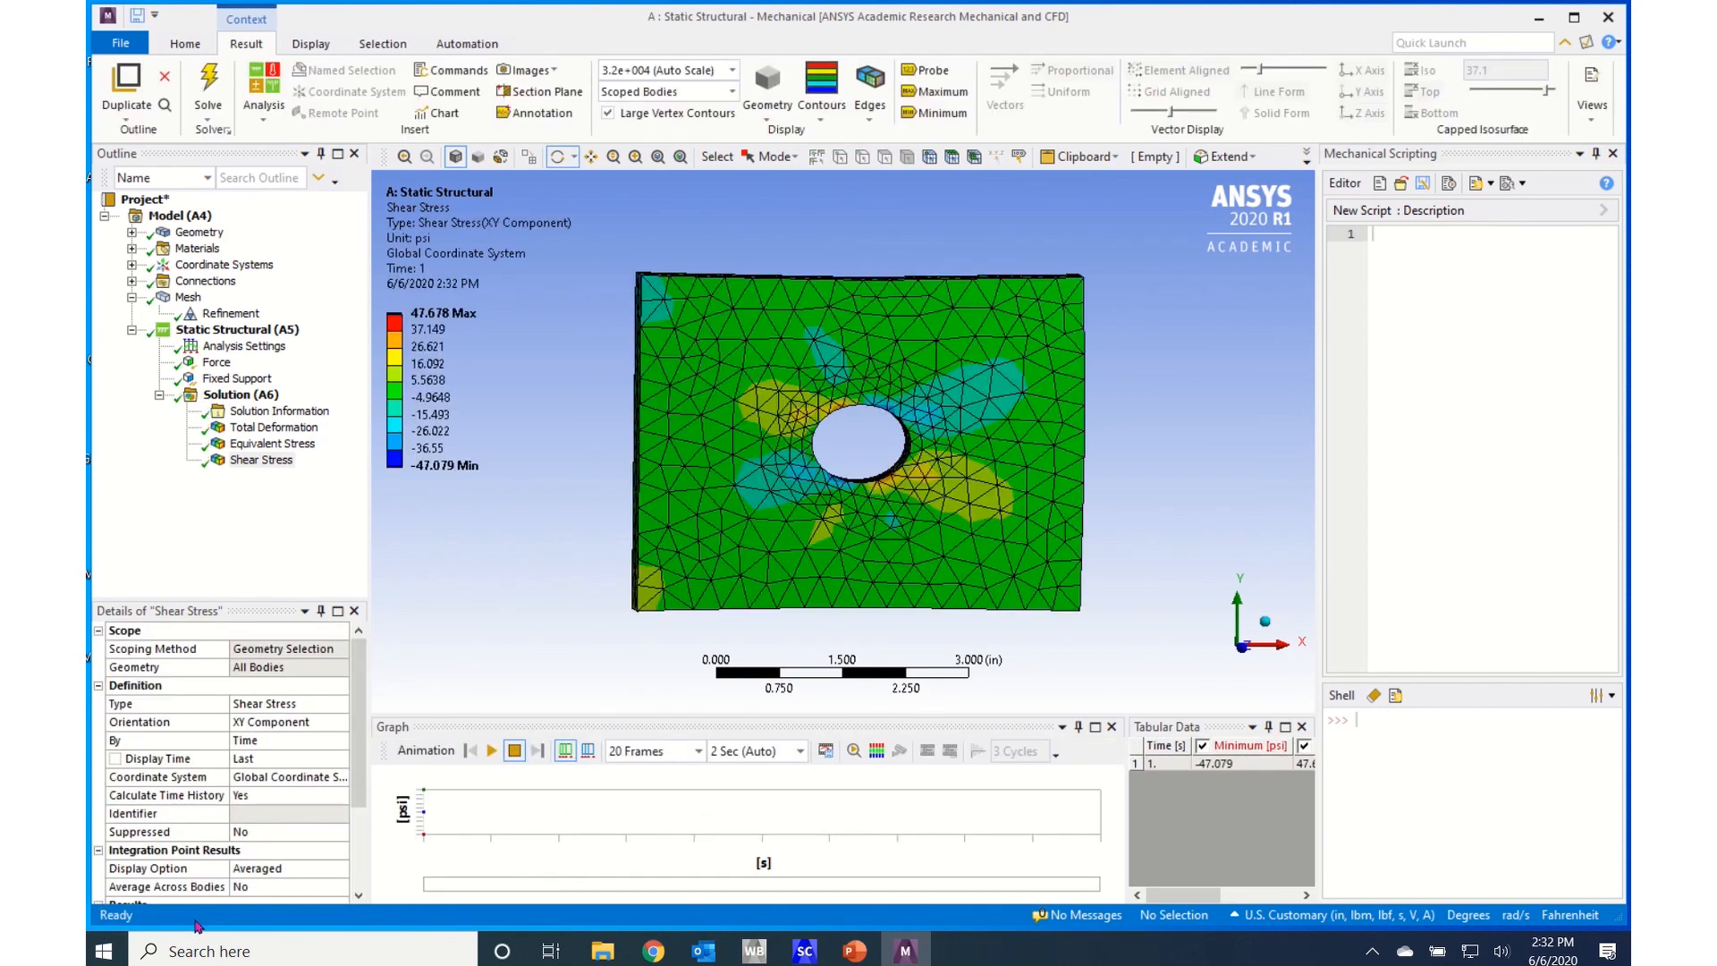
Examine the shear stress, equivalent stress and total deformation contours on the plate, looking at the area around the hole from several angles.
left_click(262, 461)
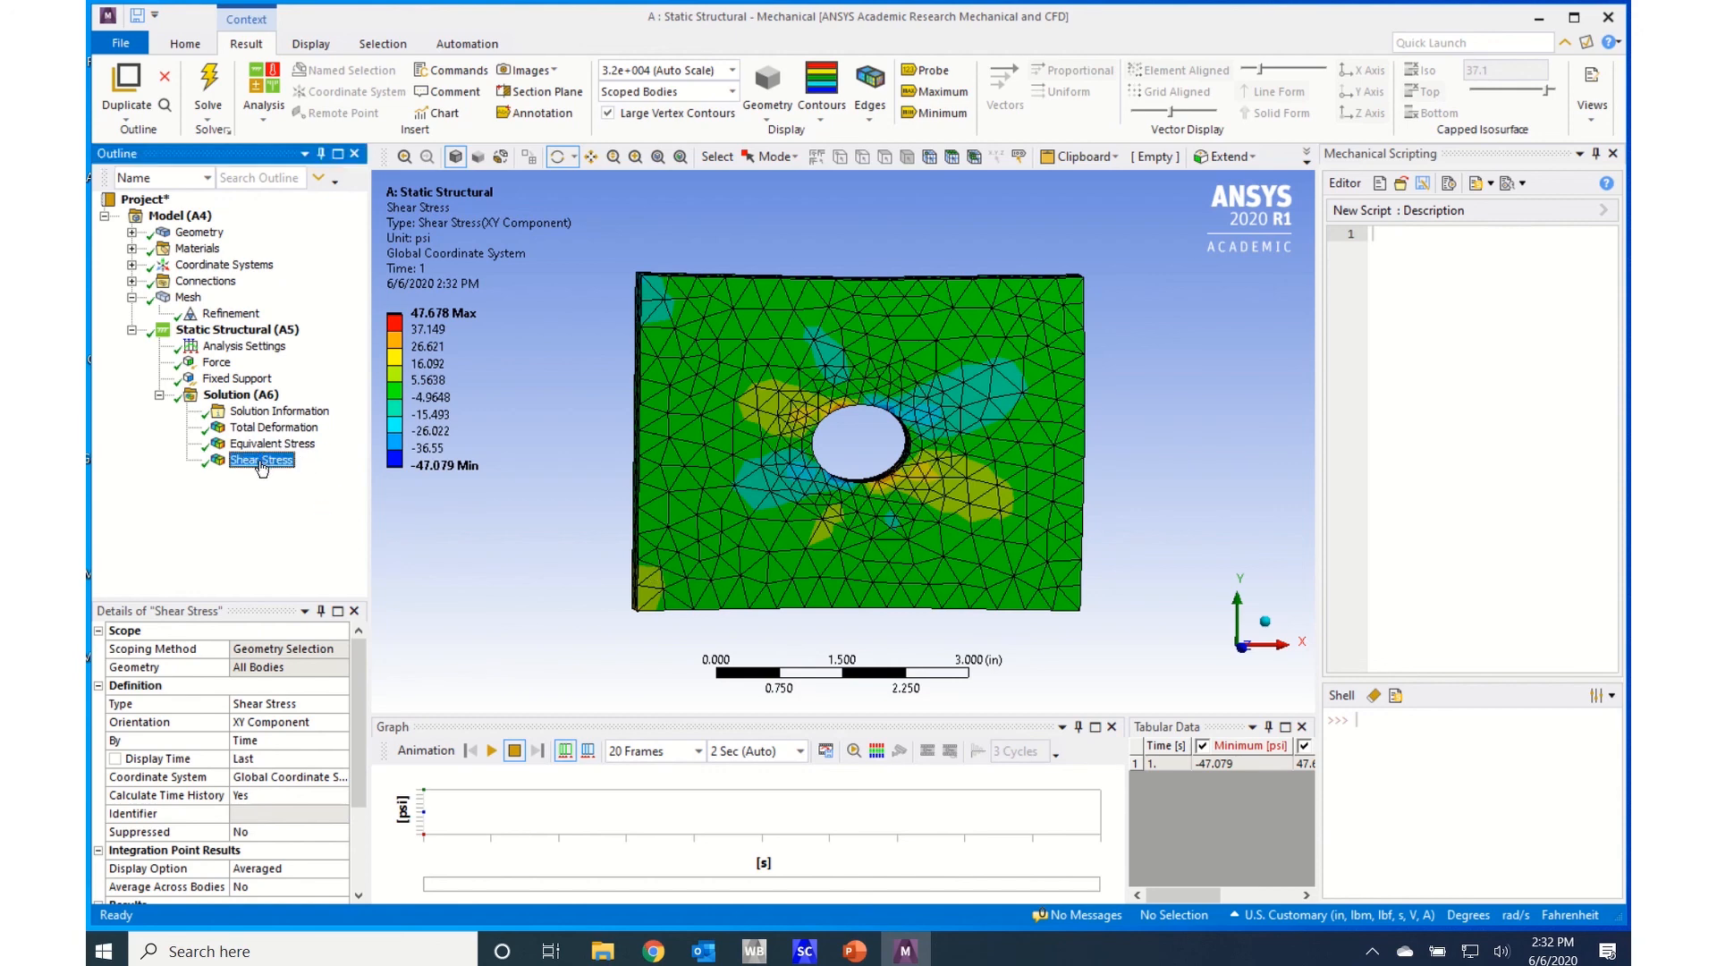
left_click_drag(979, 485, 927, 507)
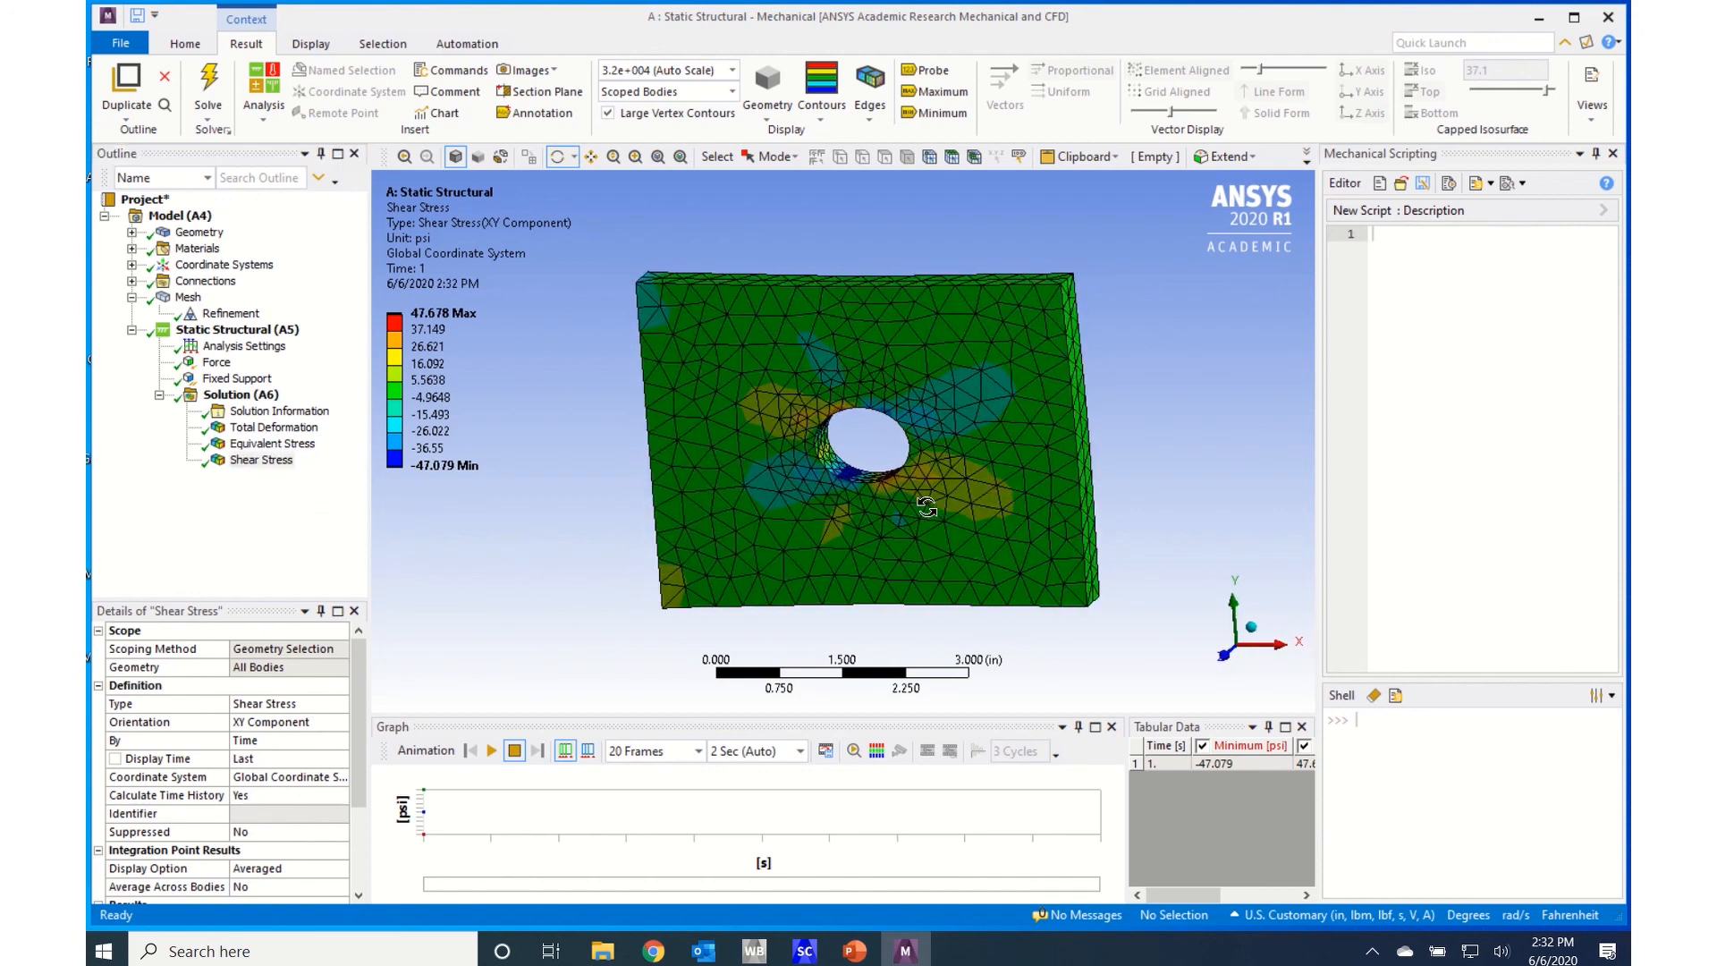
left_click_drag(846, 512, 800, 501)
left_click(262, 444)
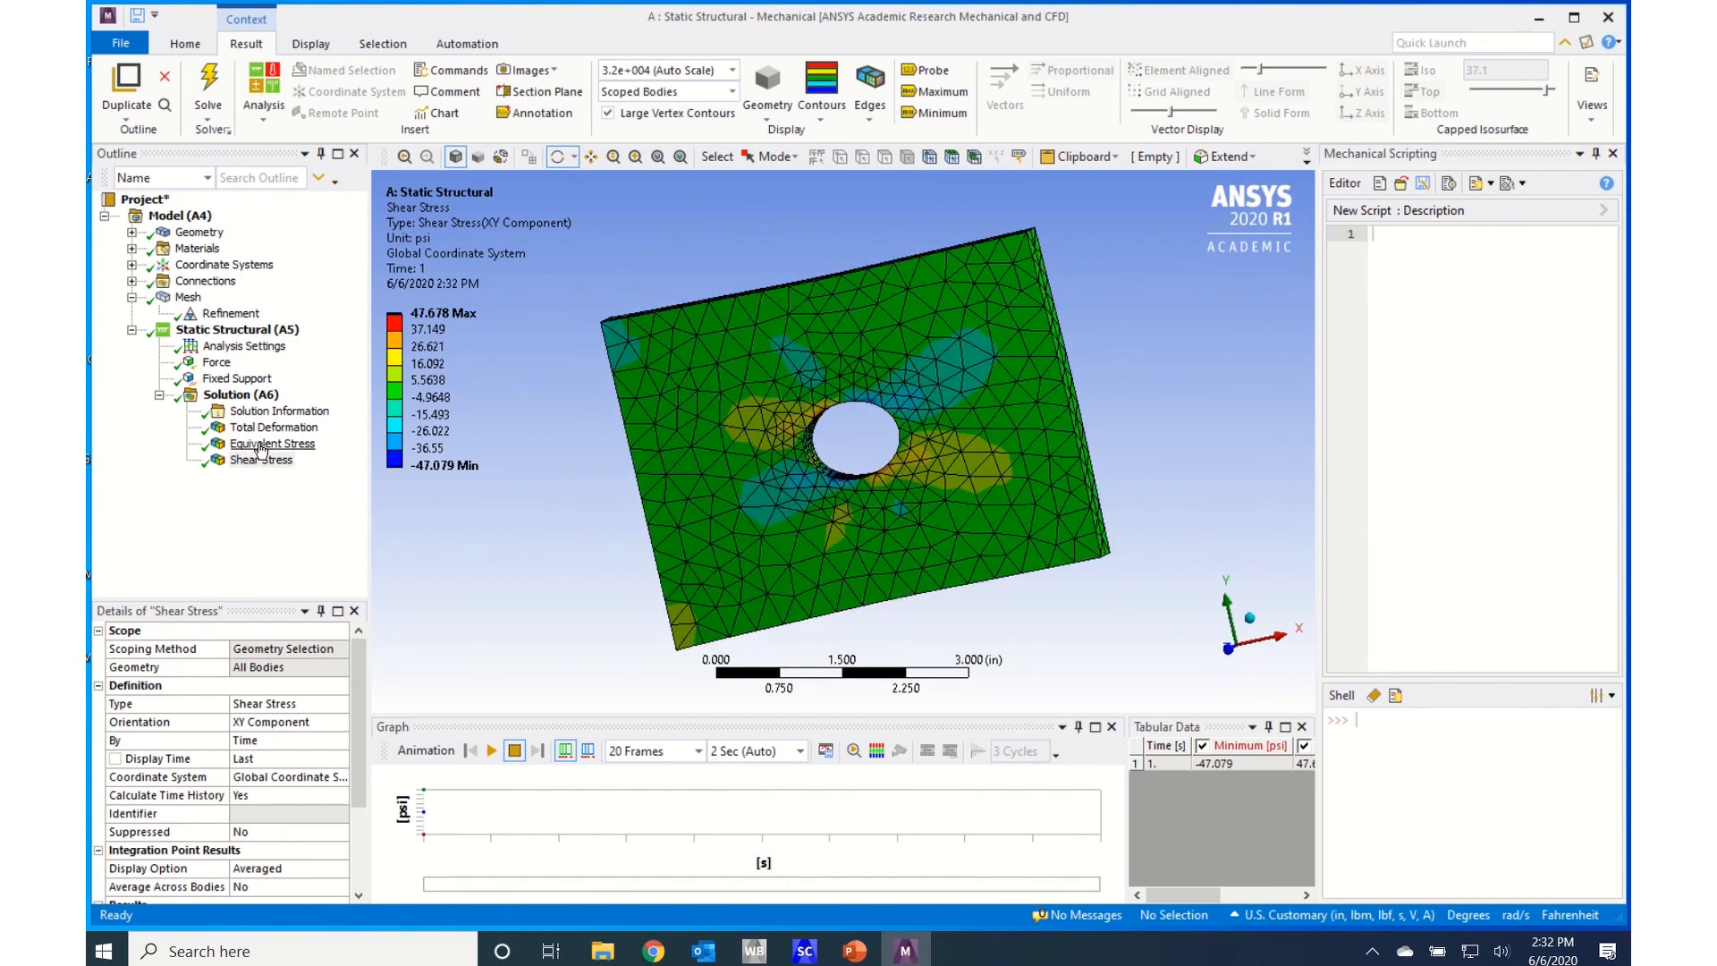
mouse_move(1090, 540)
left_mouse_down()
mouse_move(882, 571)
mouse_move(1001, 587)
mouse_move(1114, 564)
left_mouse_up()
left_click_drag(726, 523, 742, 445)
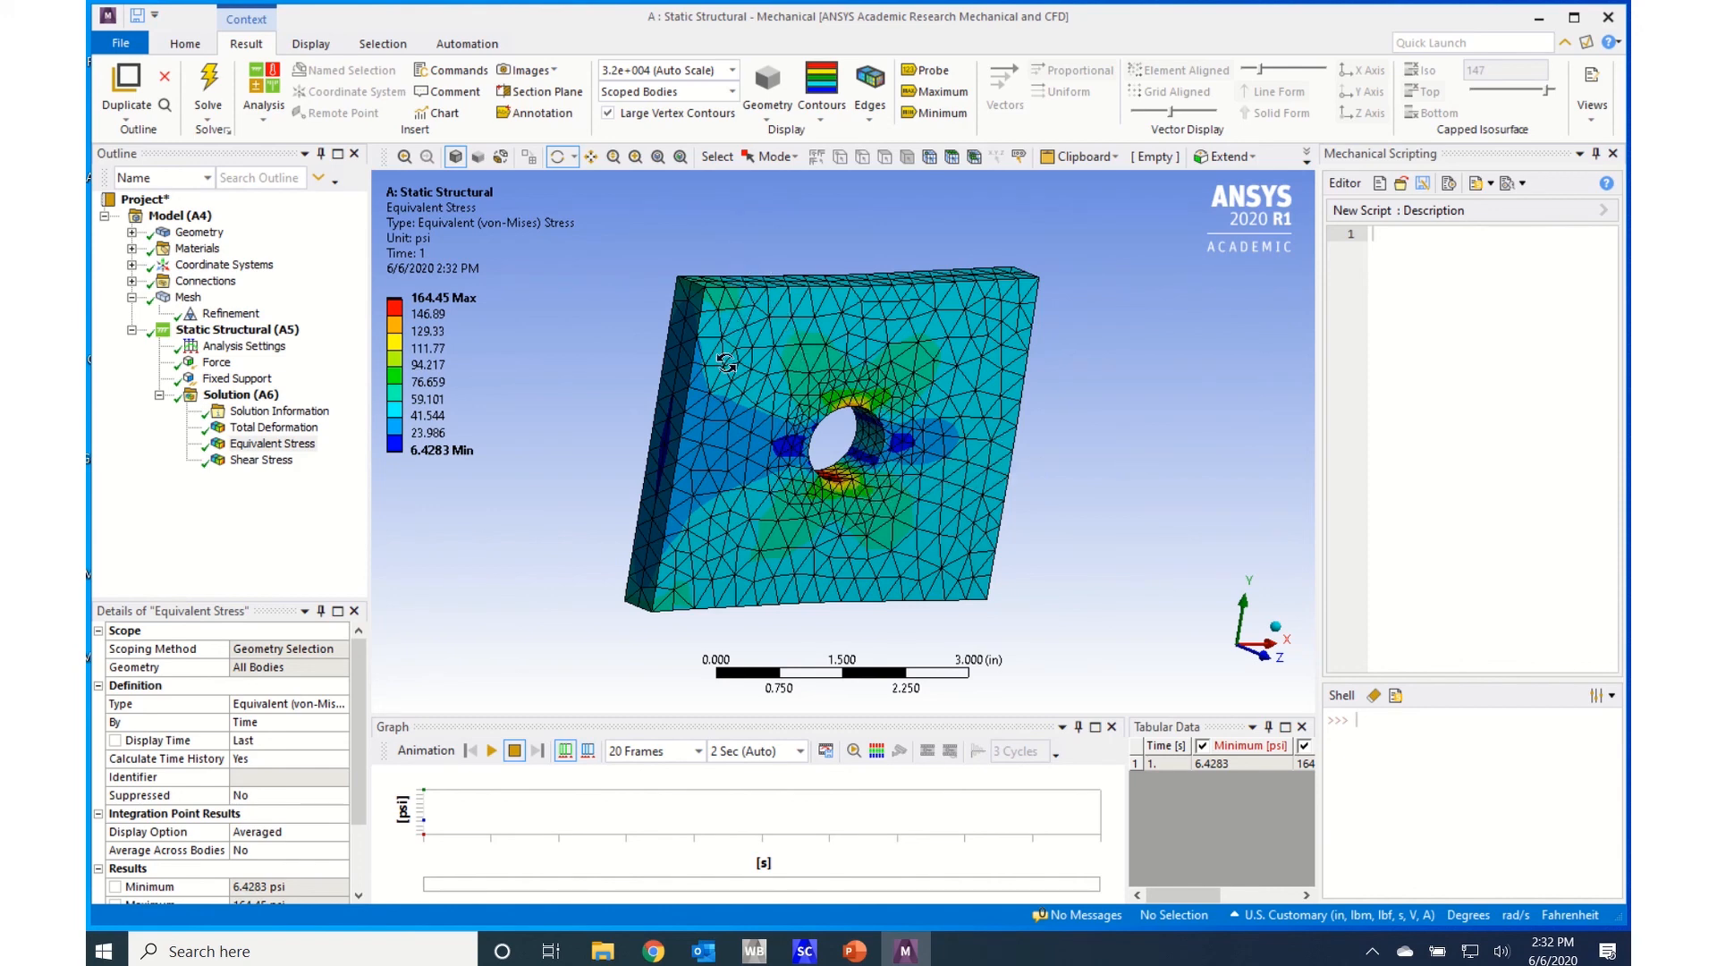
mouse_move(963, 492)
left_mouse_down()
mouse_move(793, 525)
mouse_move(805, 448)
mouse_move(786, 424)
left_mouse_up()
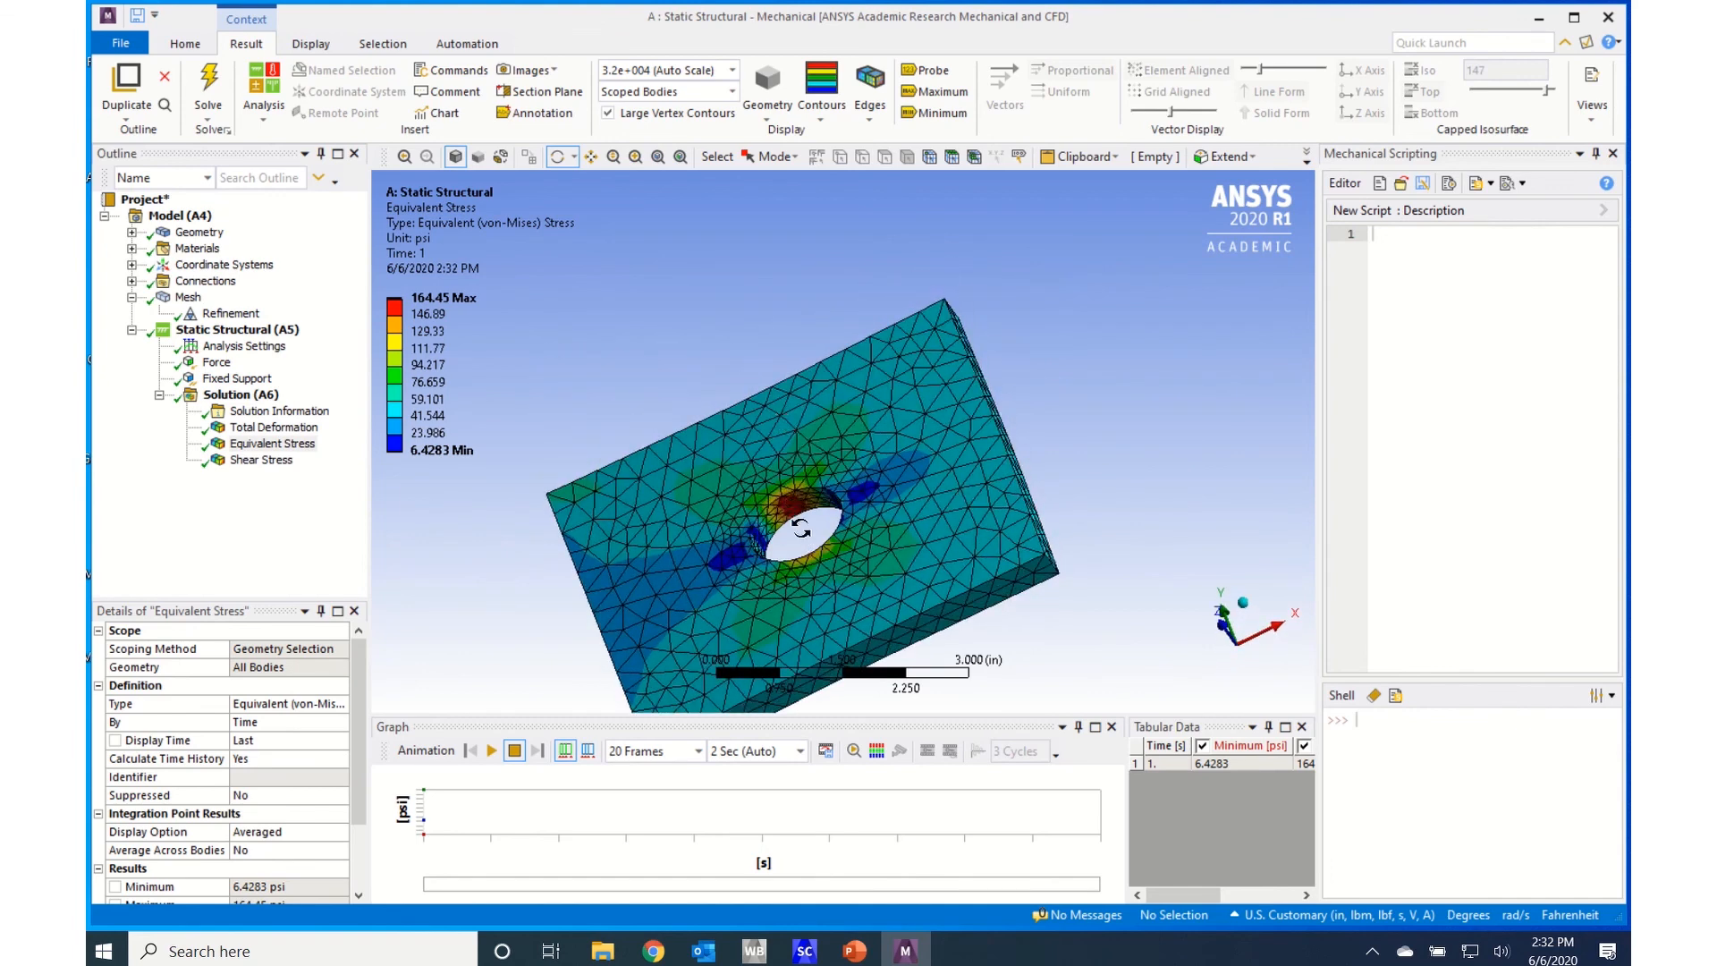
left_click_drag(812, 550, 842, 624)
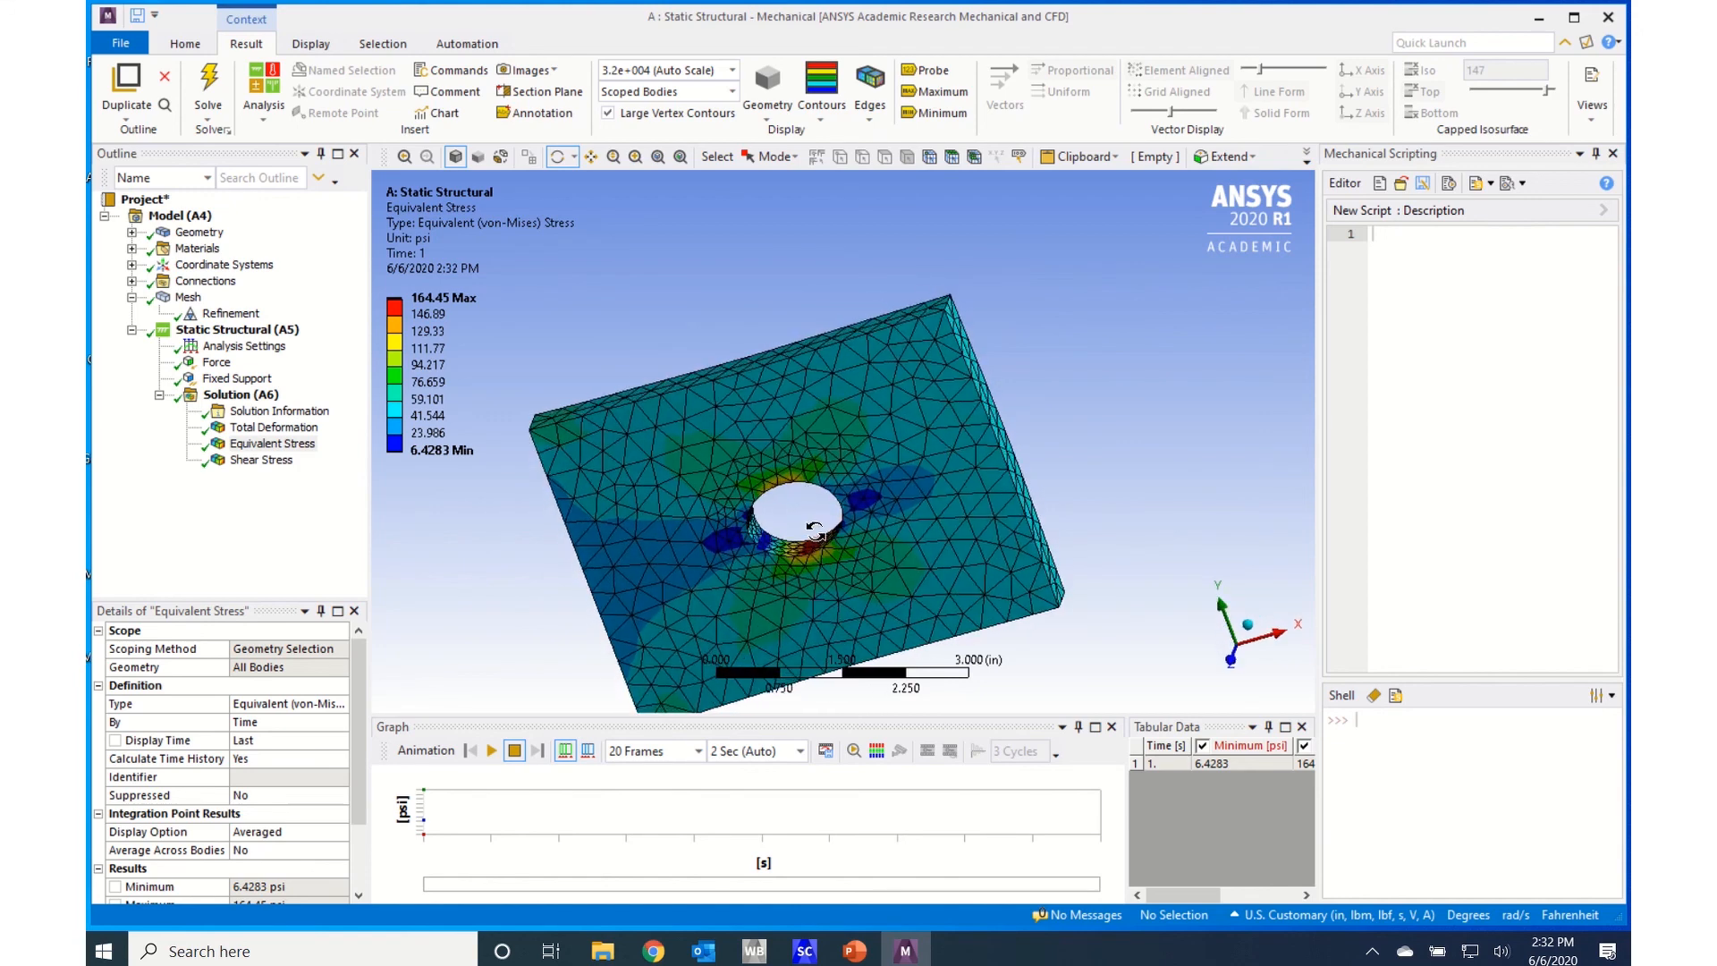
left_click_drag(817, 536, 818, 561)
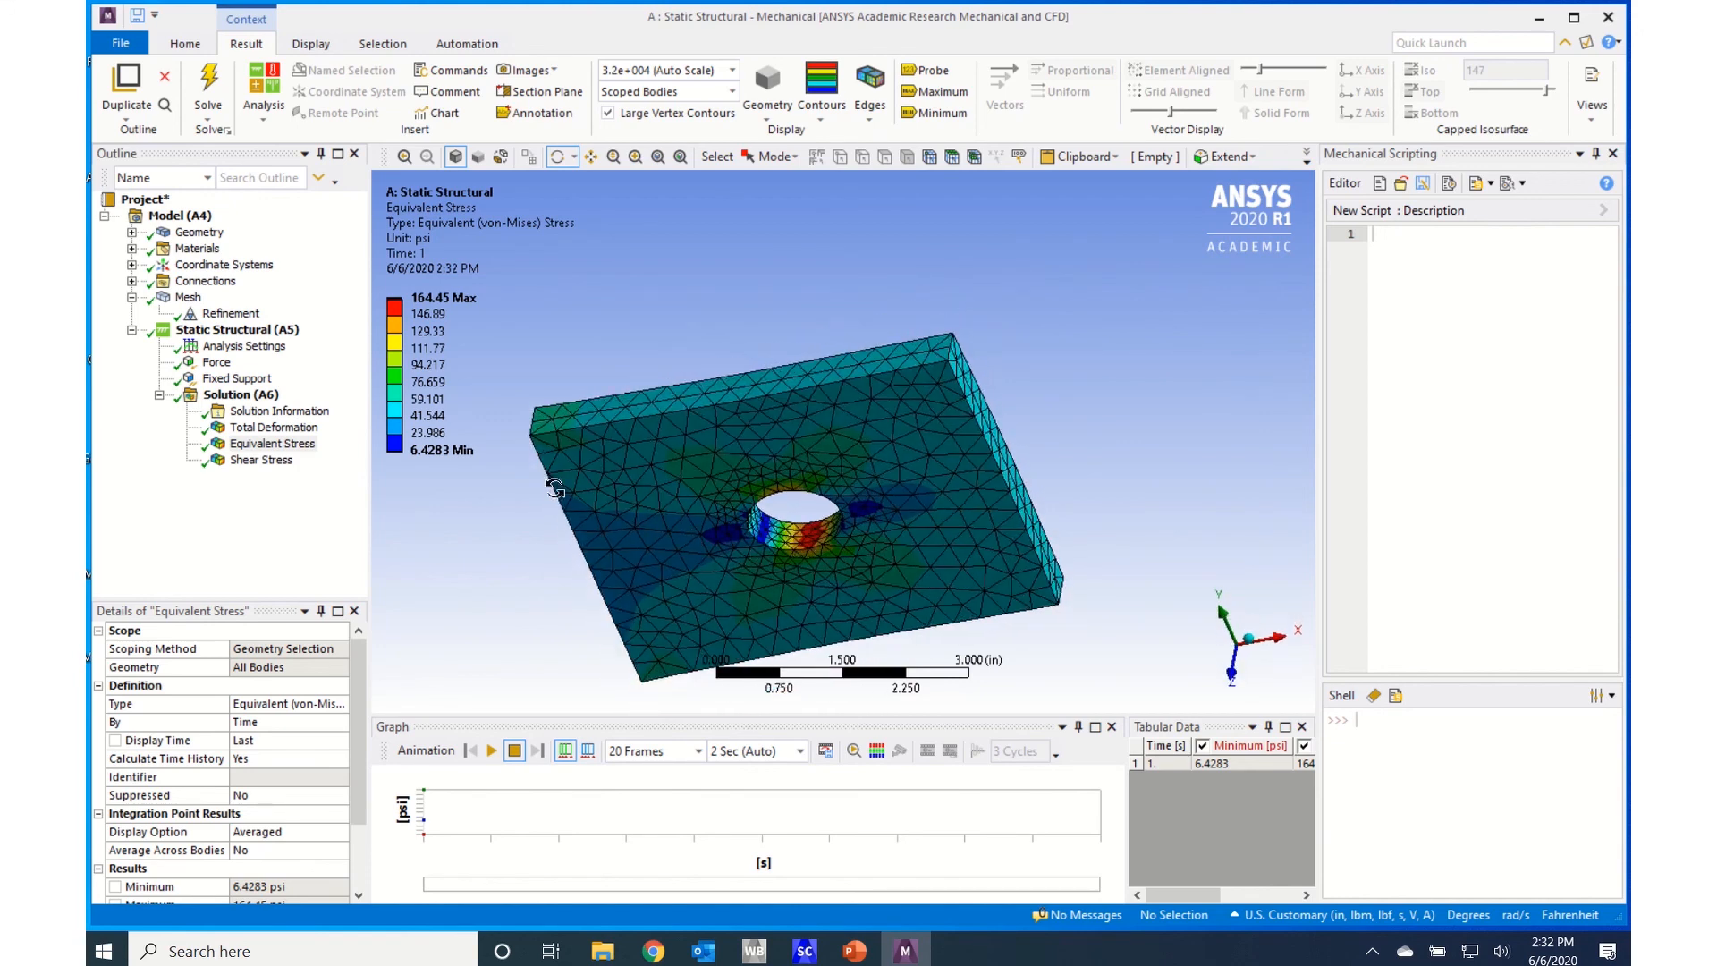
left_click(299, 432)
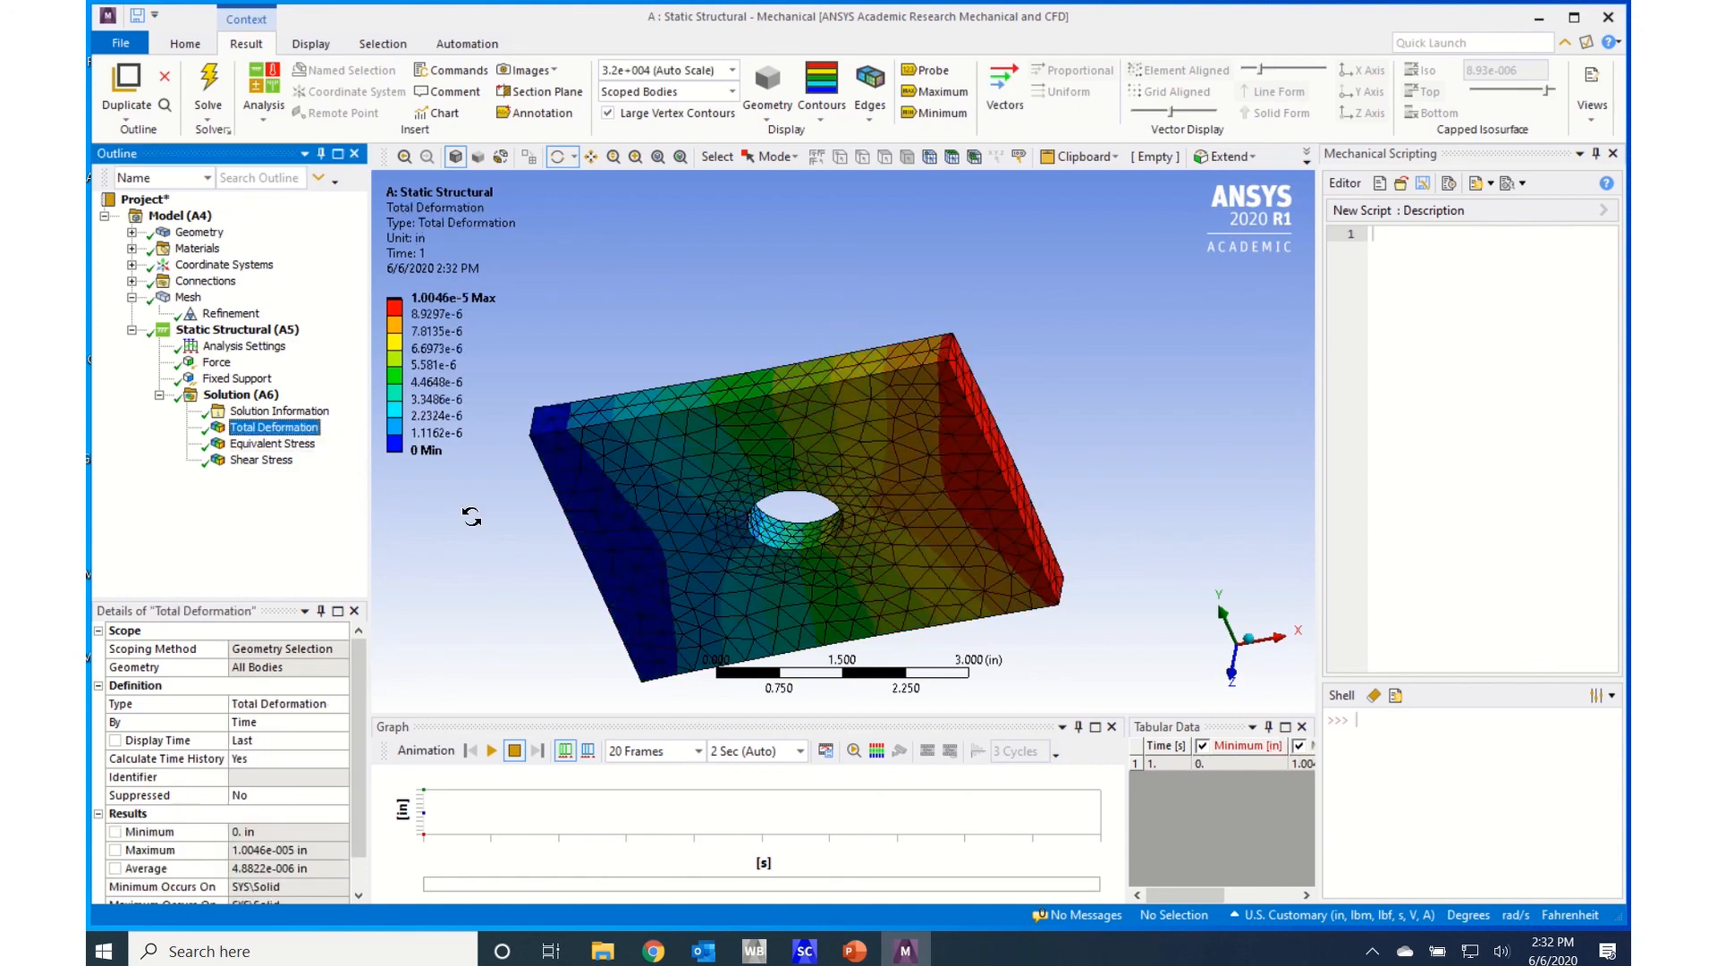
Cut the equivalent stress plot with a vertical section plane through the centre of the hole.
left_click_drag(526, 530, 556, 470)
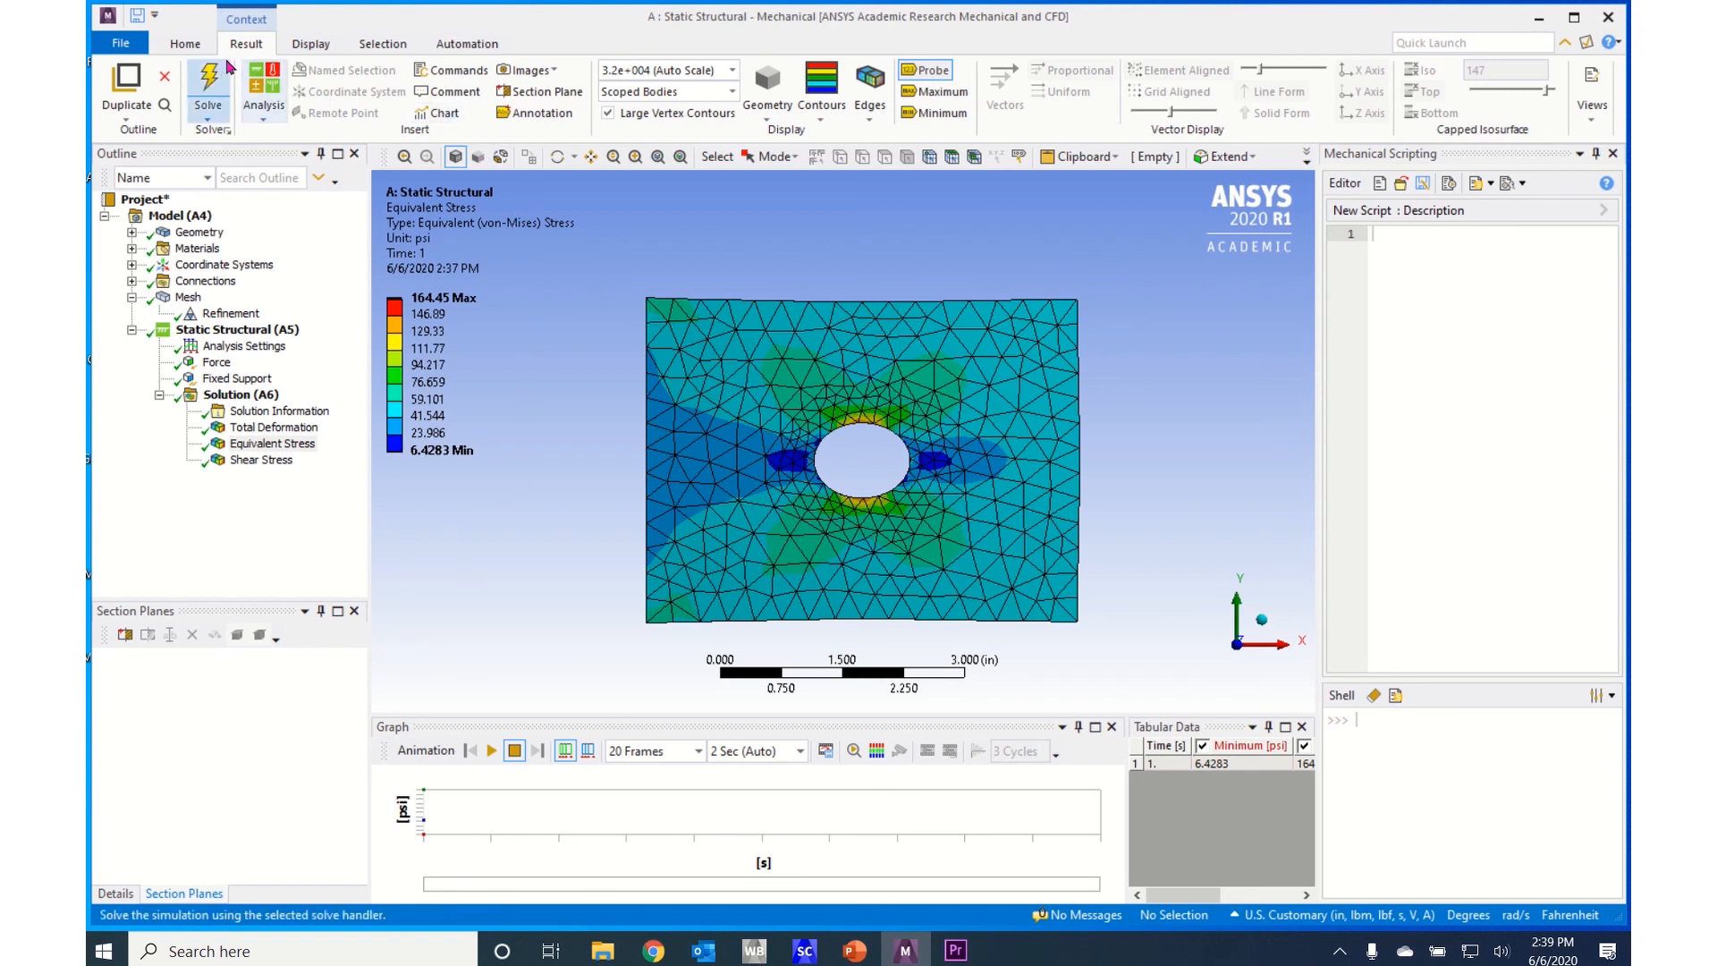
left_click(543, 93)
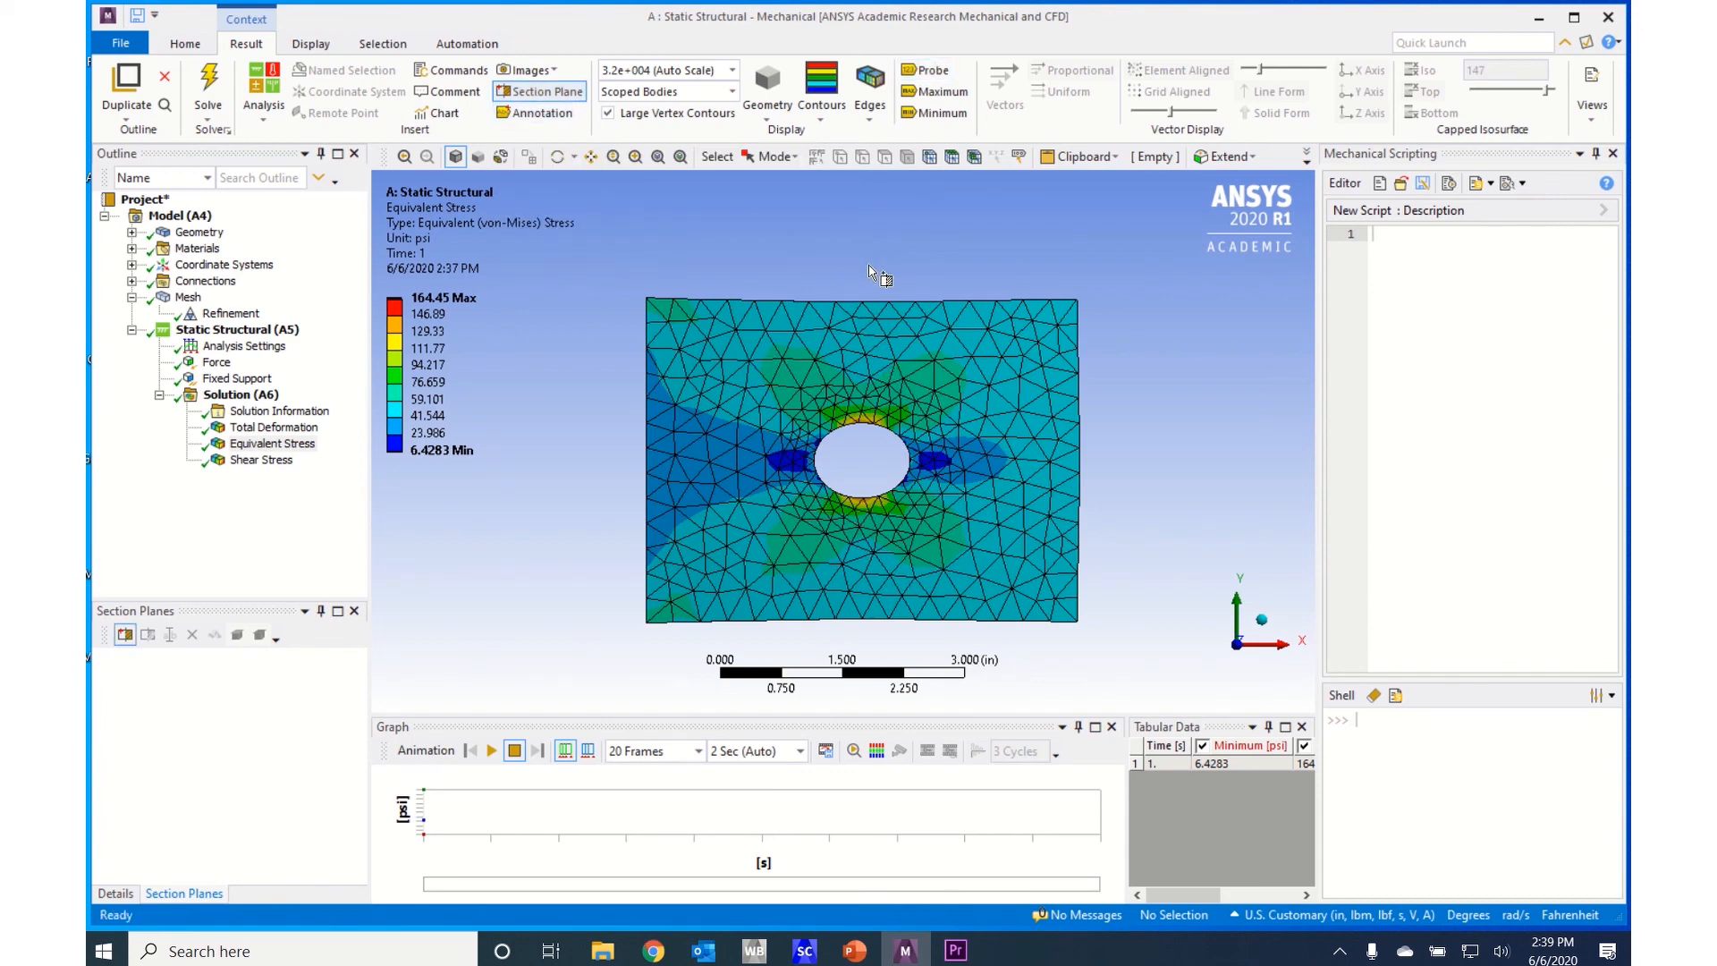
mouse_move(868, 265)
middle_mouse_down()
mouse_move(863, 314)
mouse_move(867, 262)
middle_mouse_up()
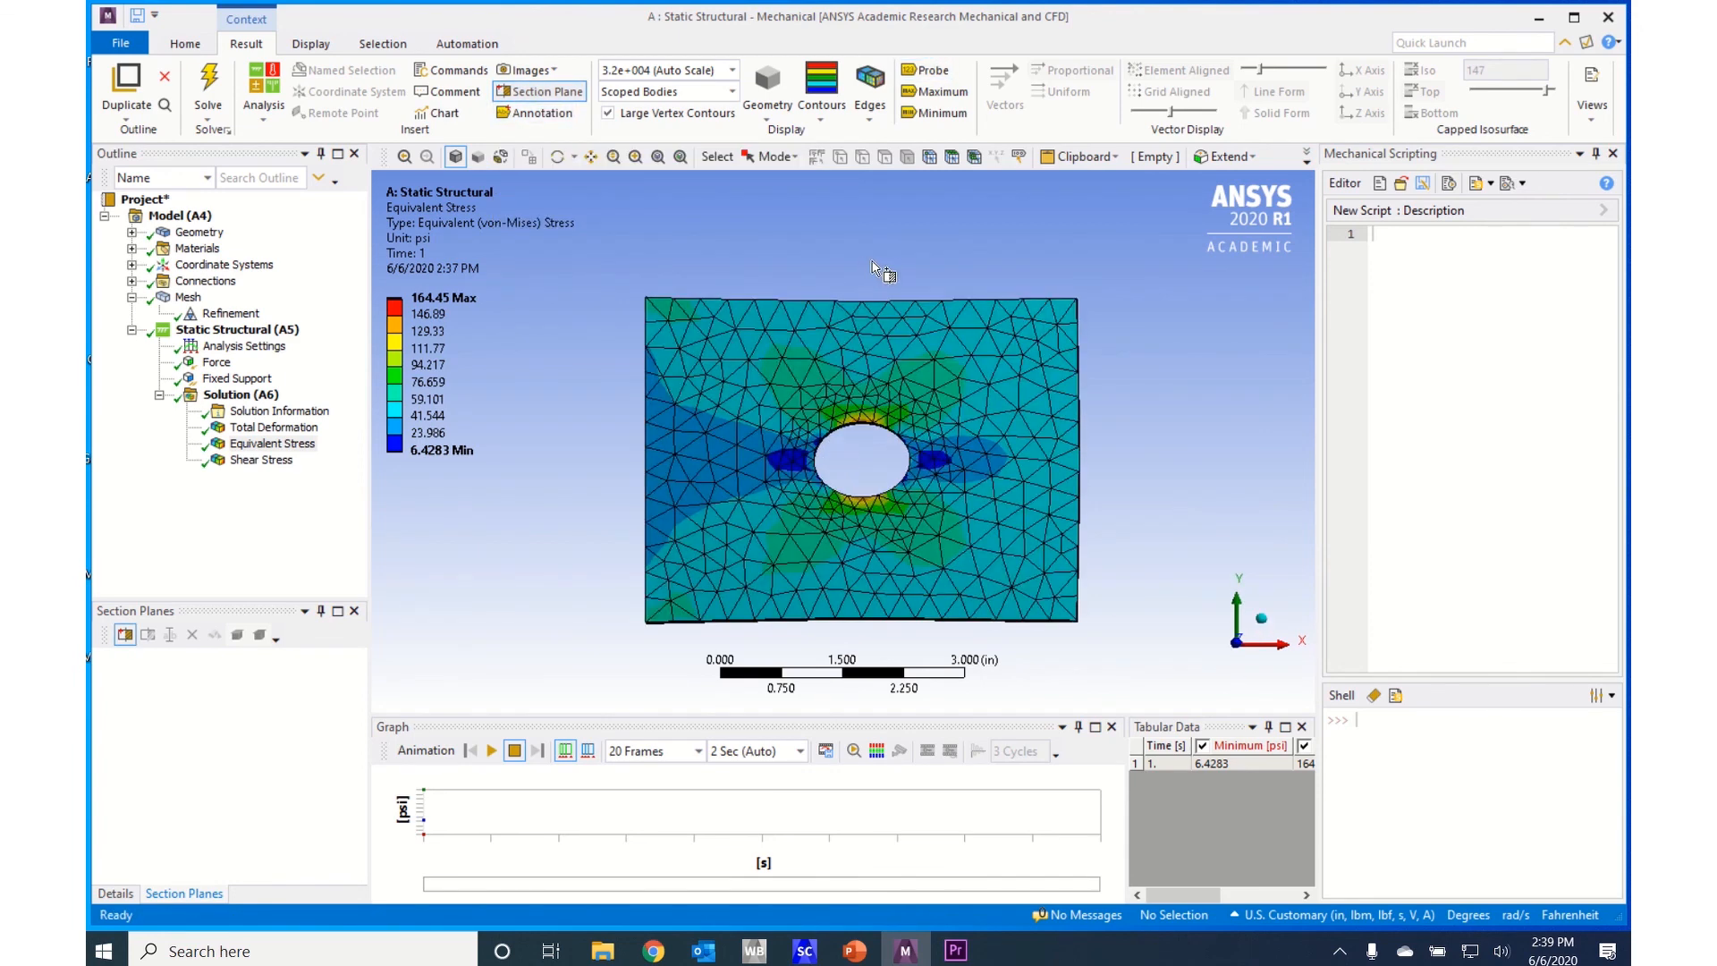
left_click_drag(864, 264, 871, 644)
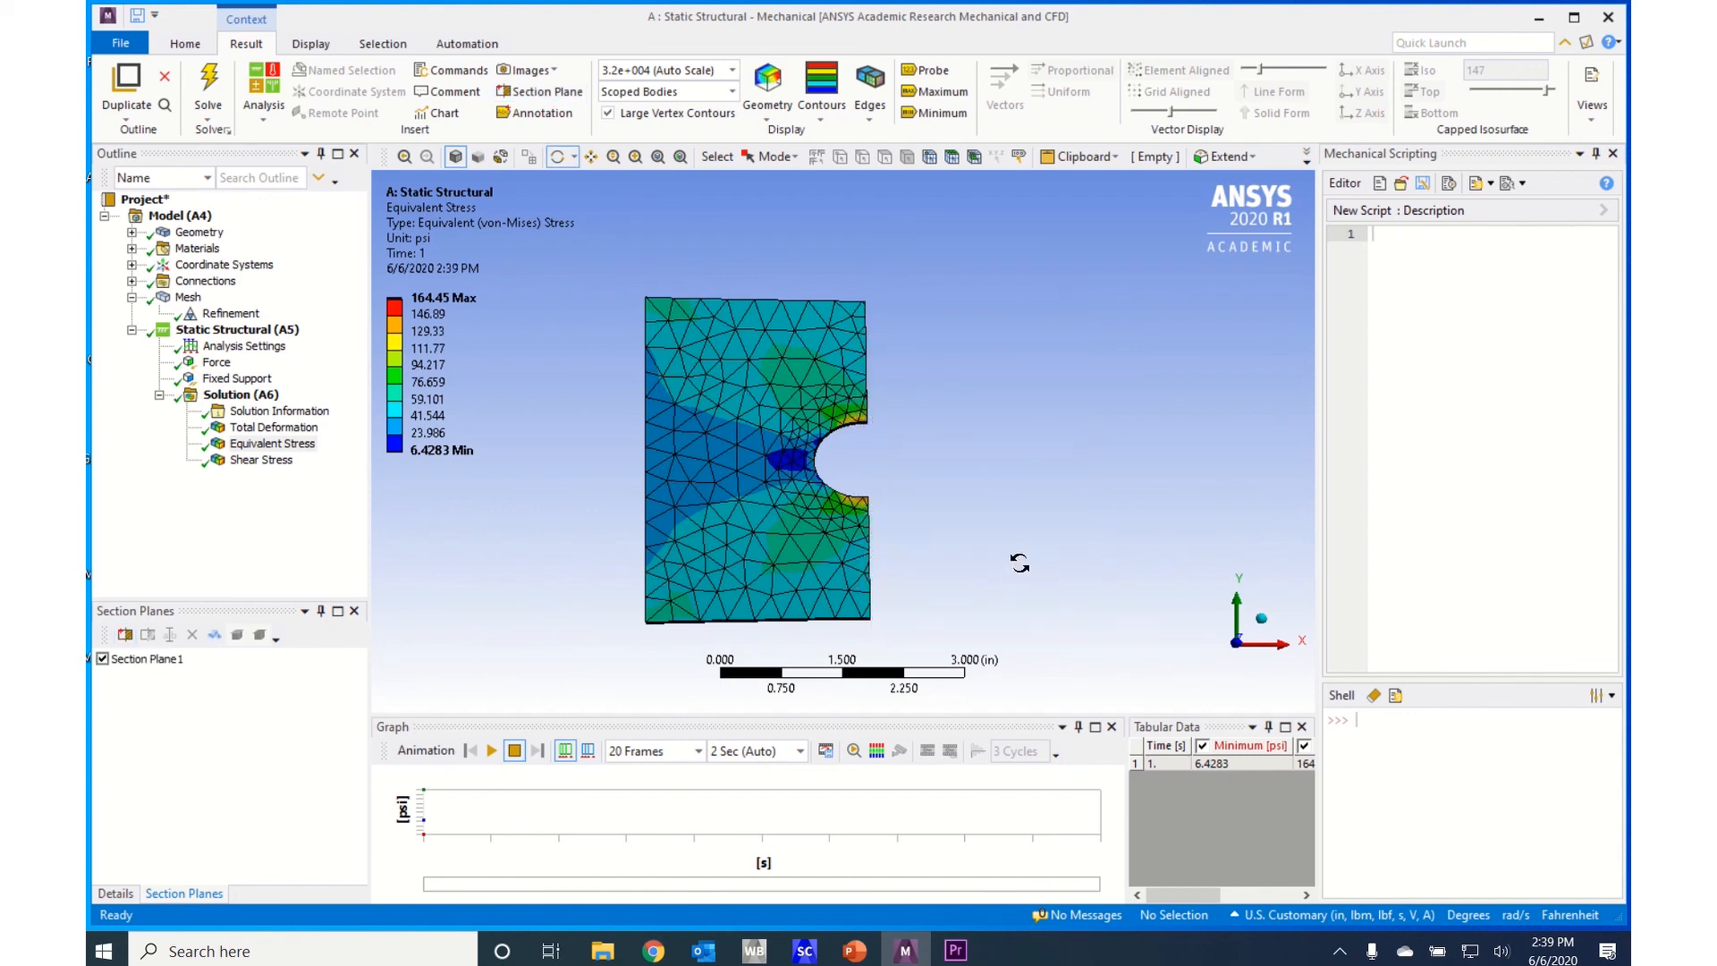
Inspect the cut face up close and probe the equivalent stress at the upper edge of the hole.
left_click_drag(1016, 519, 907, 495)
scroll(906, 494, "down", 3)
scroll(906, 495, "up", 8)
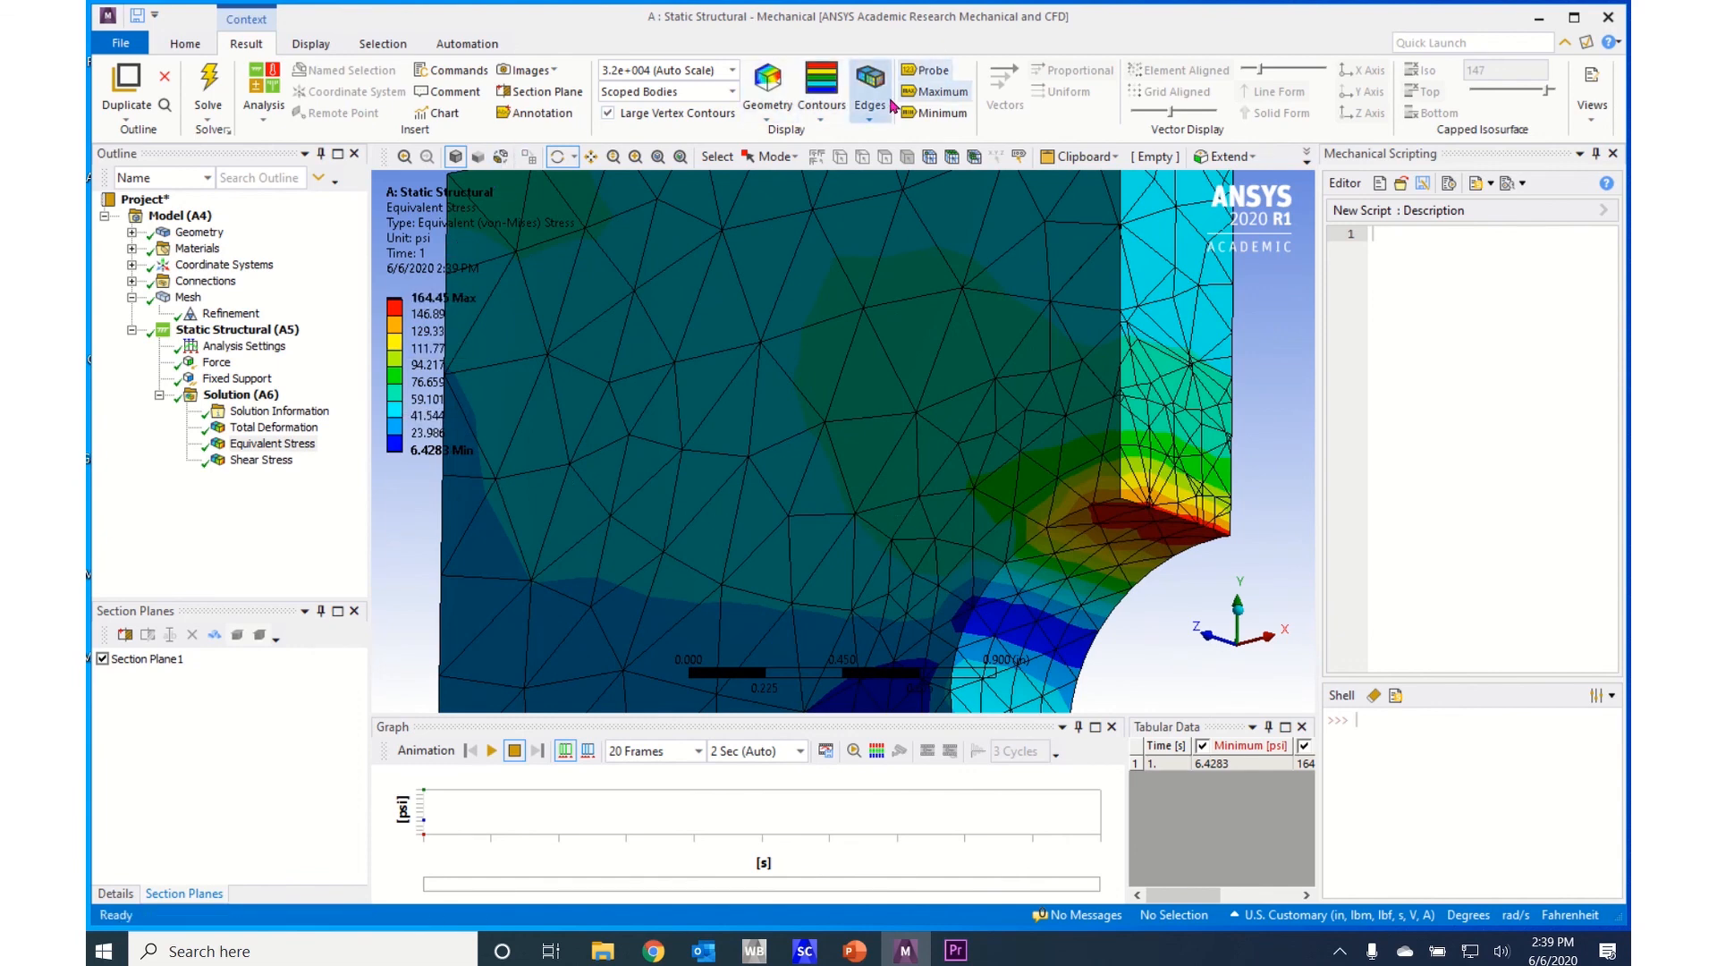
left_click(931, 70)
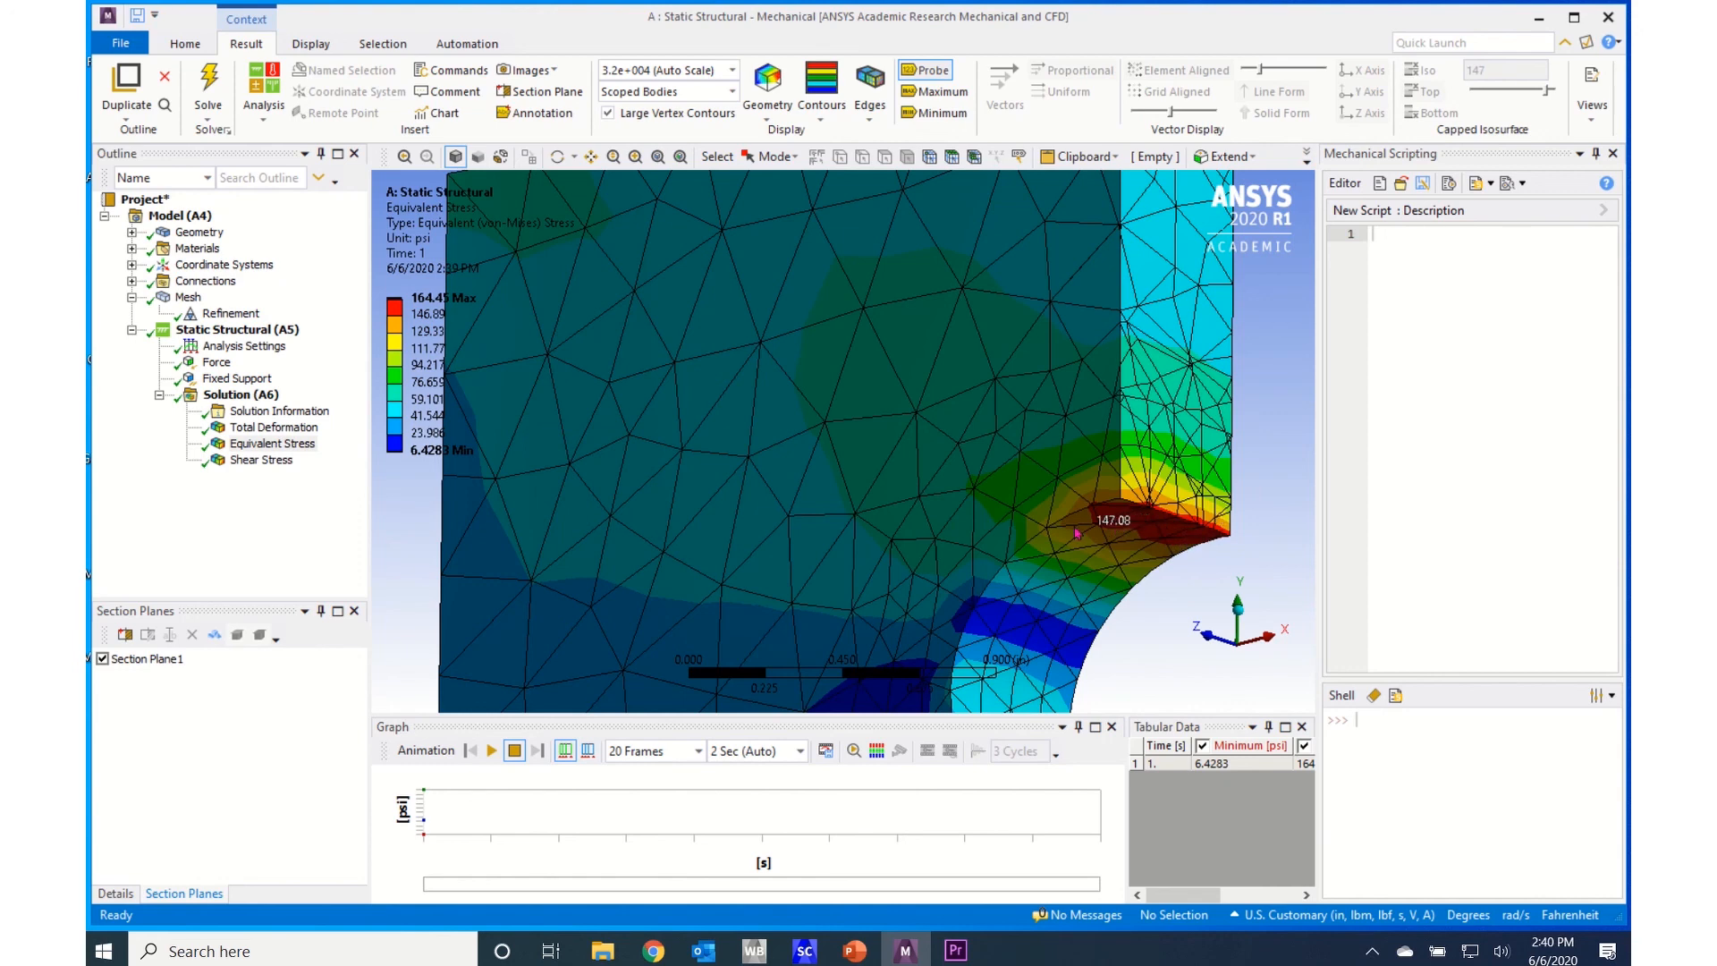
Delete the section plane to restore the full plate in the equivalent stress plot.
left_click(164, 662)
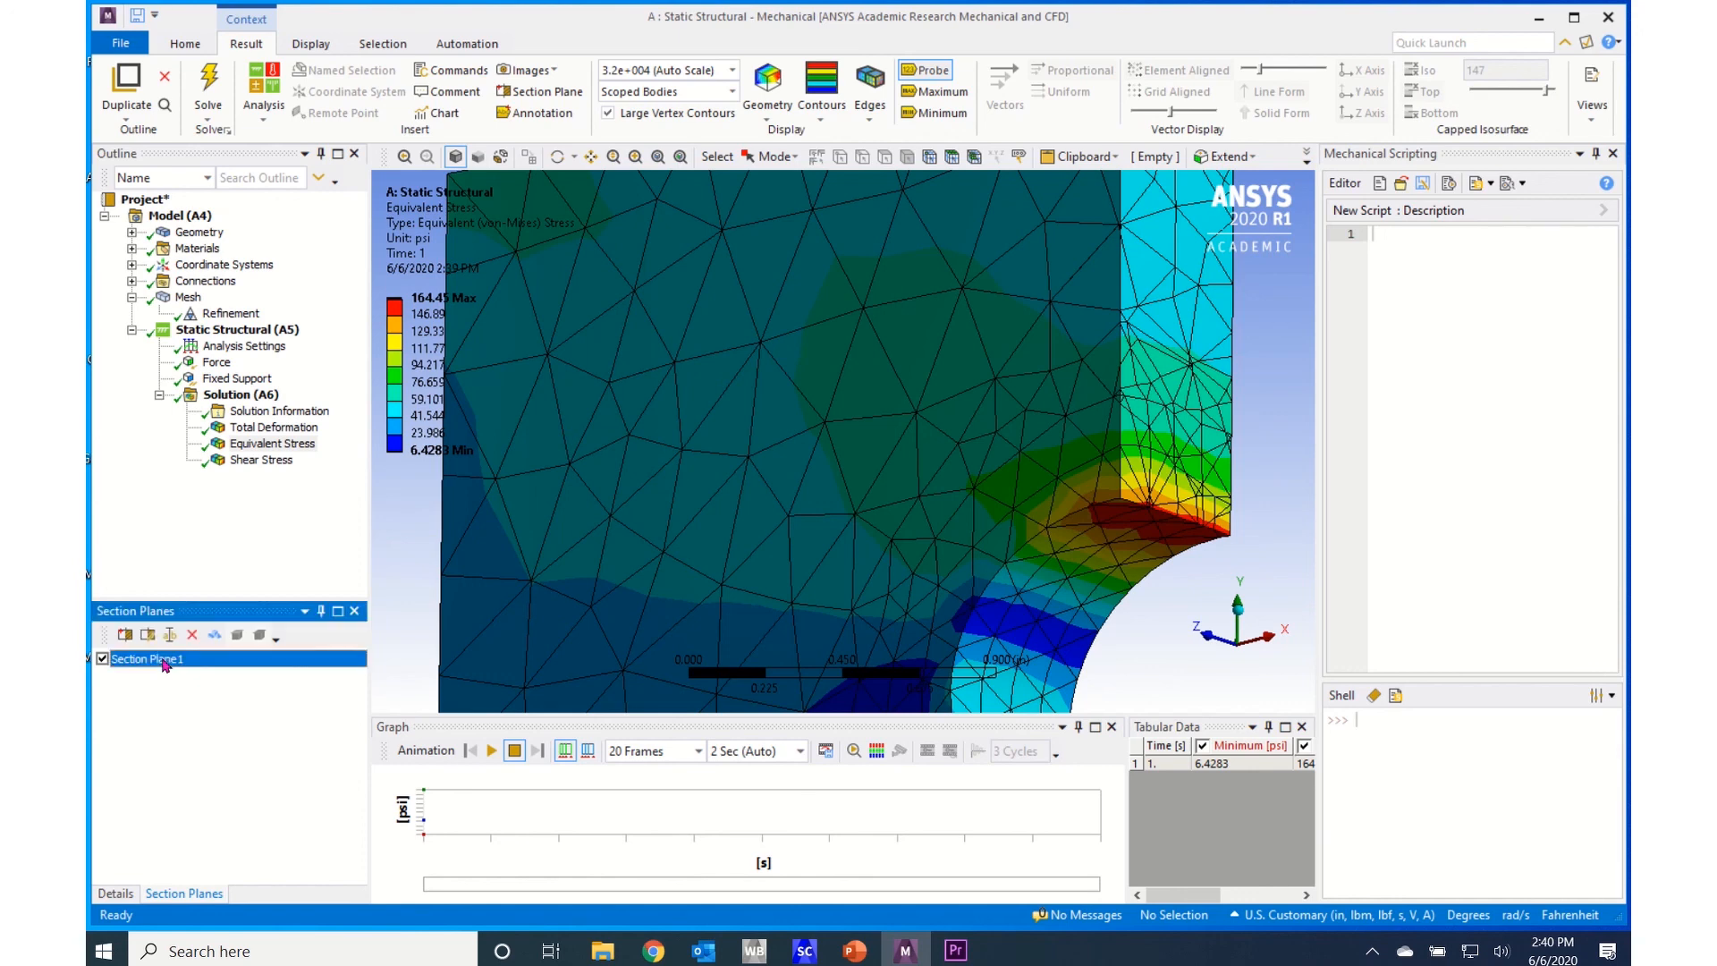
left_click(191, 635)
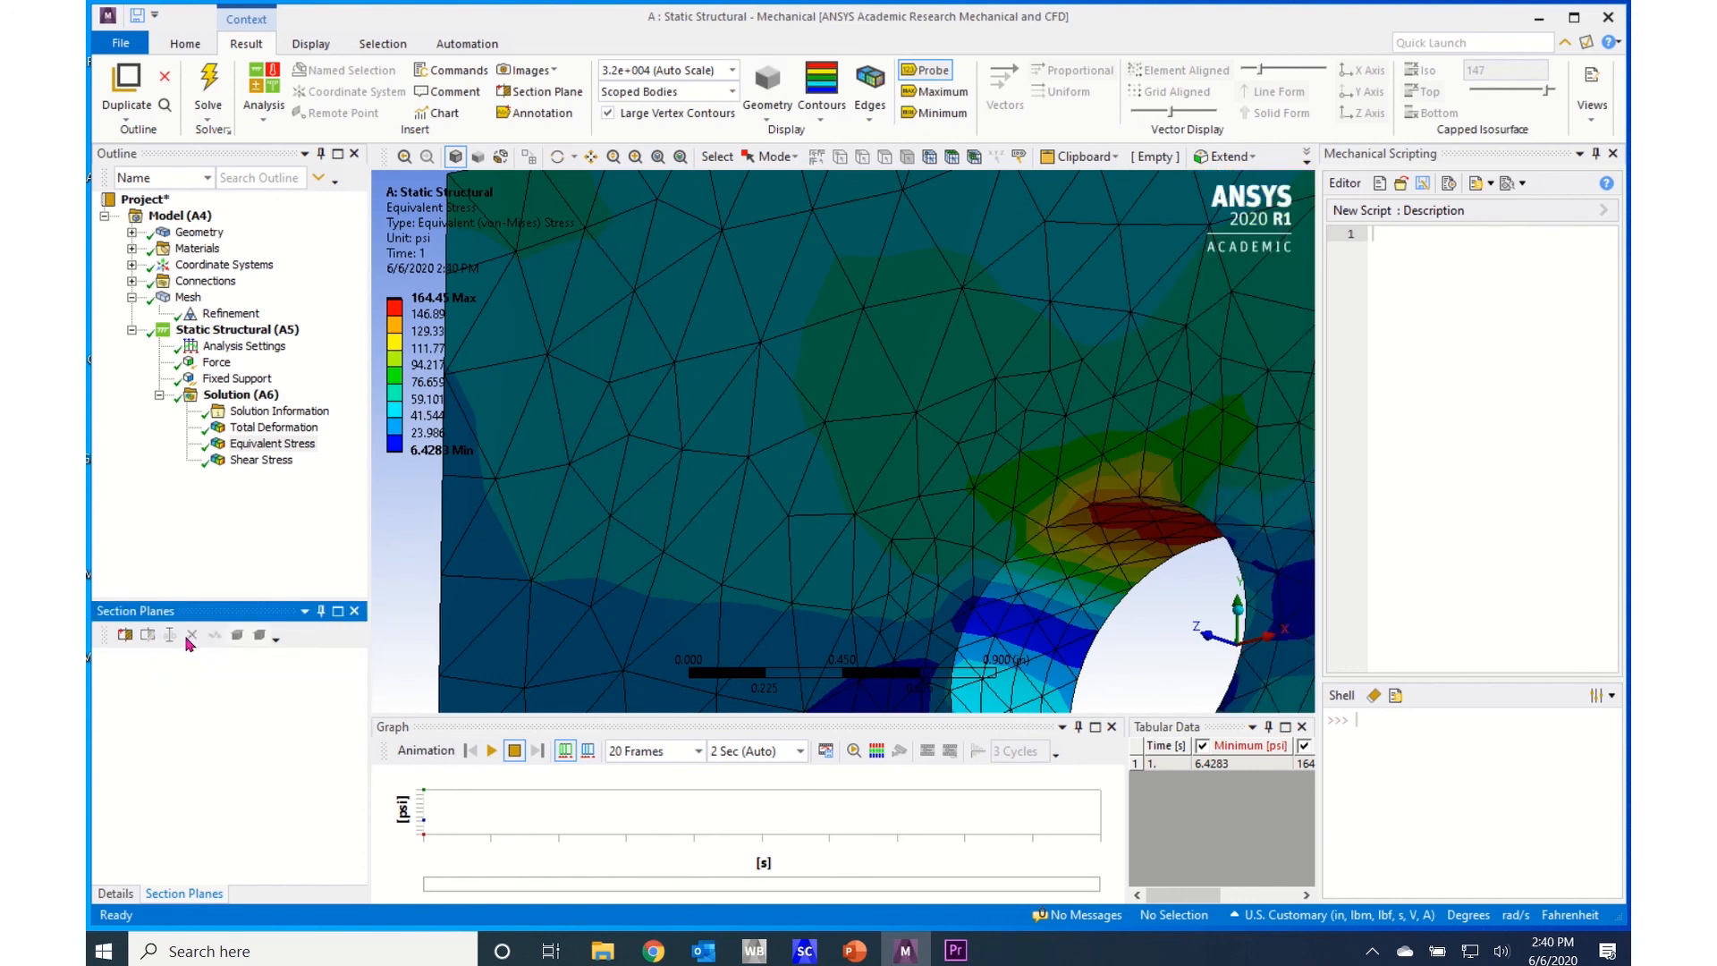
scroll(821, 474, "down", 8)
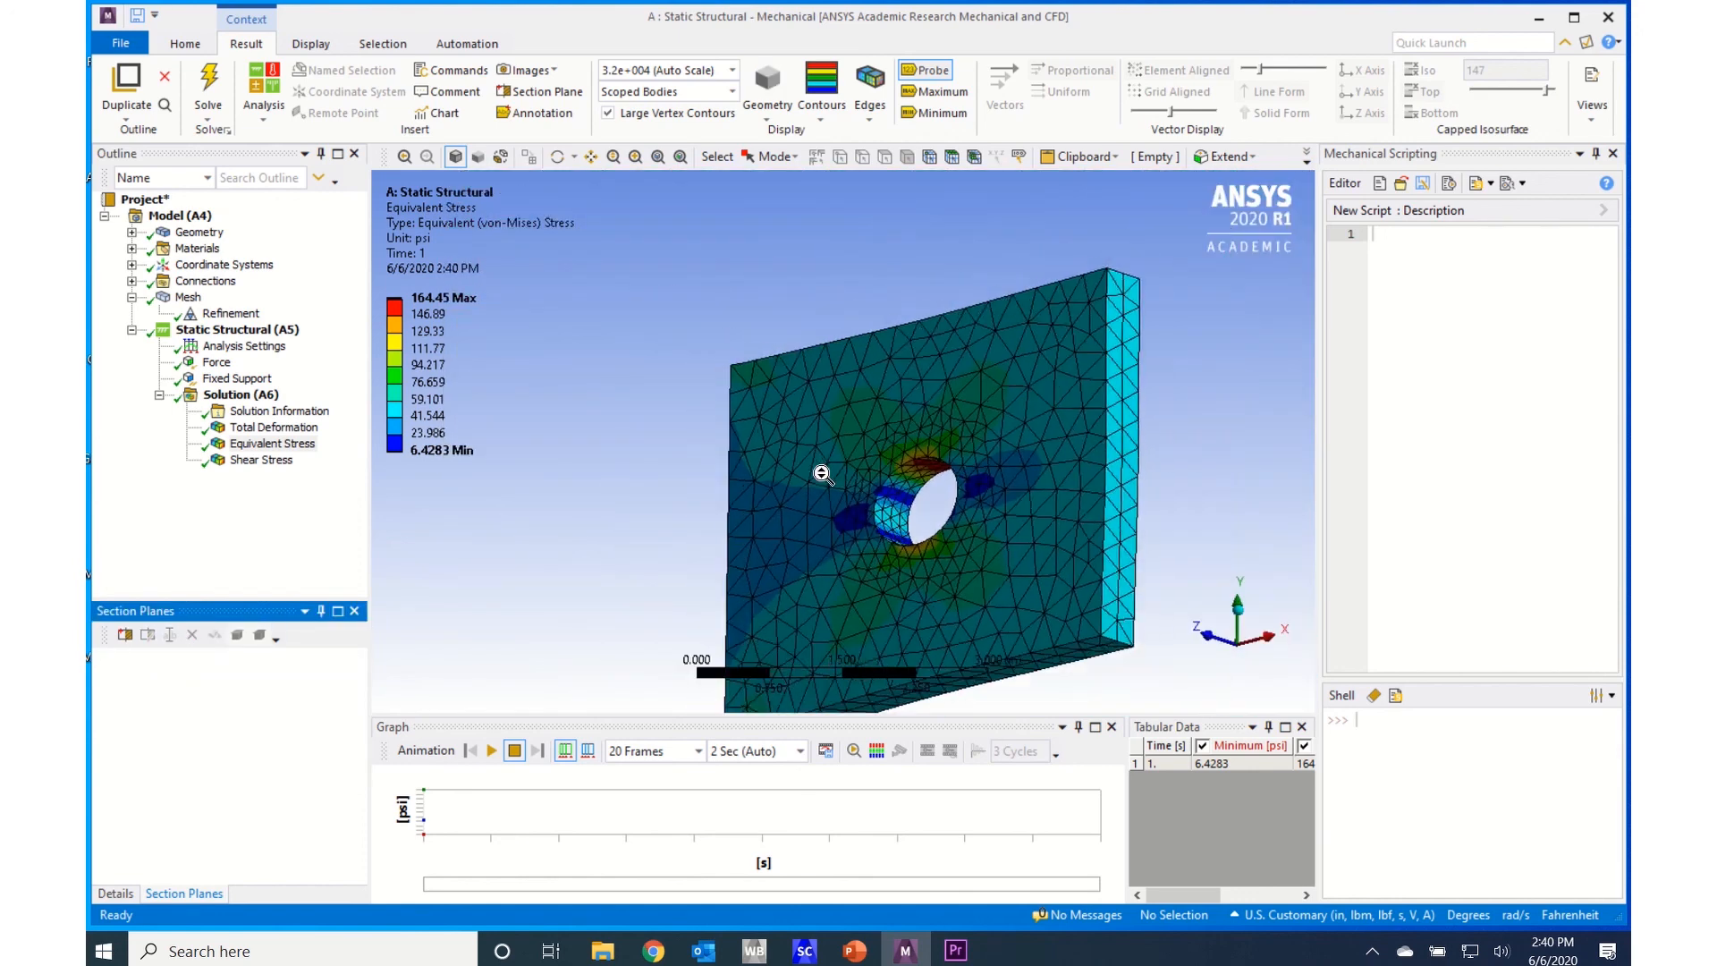